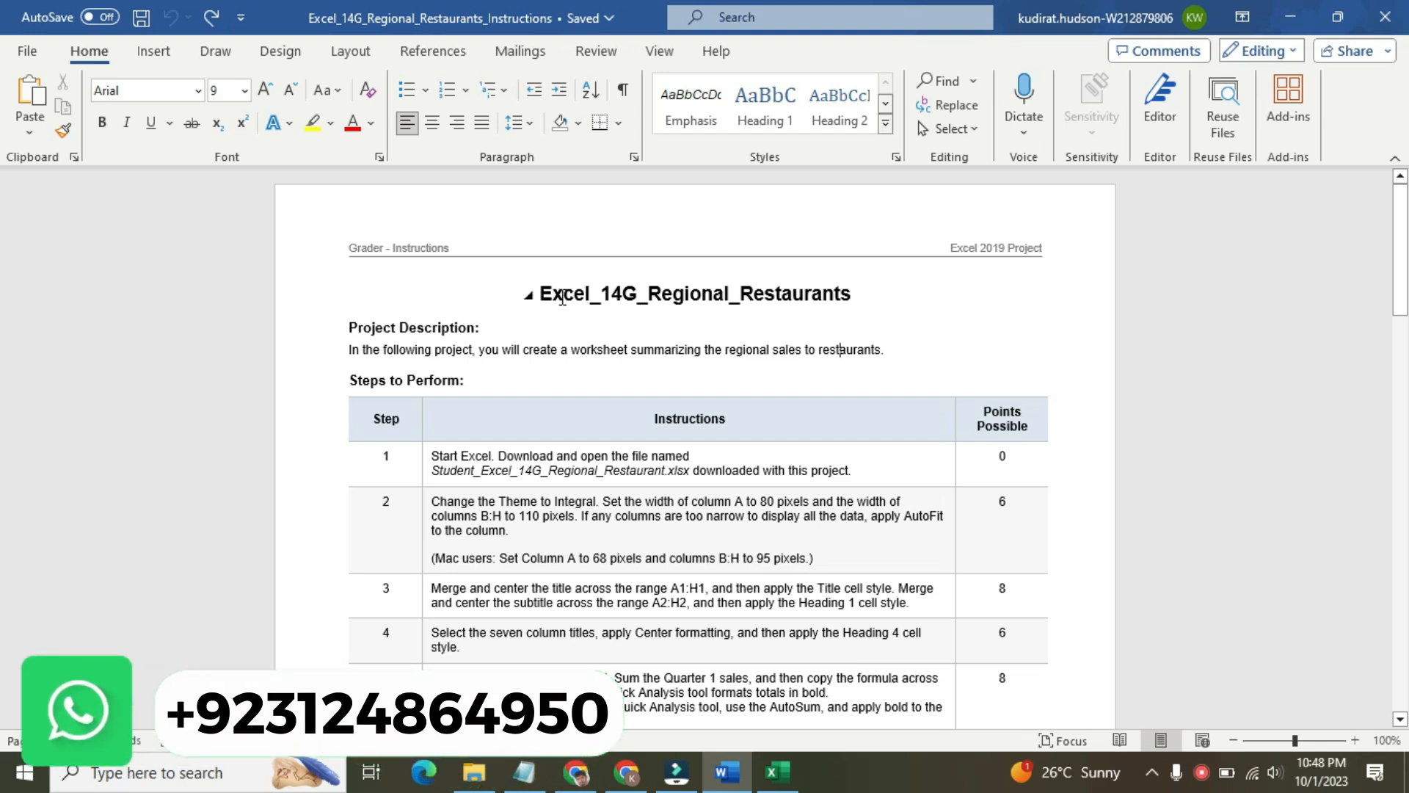
Highlight the title Excel_14G_Regional_Restaurants in yellow and take a brief look at the matching Excel workbook
left_click_drag(543, 294, 787, 308)
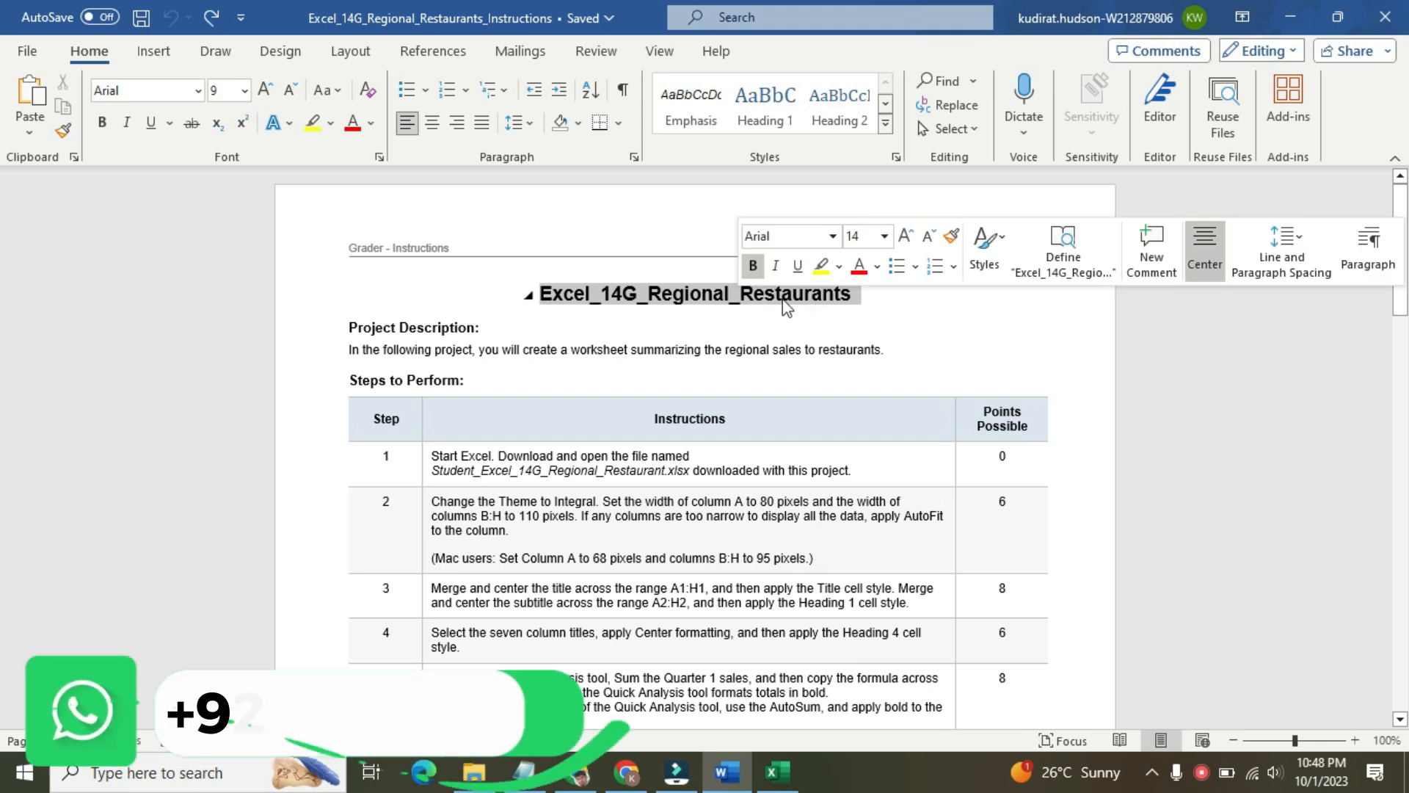
left_click(822, 266)
left_click(561, 295)
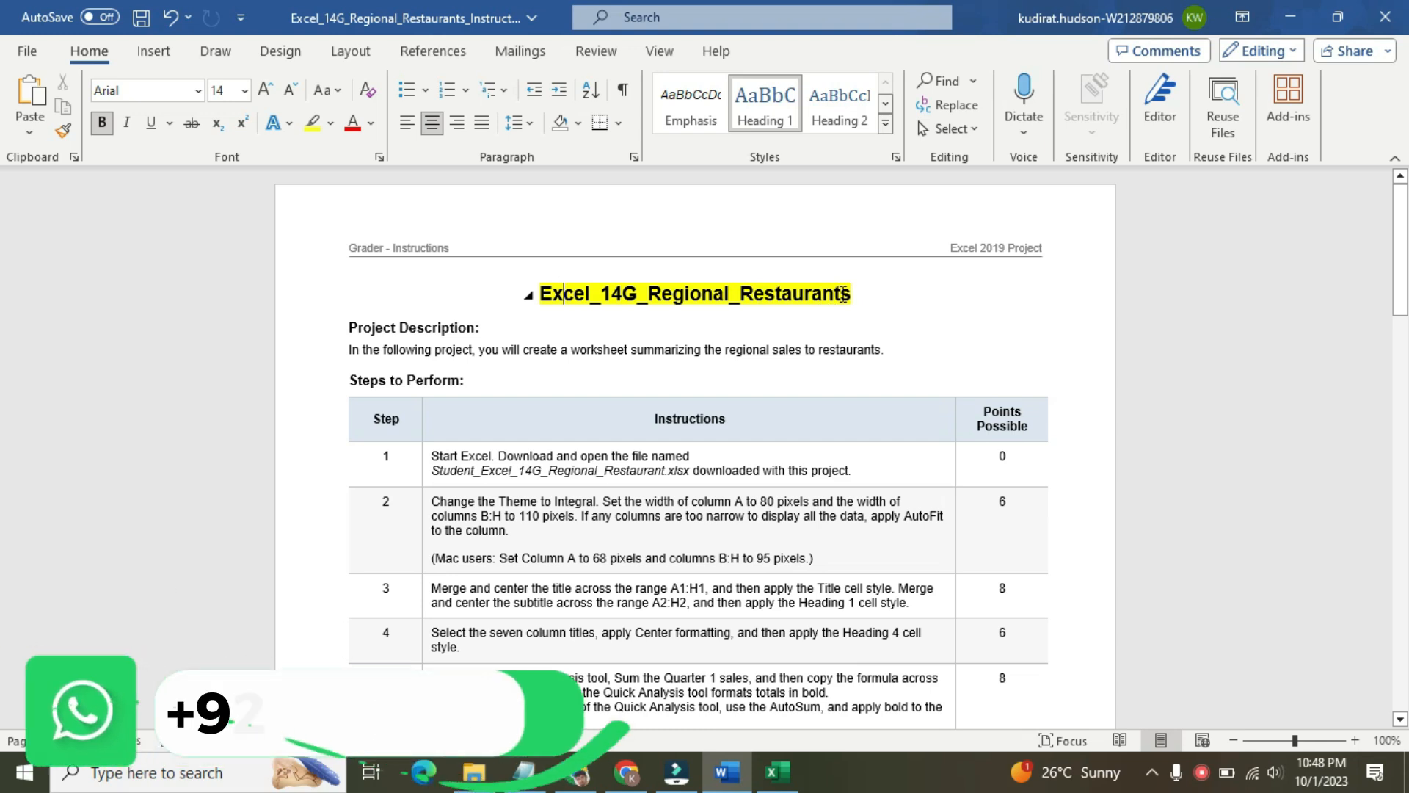
left_click(781, 763)
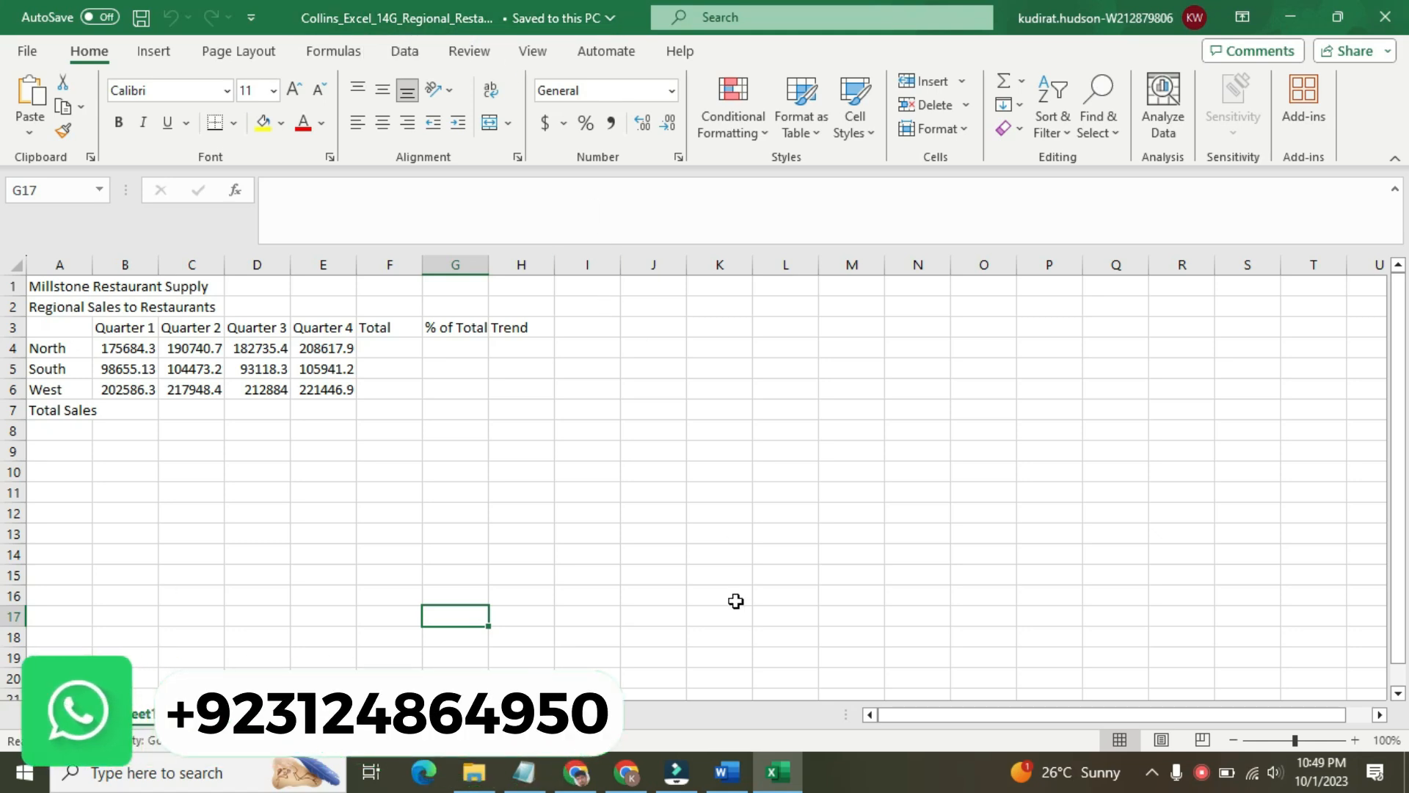
left_click(727, 772)
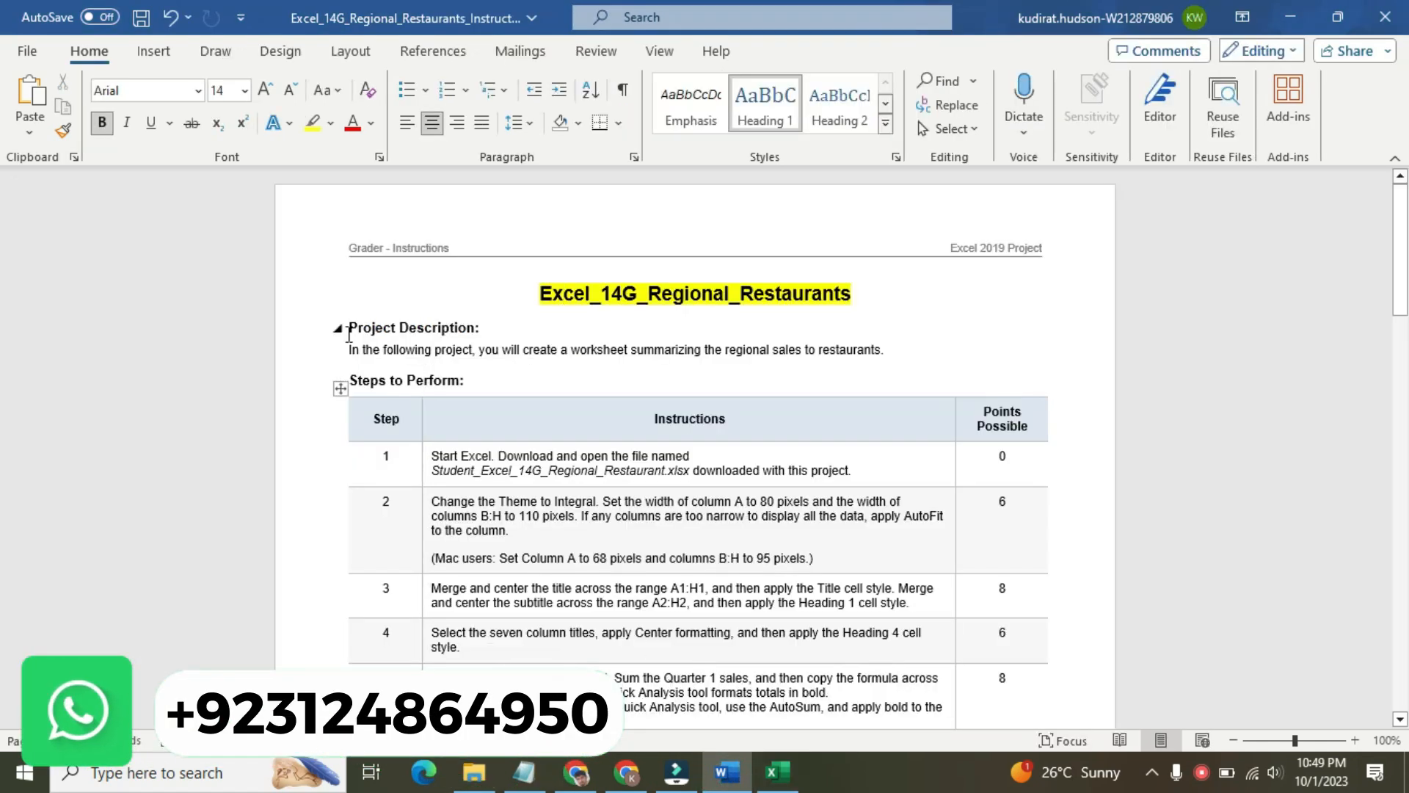
Highlight the Project Description heading and its paragraph in yellow
left_click_drag(350, 328, 889, 352)
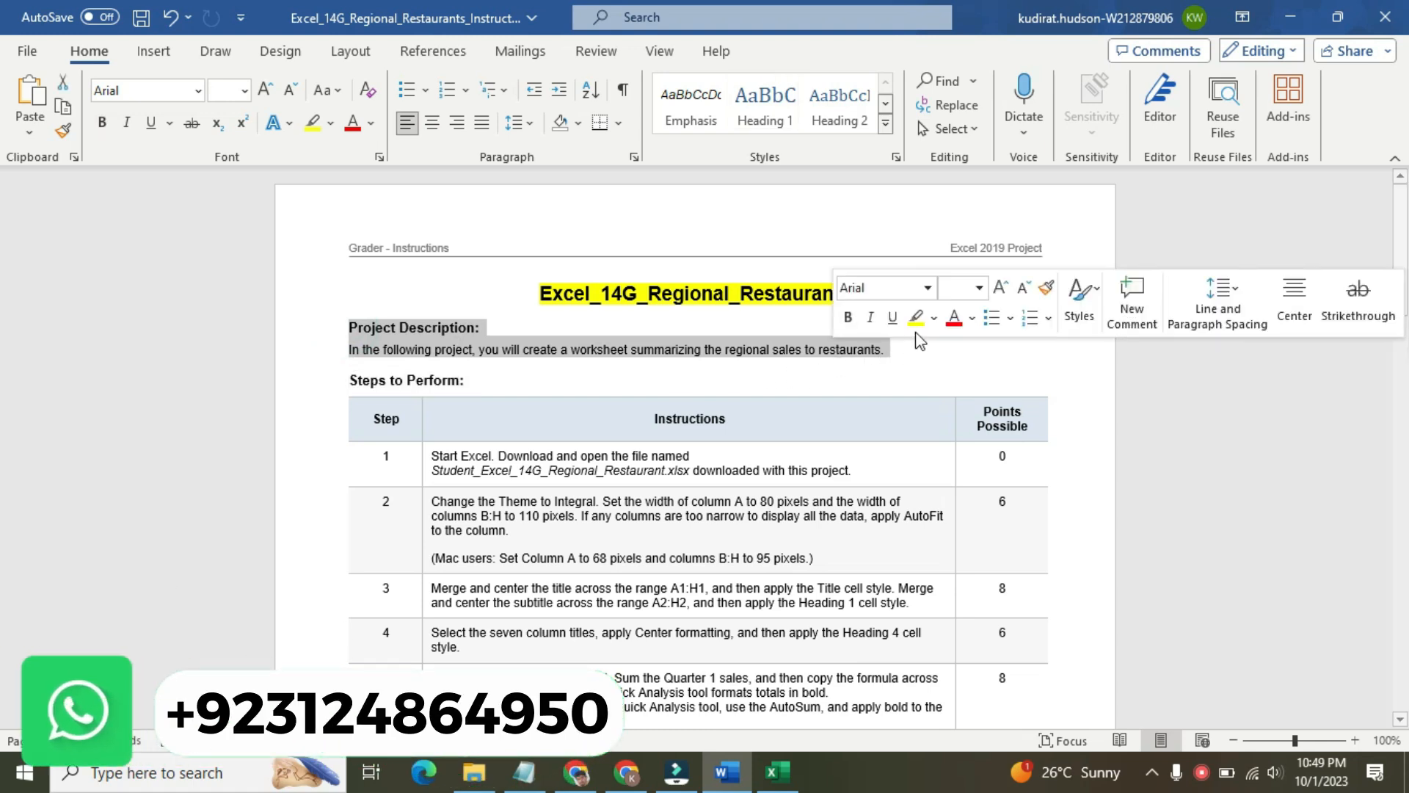
left_click(917, 323)
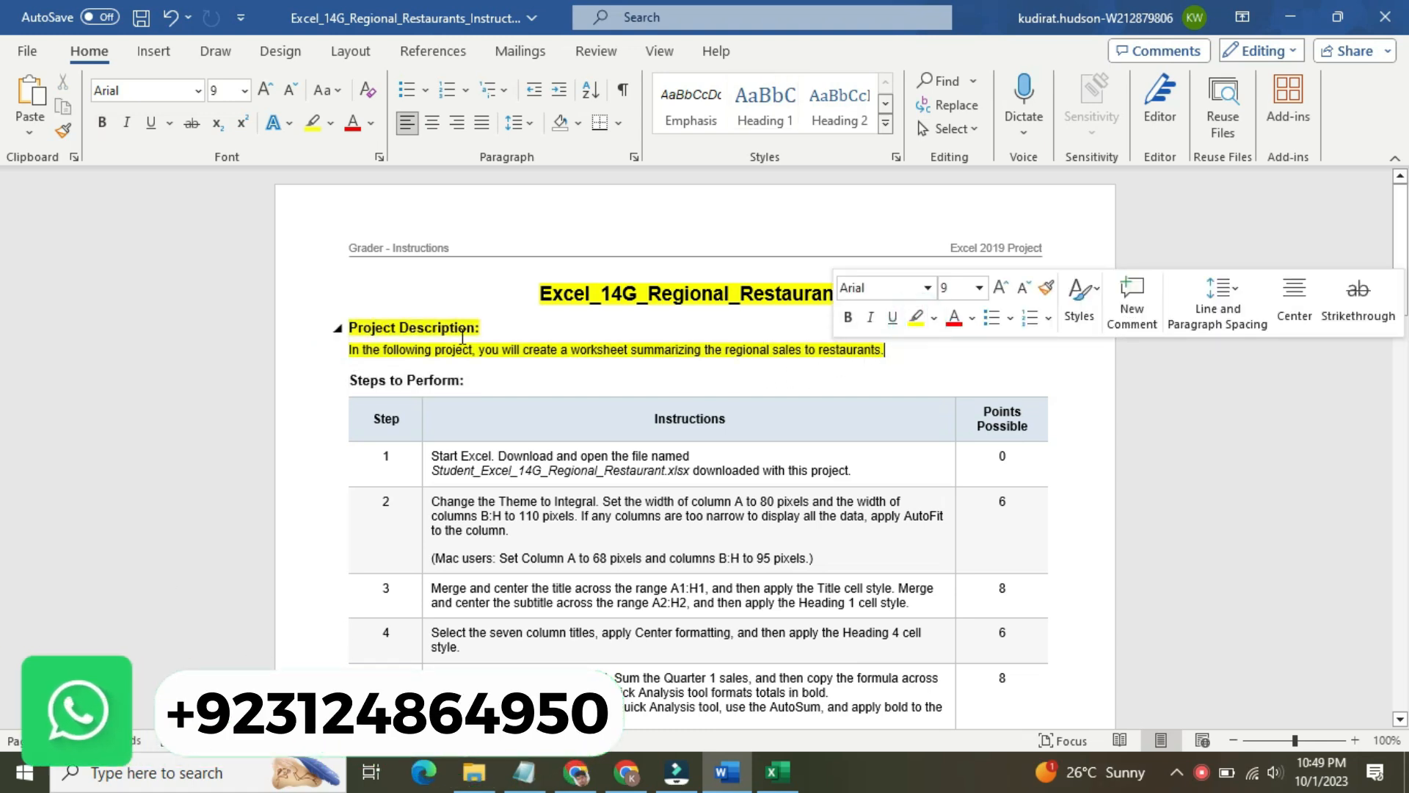
left_click(397, 327)
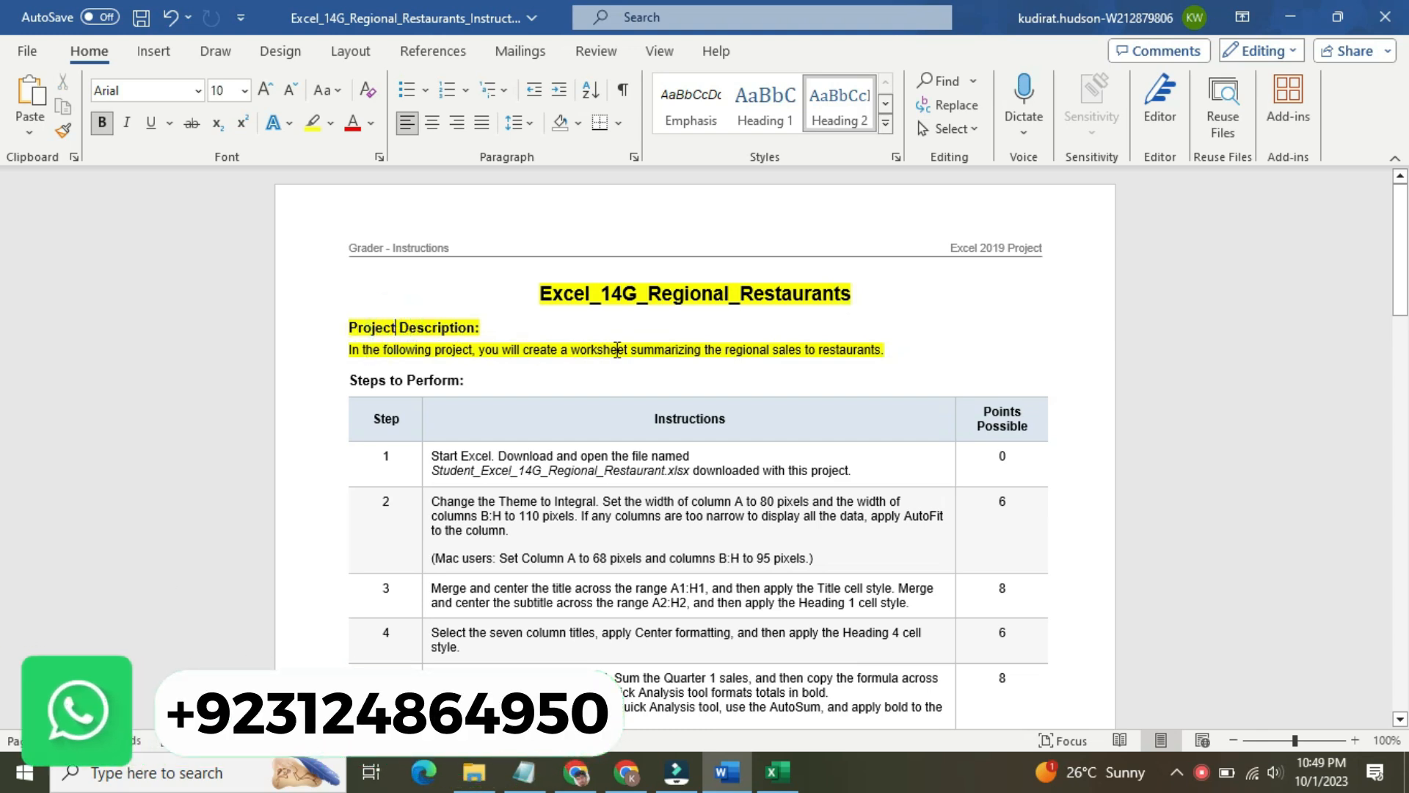
left_click(891, 351)
left_click(617, 271)
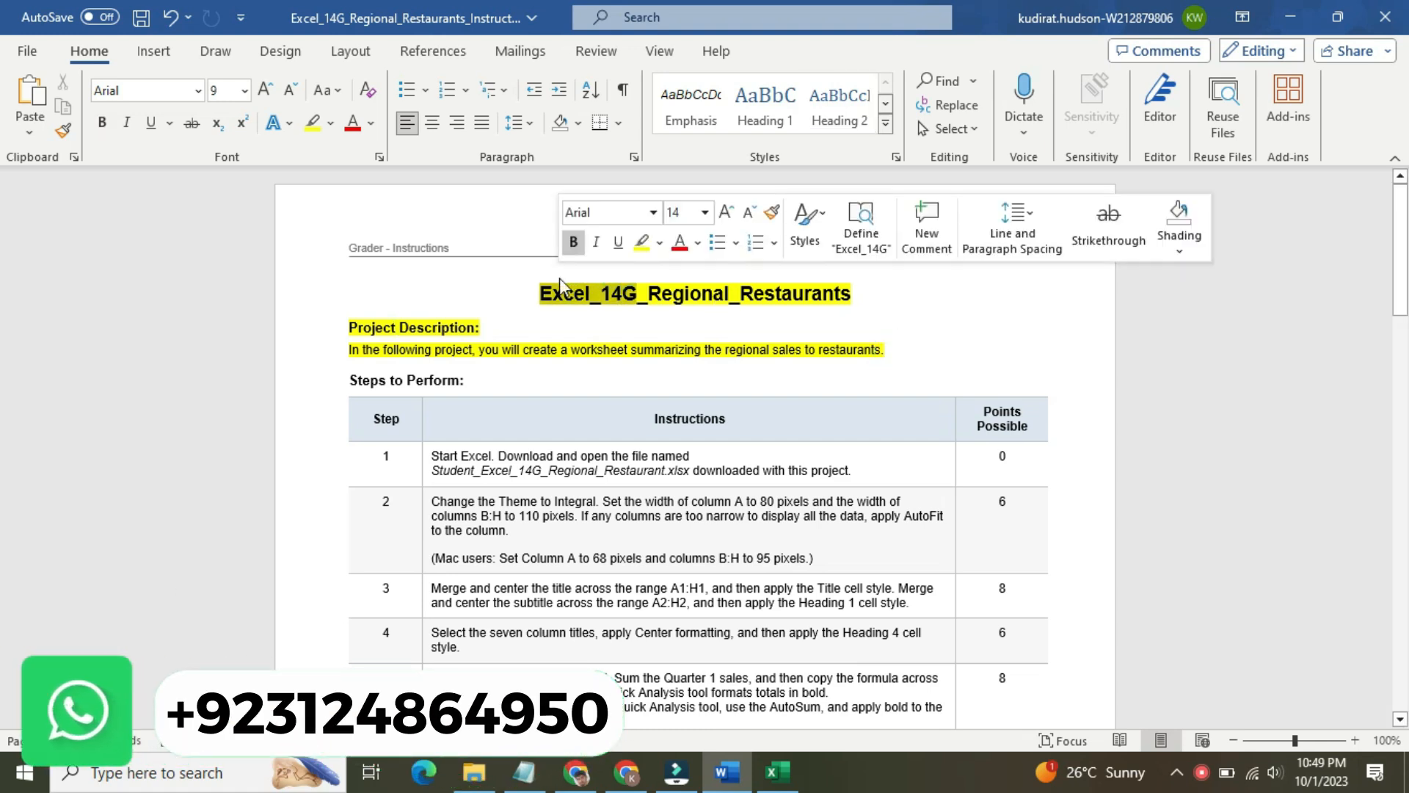
left_click(564, 315)
Remove the highlighting from the title, the Project Description heading and its paragraph
left_click_drag(538, 293, 897, 359)
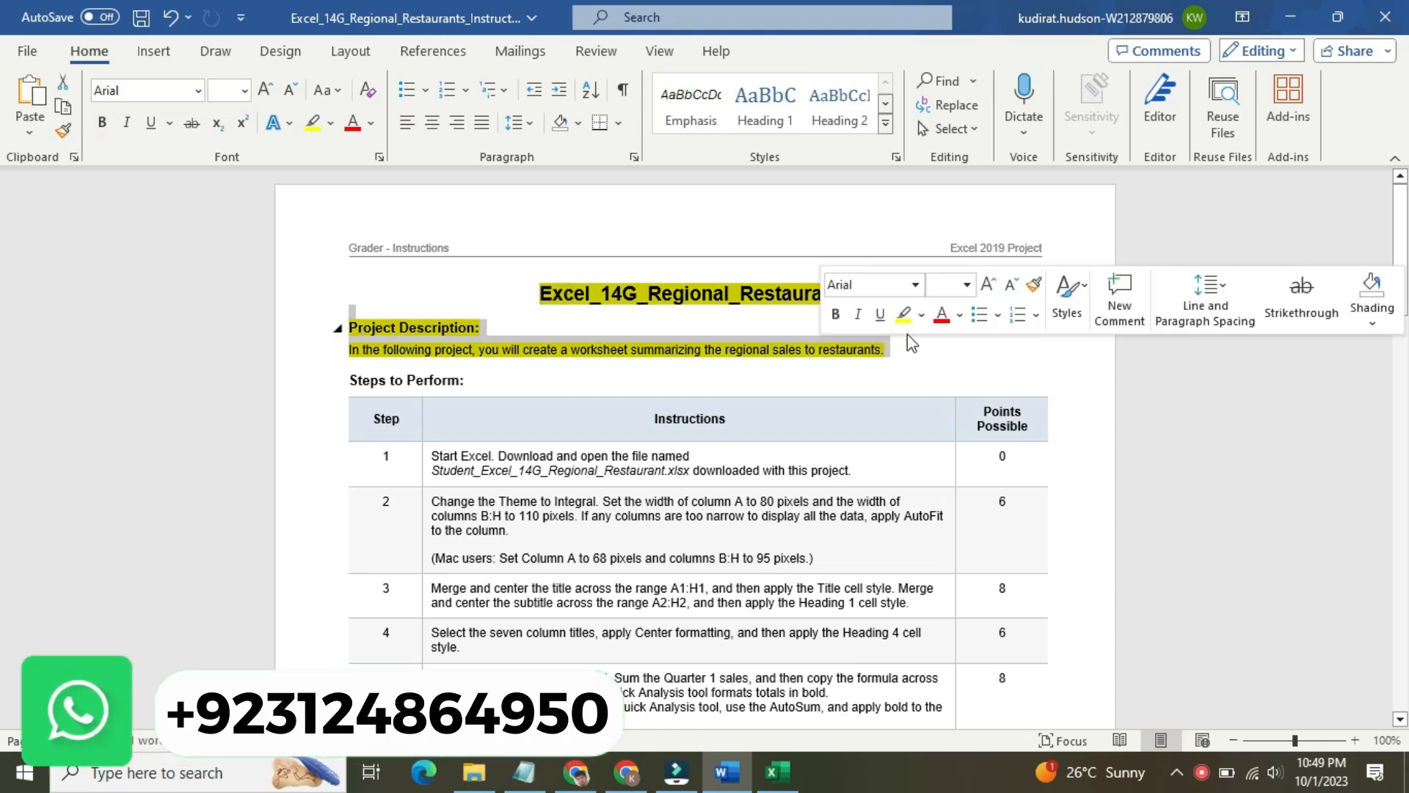
left_click(921, 315)
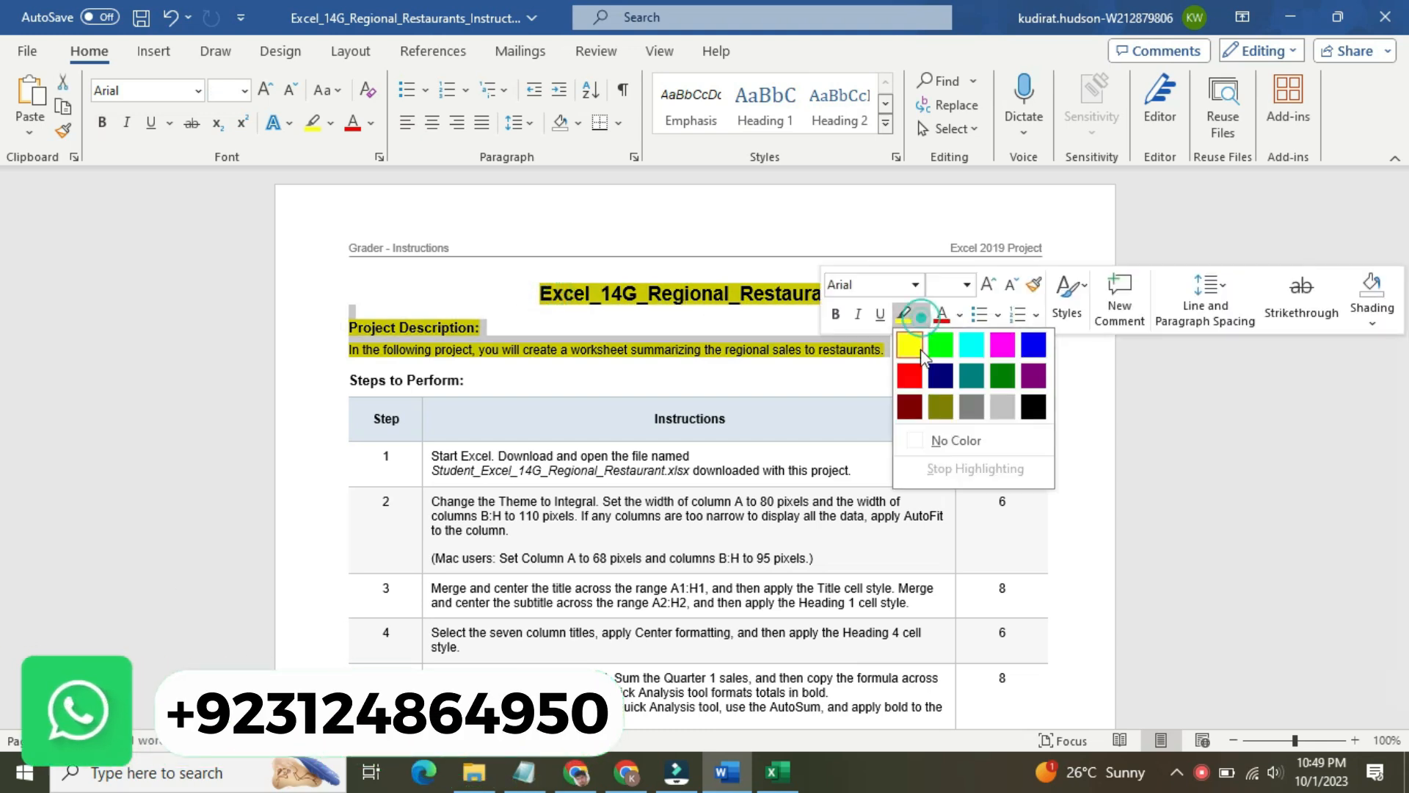
left_click(937, 441)
left_click(781, 371)
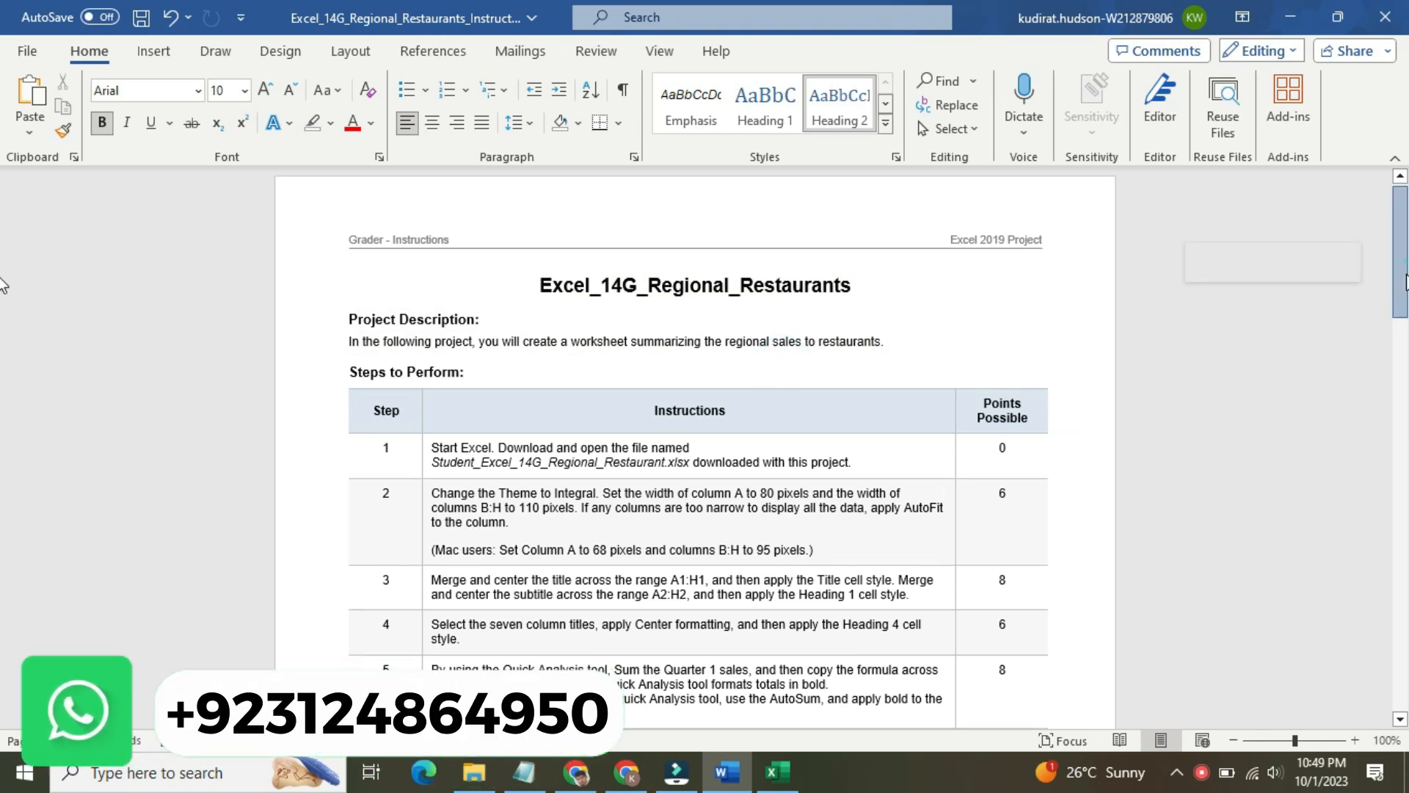
Enlarge the step 1 instruction text to 16 pt and highlight it in yellow
scroll(2, 285, "down", 5)
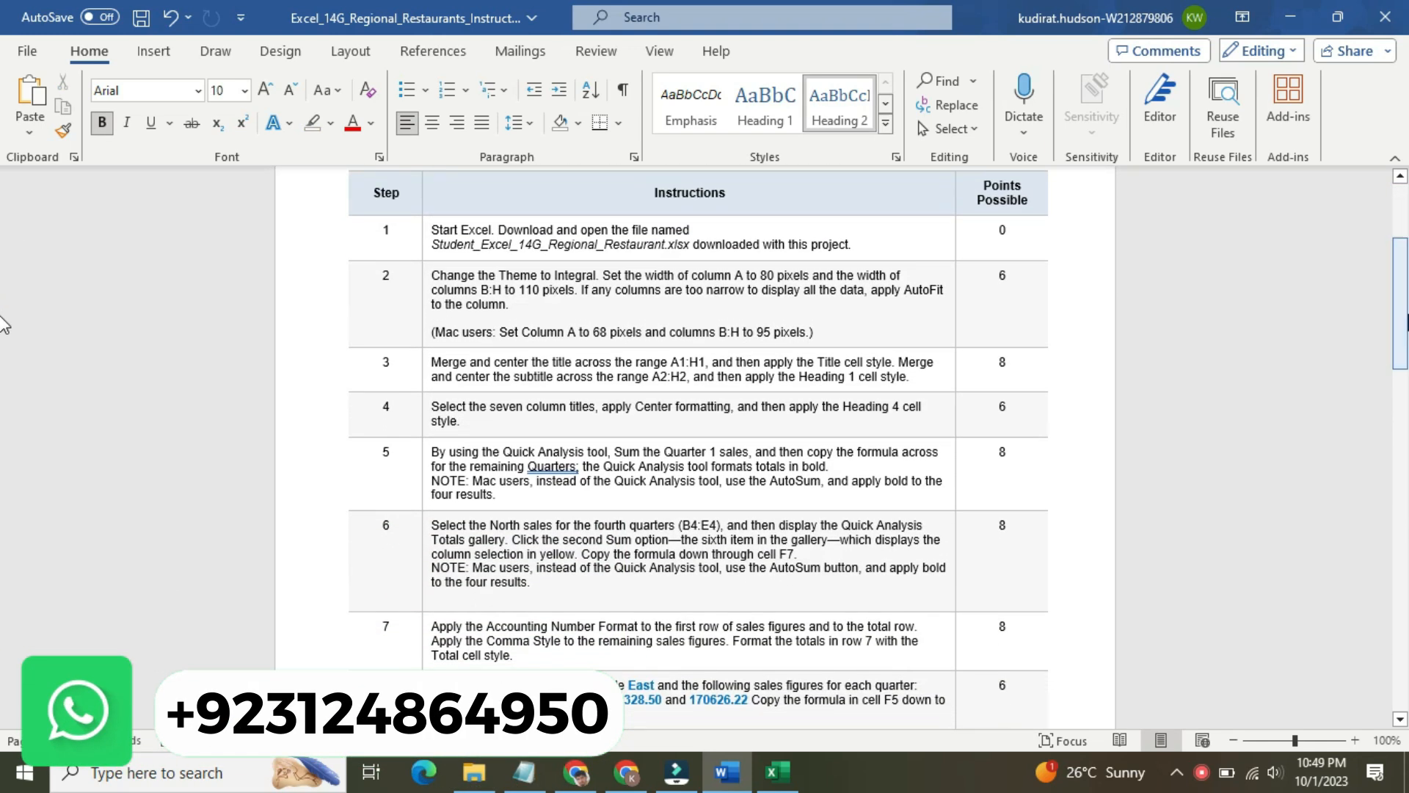
left_click(427, 234)
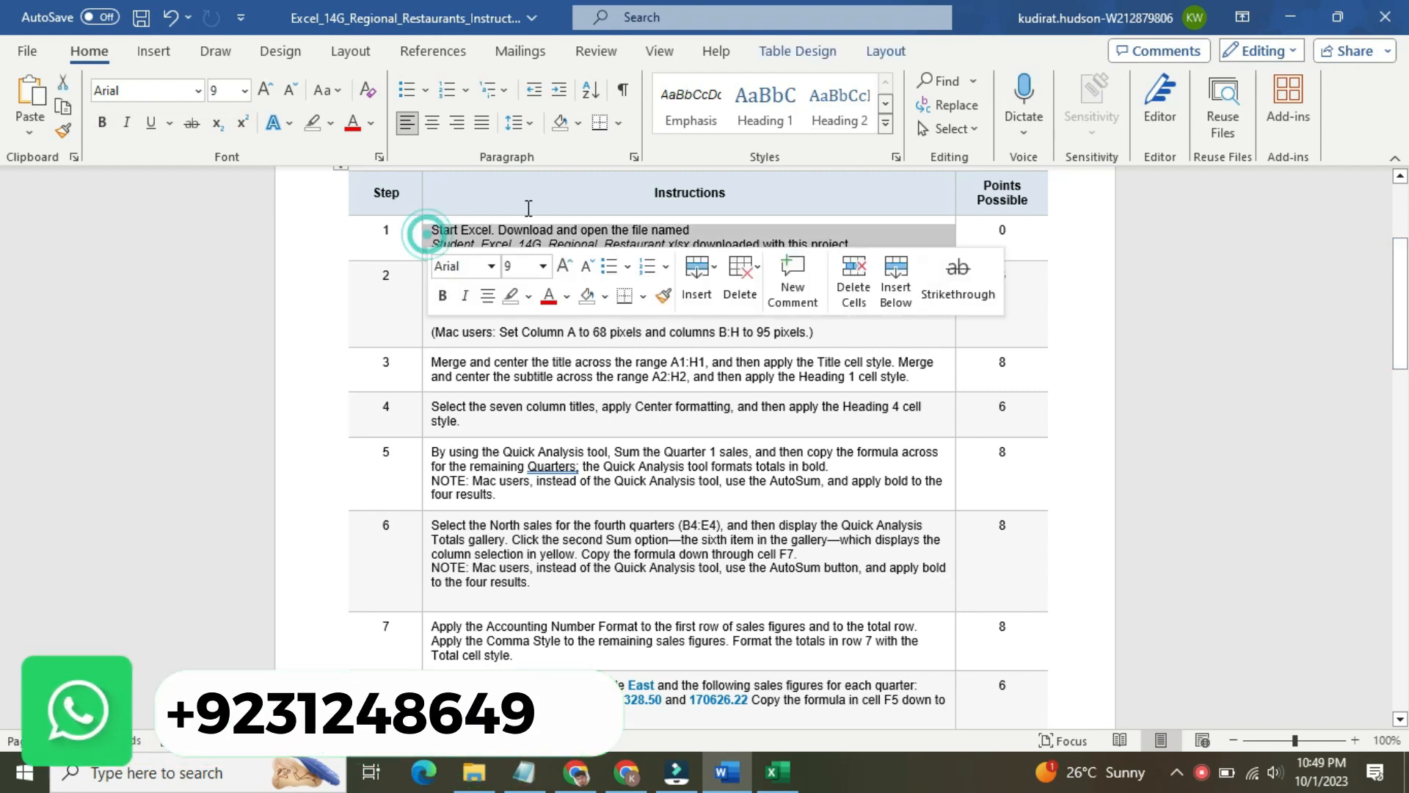
left_click(543, 266)
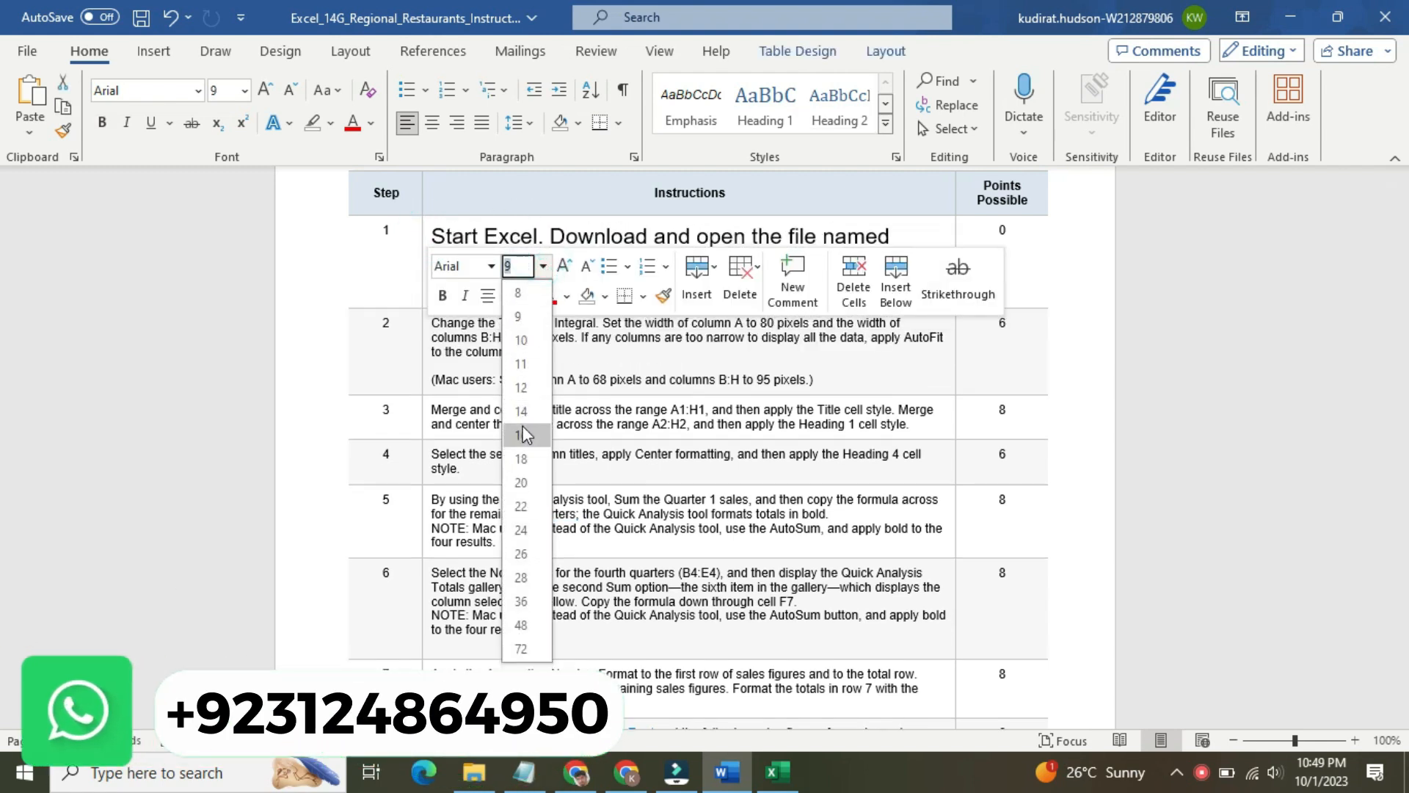
left_click(522, 435)
left_click(528, 295)
left_click(519, 317)
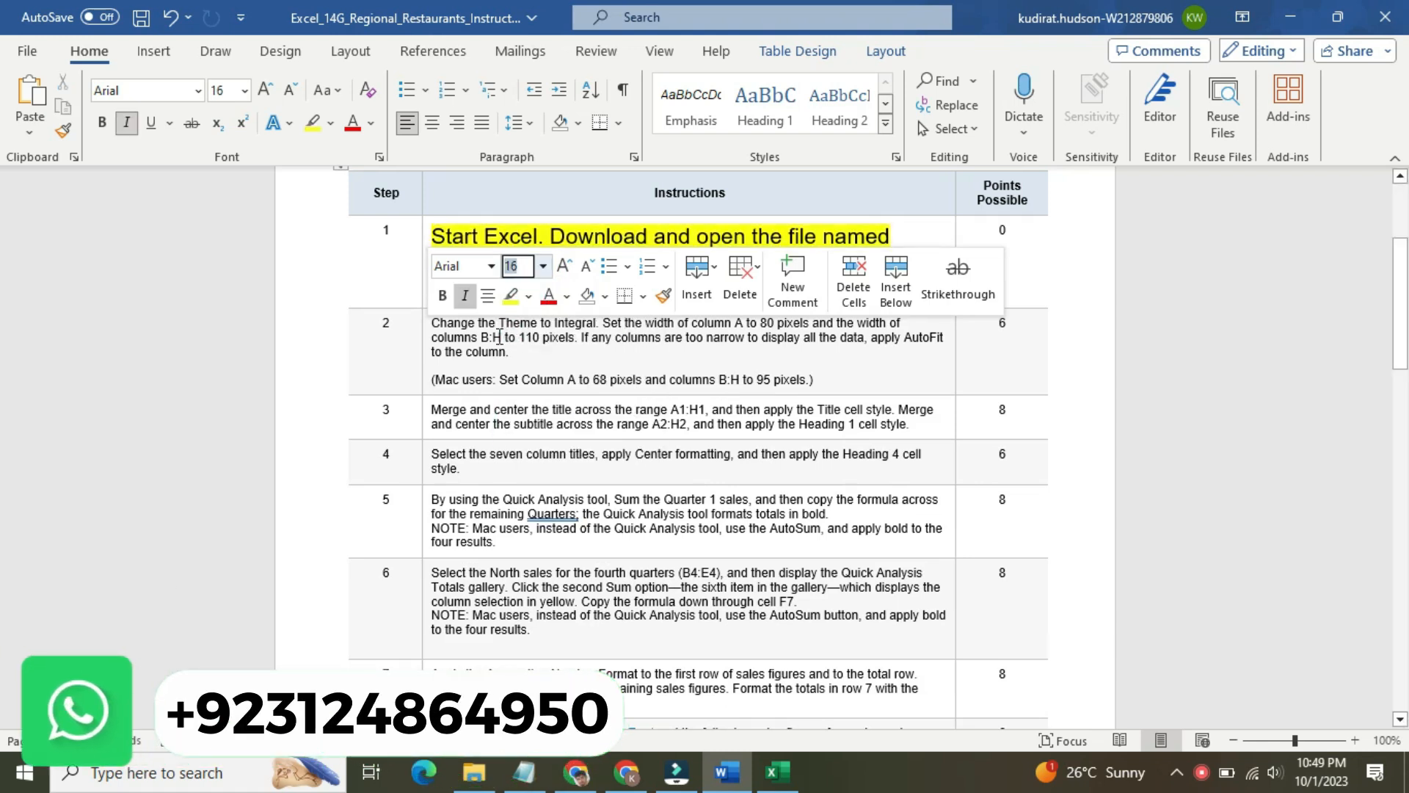
left_click(498, 337)
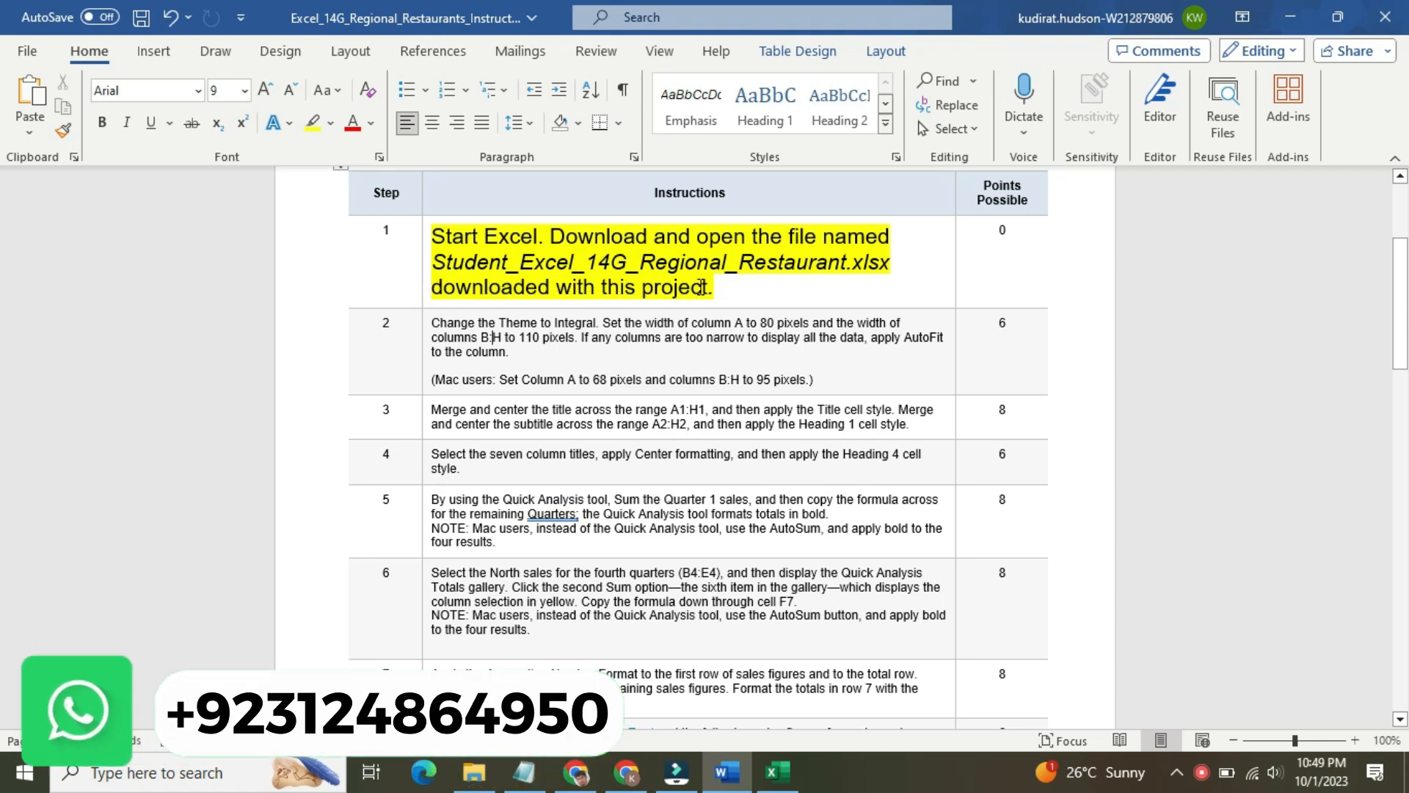
Switch to the Excel workbook and look over the regional sales worksheet
left_click(777, 771)
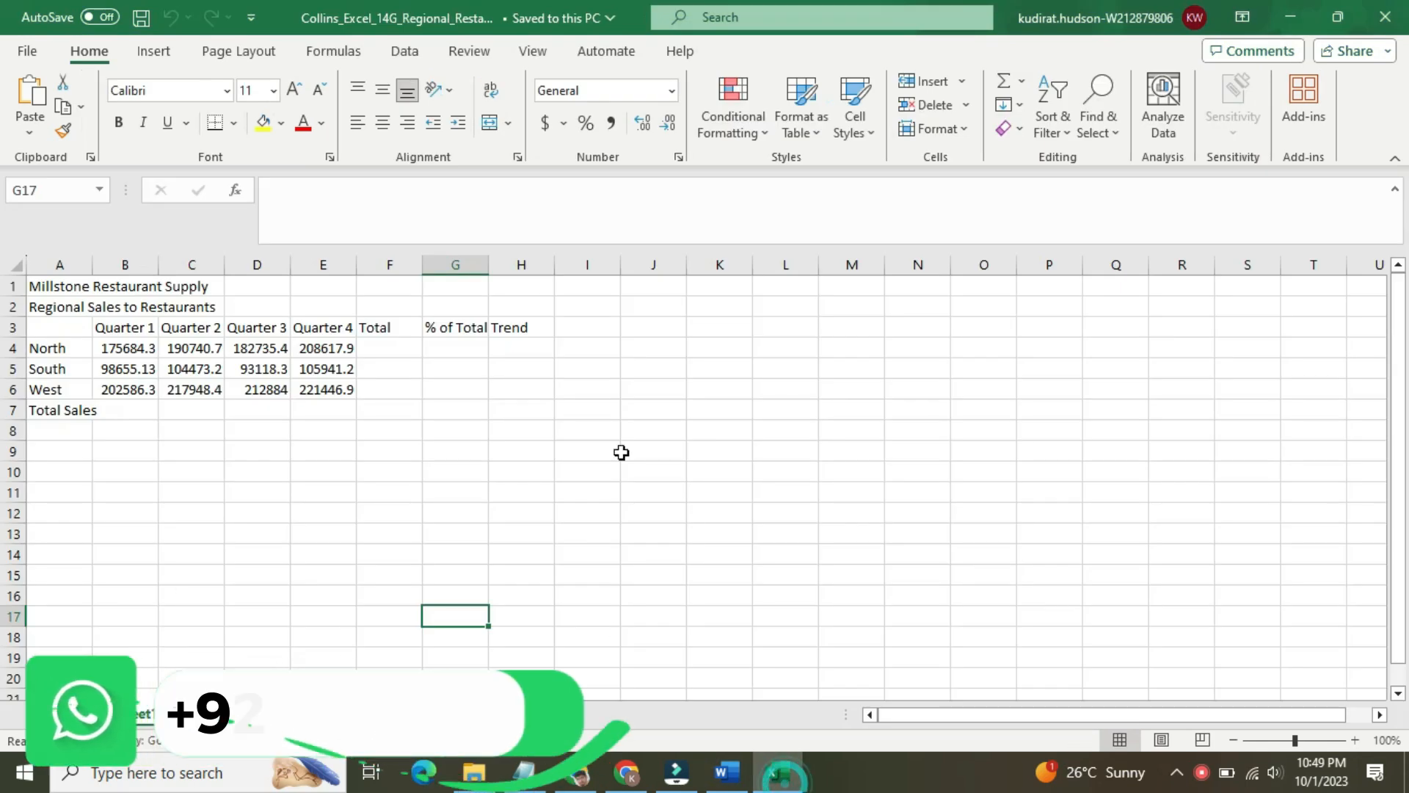
left_click_drag(1400, 463, 1399, 415)
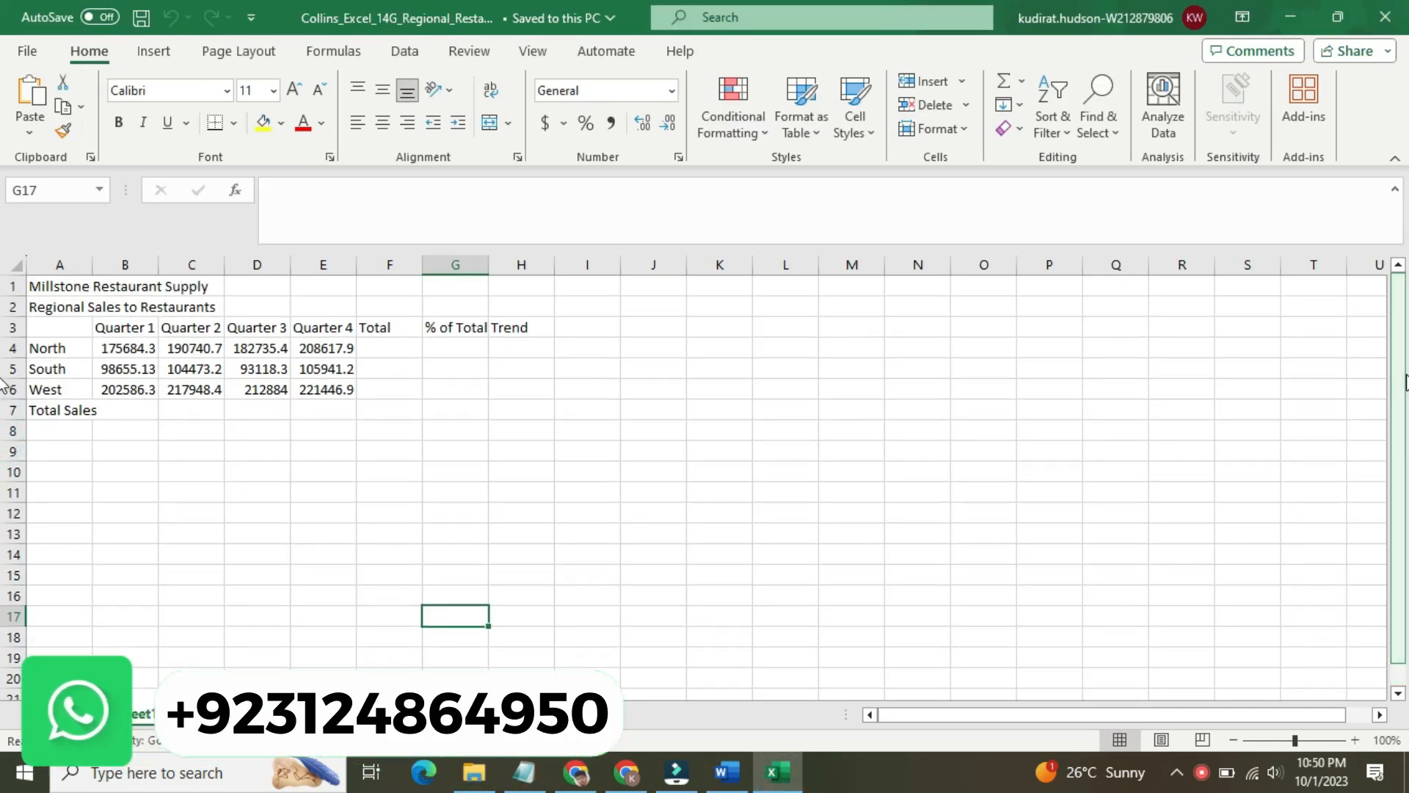
left_click(879, 449)
left_click(532, 455)
left_click(252, 447)
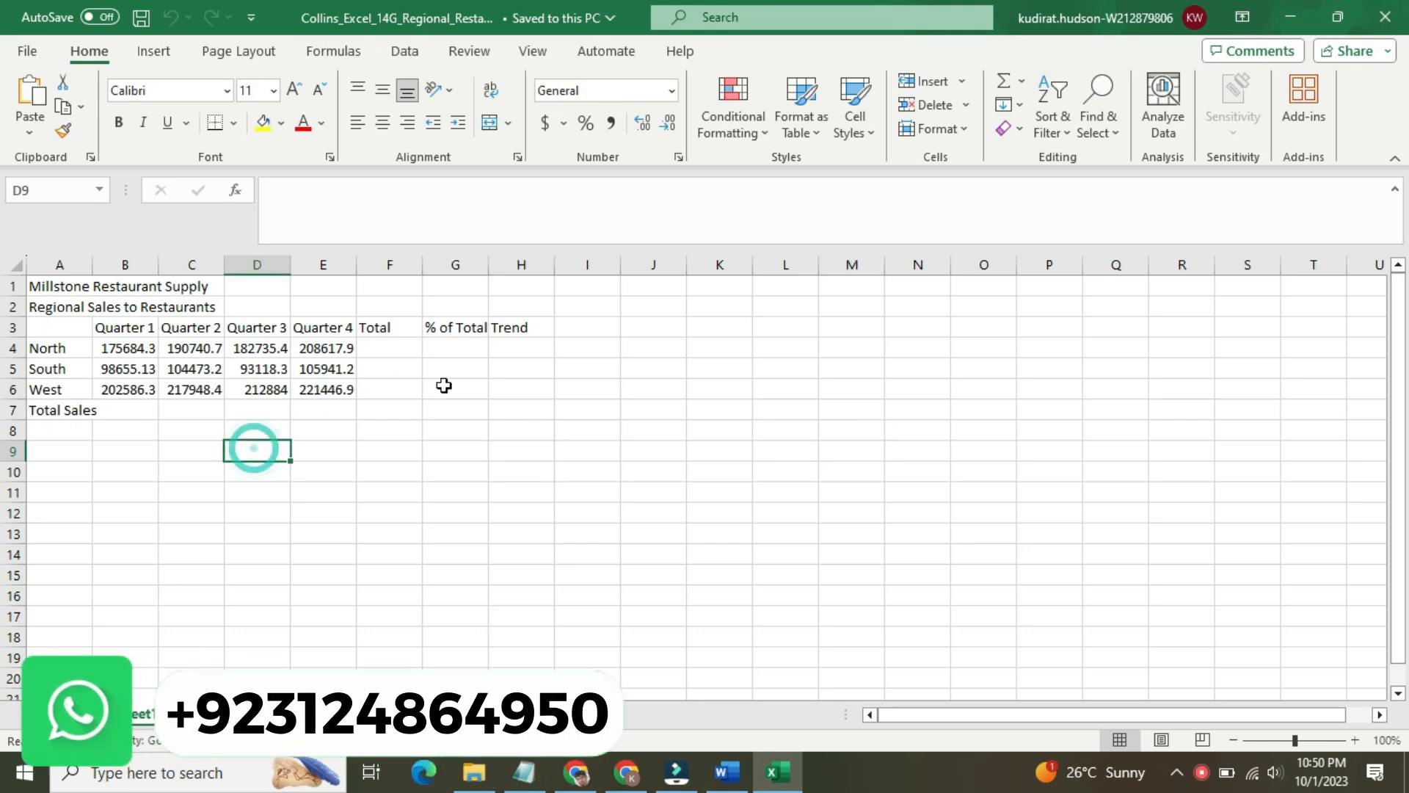
left_click(654, 353)
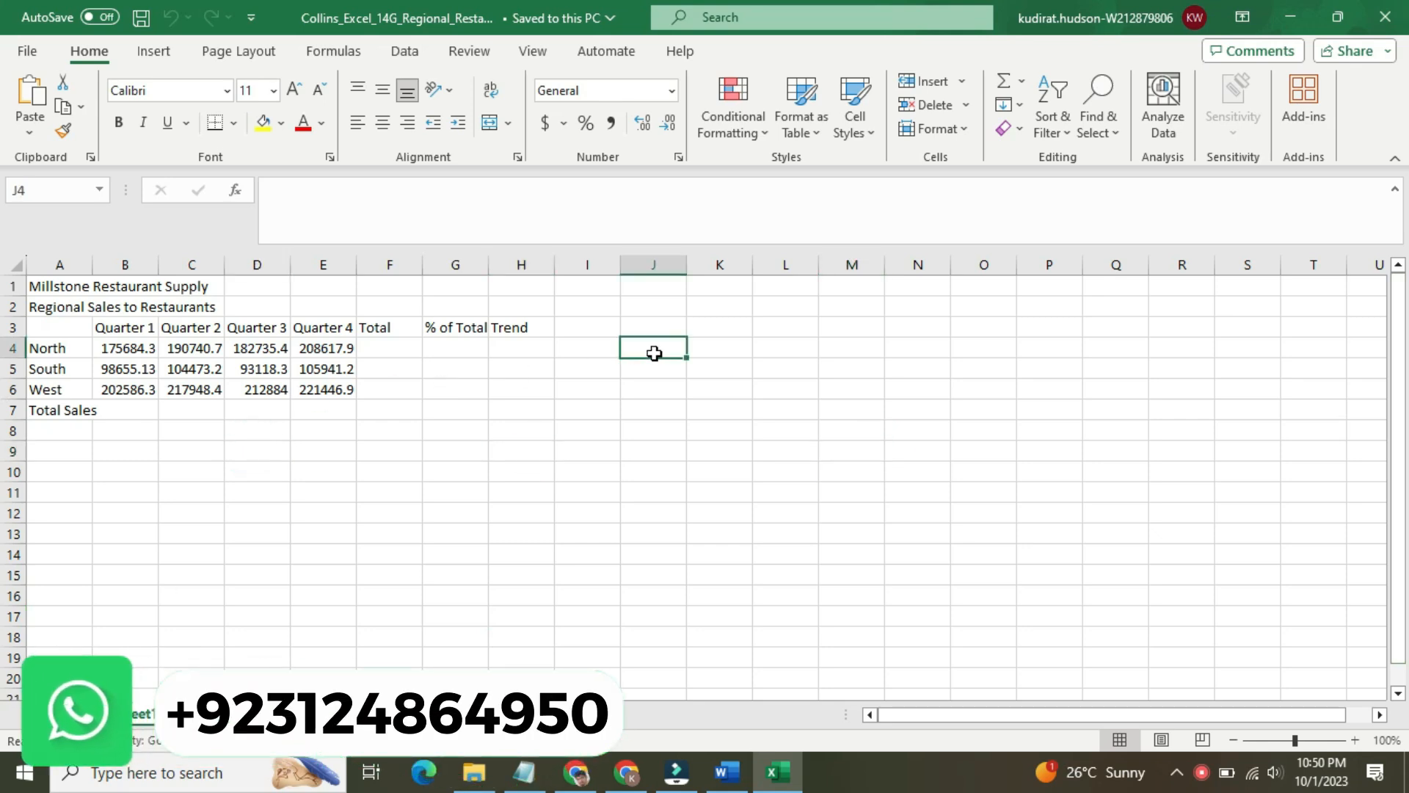
Switch back to the Word instructions, set the step 1 text to 9 pt and remove its highlighting
left_click(727, 772)
left_click(424, 265)
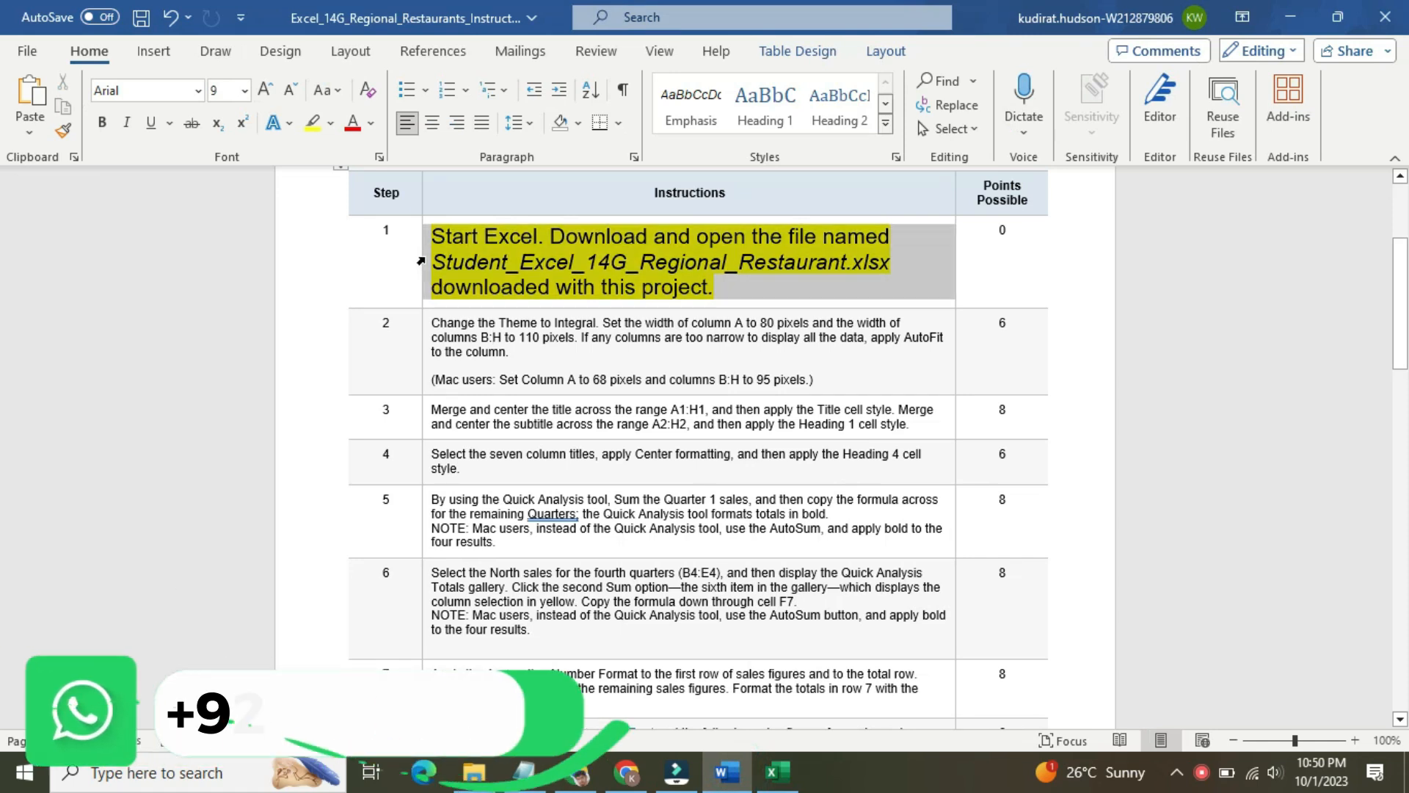
left_click(539, 194)
left_click(525, 241)
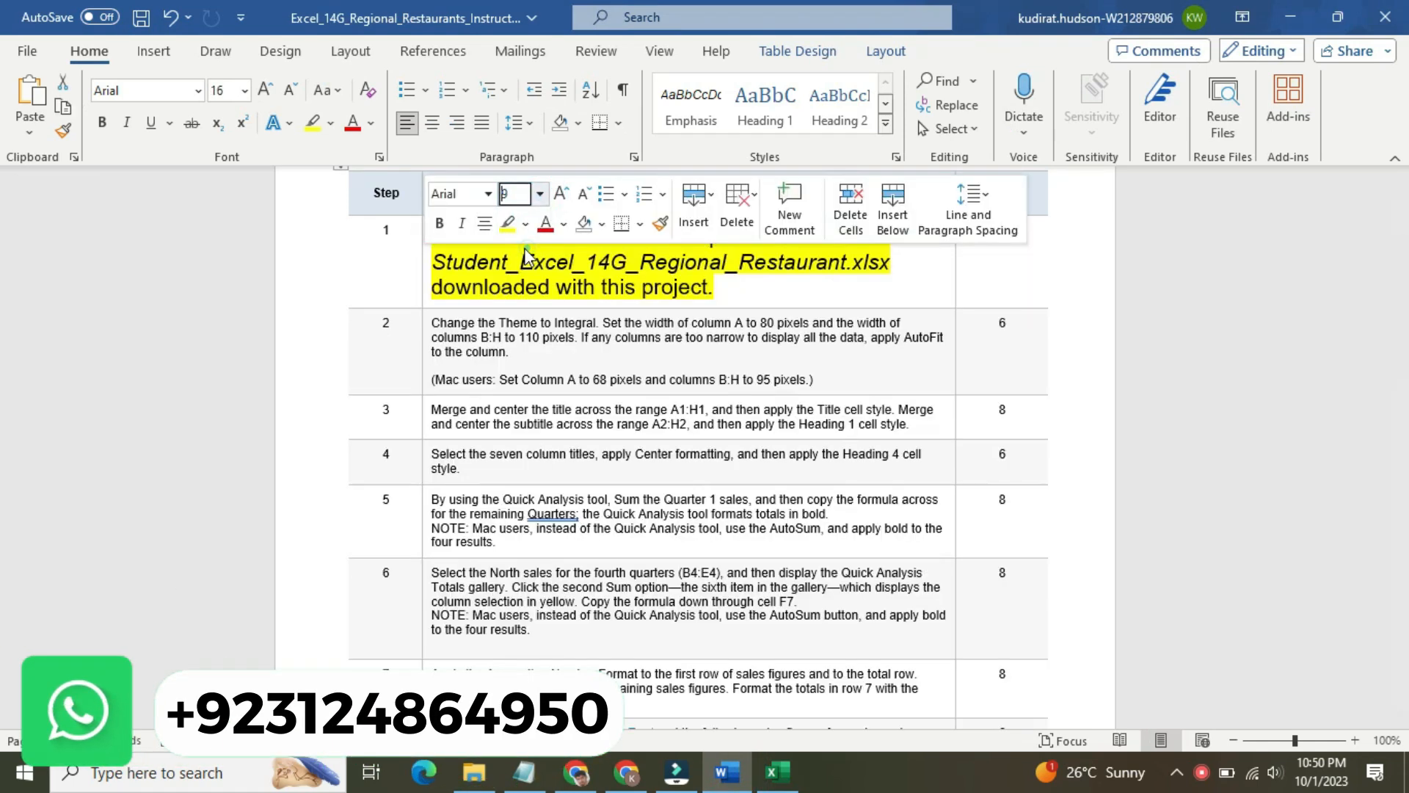
left_click(525, 224)
left_click(560, 349)
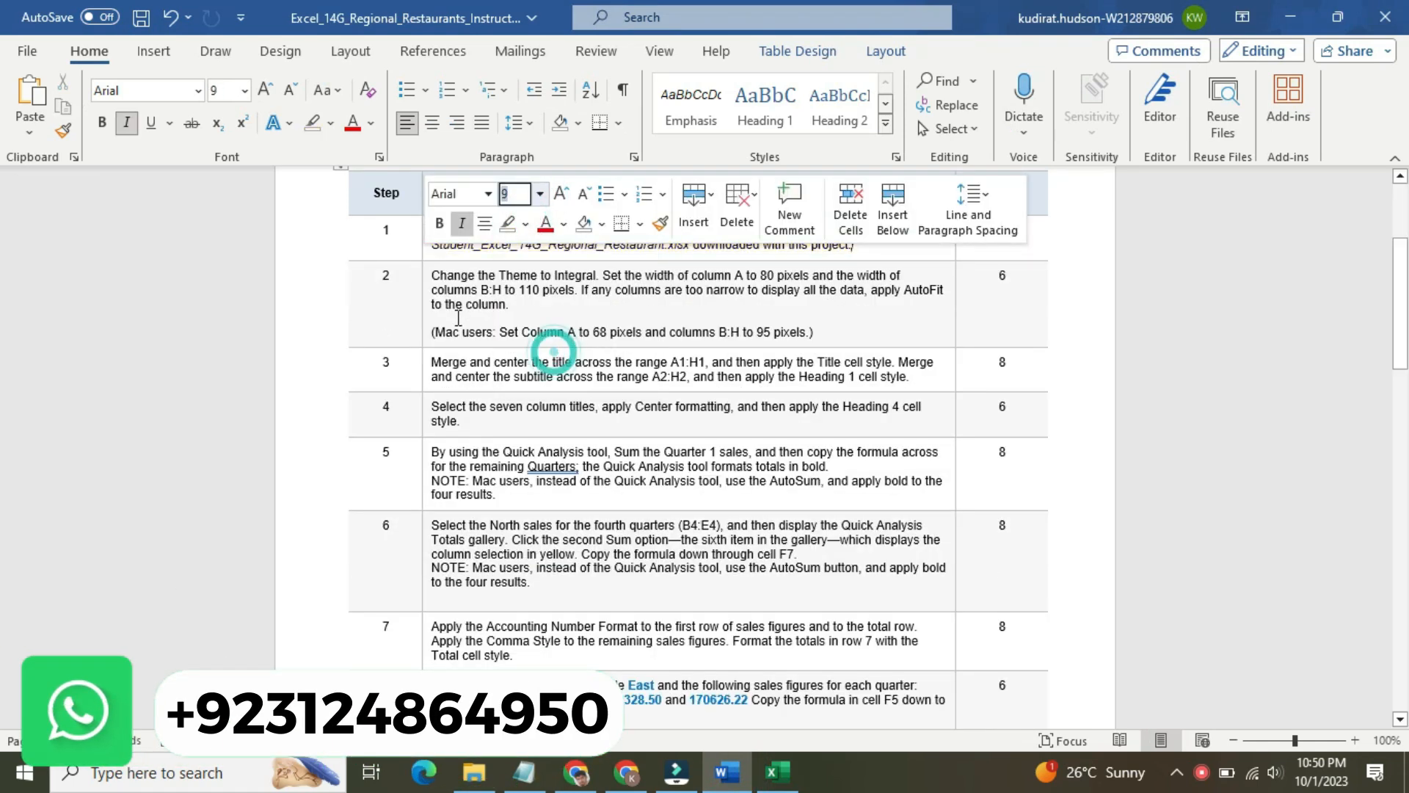
Enlarge the step 2 instruction text to 16 pt and highlight it in yellow
left_click(425, 291)
left_click(539, 227)
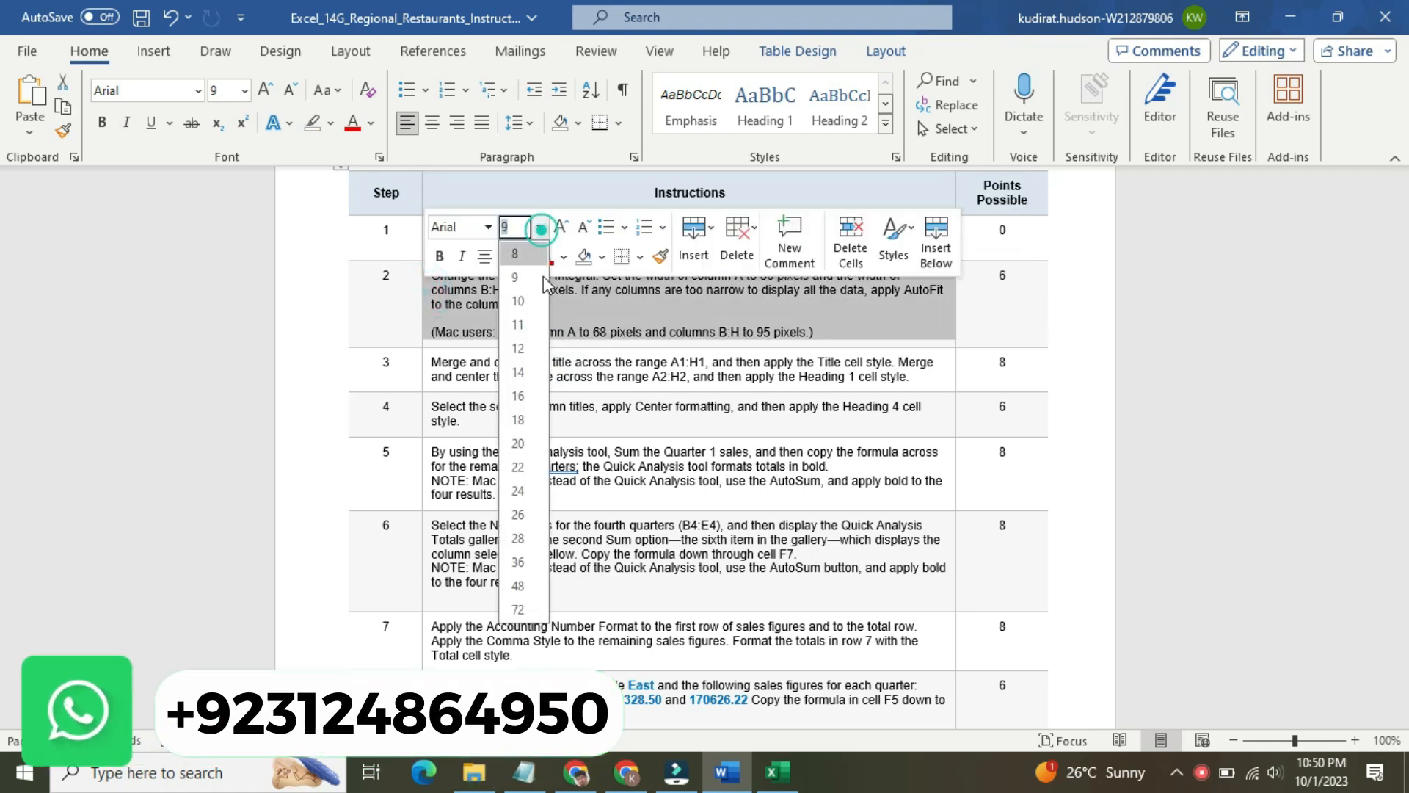
left_click(536, 380)
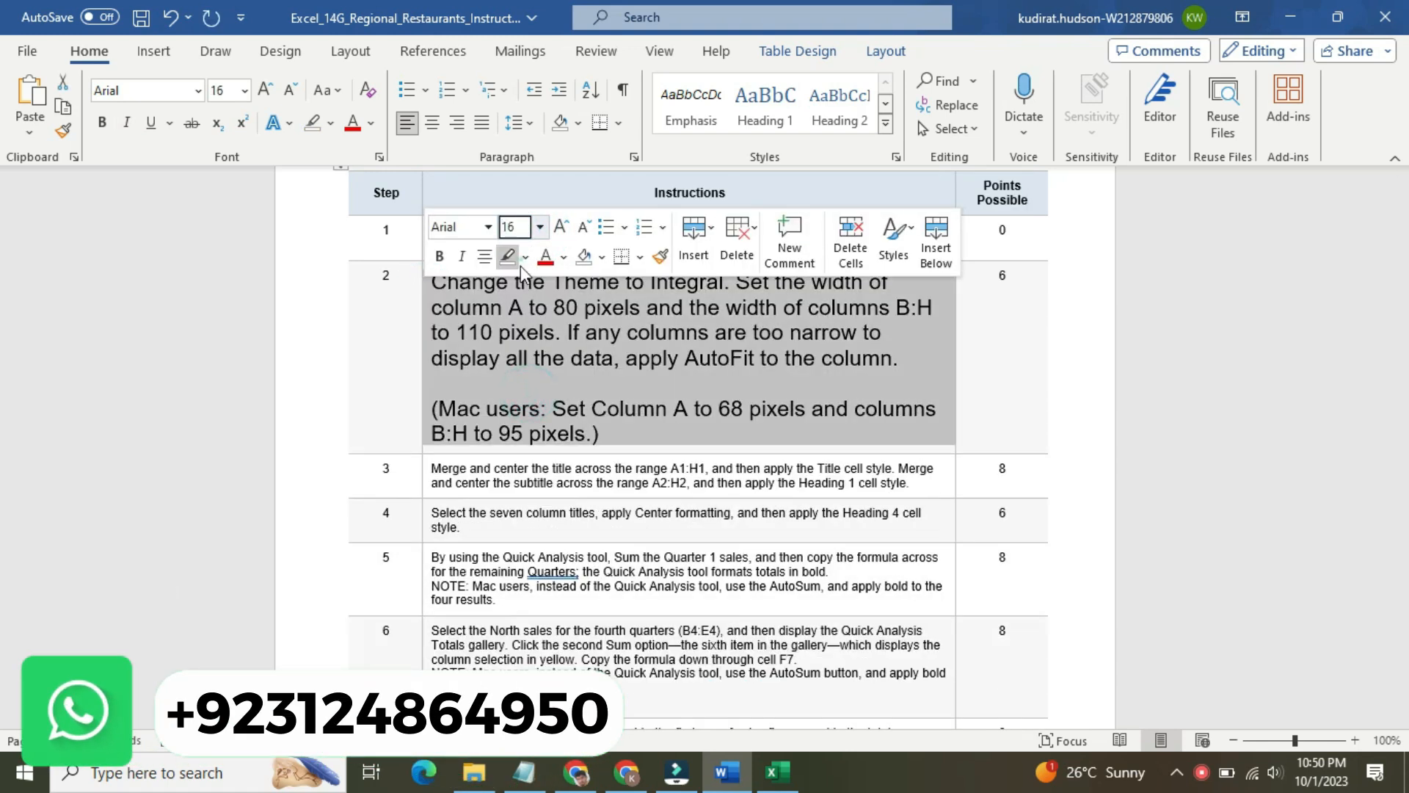
left_click(525, 256)
left_click(510, 286)
left_click(508, 288)
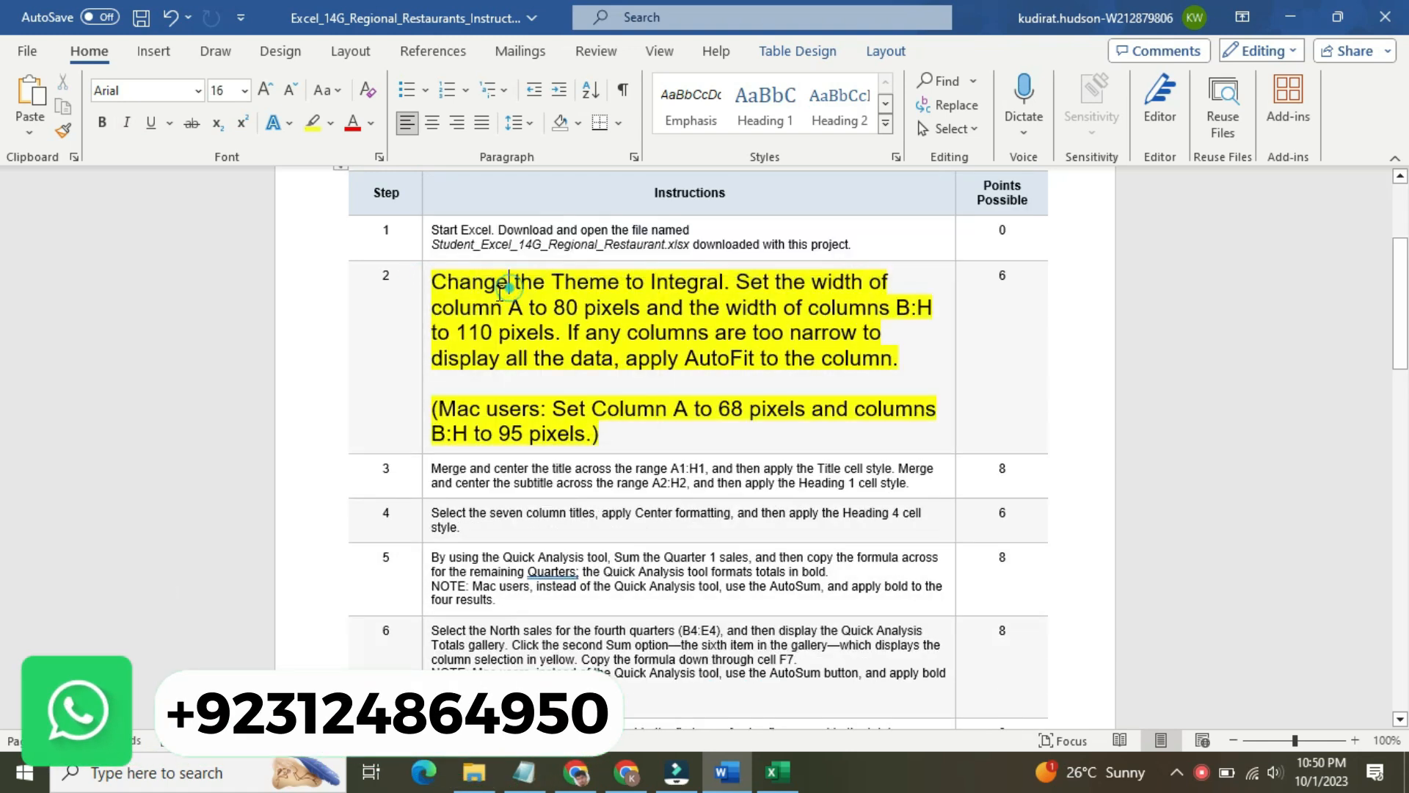
Highlight the sentence "Change the Theme to Integral." in step 2 in turquoise
left_click(434, 282)
left_click_drag(440, 282, 734, 282)
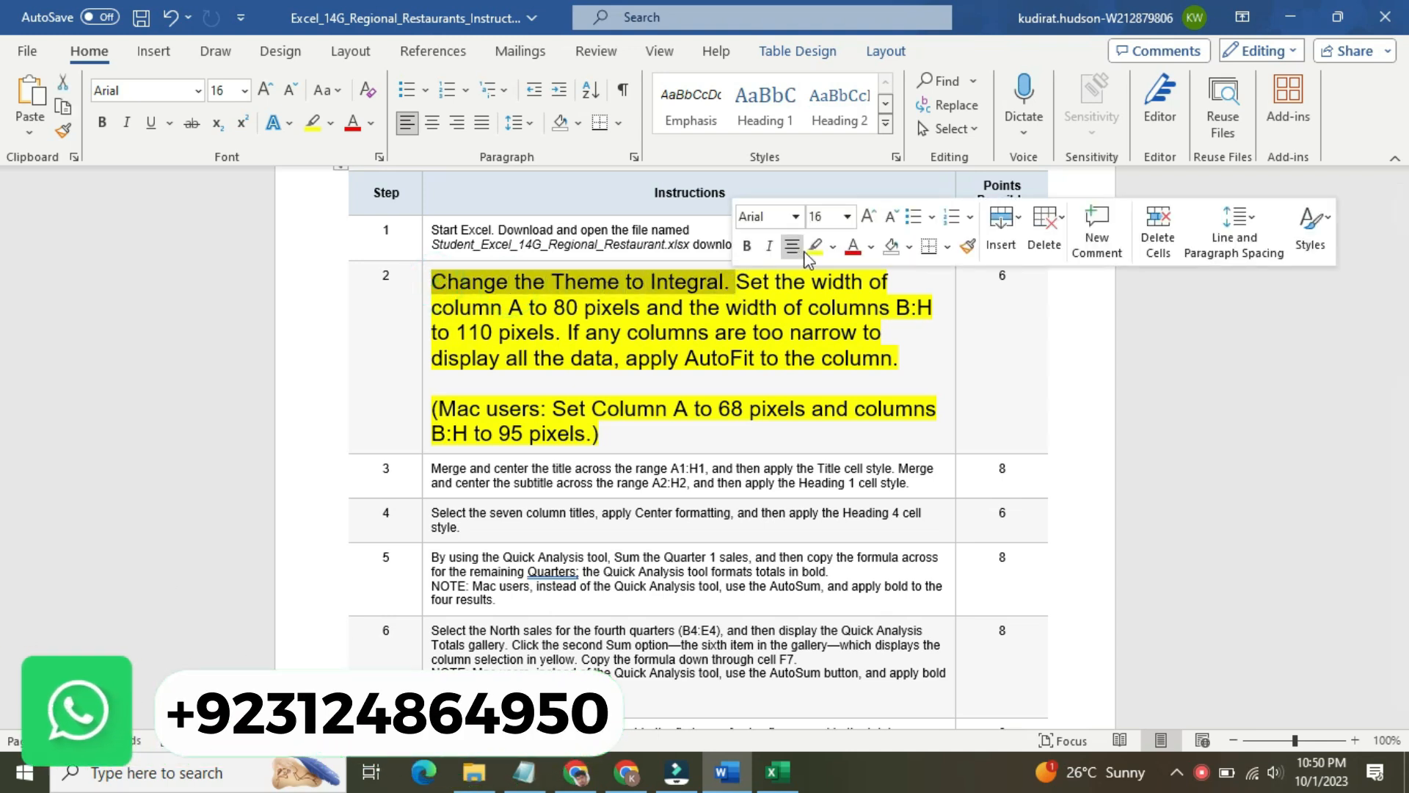
left_click(834, 253)
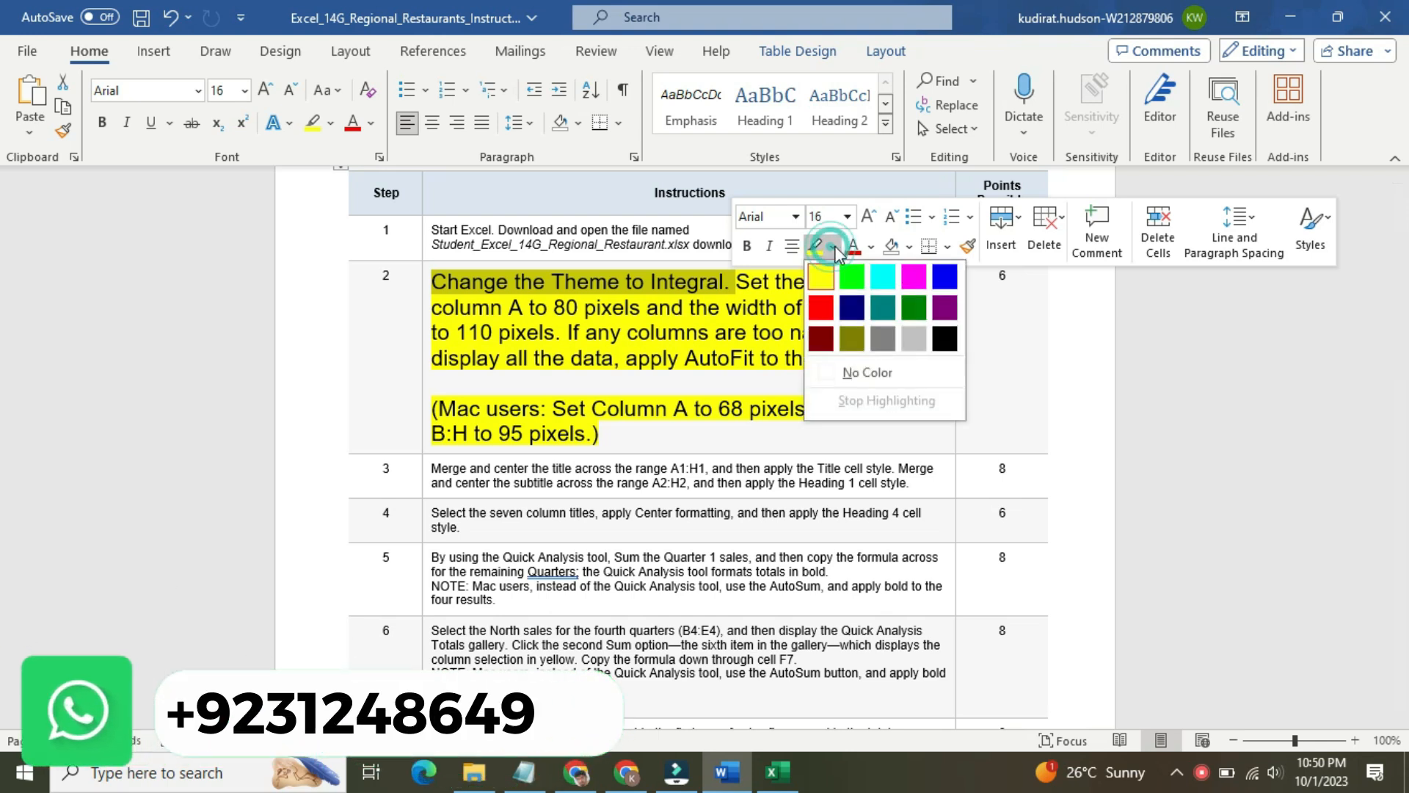
left_click(879, 279)
left_click(729, 281)
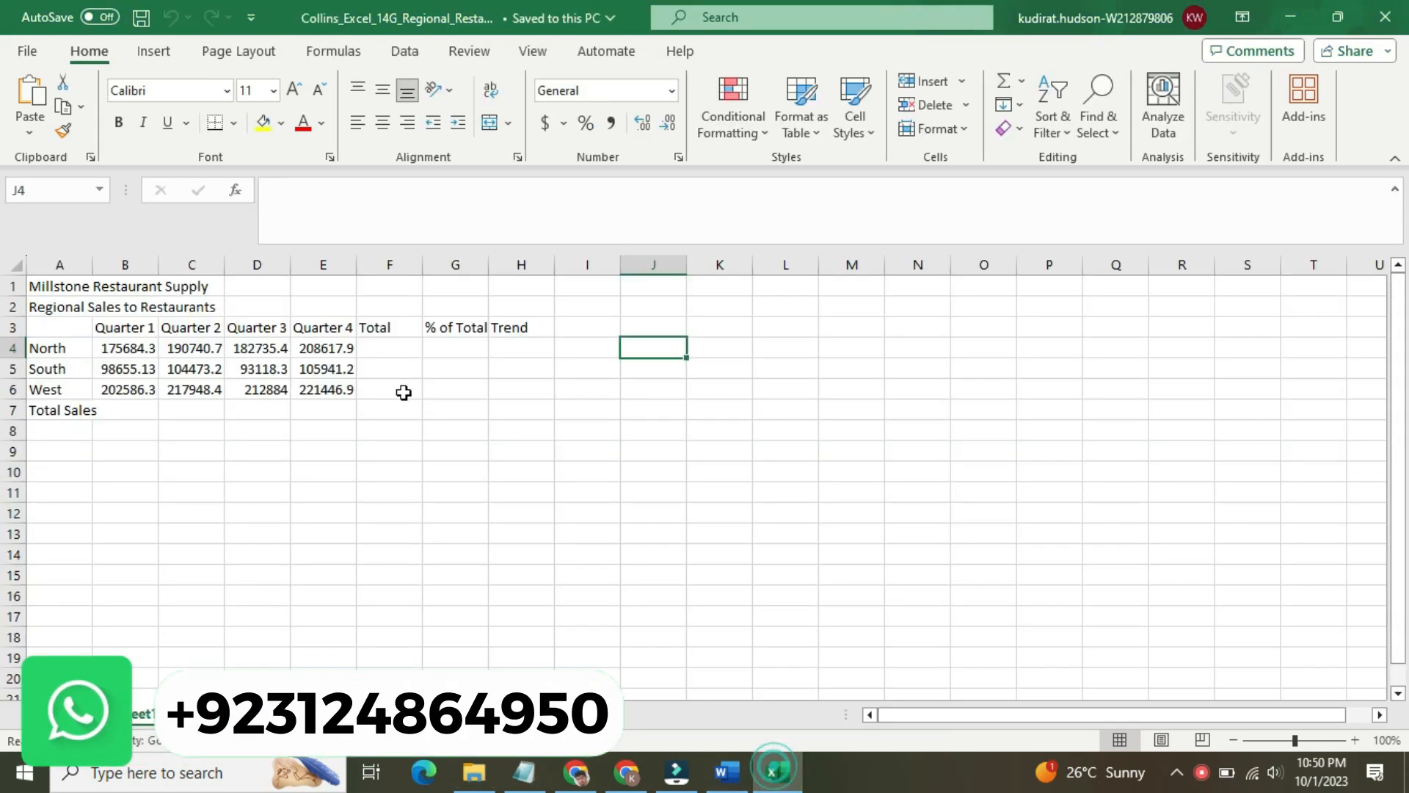
Switch to the Excel workbook and change its theme to Integral
left_click(778, 771)
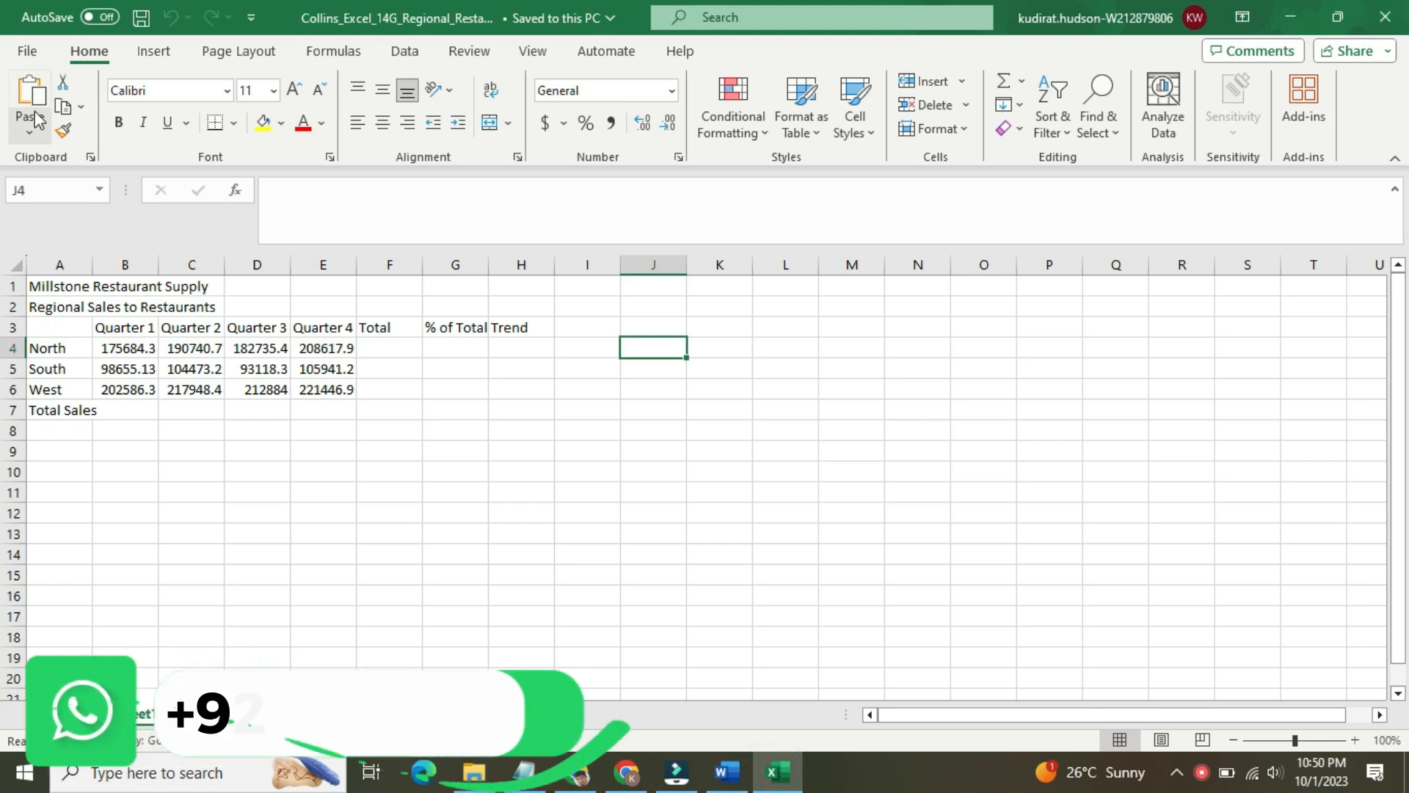
left_click(151, 58)
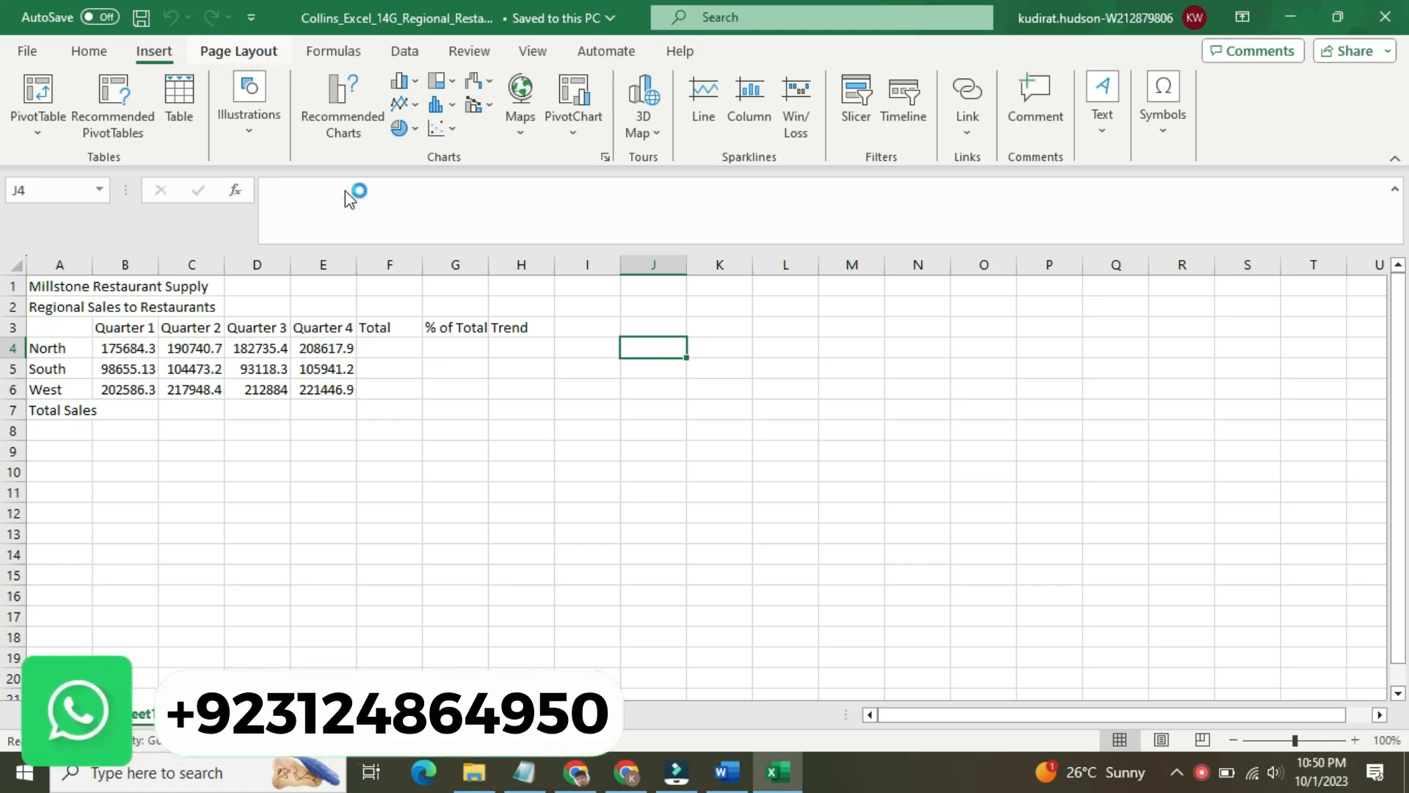
left_click(110, 308)
left_click(32, 103)
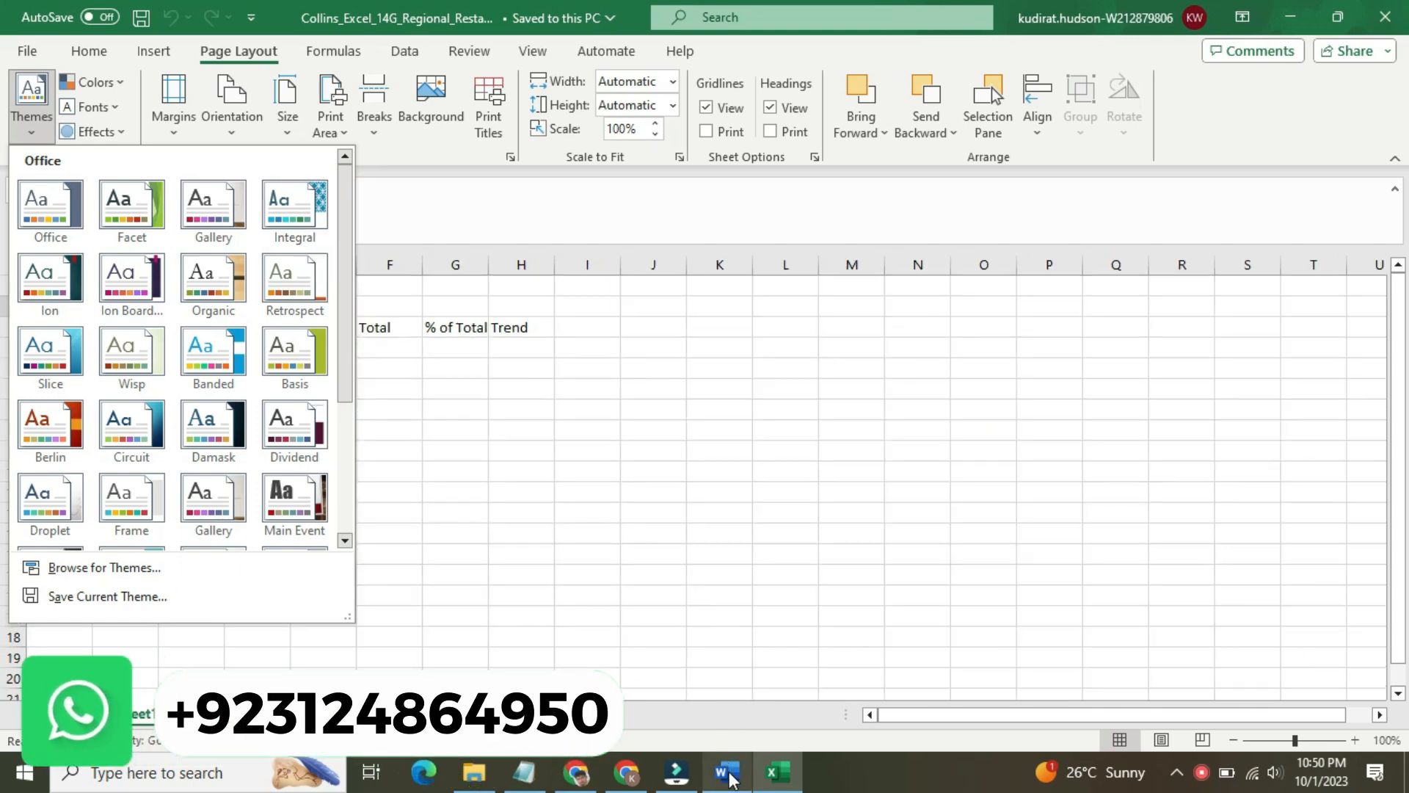
mouse_move(730, 773)
left_click(718, 695)
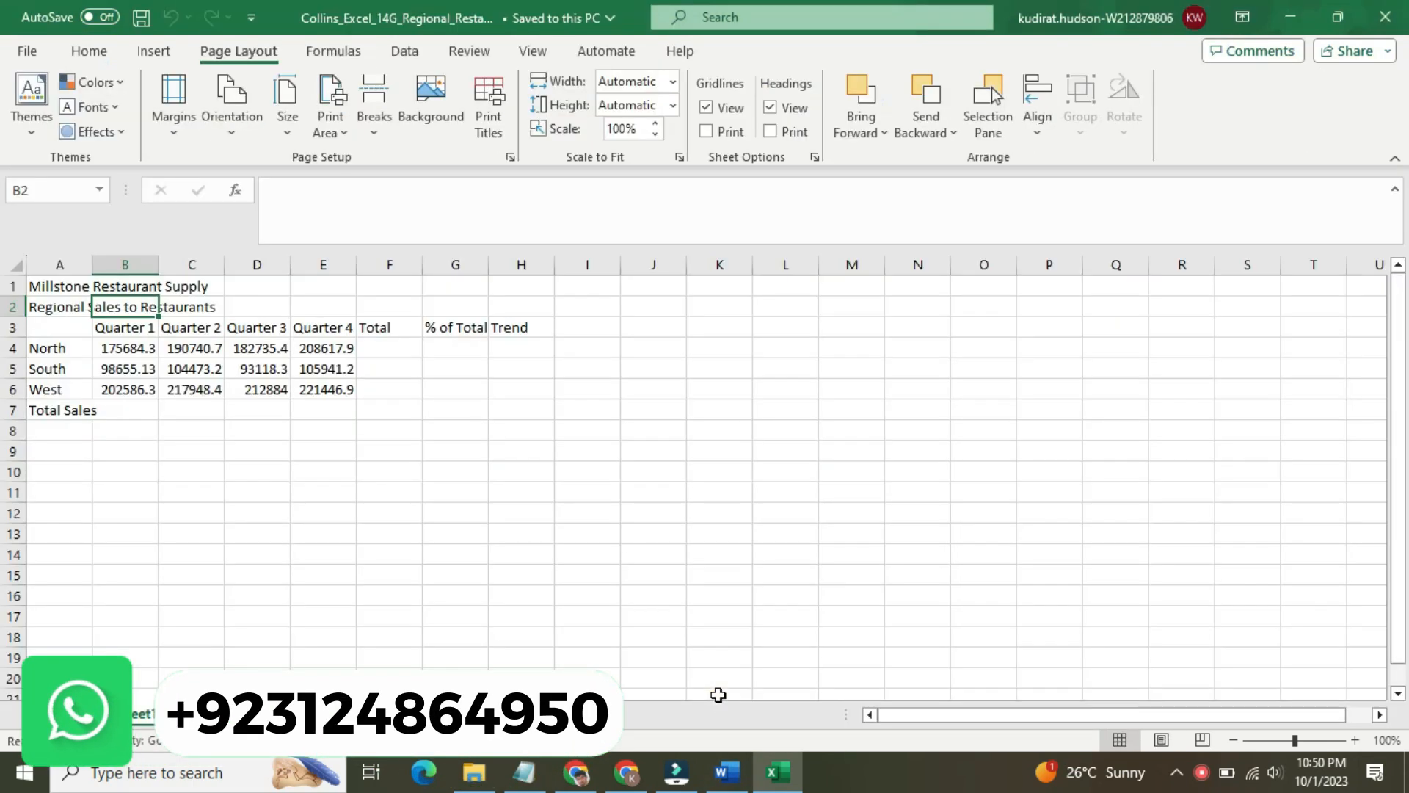
mouse_move(724, 778)
left_click(723, 733)
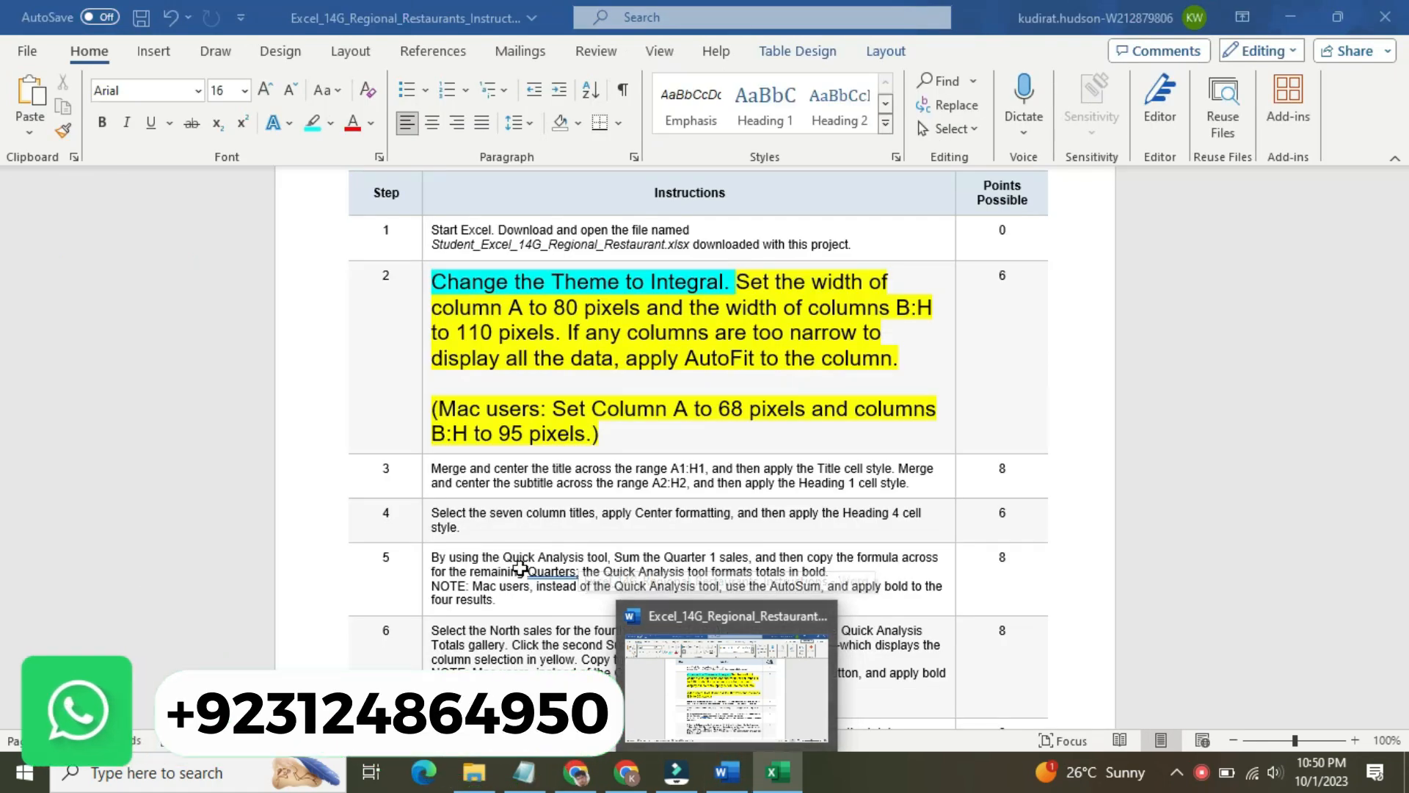
left_click(778, 773)
left_click(31, 129)
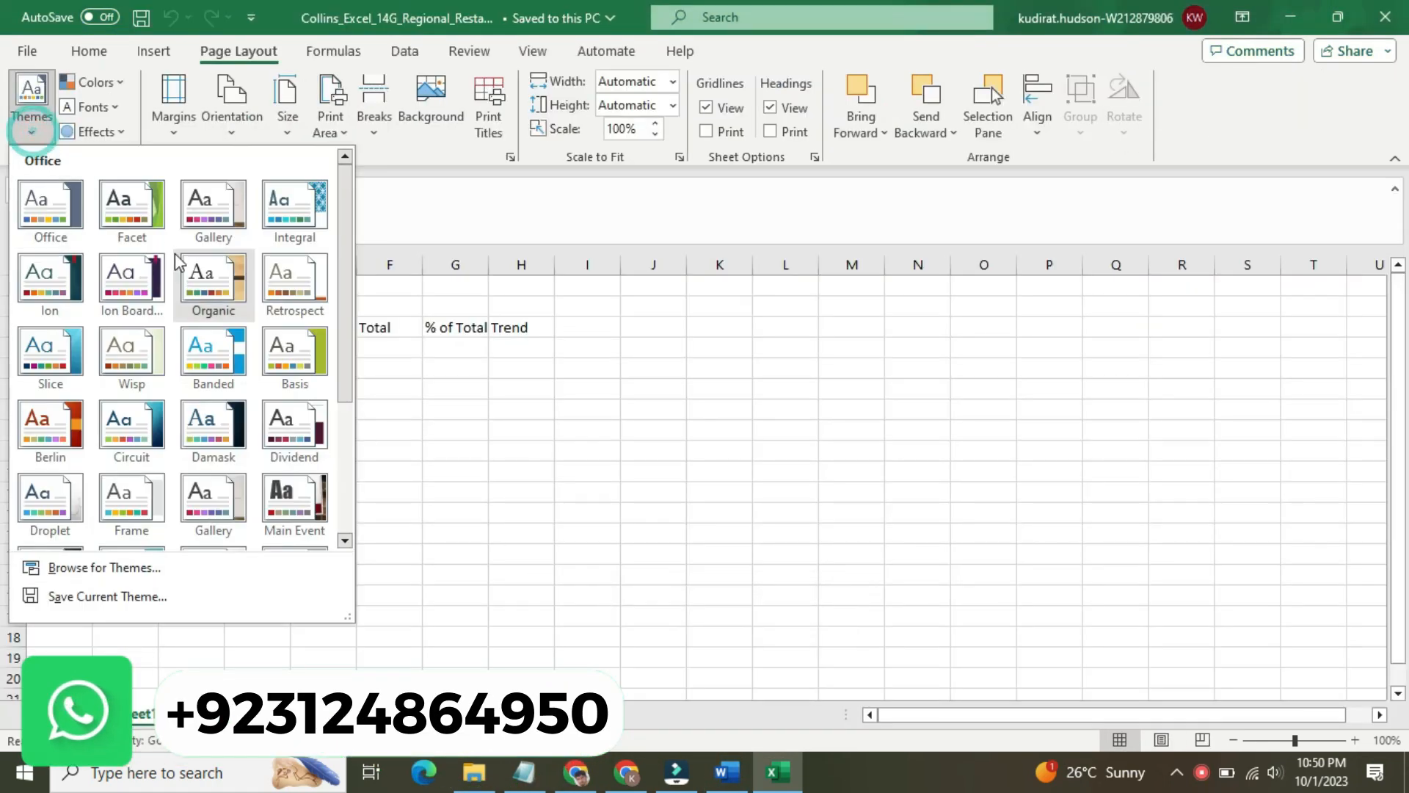
left_click(297, 229)
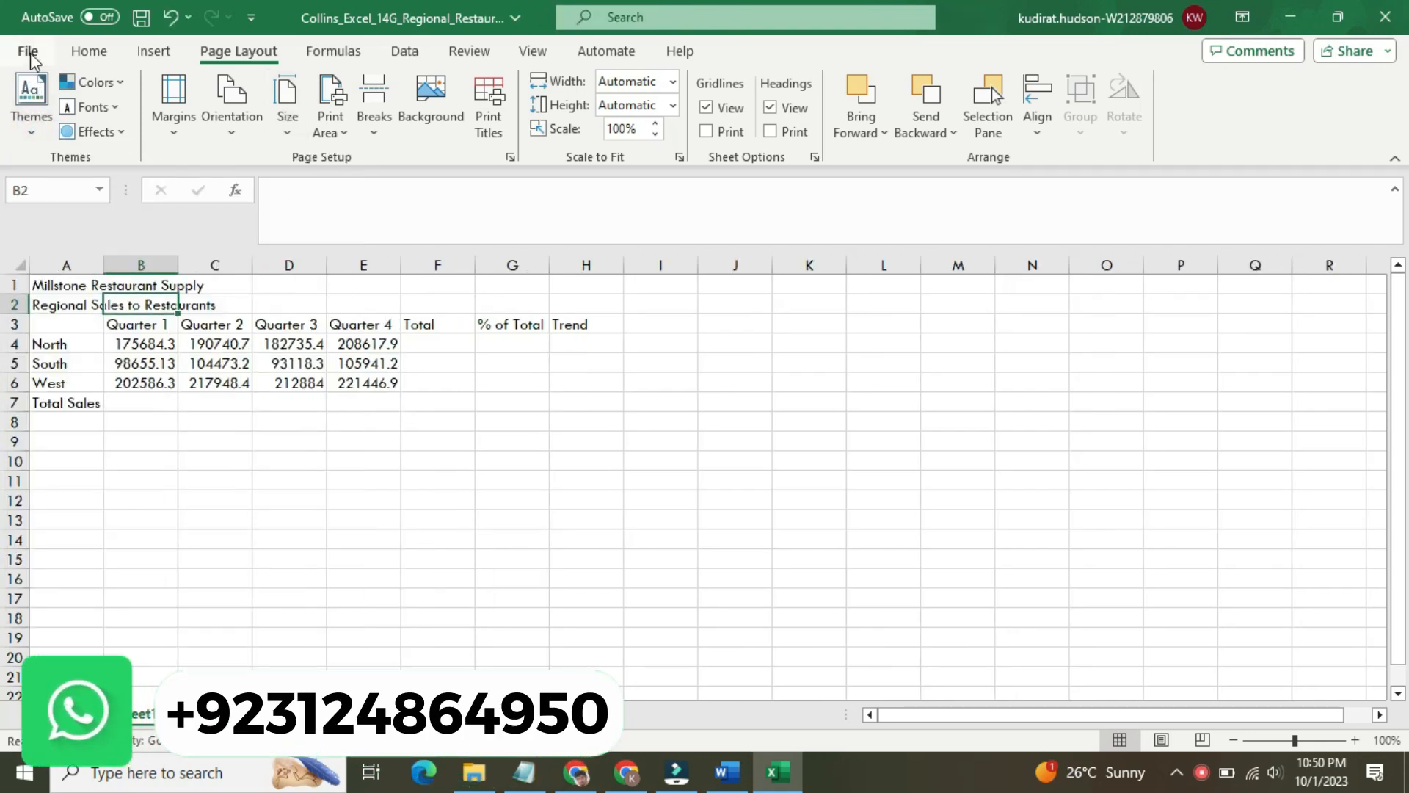
left_click(89, 53)
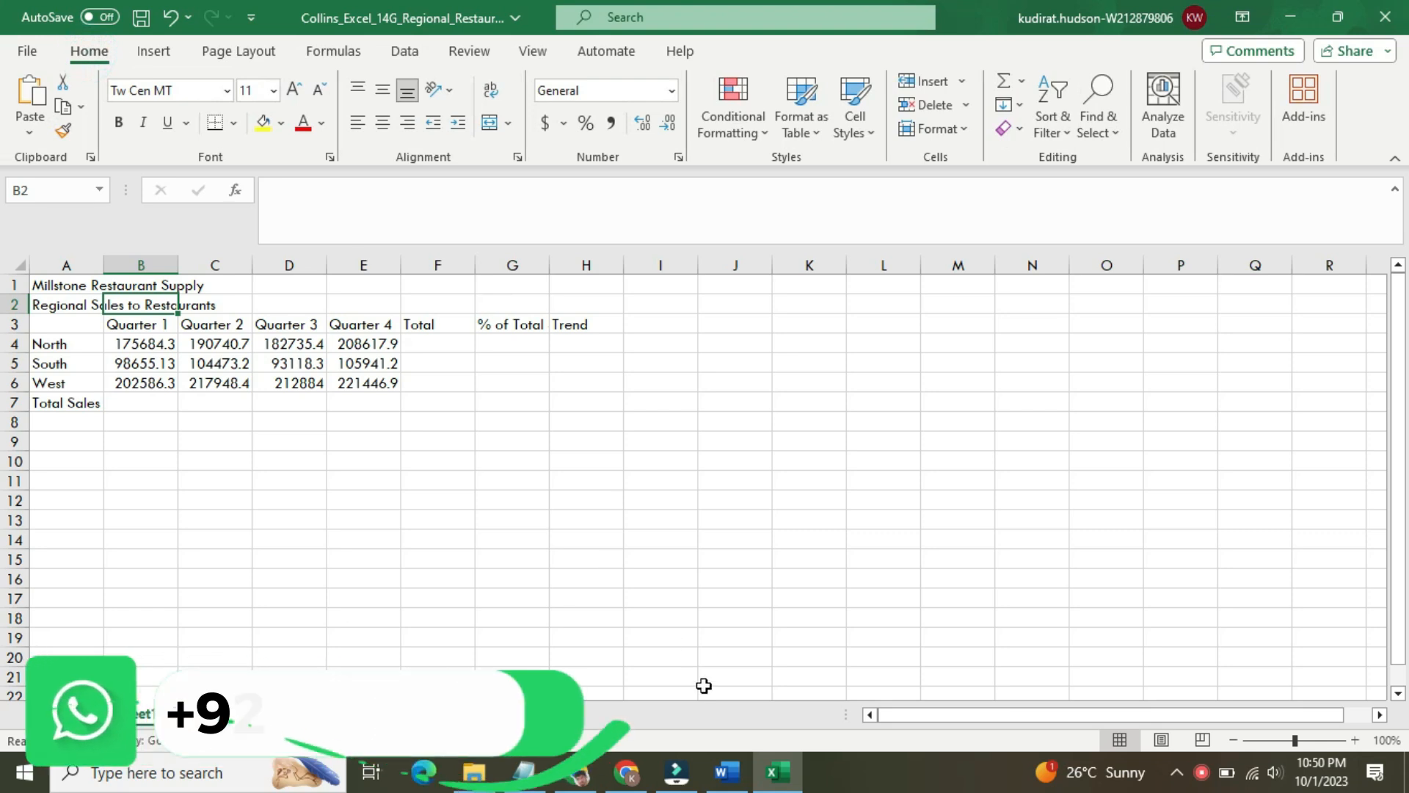
Switch to the Word instructions and highlight "Set the width of column A to 80 pixels" in step 2 in turquoise
left_click(732, 783)
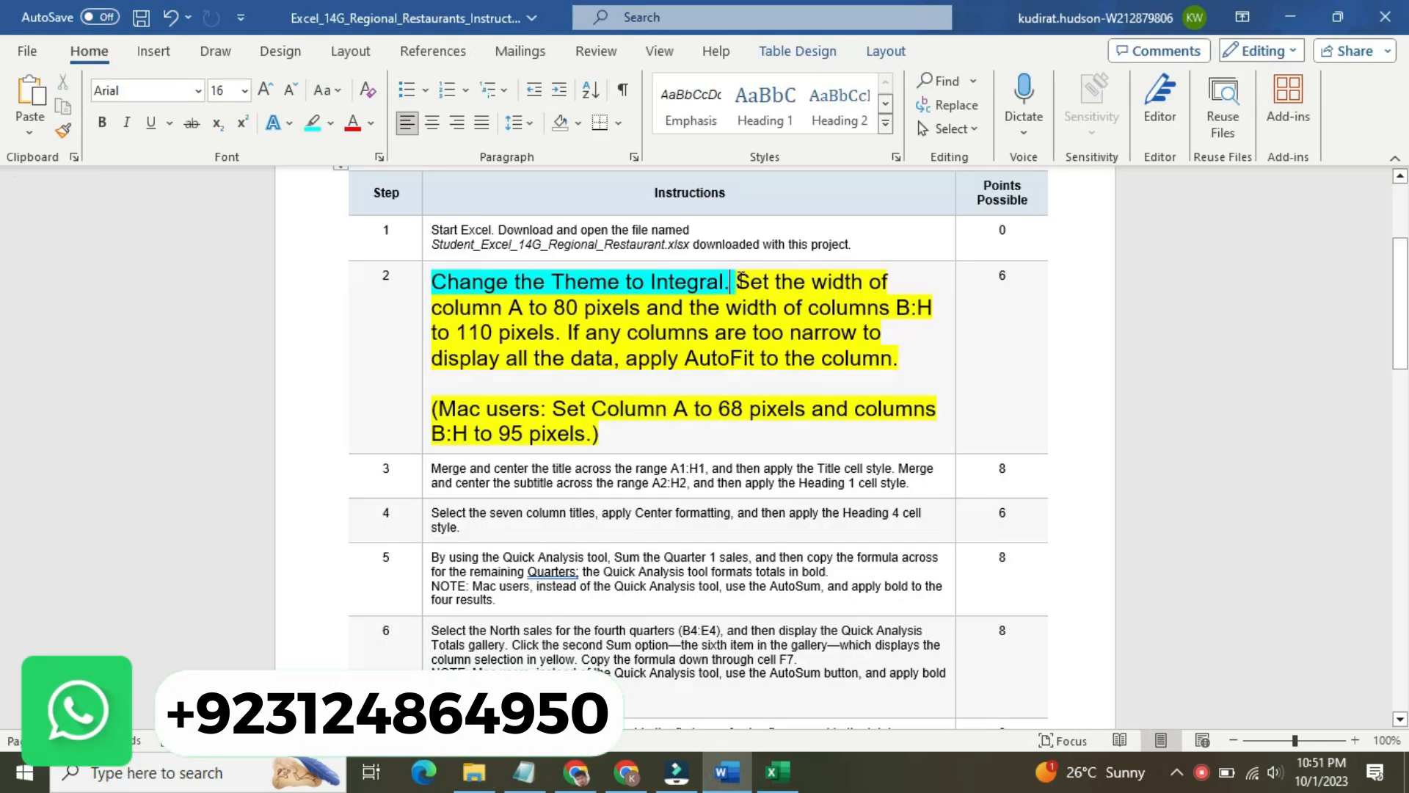
left_click_drag(736, 281, 643, 309)
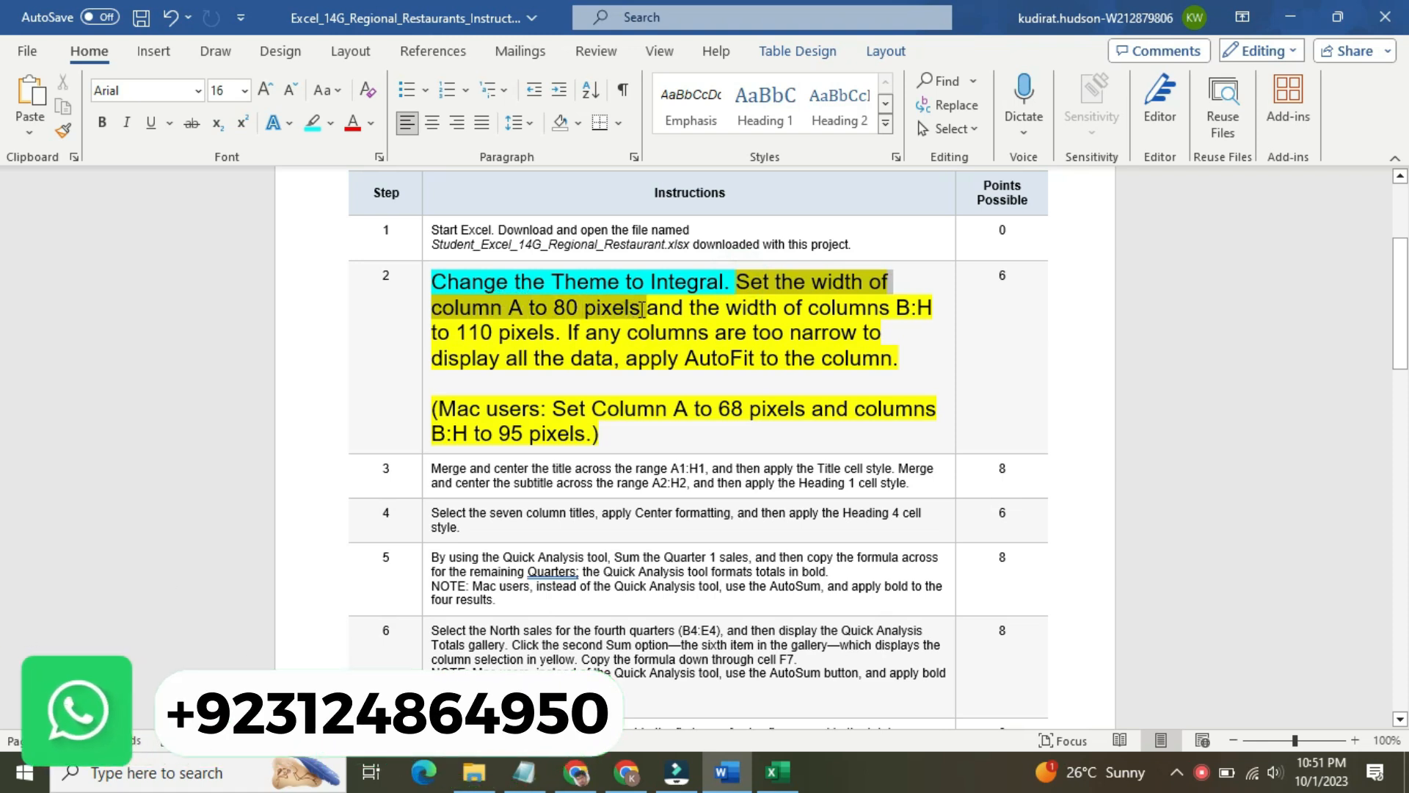
left_click(721, 282)
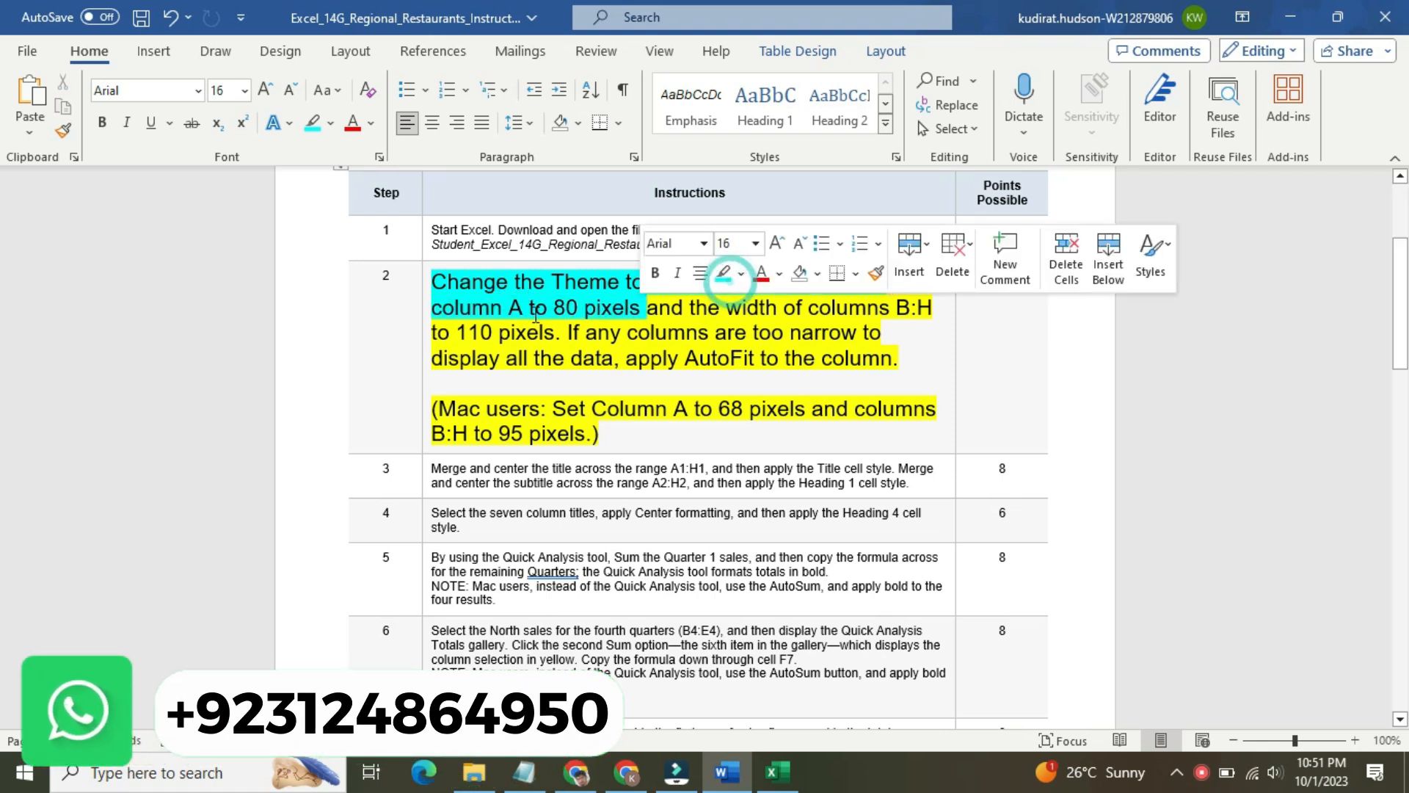
left_click(526, 312)
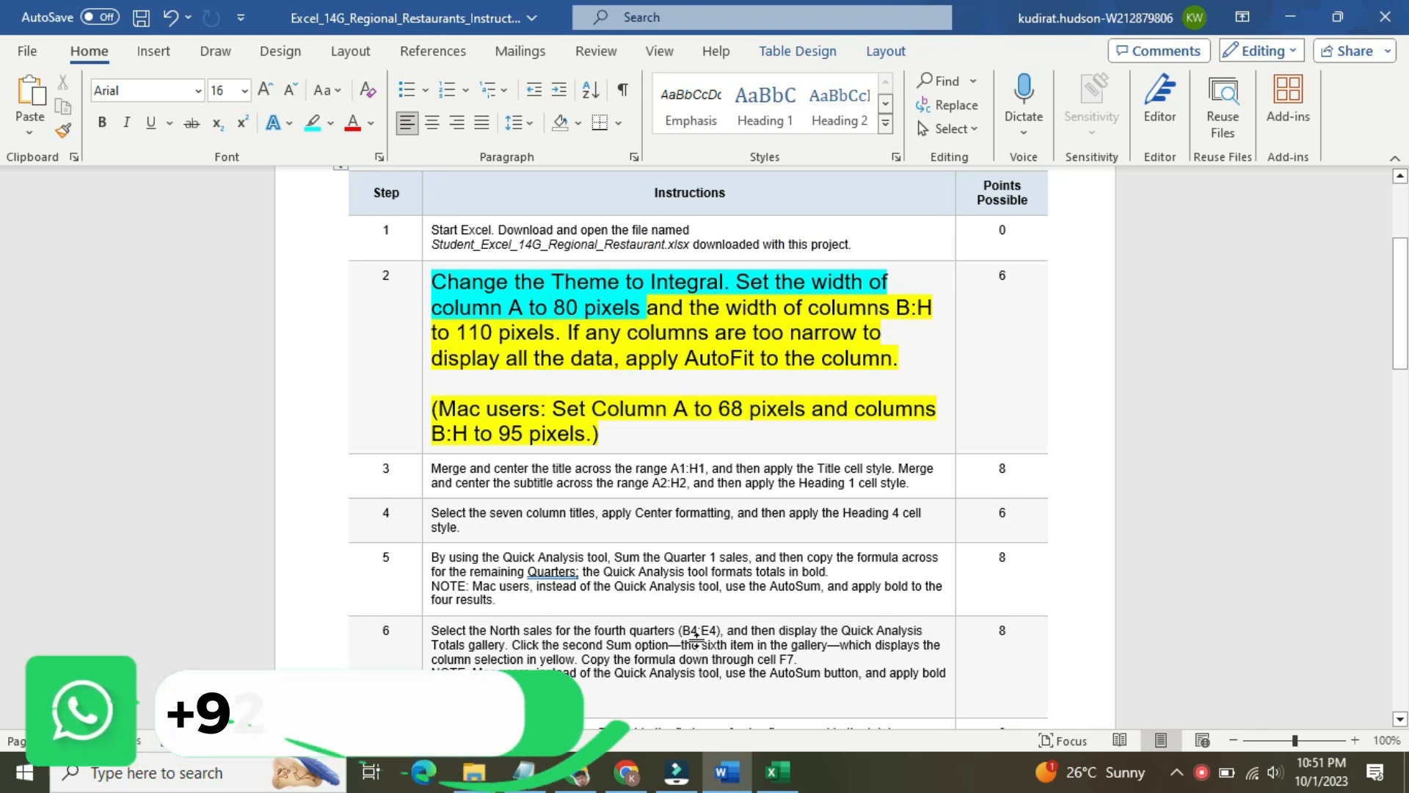
Switch to the Excel workbook and set the width of column A to 80 pixels
left_click(778, 772)
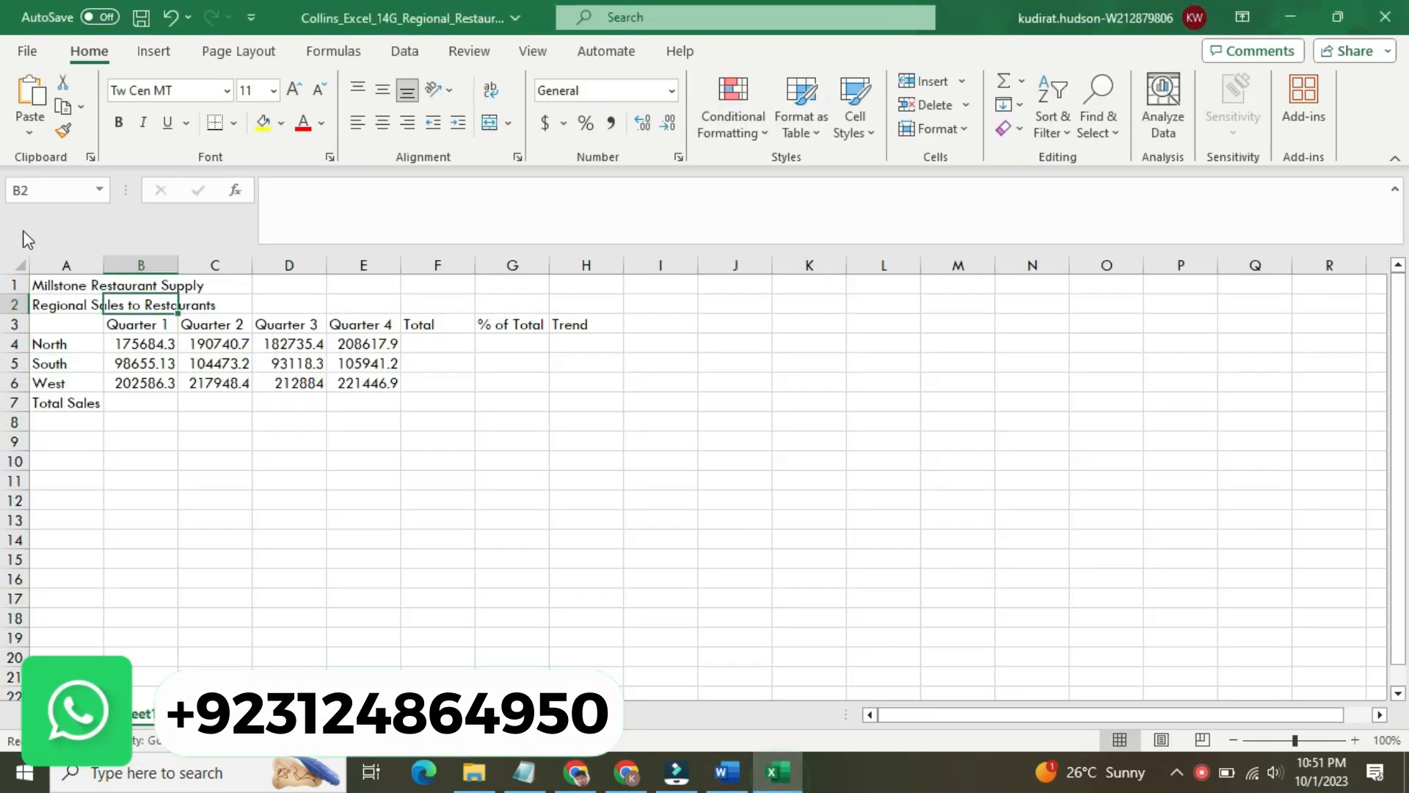
left_click(65, 263)
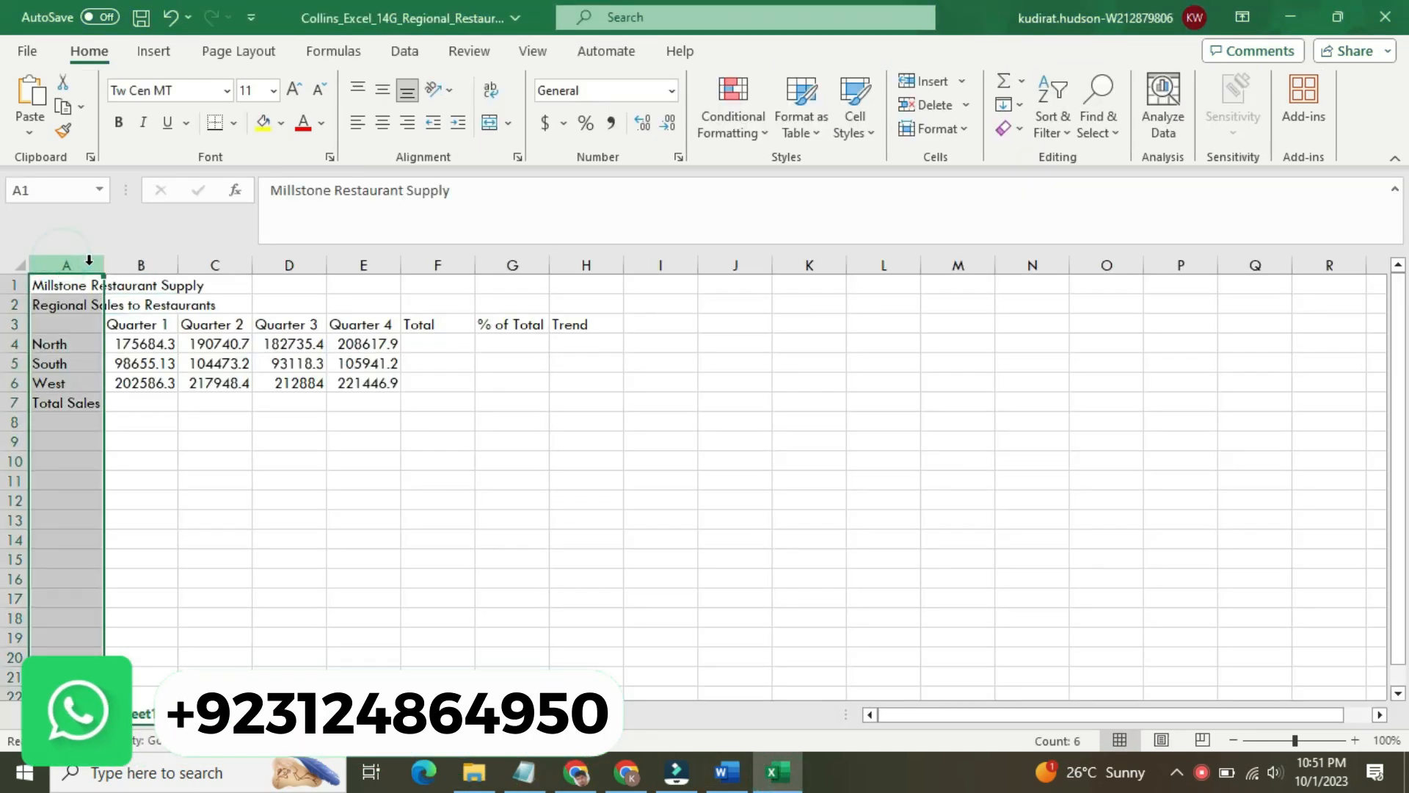
left_click_drag(103, 266, 112, 271)
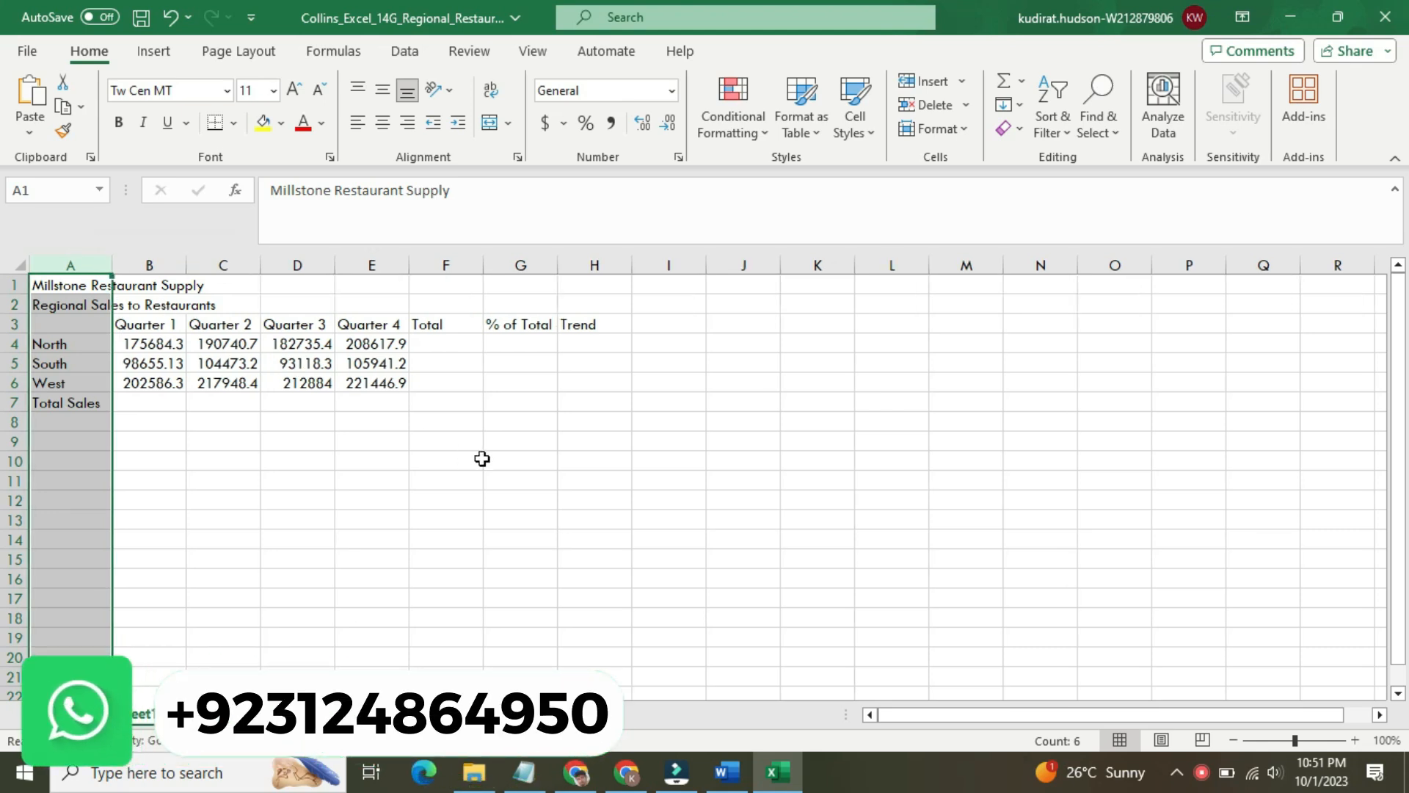
Switch to the Word instructions and highlight "and the width of columns B:H to 110 pixels." in step 2 in turquoise
left_click(738, 771)
mouse_move(645, 316)
left_mouse_down()
mouse_move(928, 305)
mouse_move(578, 328)
left_mouse_up()
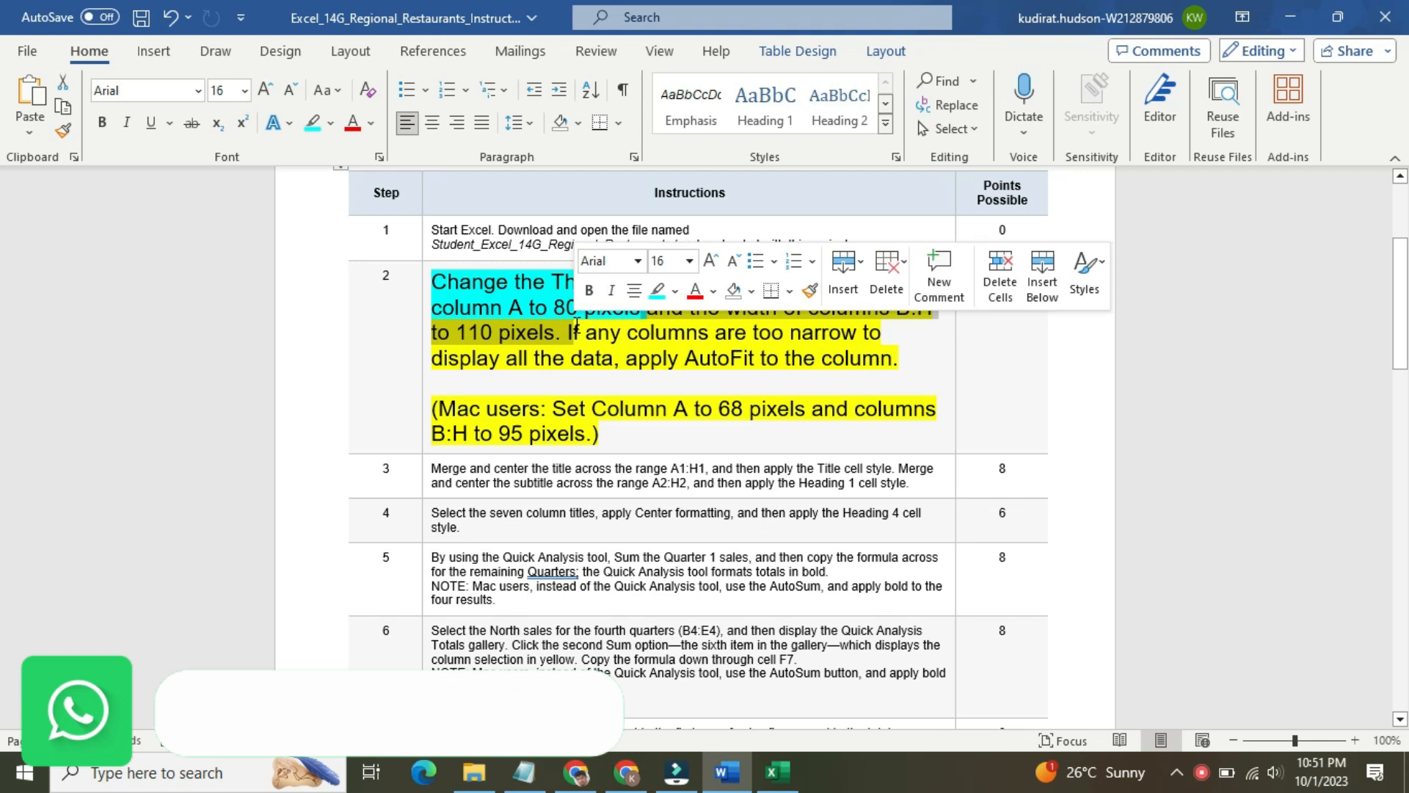
left_click(663, 298)
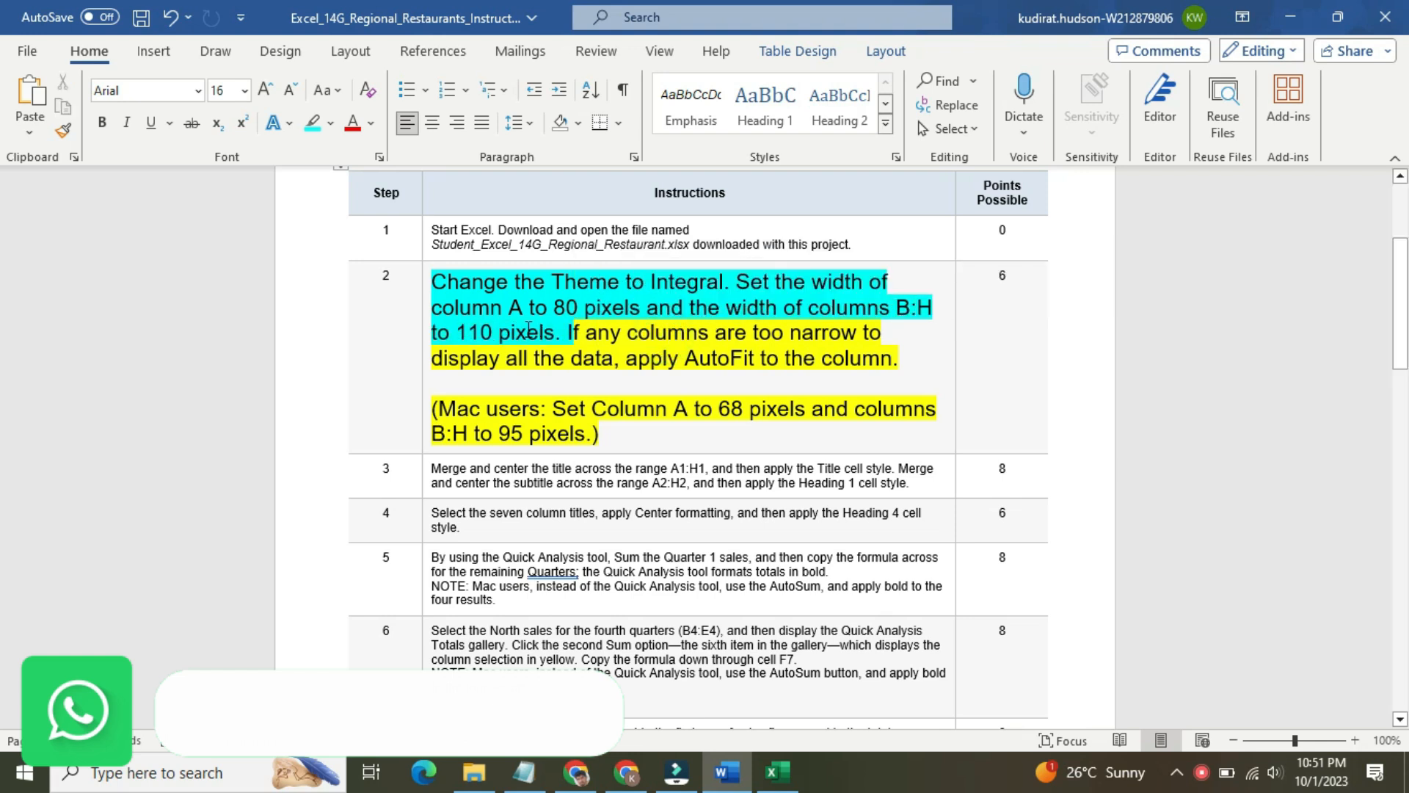
Switch to the Excel workbook and set the width of columns B through H to 110 pixels
left_click(785, 779)
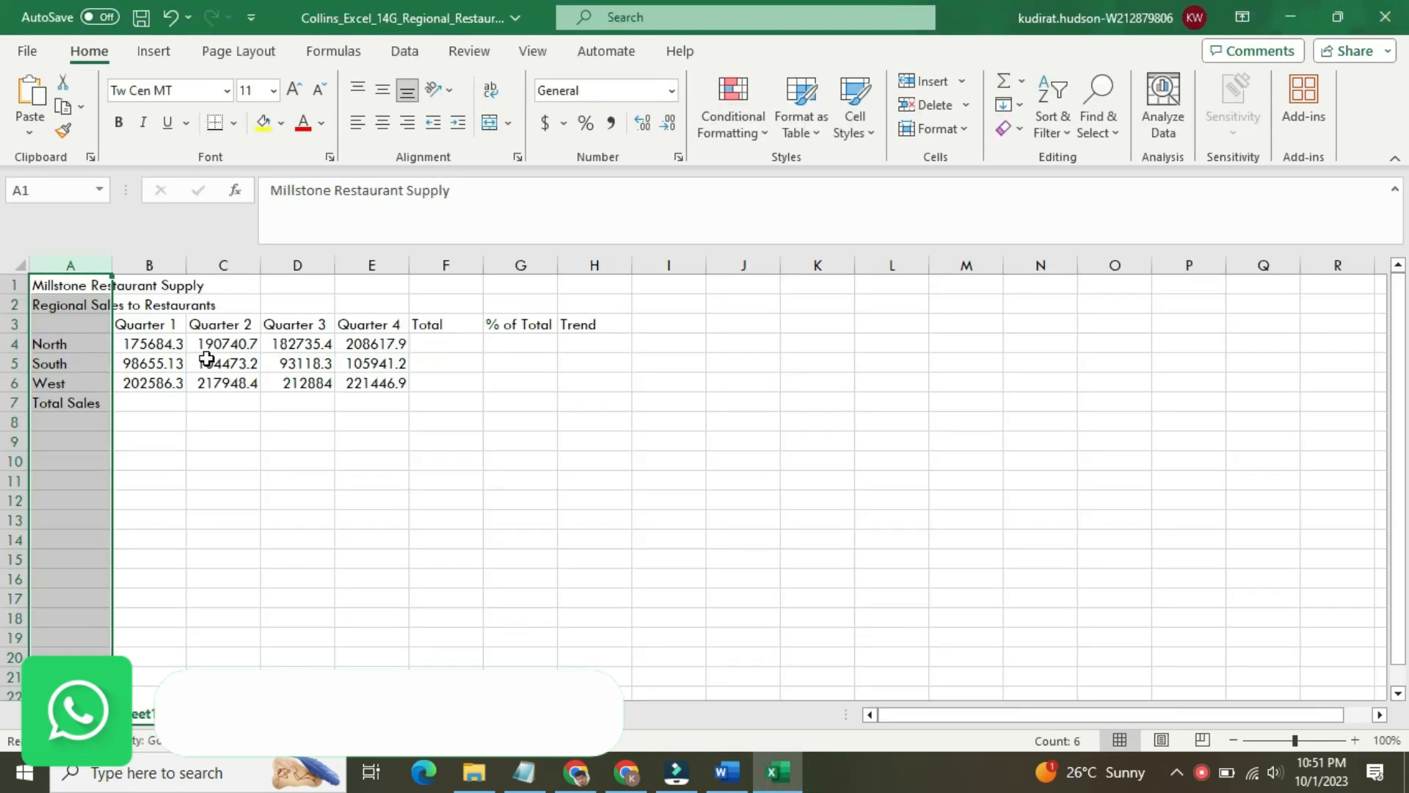
left_click(167, 261)
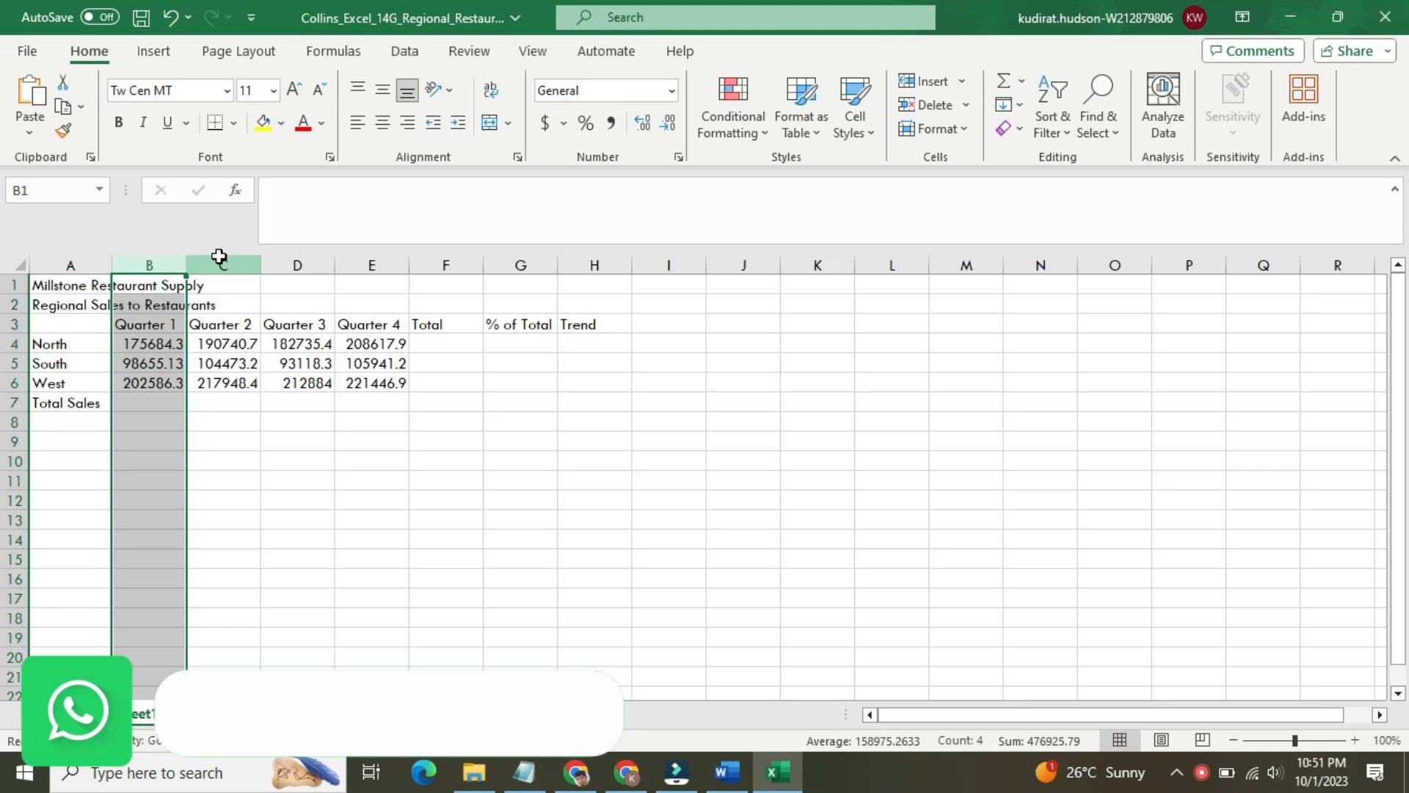
left_click(219, 258, "ctrl")
left_click(320, 266, "ctrl")
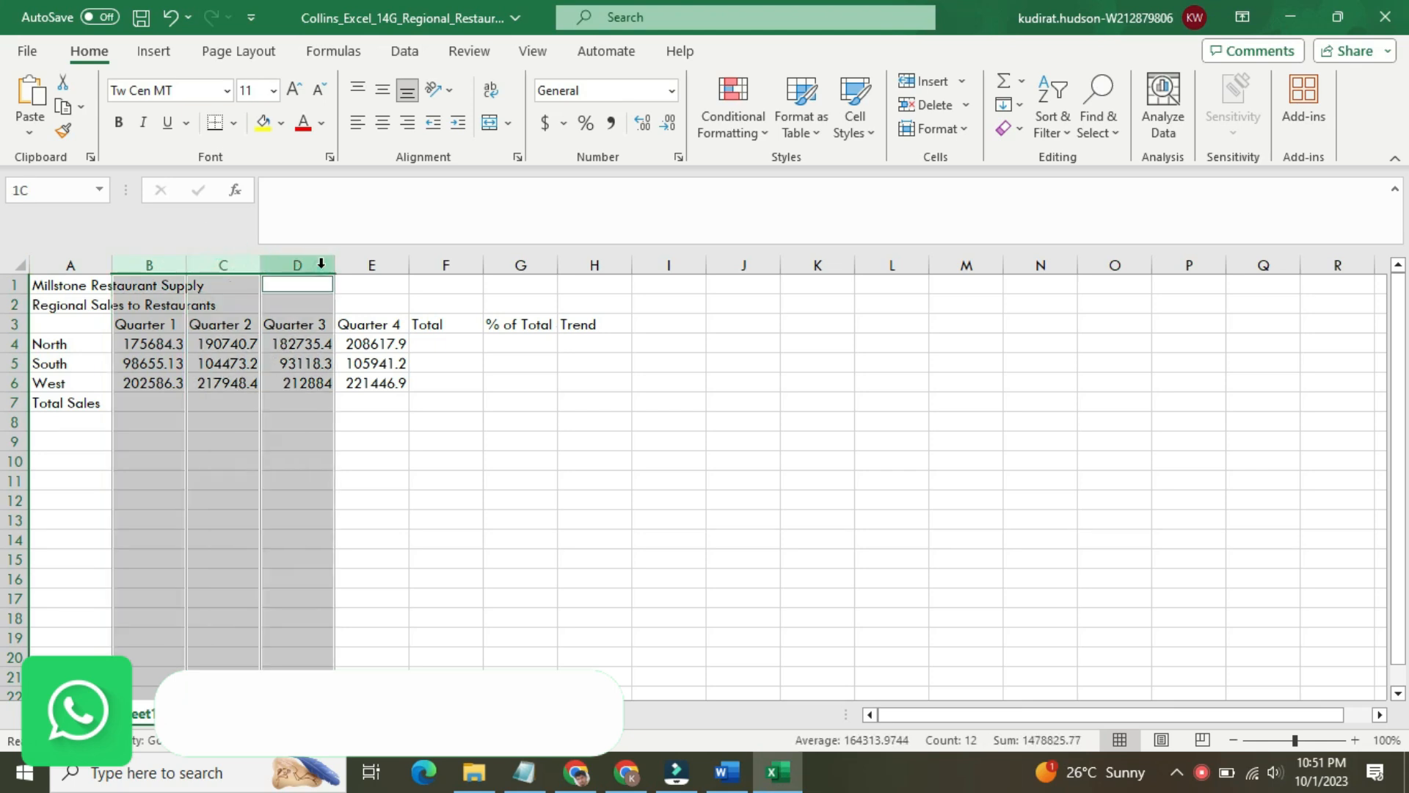
left_click(376, 263, "ctrl")
left_click(452, 261, "ctrl")
left_click(523, 256, "ctrl")
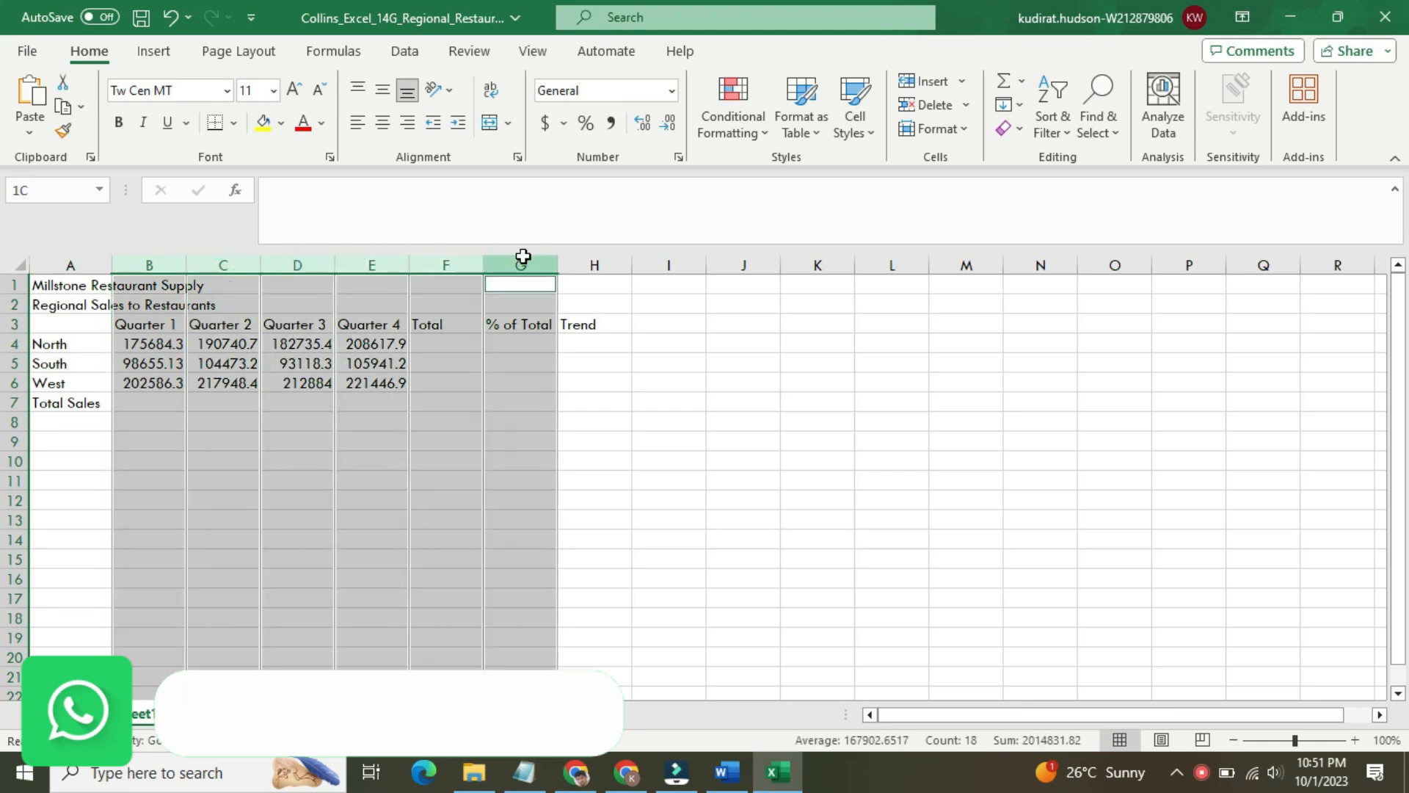
left_click(586, 258, "ctrl")
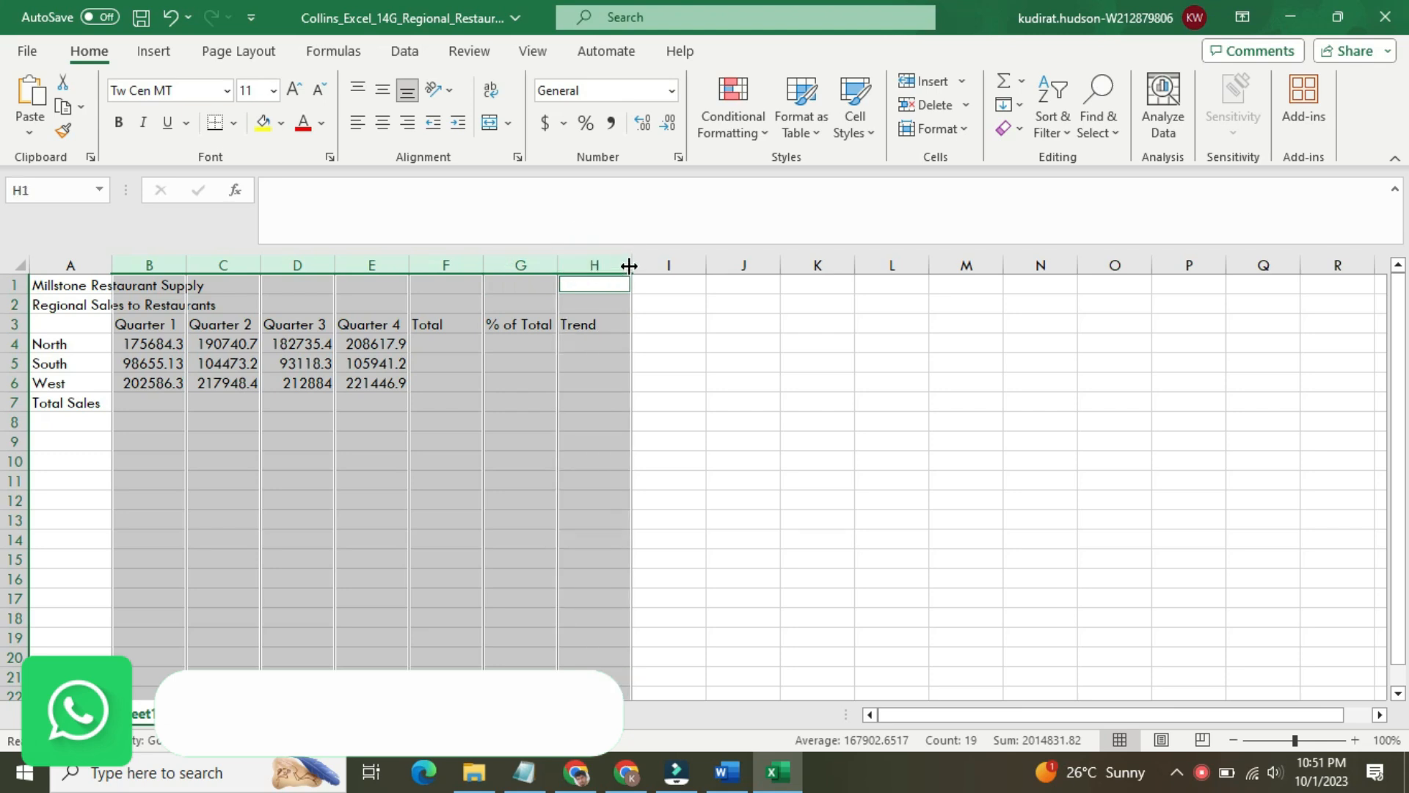
left_click_drag(629, 265, 668, 272)
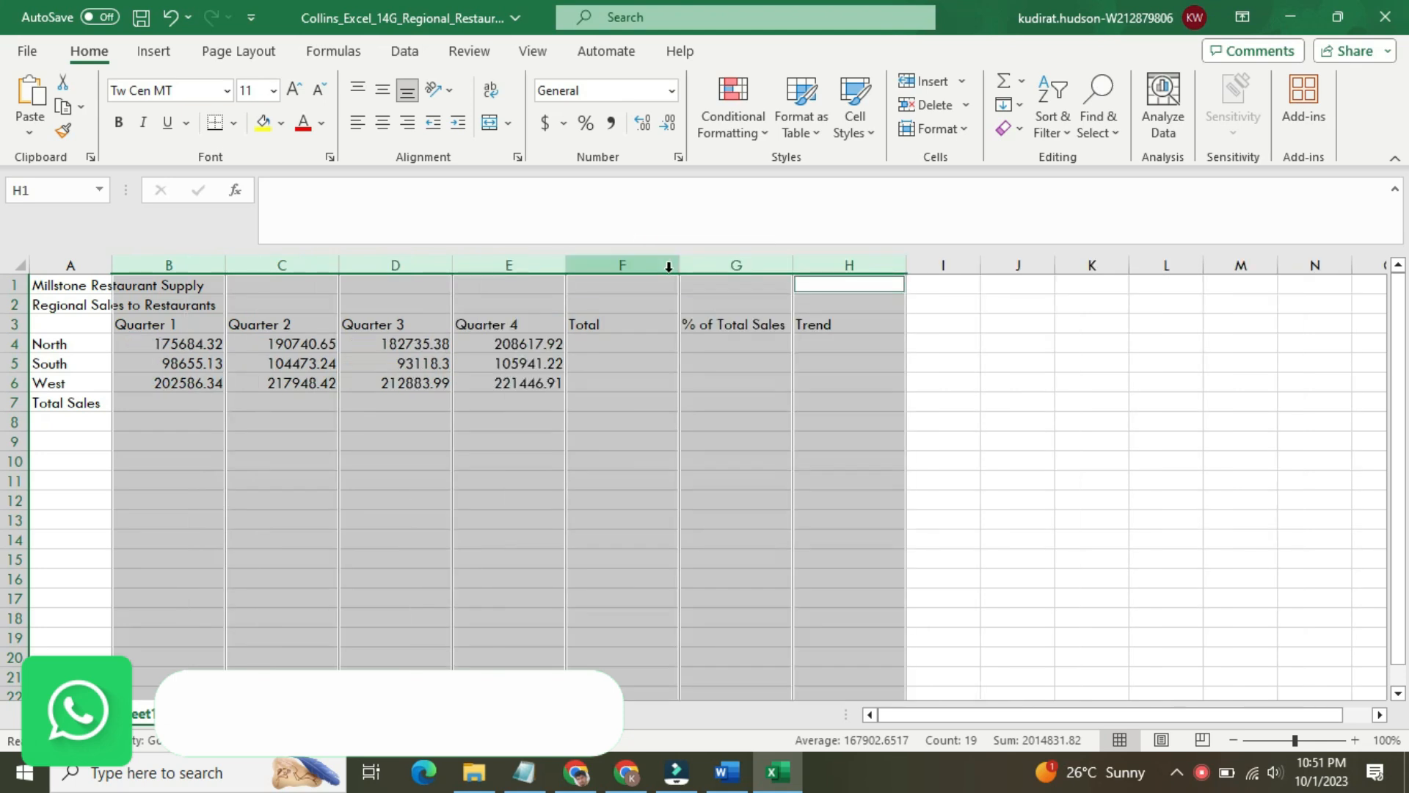
left_click(1023, 365)
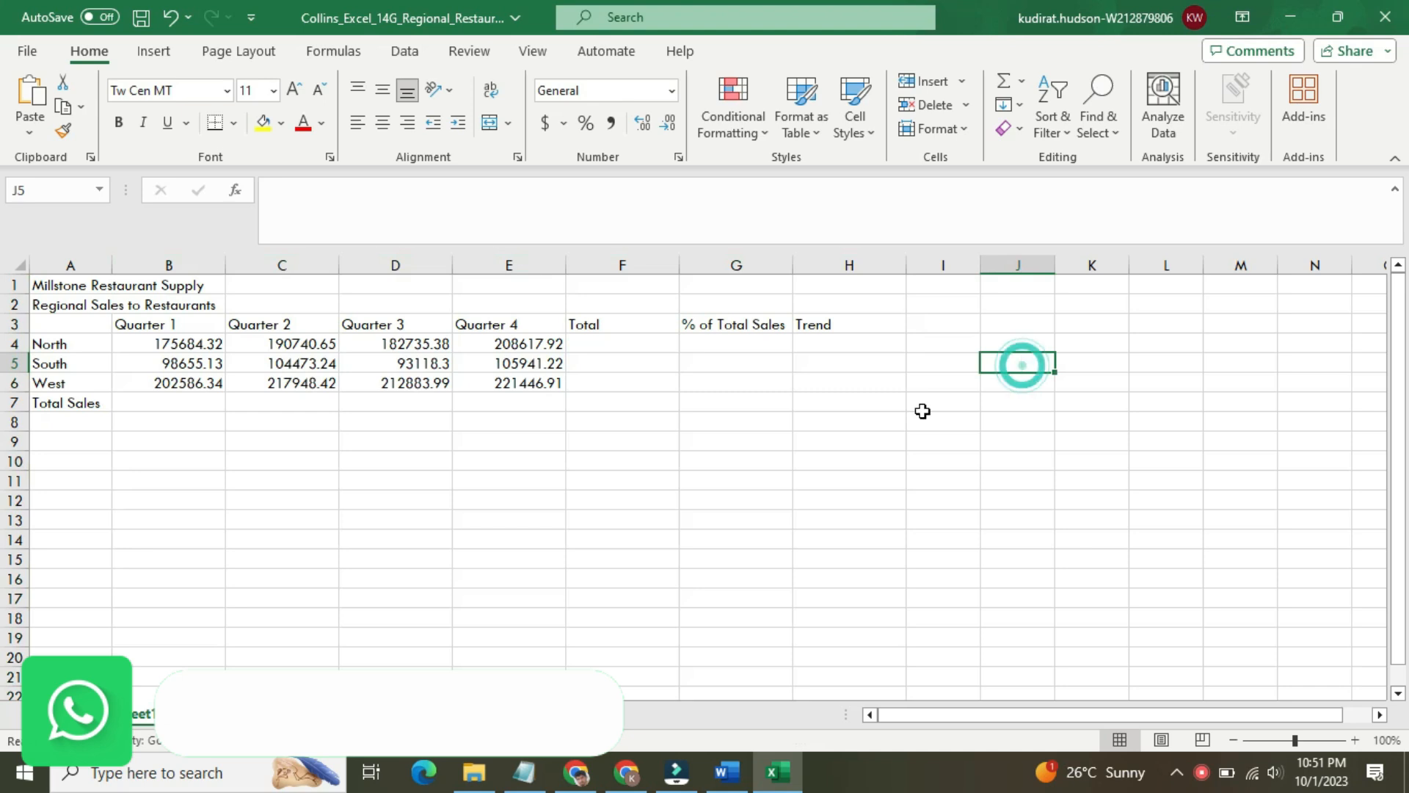
Switch to the Word instructions and highlight the step 2 sentence about applying AutoFit to columns that are too narrow in turquoise
left_click(728, 772)
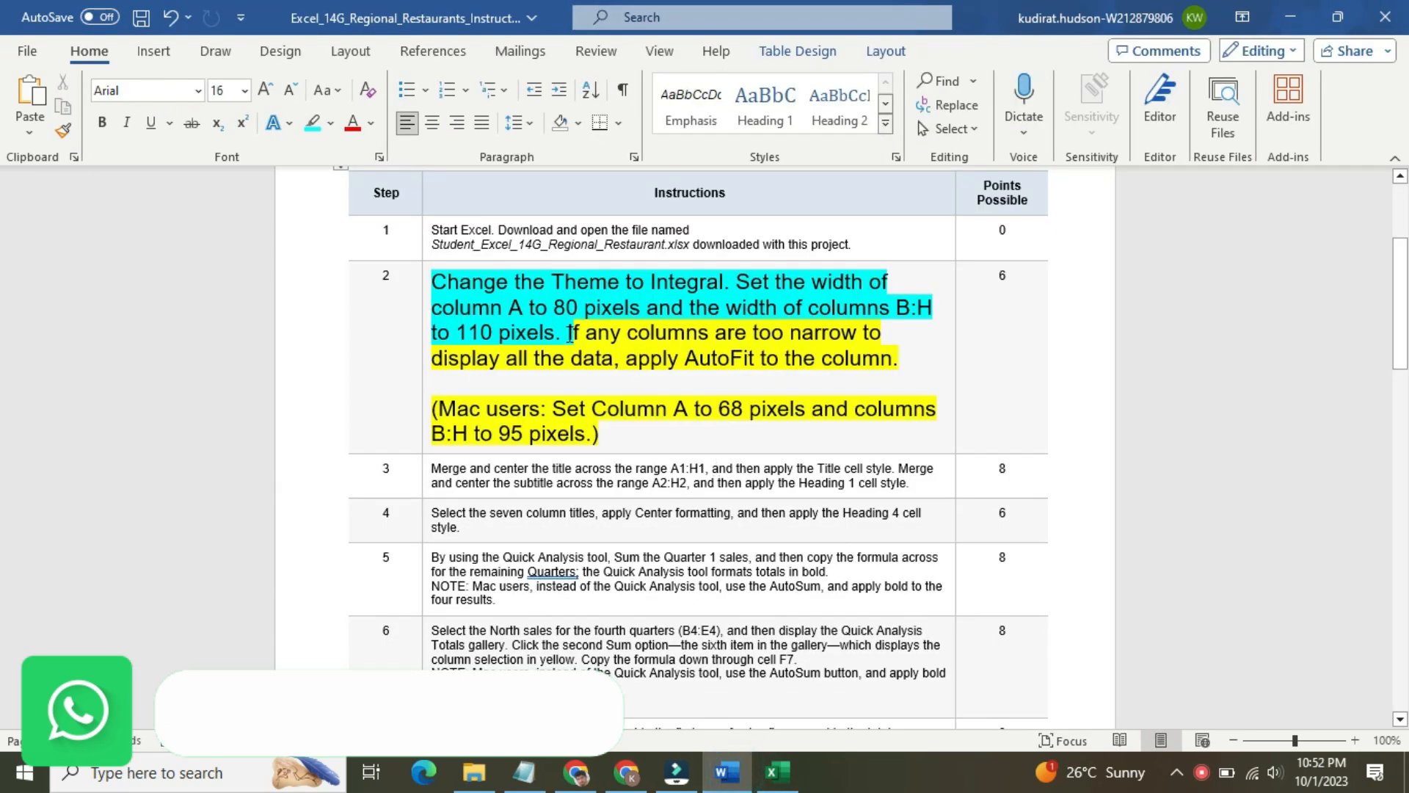
left_click_drag(595, 334, 649, 330)
left_click_drag(751, 334, 888, 350)
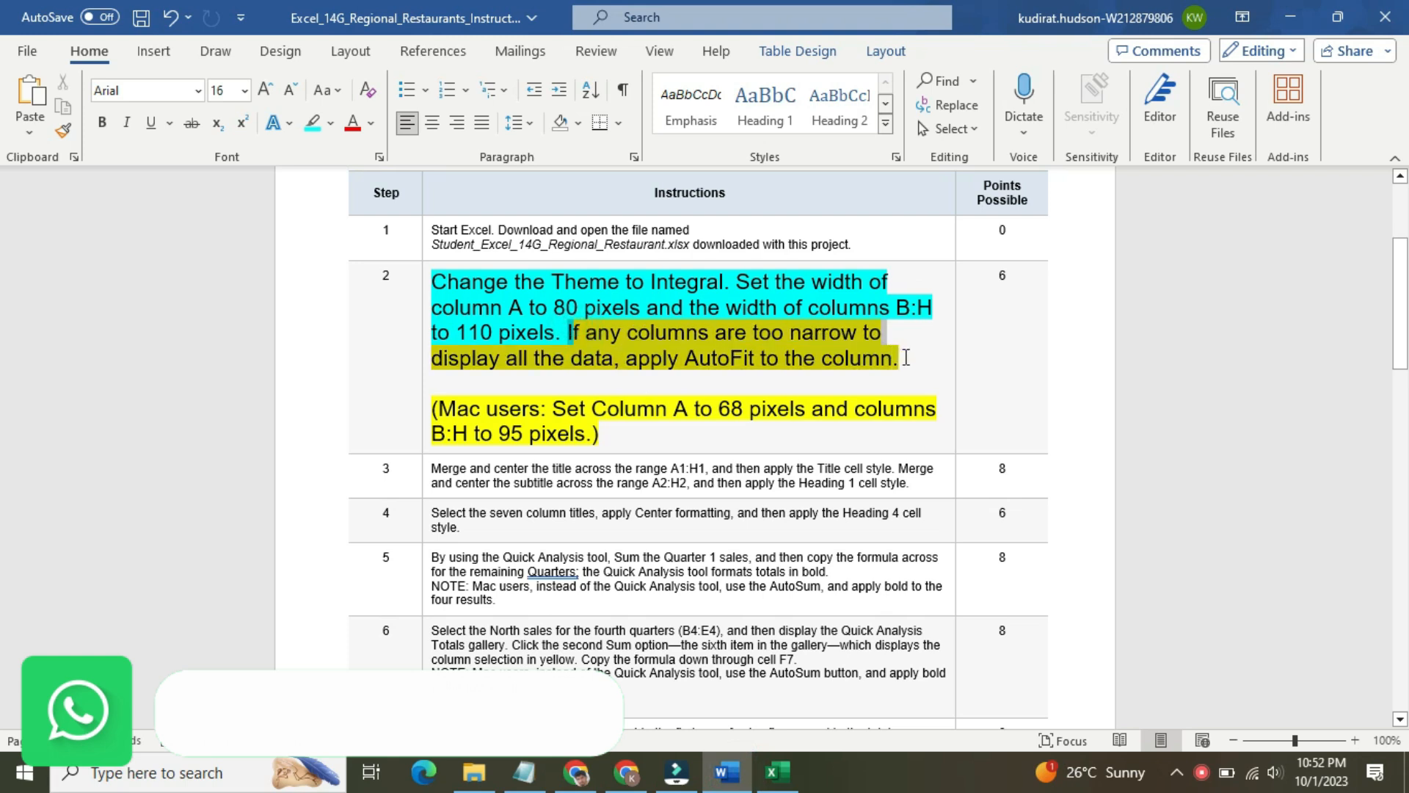
left_click(951, 320)
left_click(701, 332)
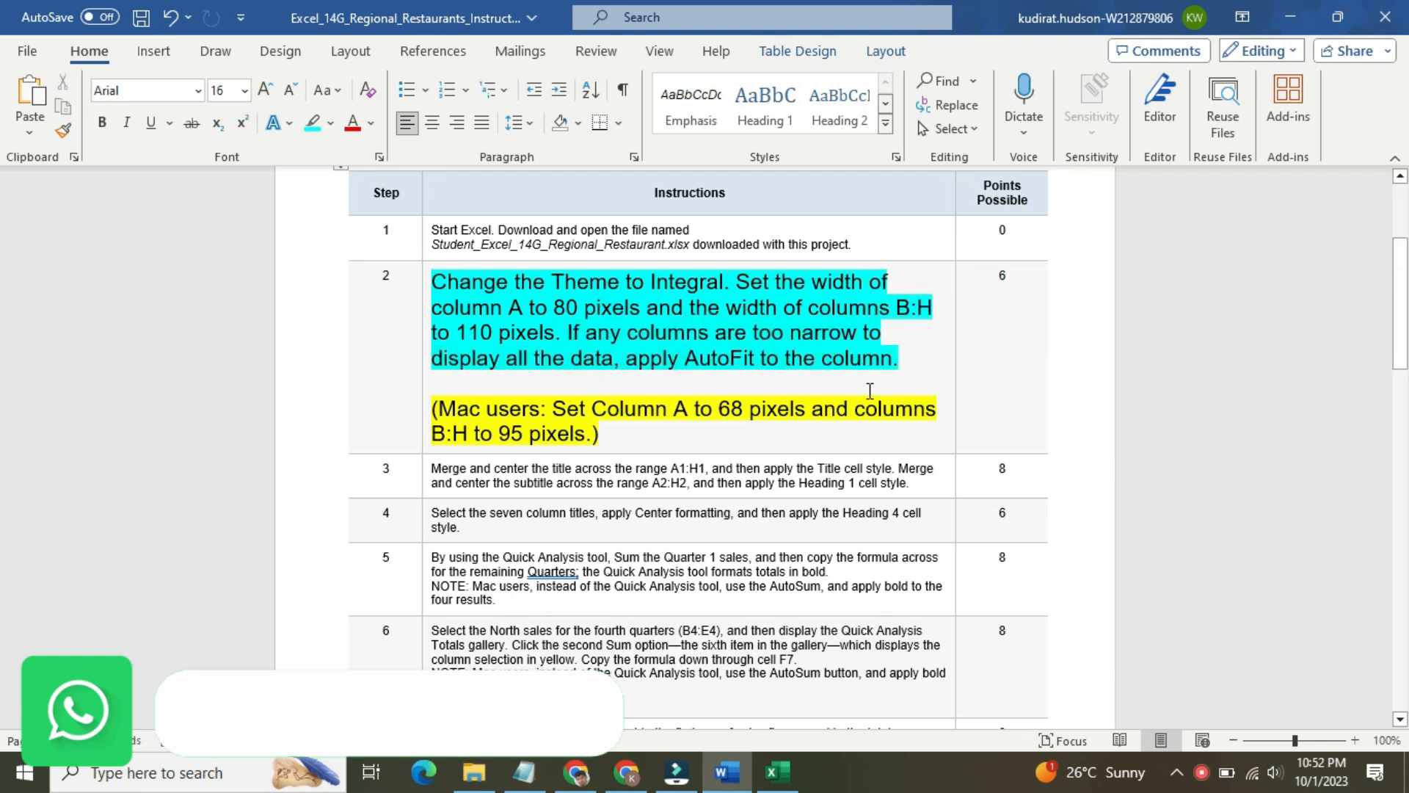
Switch to the Excel workbook and AutoFit the widths of columns A through H
left_click(777, 771)
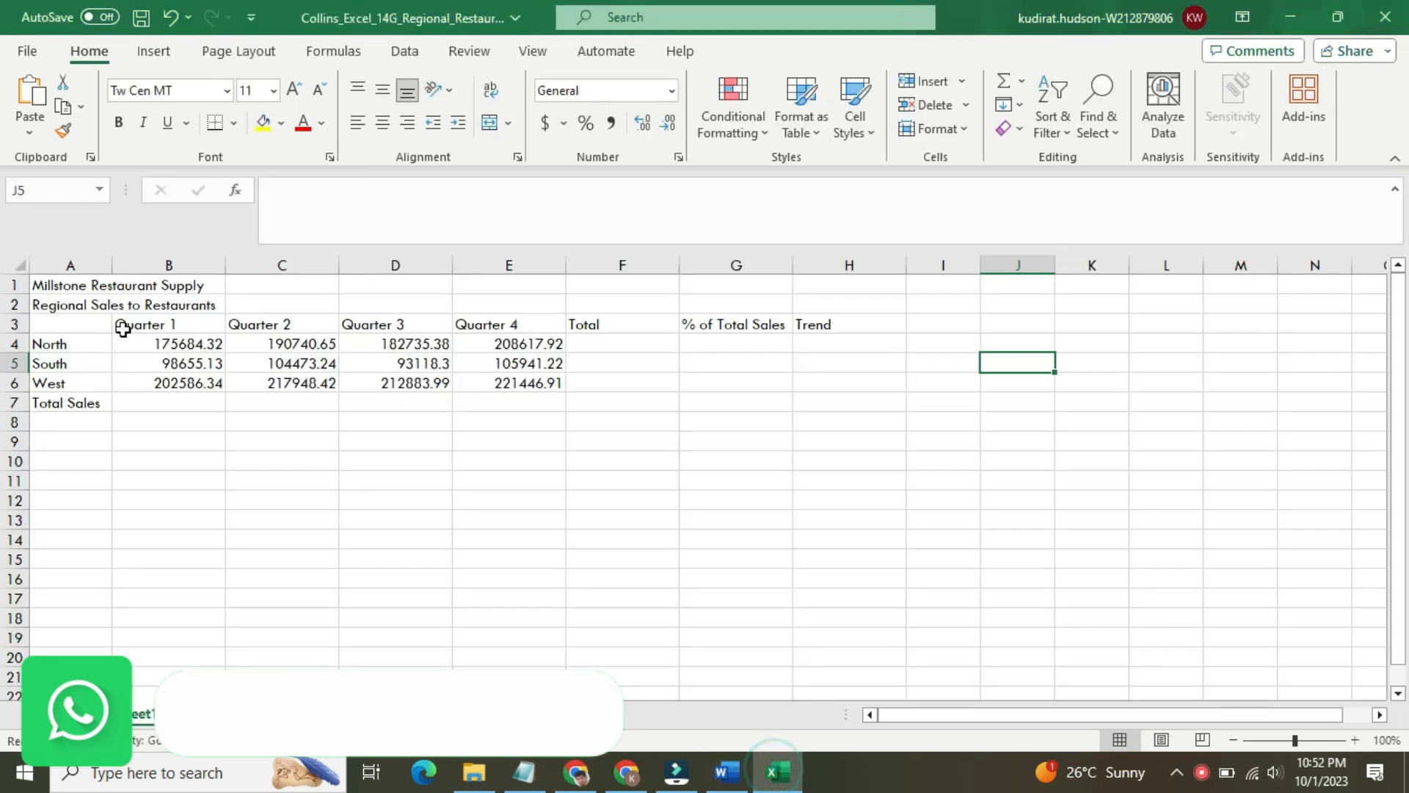
left_click(71, 266)
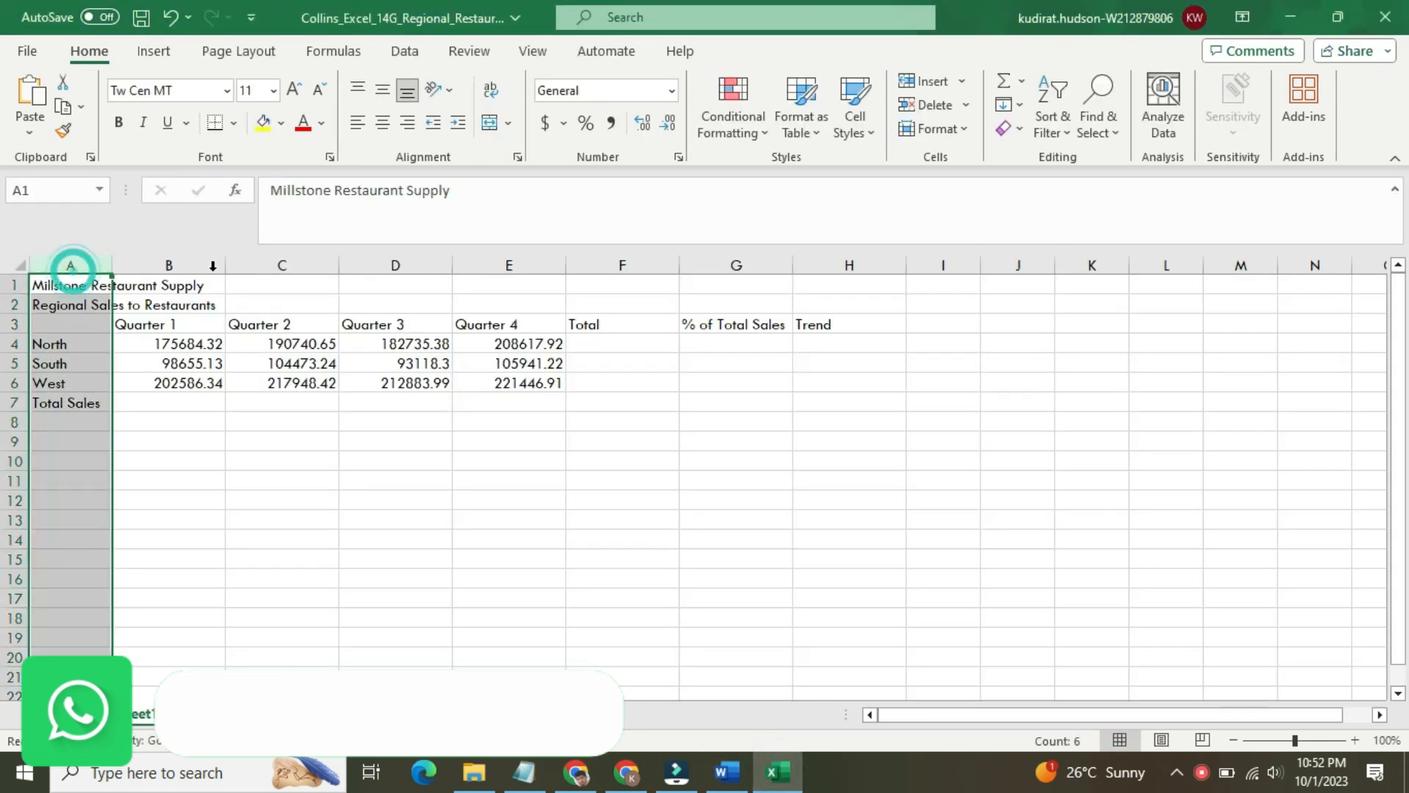
left_click(832, 263, "ctrl")
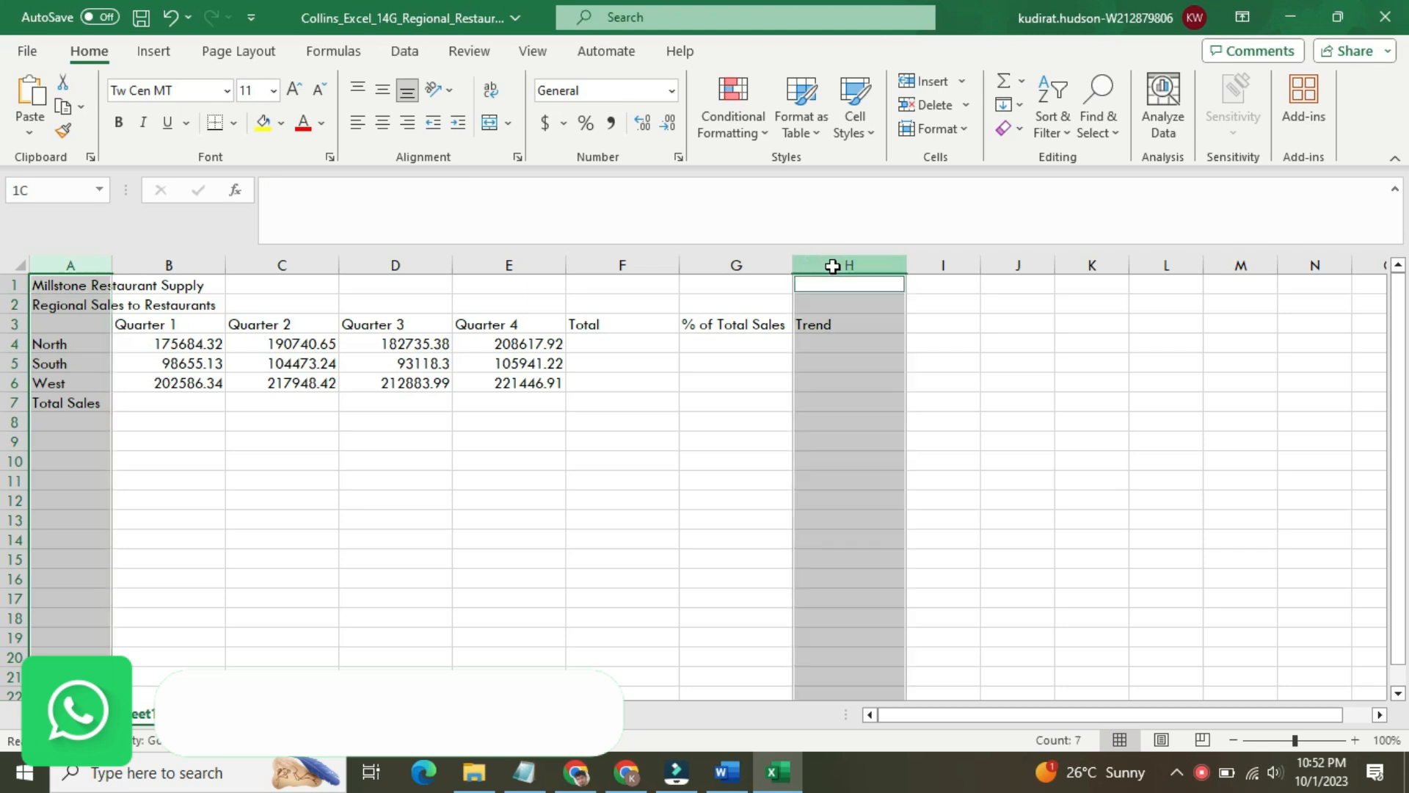
left_click(771, 384)
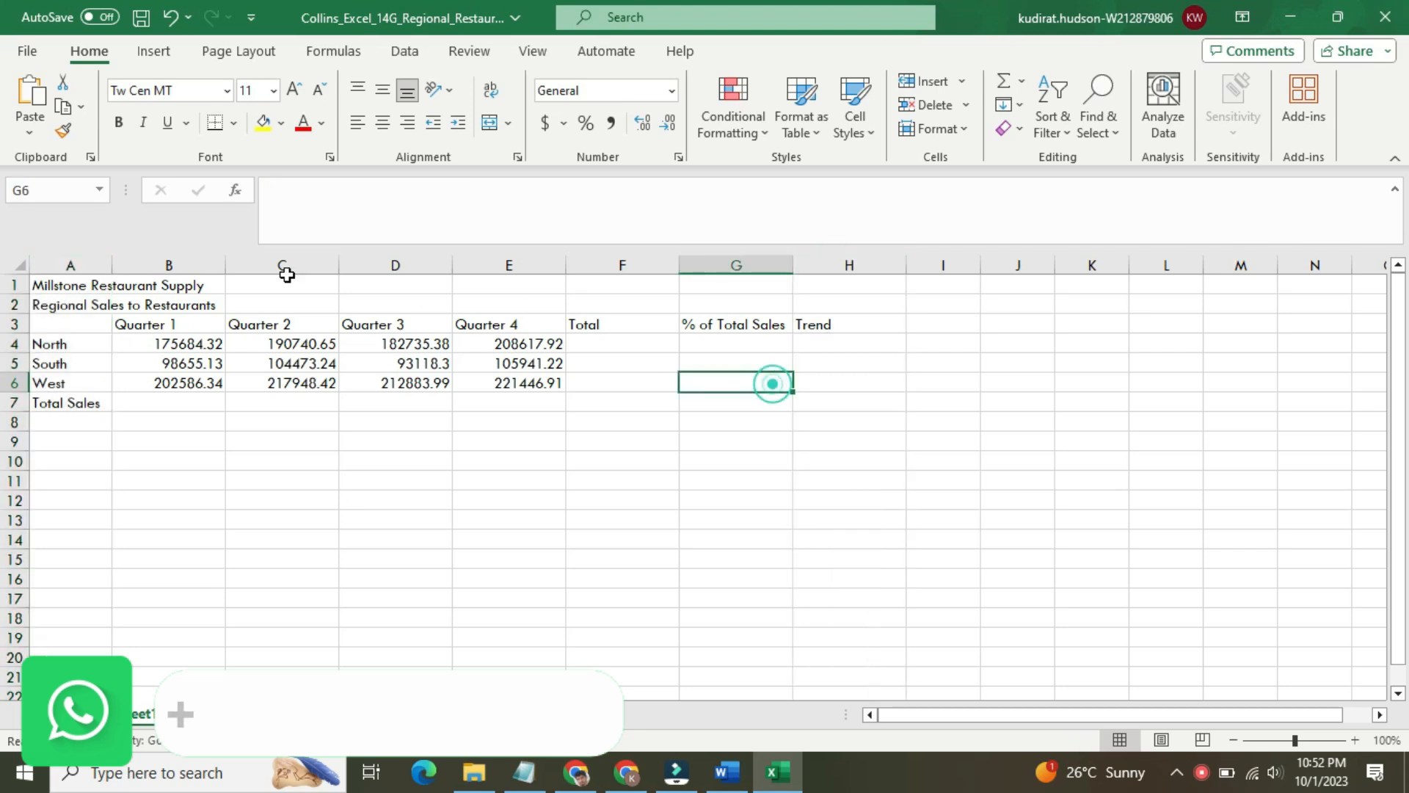
left_click(89, 265)
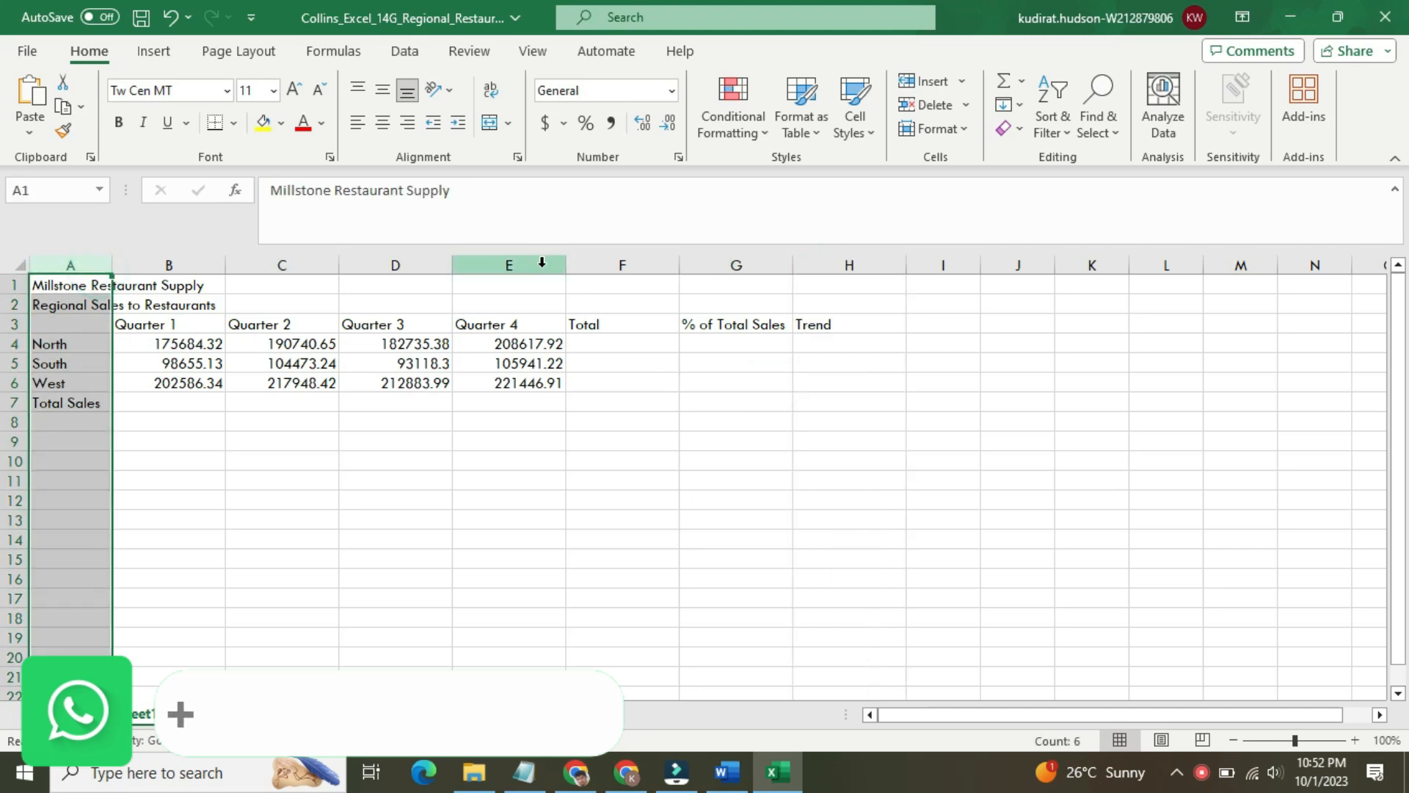
left_click(851, 262, "shift")
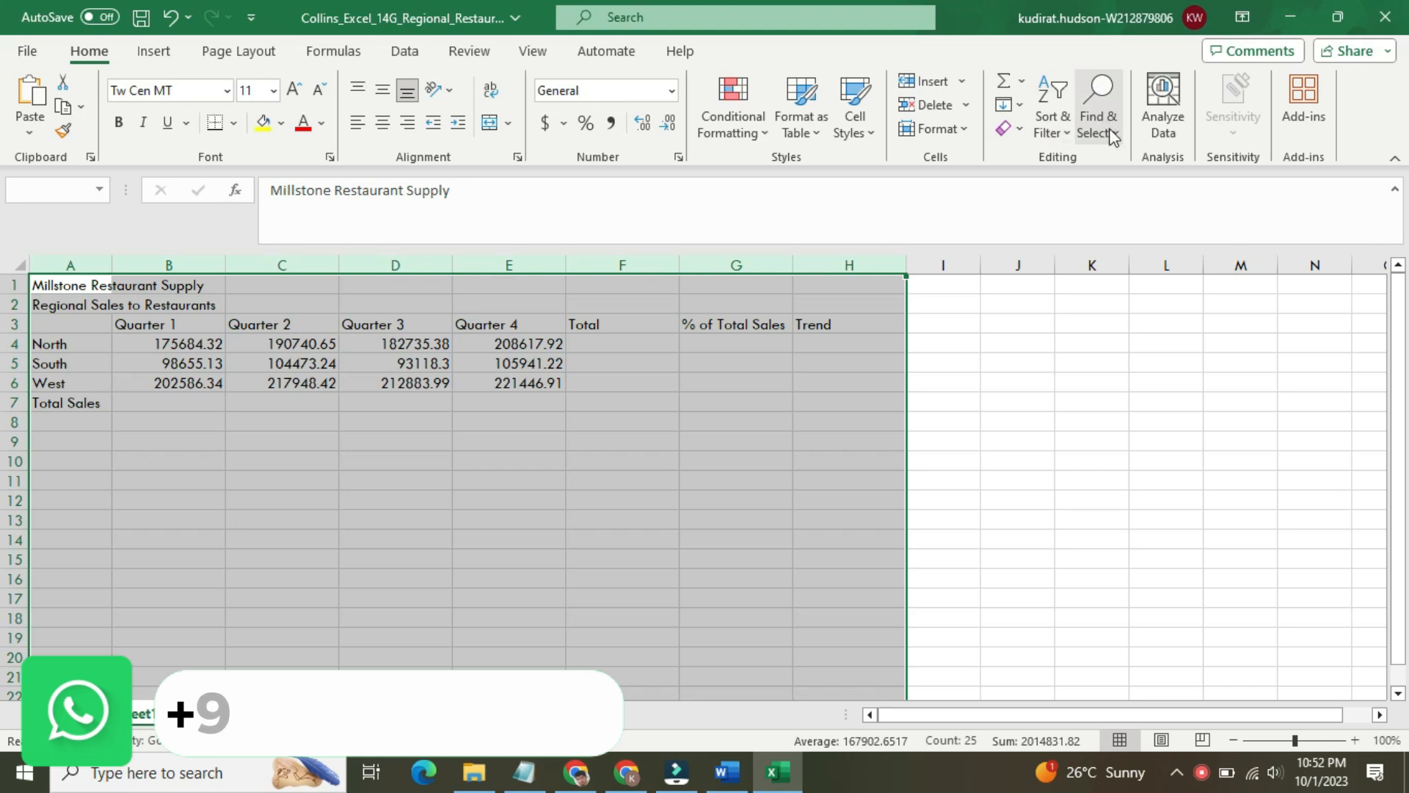
double_click(899, 271)
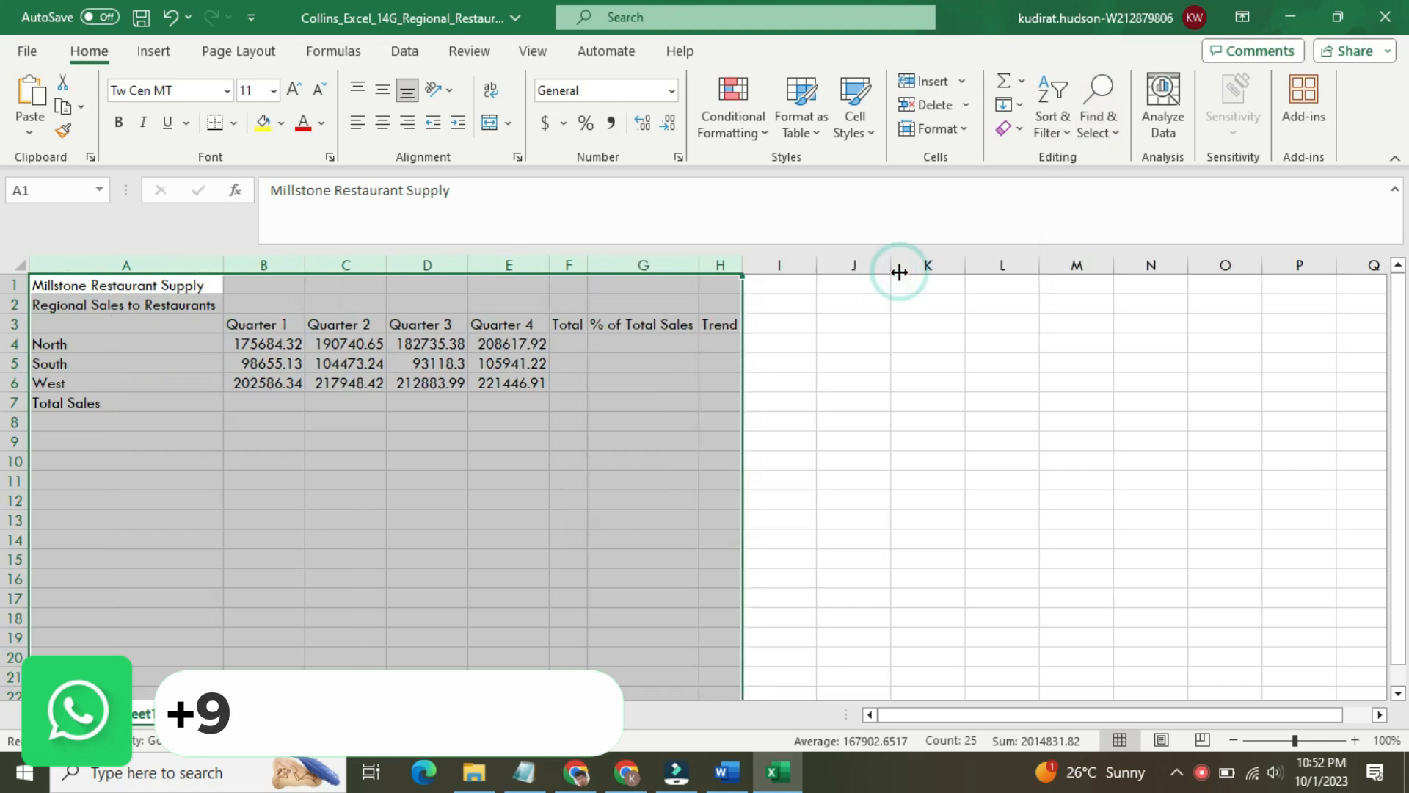
left_click(879, 405)
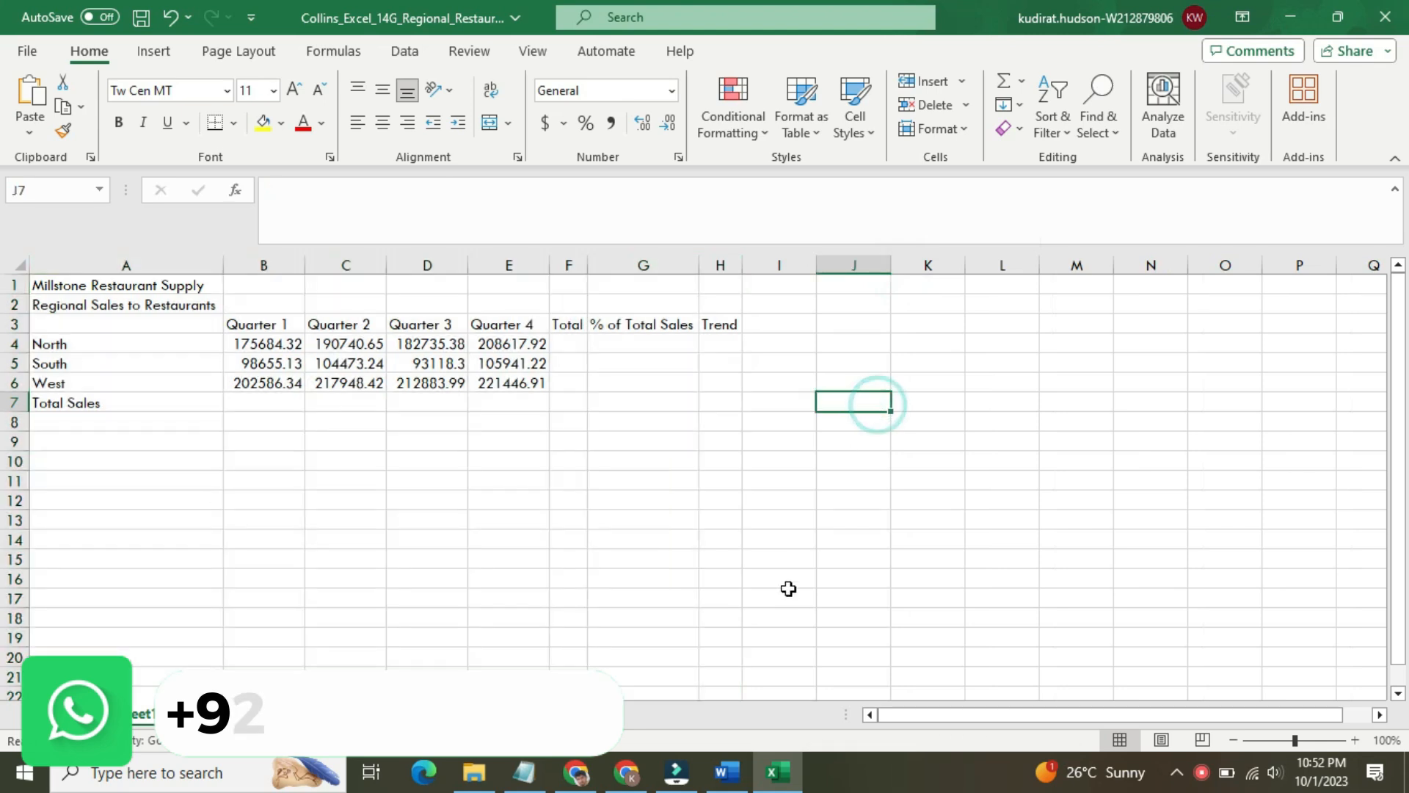
Switch to the Word instructions, reset the step 2 text to 9 pt and remove its highlighting
left_click(726, 781)
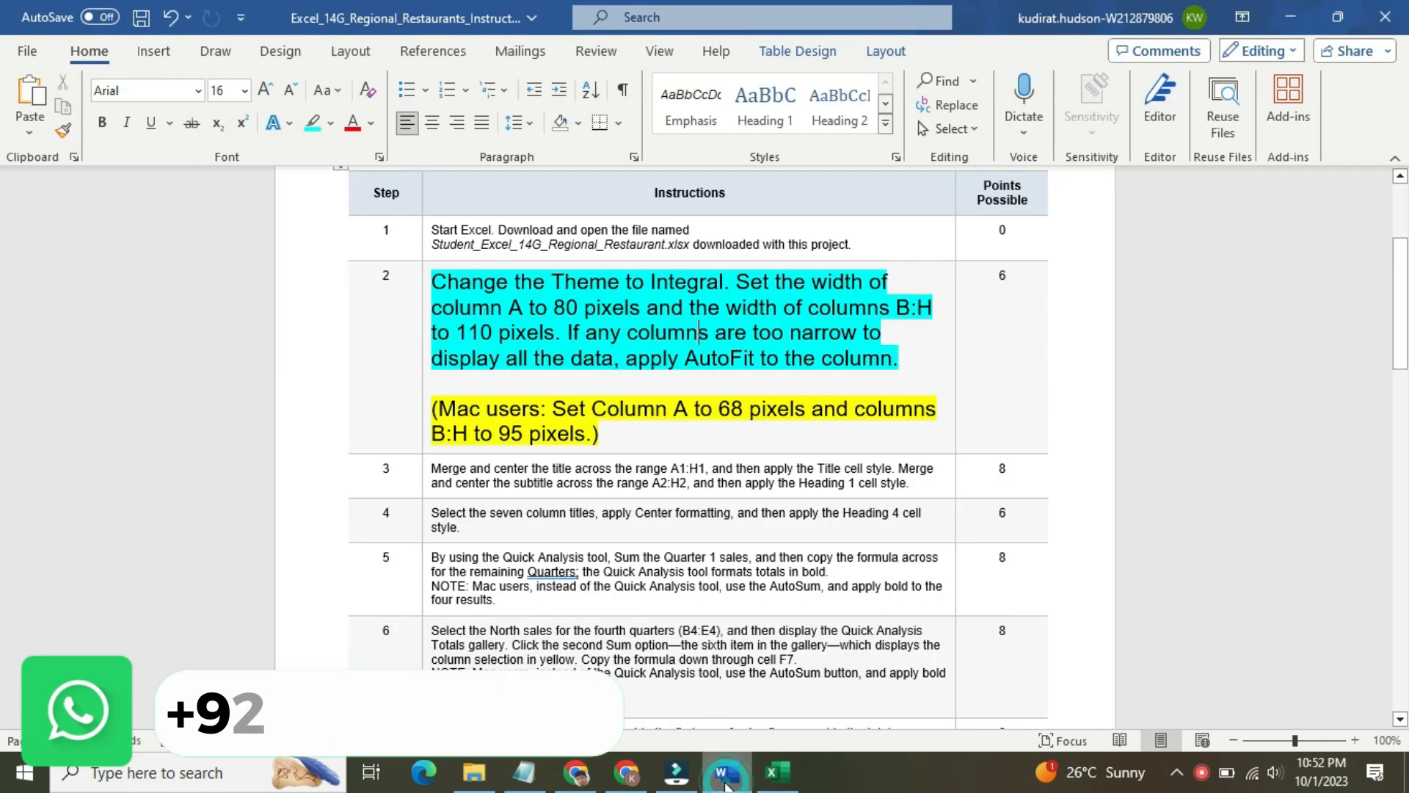
left_click(422, 321)
left_click(541, 251)
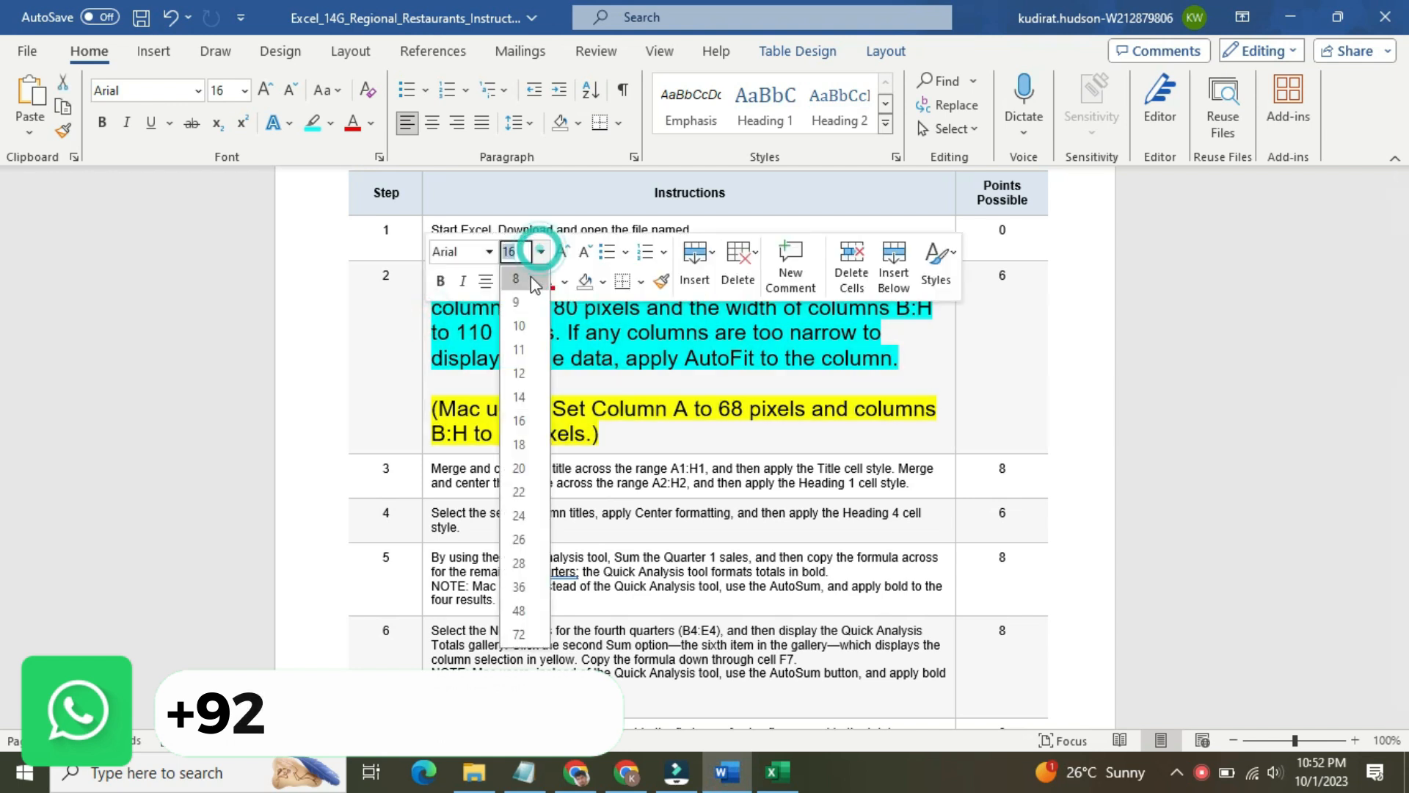
left_click(518, 301)
left_click(526, 281)
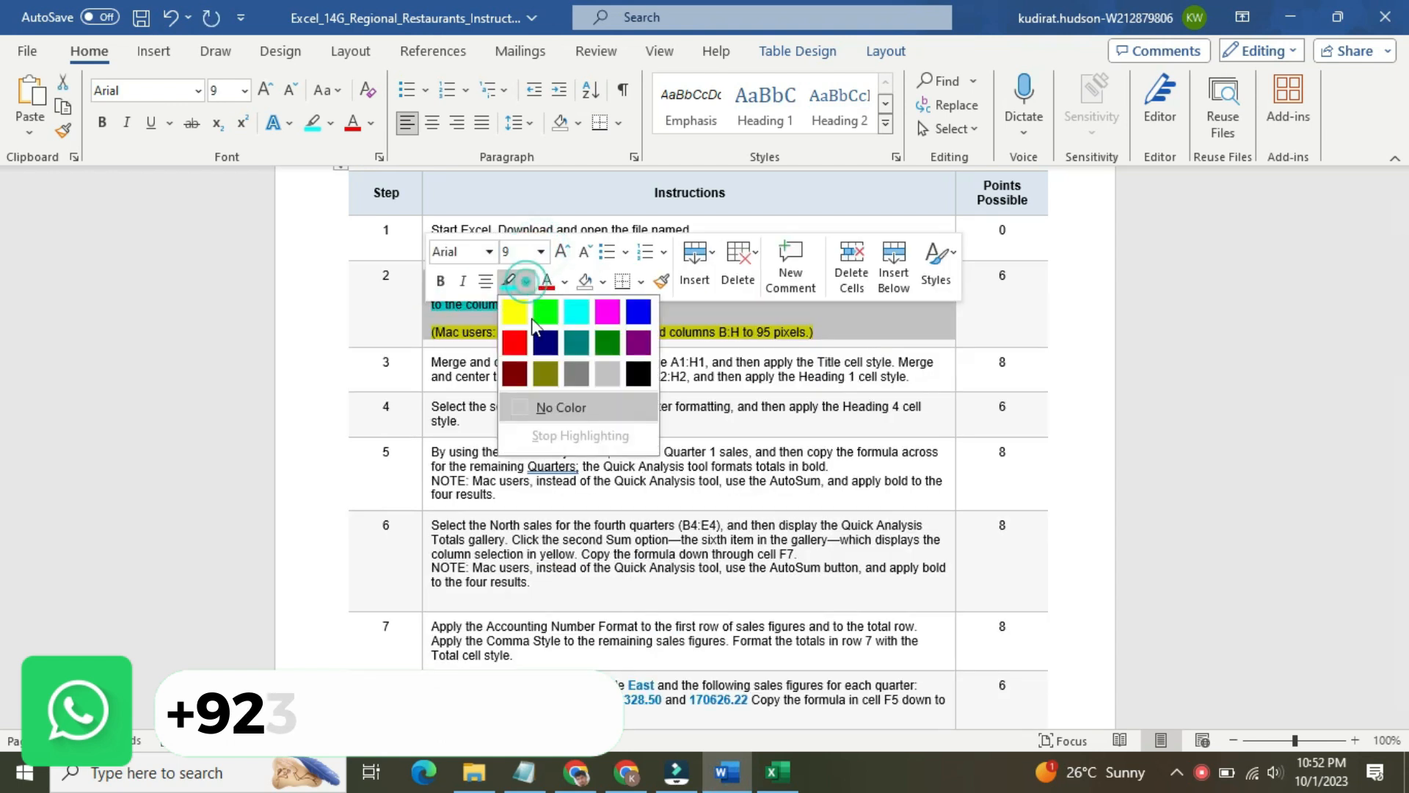
left_click(552, 408)
Enlarge the step 3 instruction text to 16 pt and highlight it in yellow
left_click(424, 364)
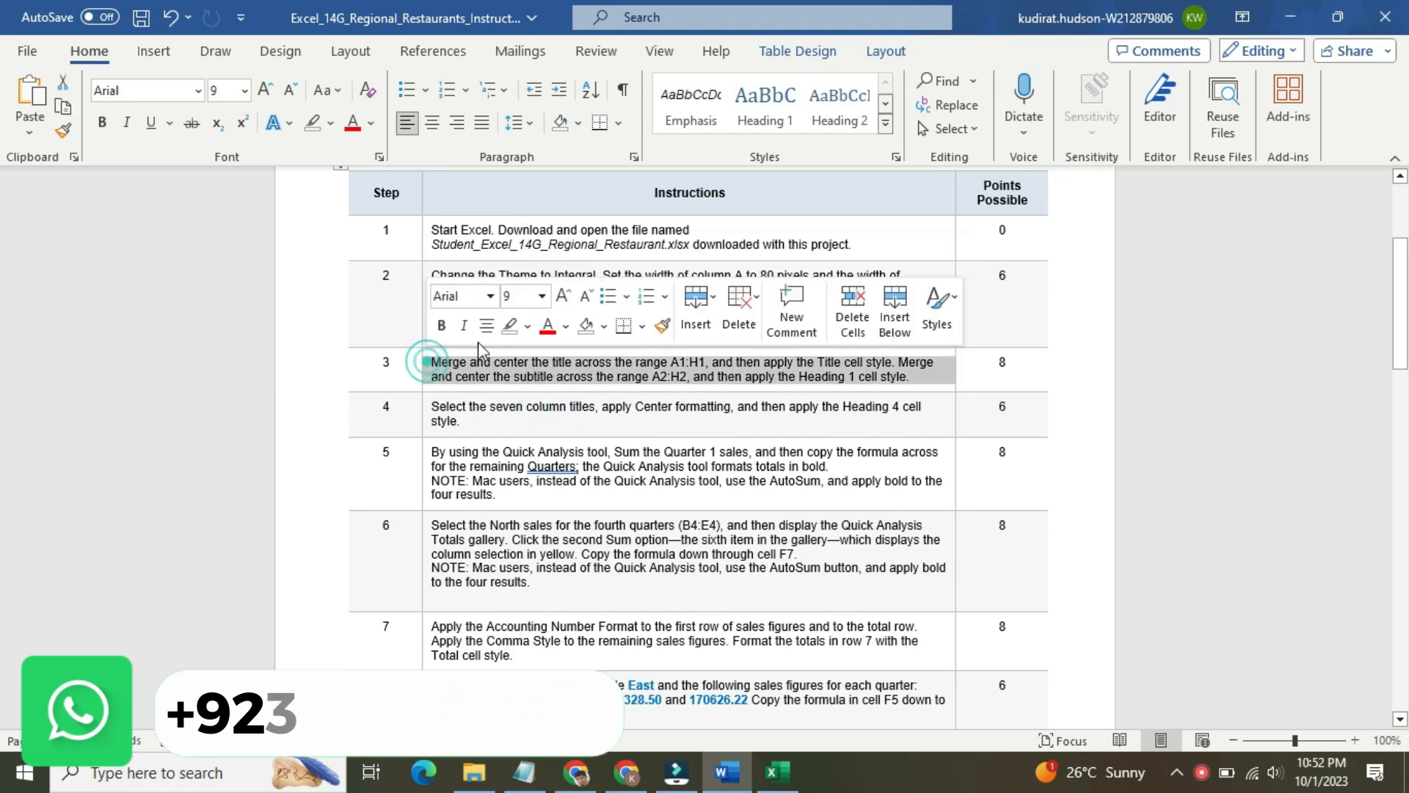
left_click(541, 296)
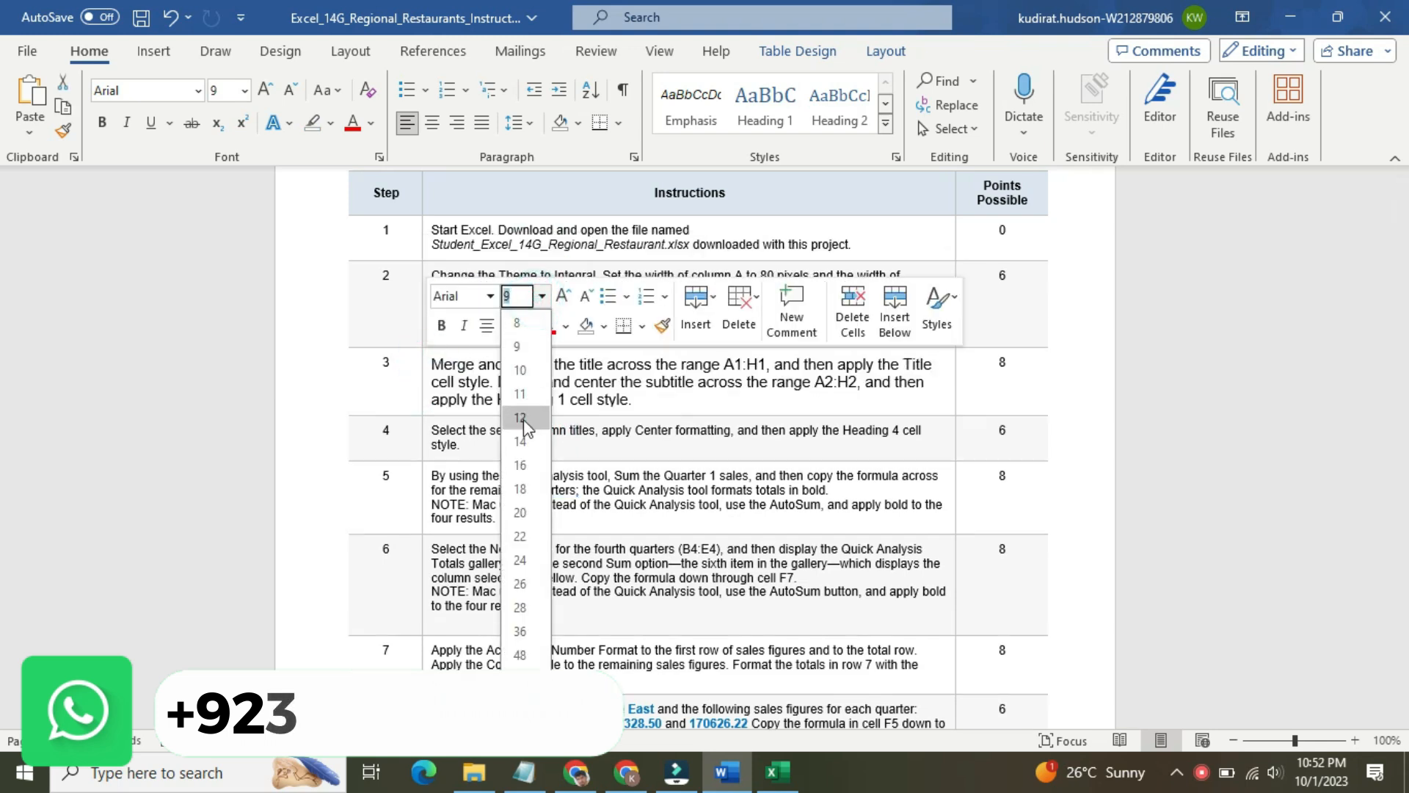
left_click(521, 461)
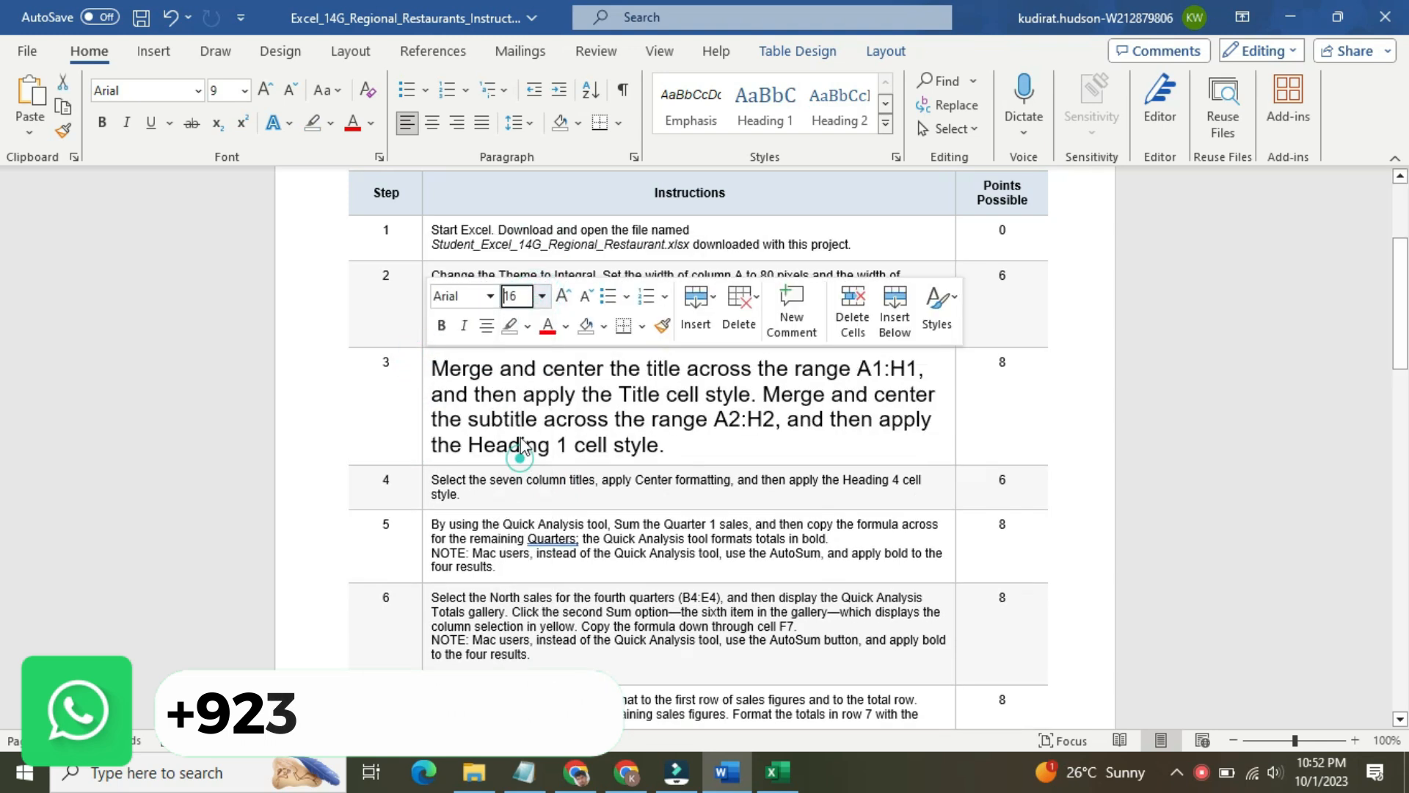
left_click(527, 326)
left_click(517, 353)
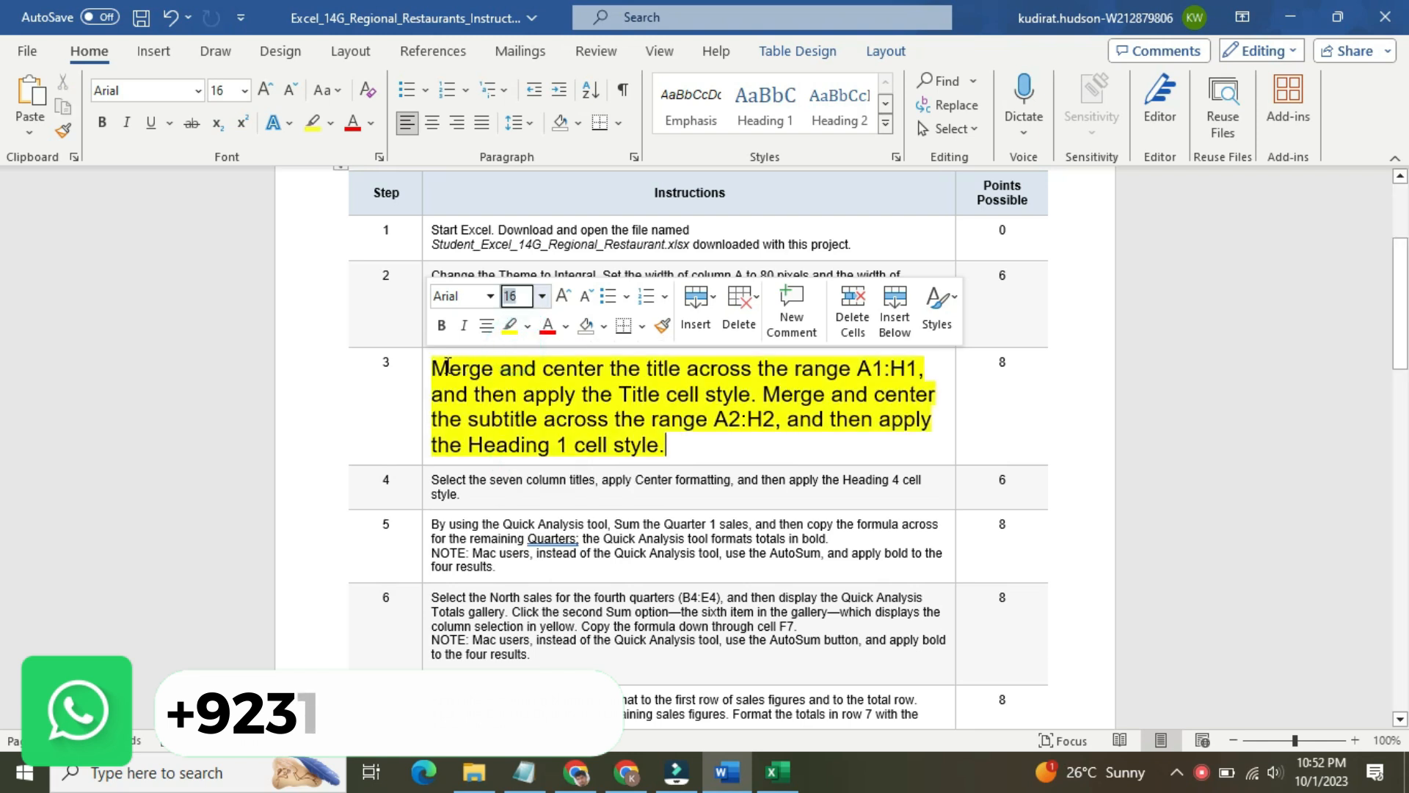
Highlight "Merge and center the title across the range A1:H1," in step 3 in turquoise
left_click_drag(437, 367, 925, 369)
left_click(969, 333)
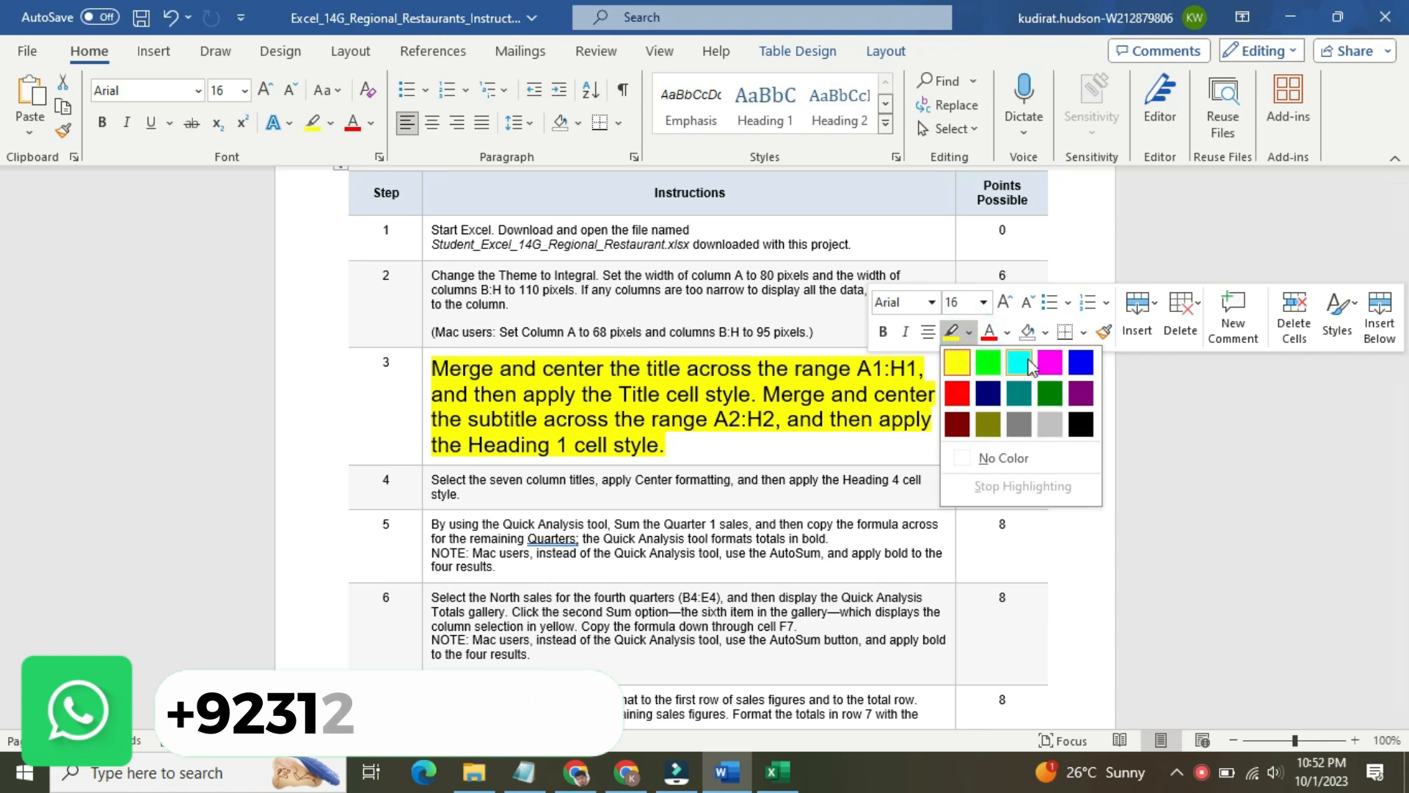
left_click(1019, 362)
Copy the range reference A1:H1 from step 3, switch to the Excel workbook, and merge and center the title across that range
left_click_drag(857, 367, 909, 369)
key("ctrl+c")
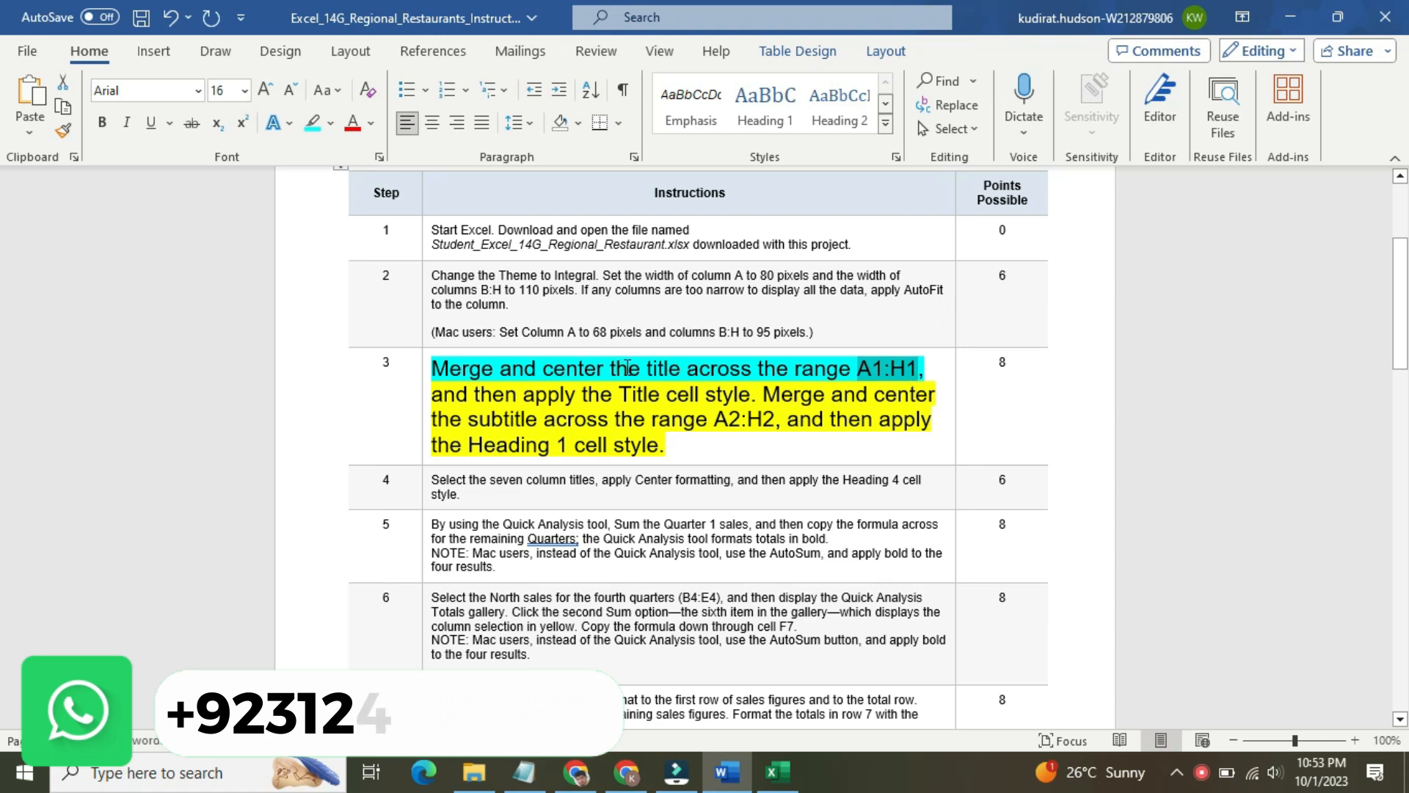
left_click(778, 771)
left_click(71, 190)
key("ctrl+v")
key("Return")
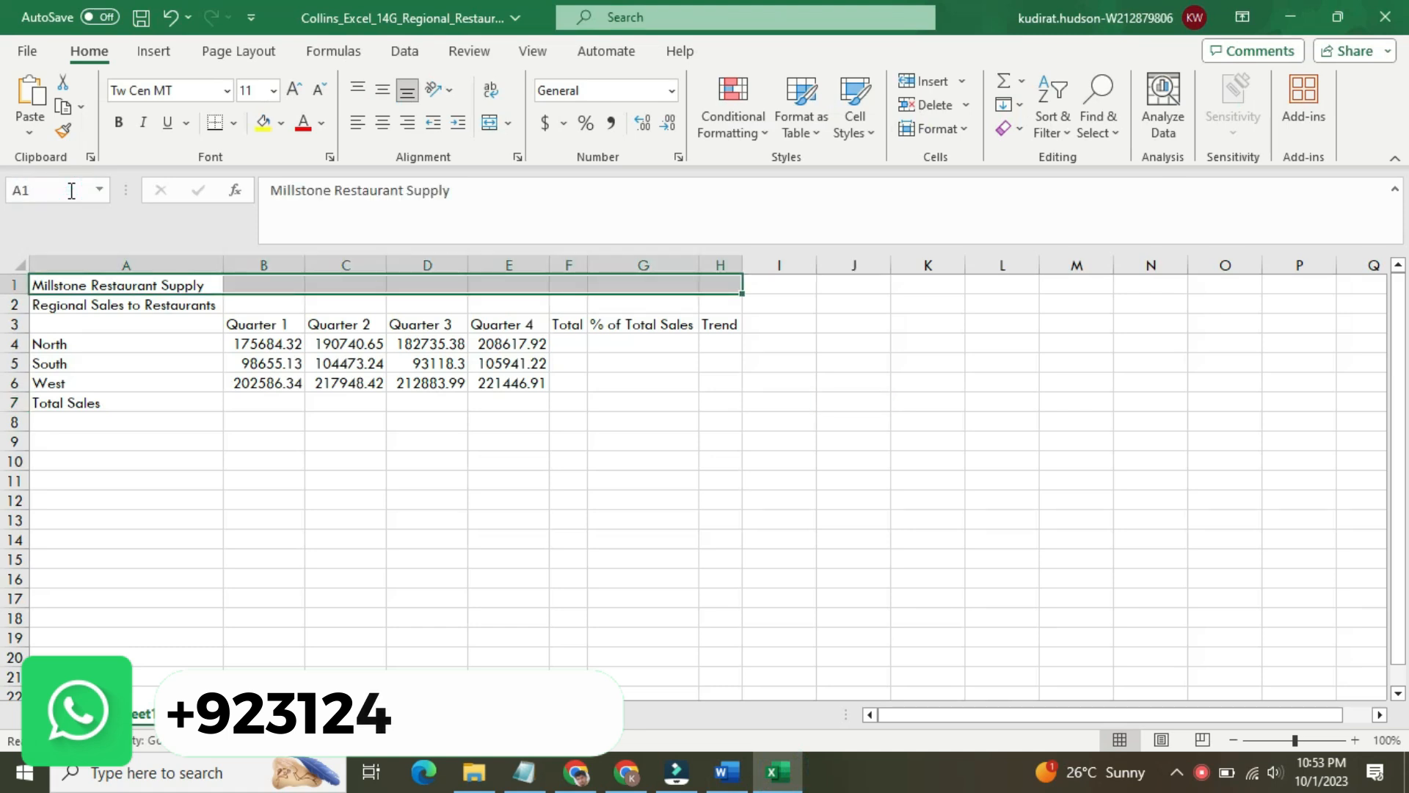
left_click(508, 123)
left_click(519, 154)
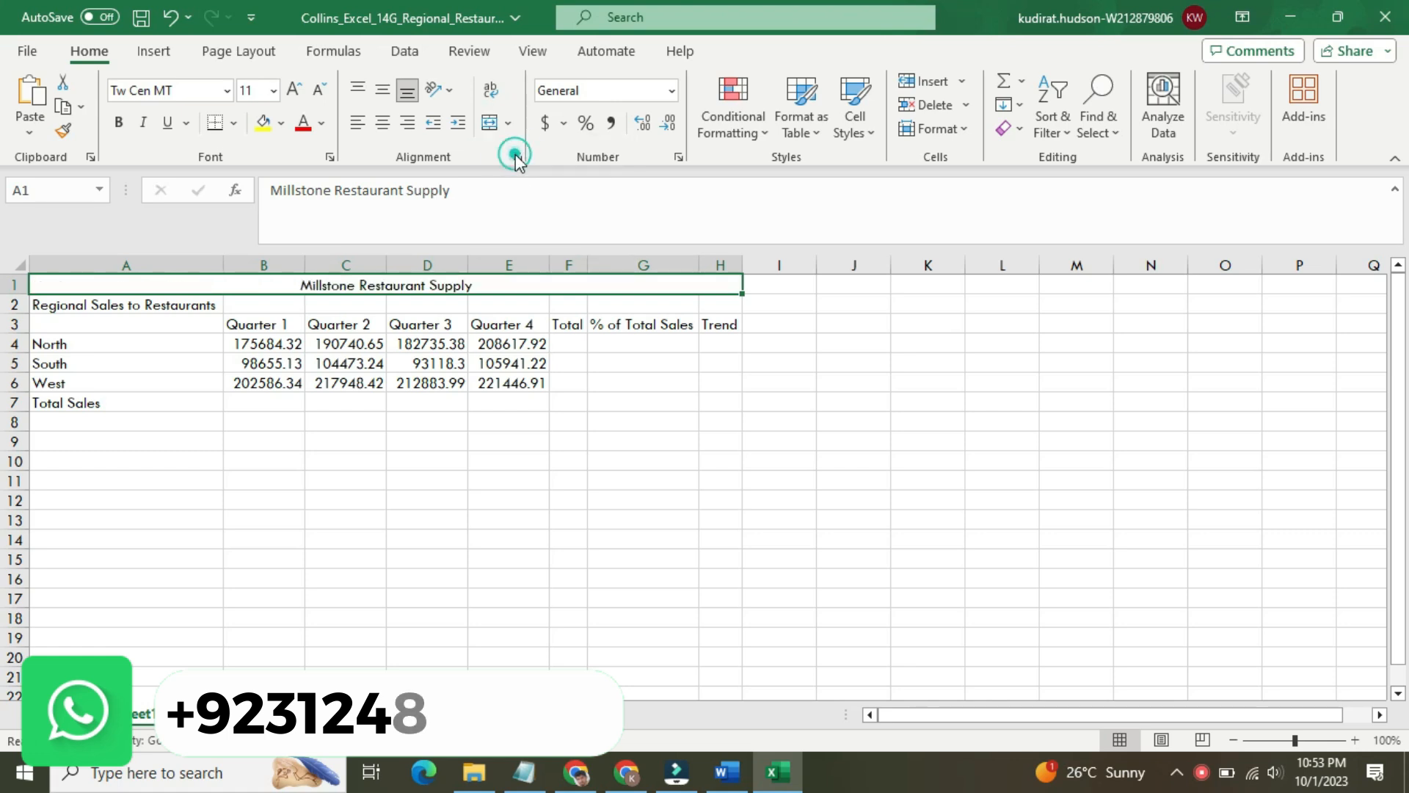
Switch to the Word instructions and highlight "and then apply the Title cell style." in step 3 in turquoise
left_click(740, 780)
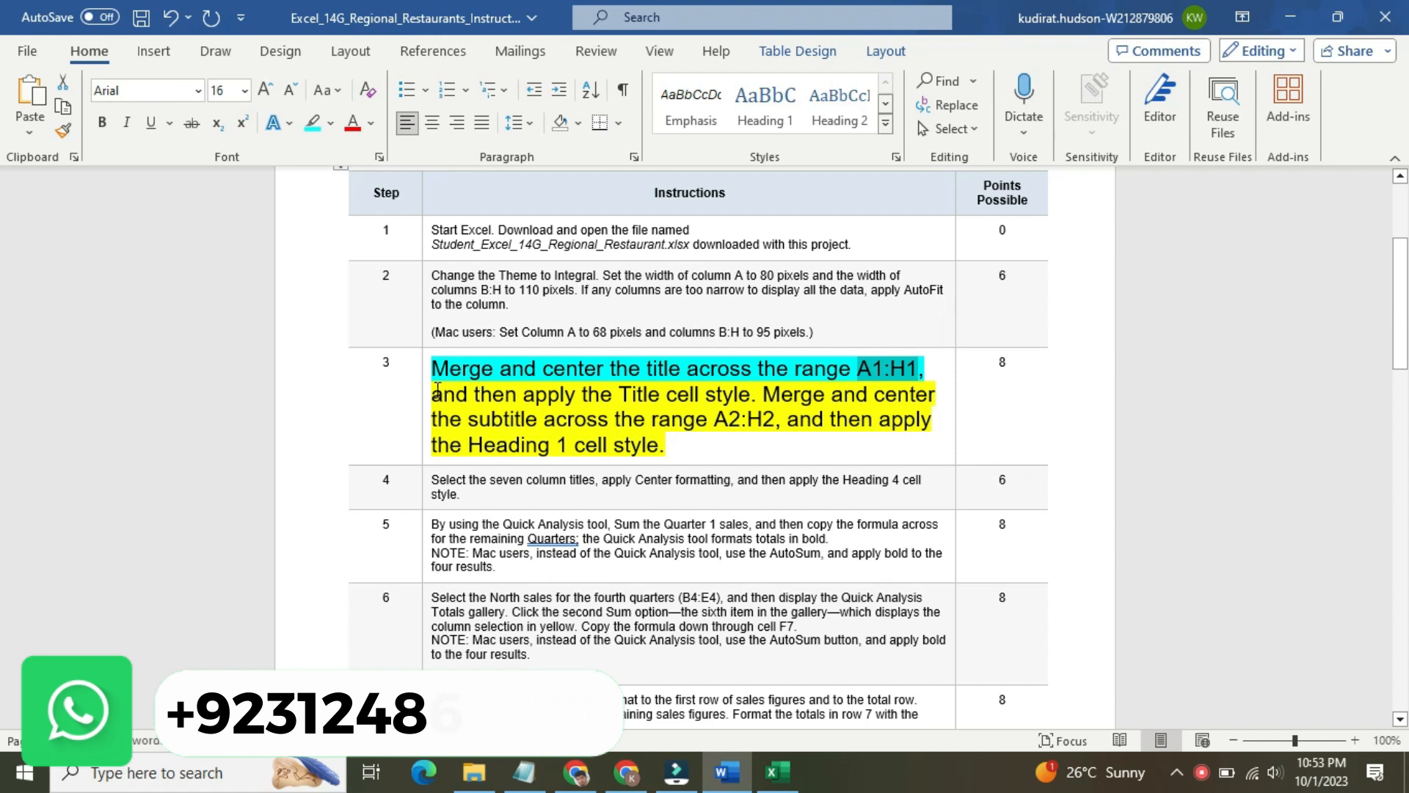
left_click_drag(433, 394, 746, 404)
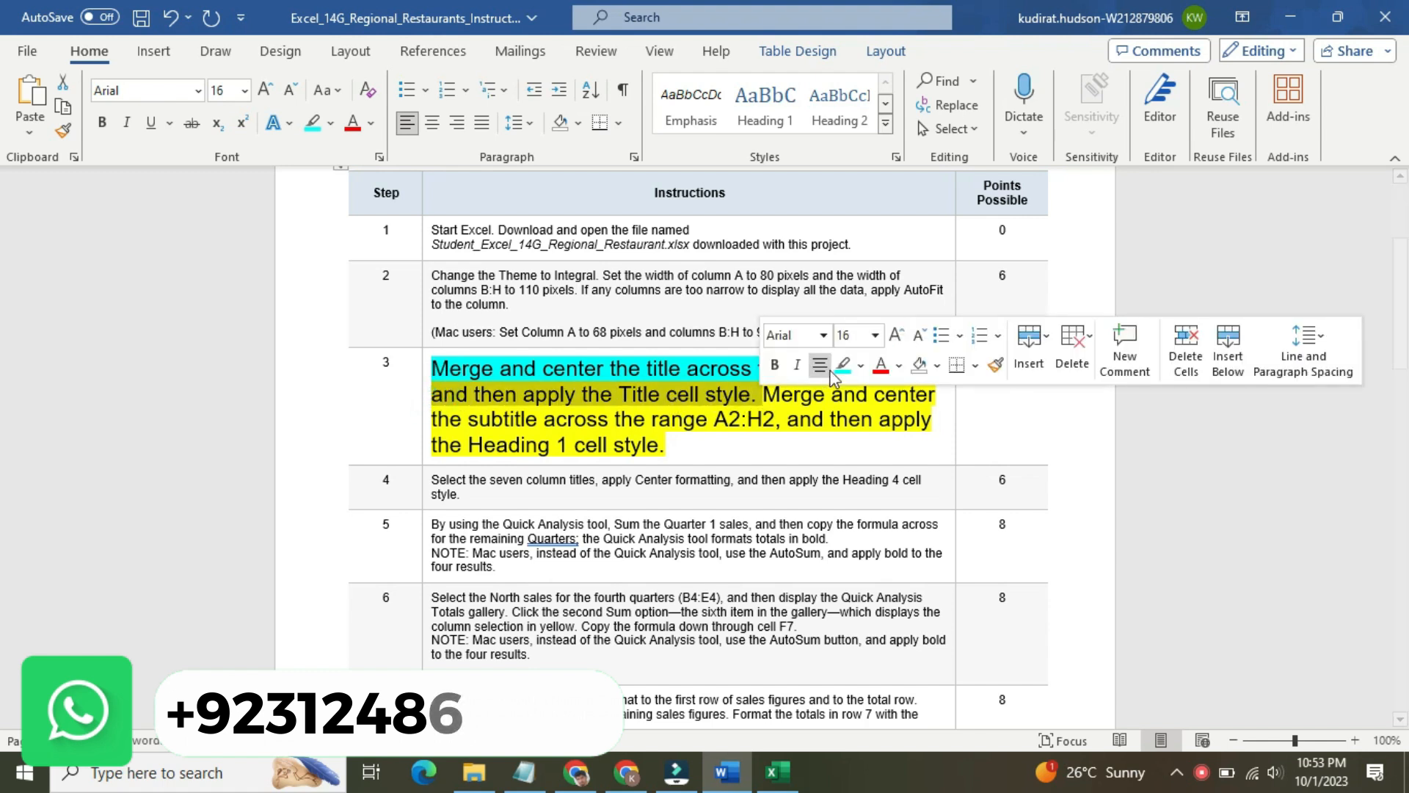
left_click(841, 365)
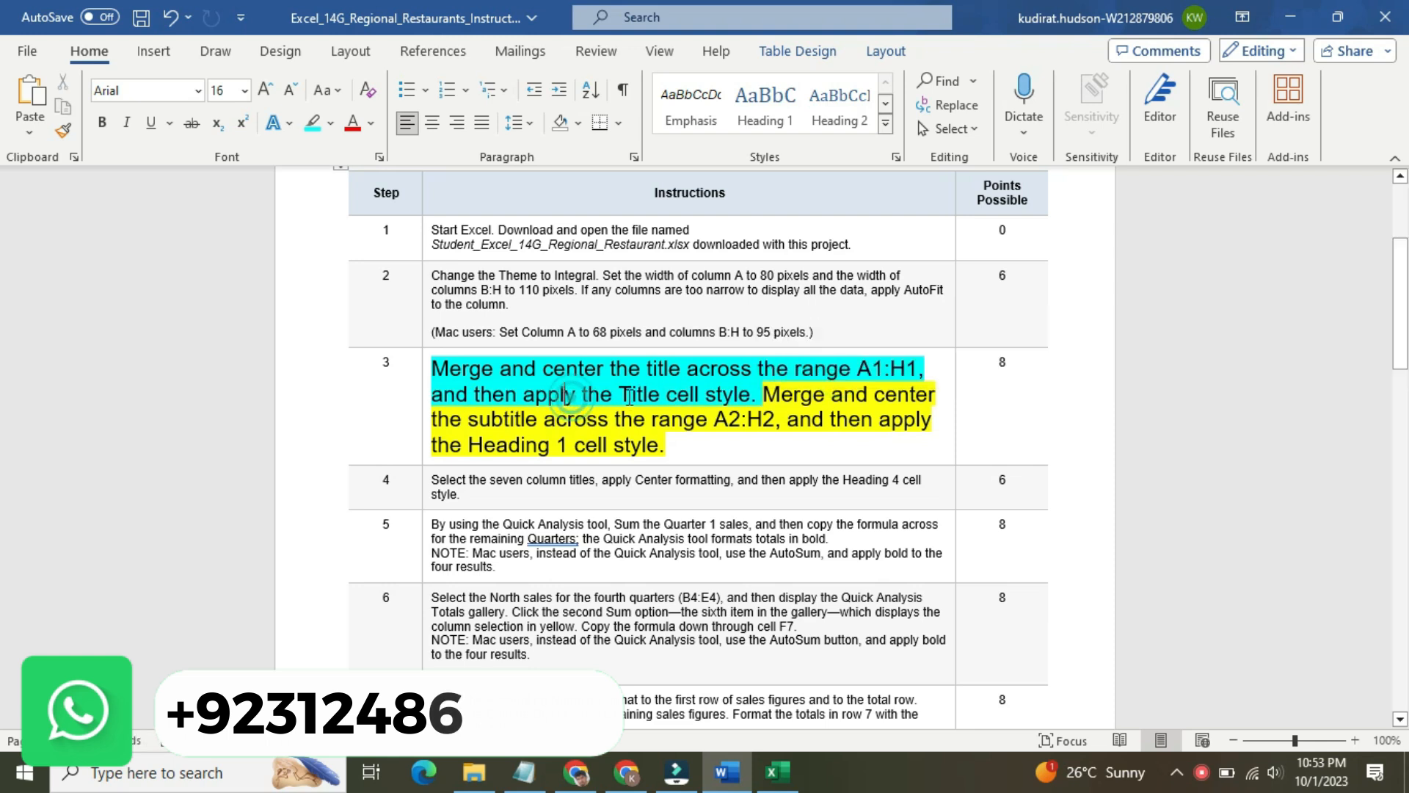
Switch to the Excel workbook and apply the Title cell style to the merged title in row 1
left_click(778, 771)
left_click(860, 132)
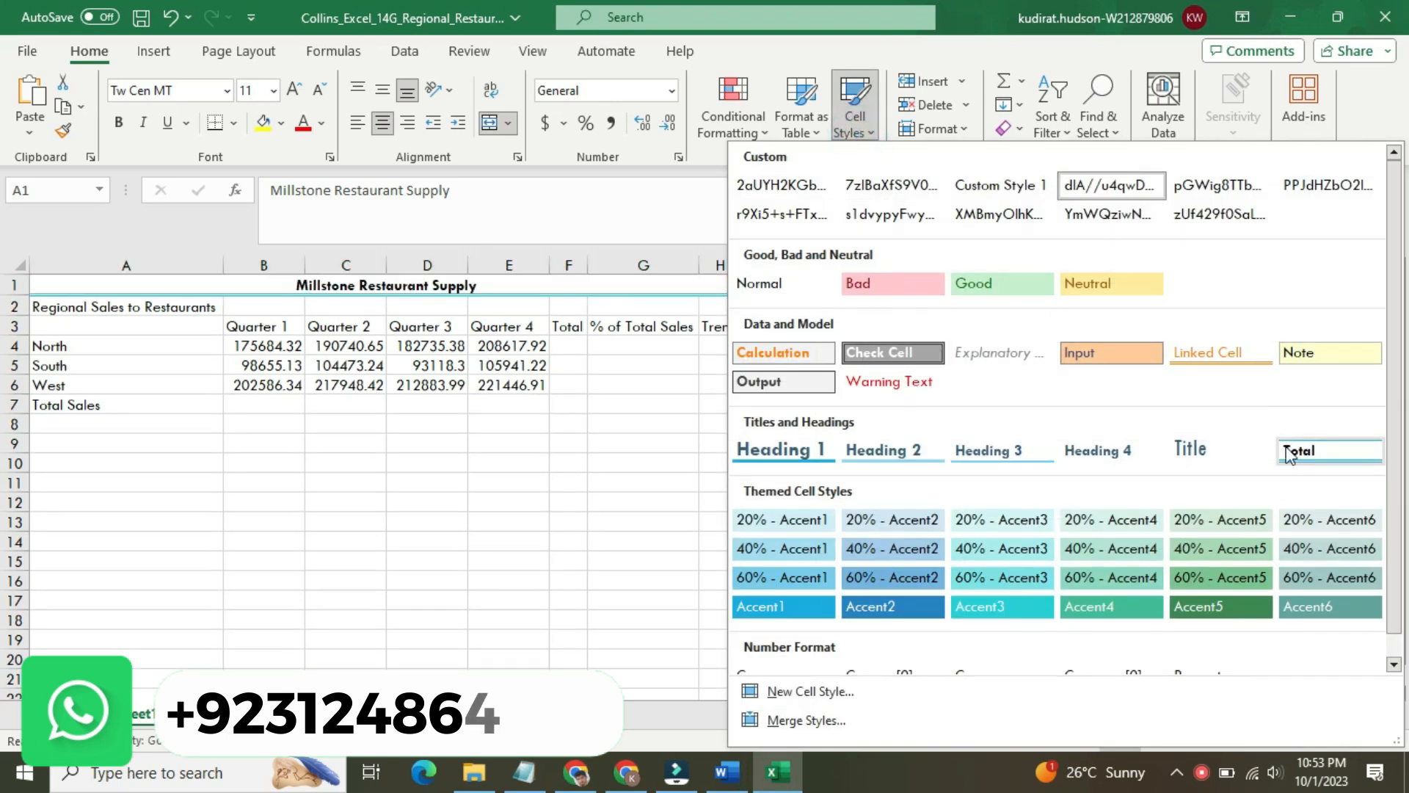
left_click(1219, 446)
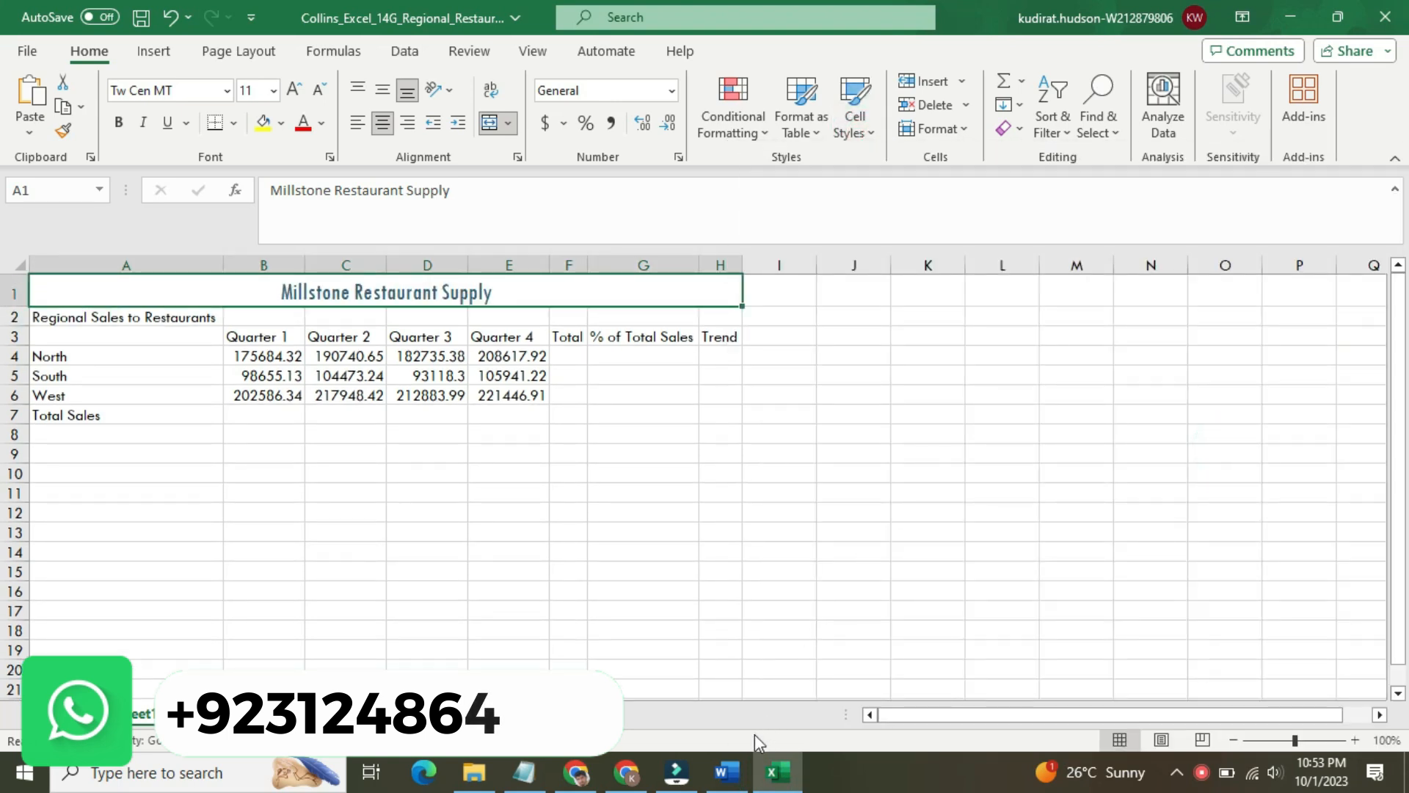
Switch to the Word instructions and highlight "Merge and center the subtitle across the range A2:H2," in step 3 in turquoise
left_click(726, 771)
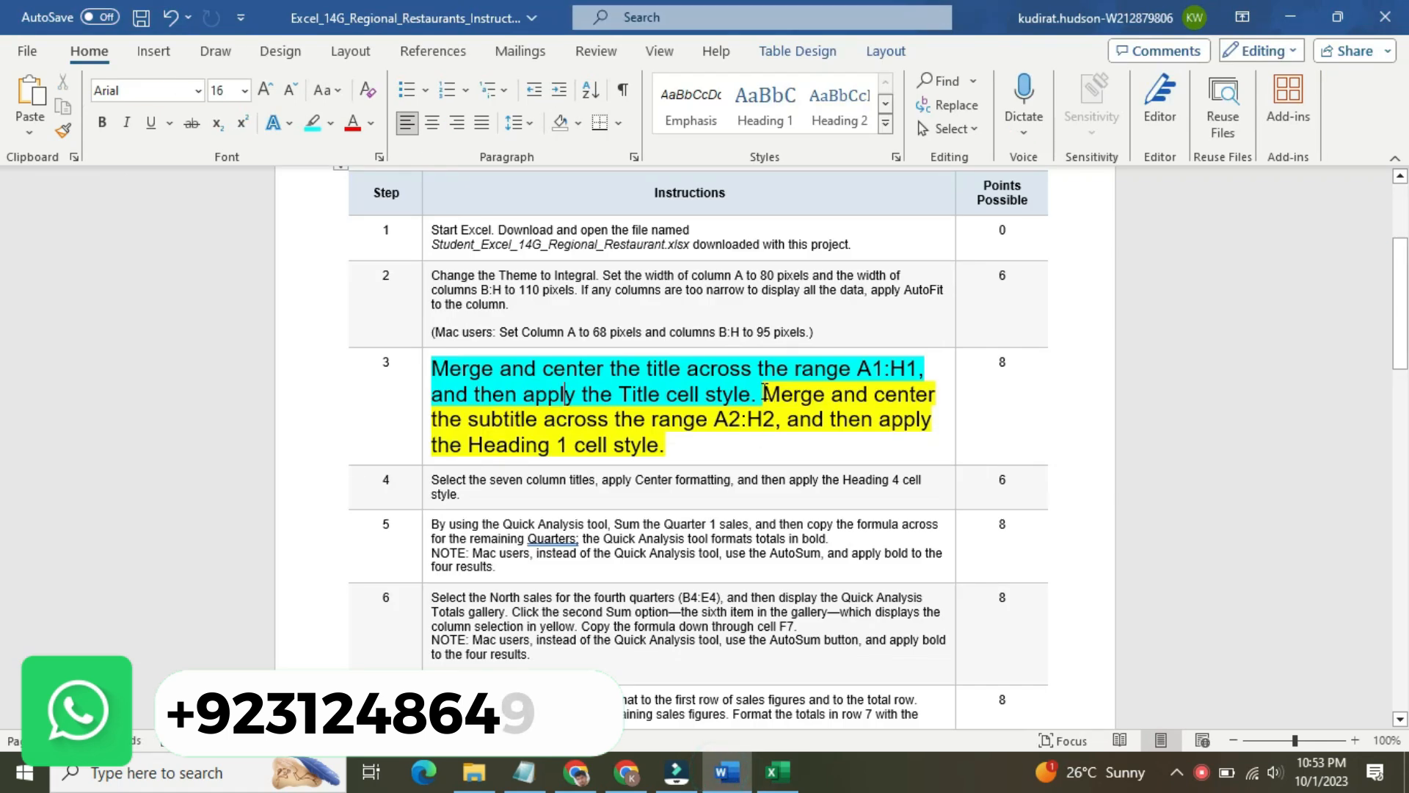
left_click(776, 416, "shift")
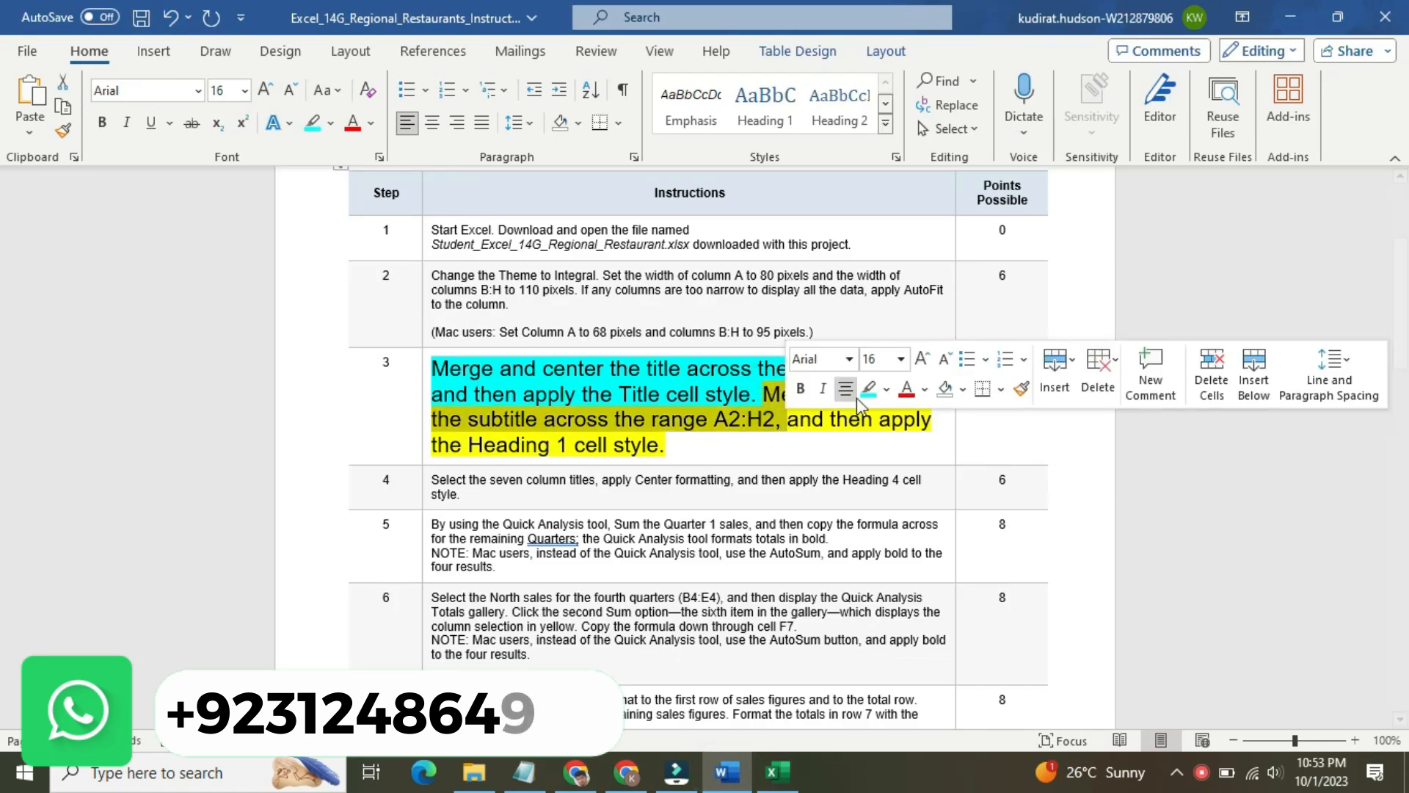
left_click(868, 388)
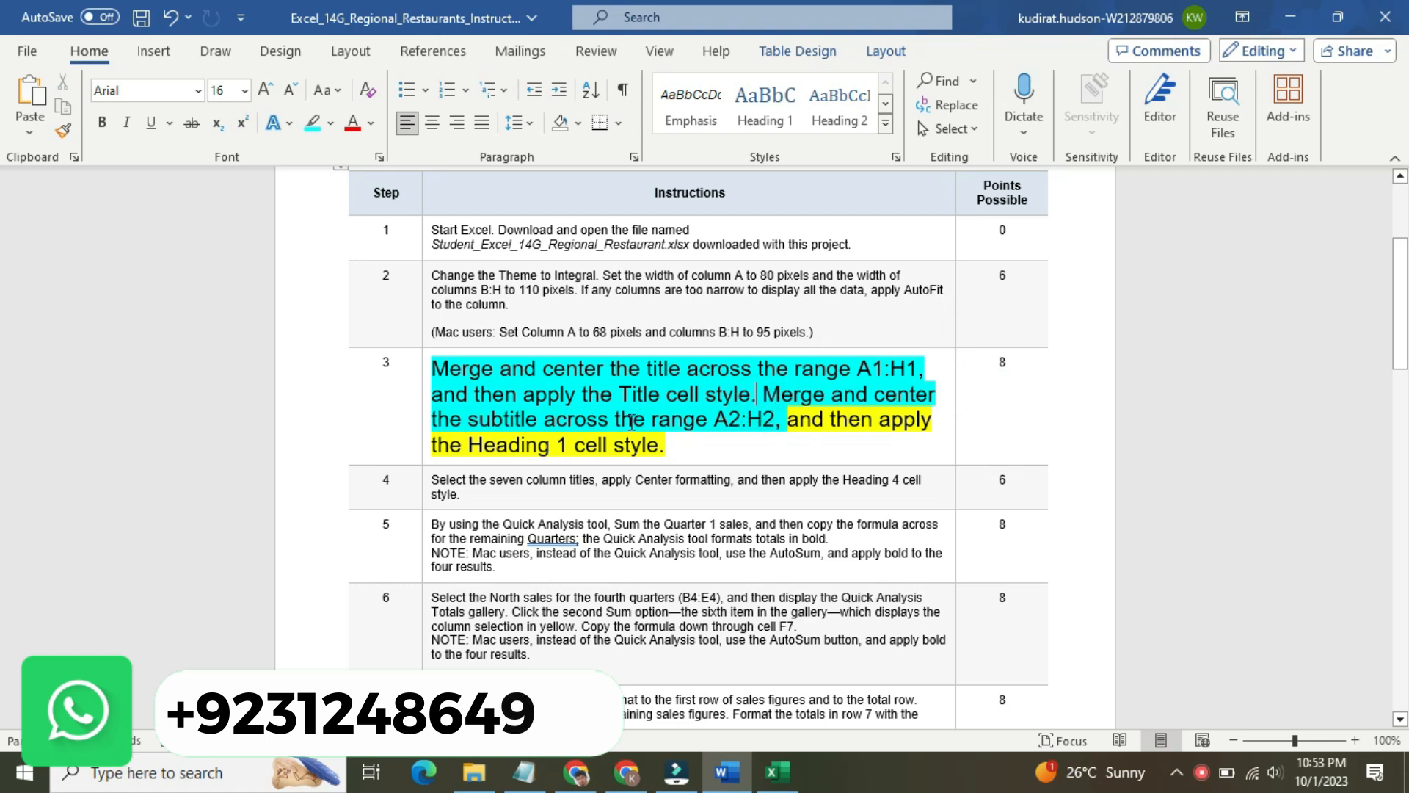
Copy the range reference A2:H2 from step 3, switch to the Excel workbook, and merge and center the subtitle across that range
left_click_drag(717, 424, 771, 426)
key("ctrl+c")
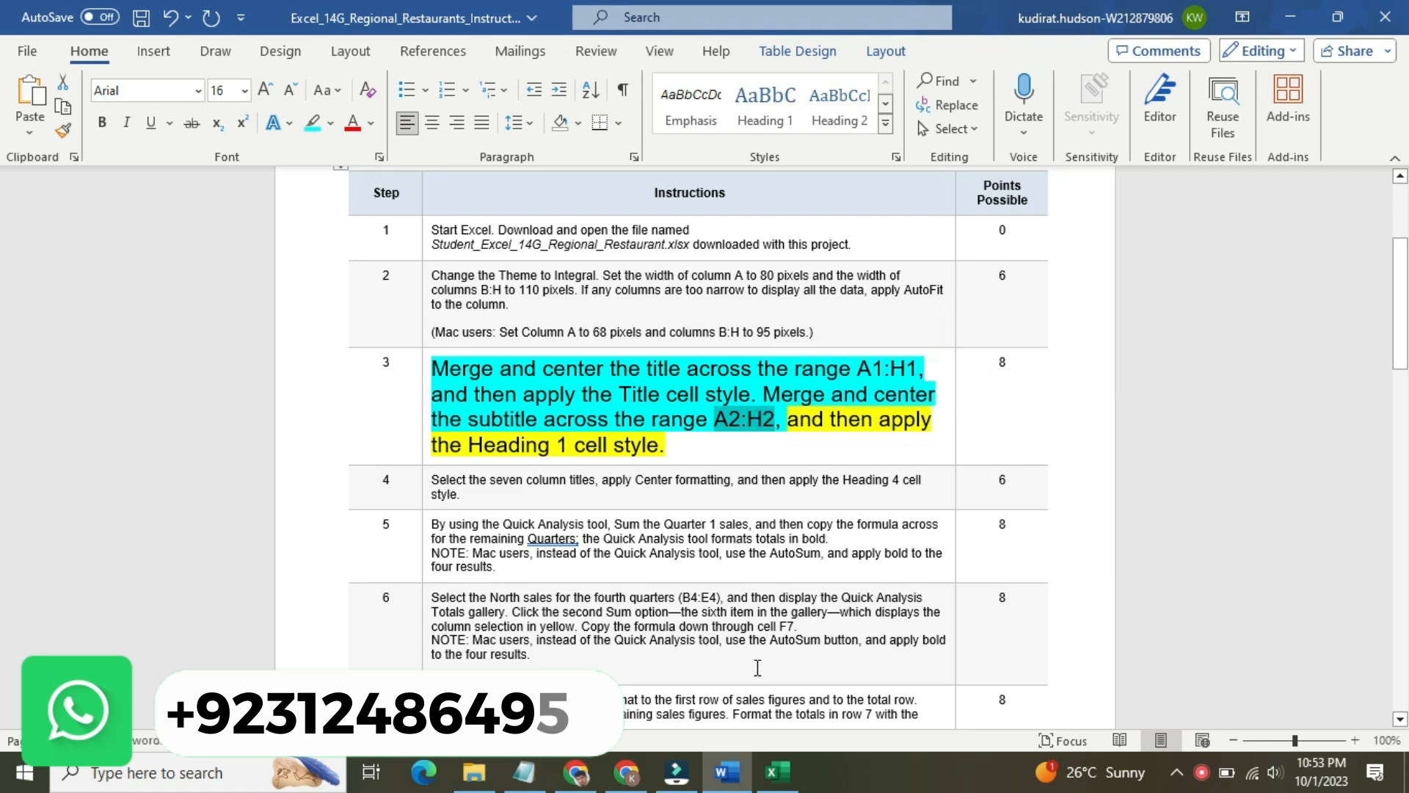
left_click(777, 772)
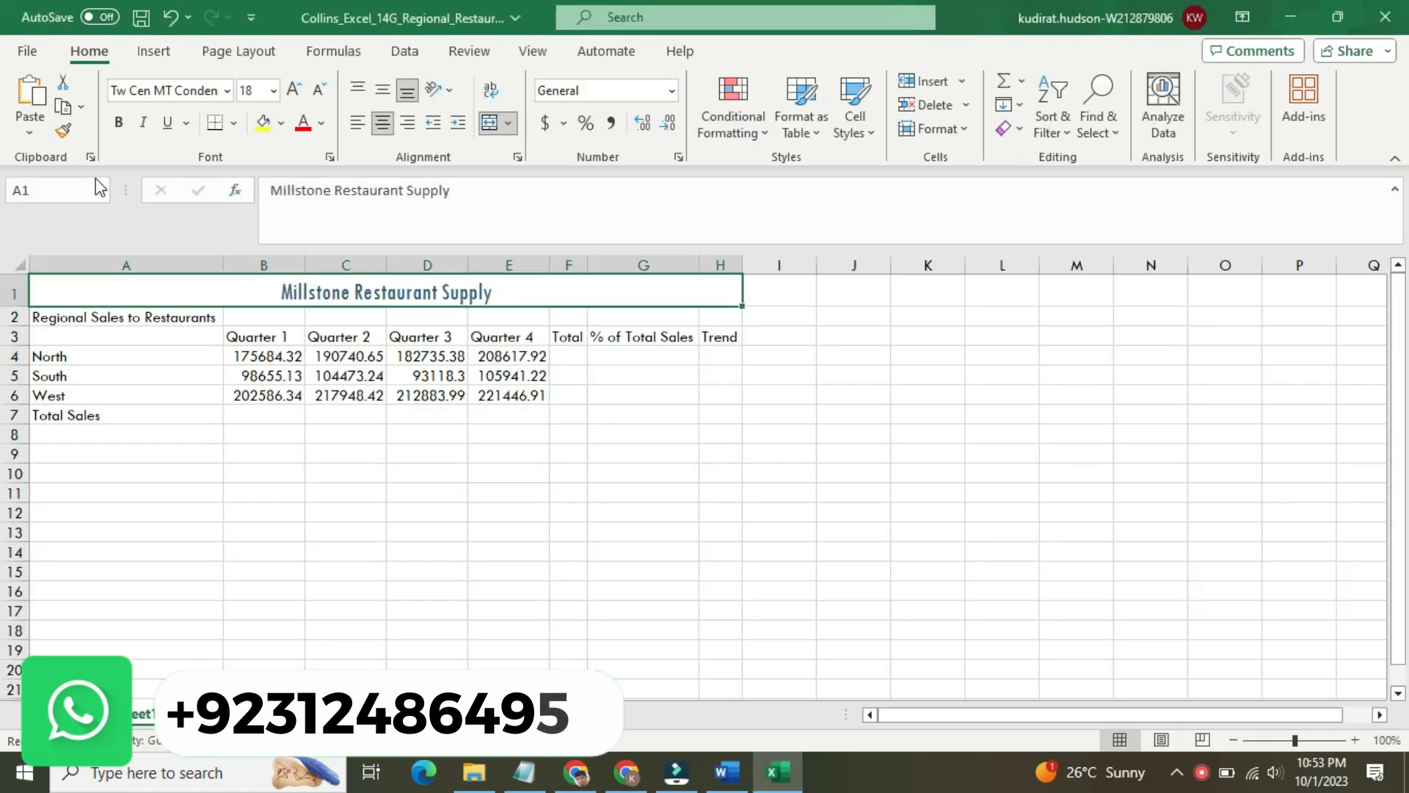
key("ctrl+v")
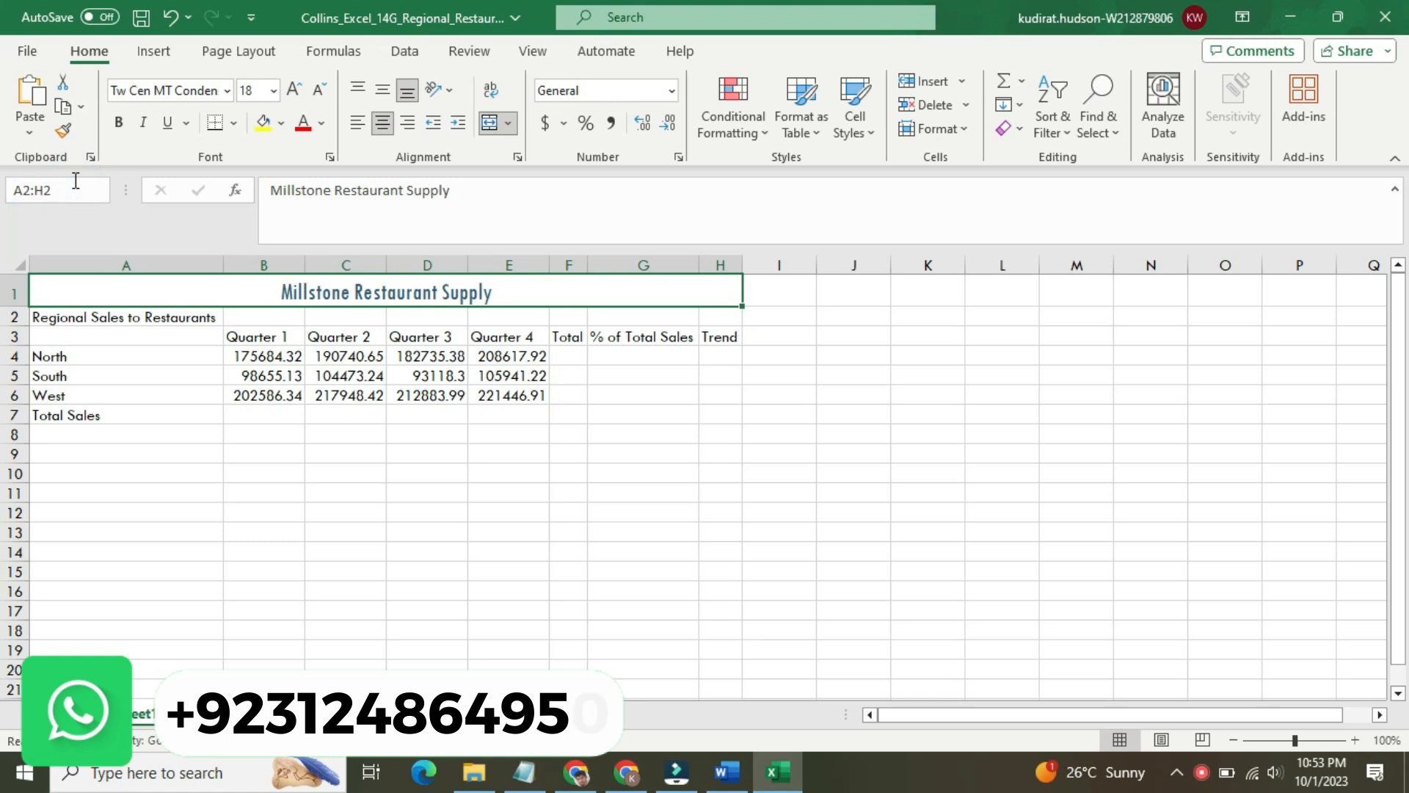
key("Return")
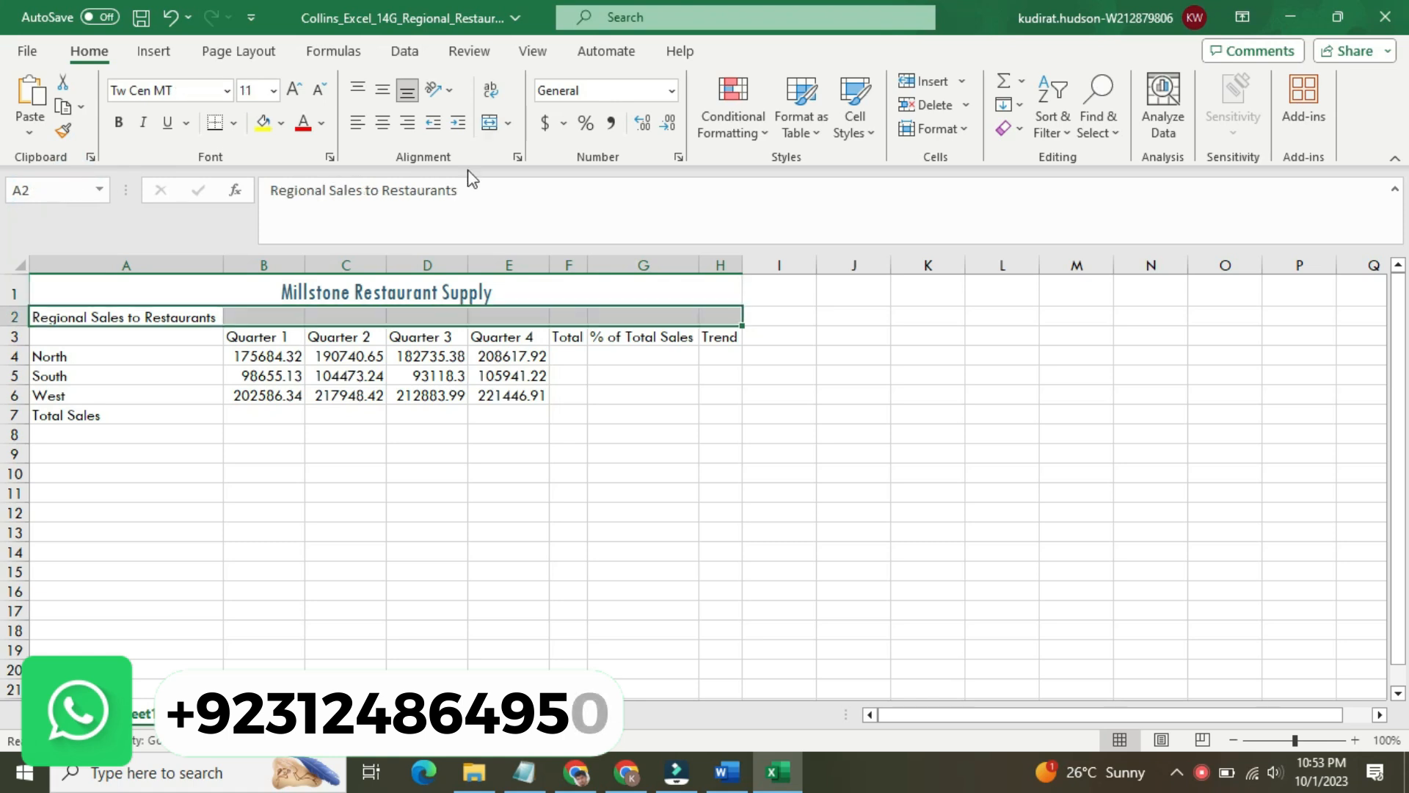
left_click(507, 122)
left_click(528, 148)
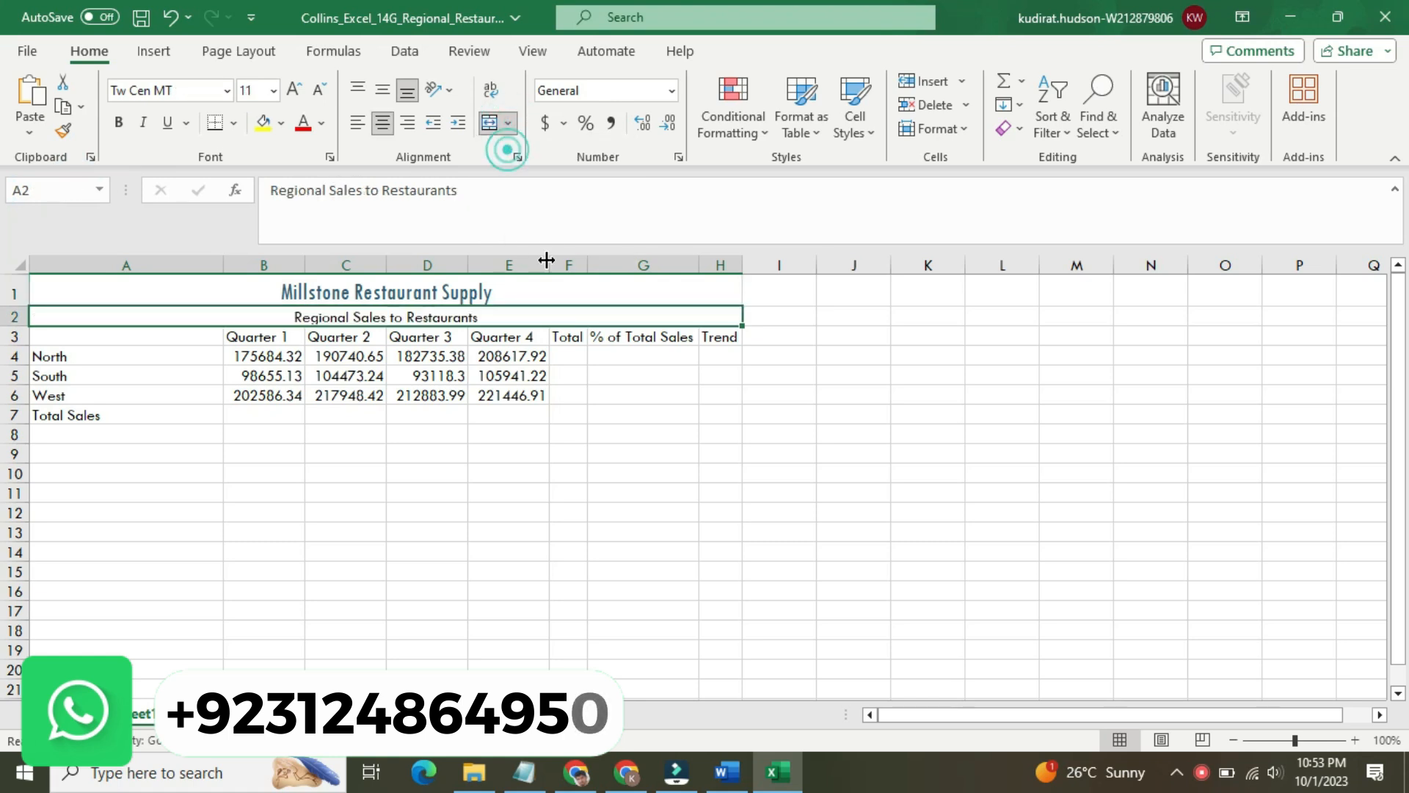
Switch to the Word instructions and highlight "and then apply the Heading 1 cell style." in step 3 in turquoise
left_click(726, 772)
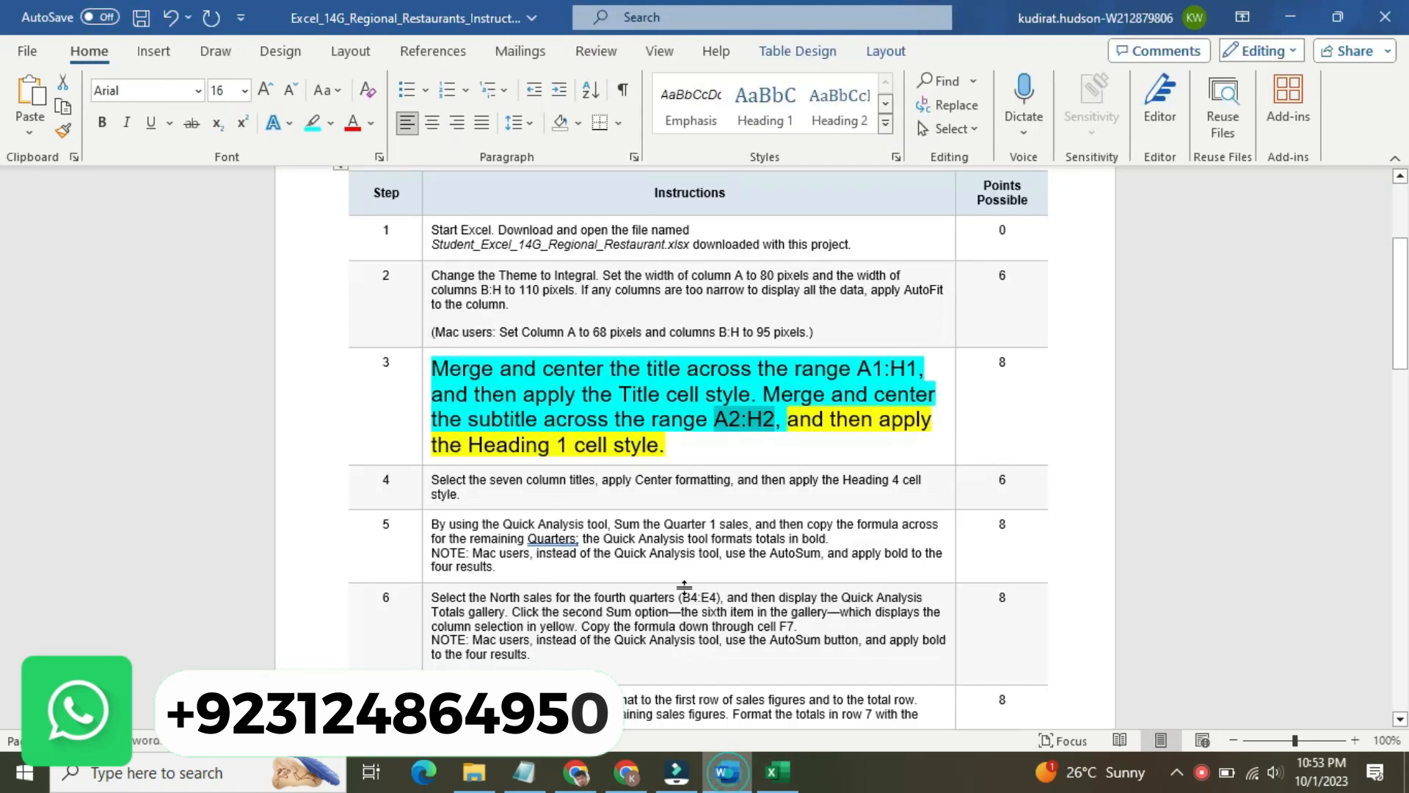
left_click_drag(784, 419, 666, 444)
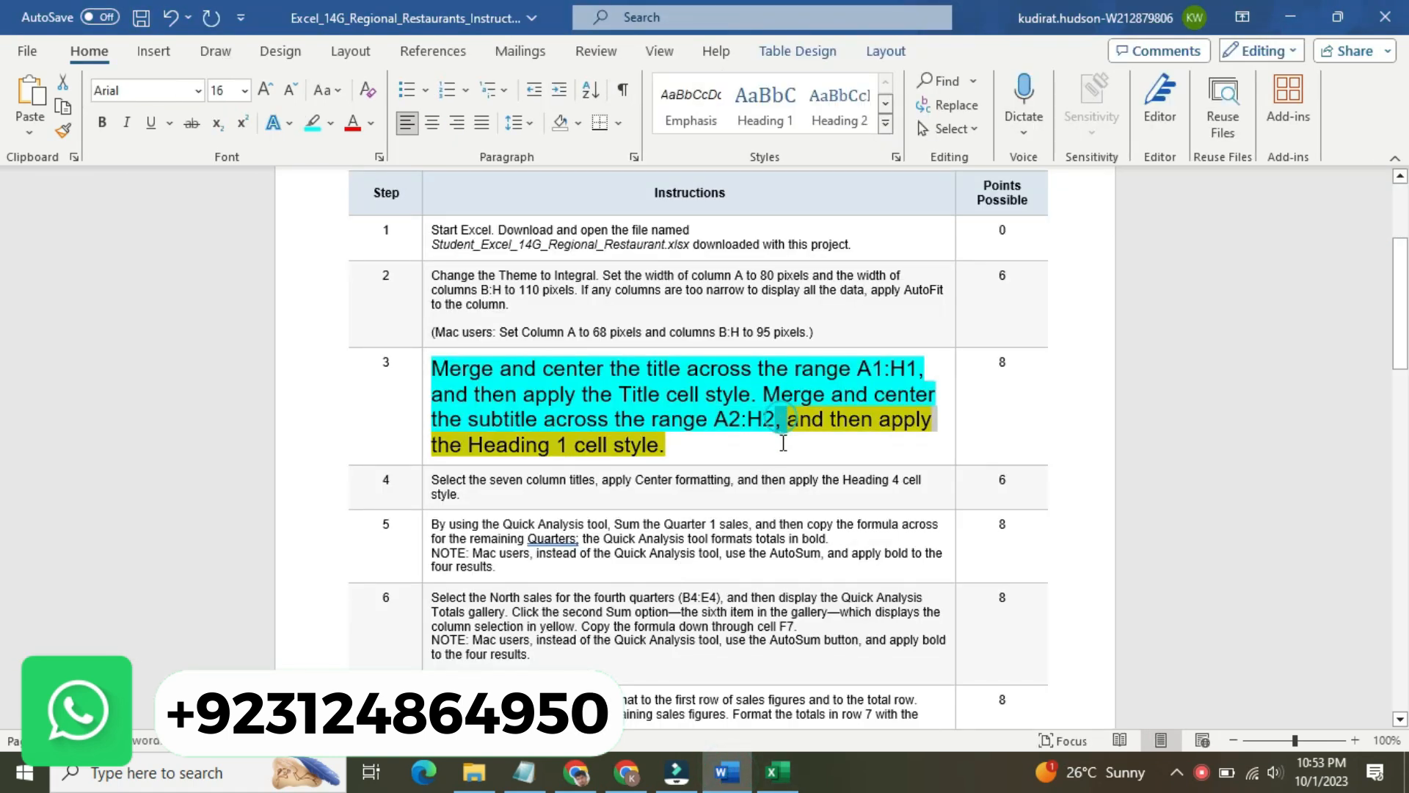
left_click(865, 407)
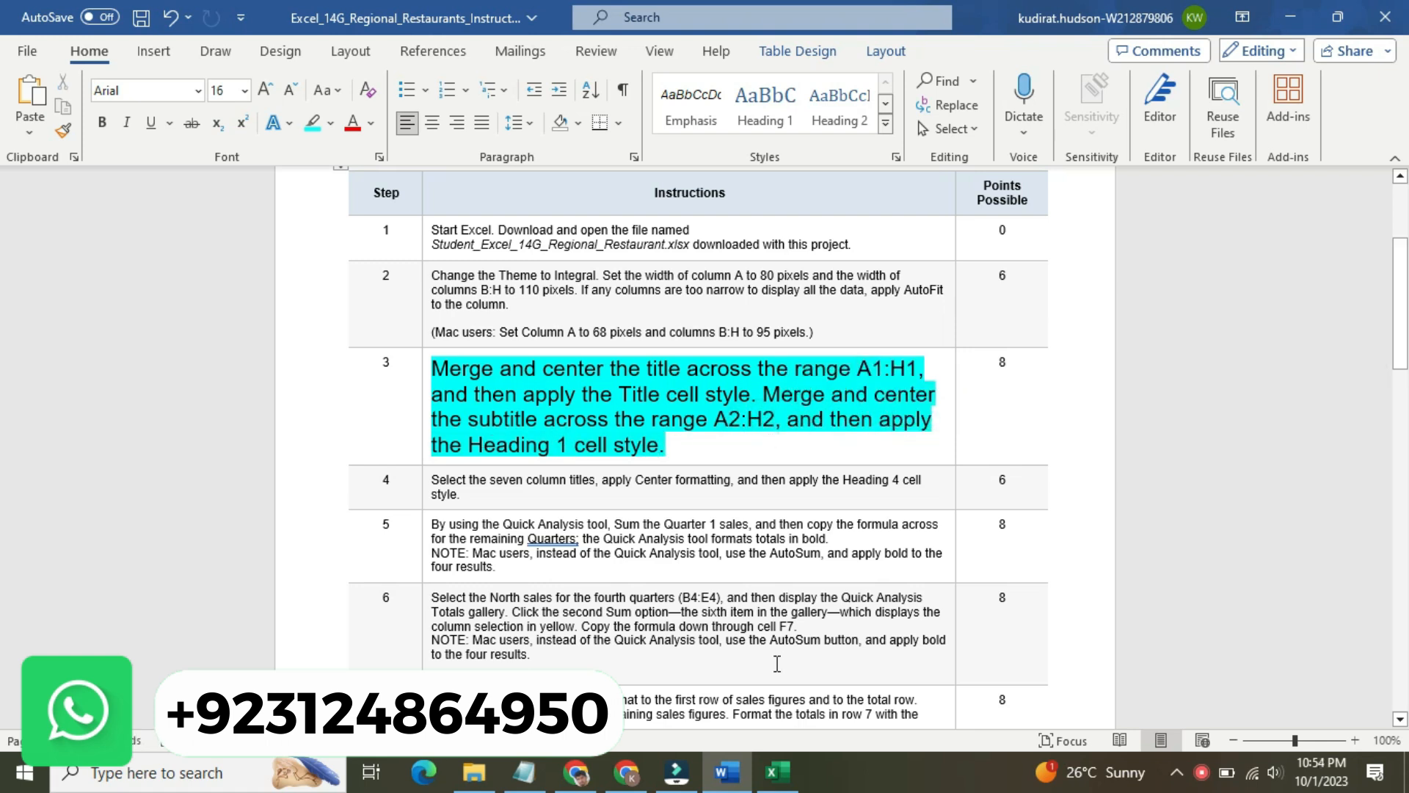
Switch to the Excel workbook and apply the Heading 1 cell style to the merged subtitle in row 2
left_click(777, 771)
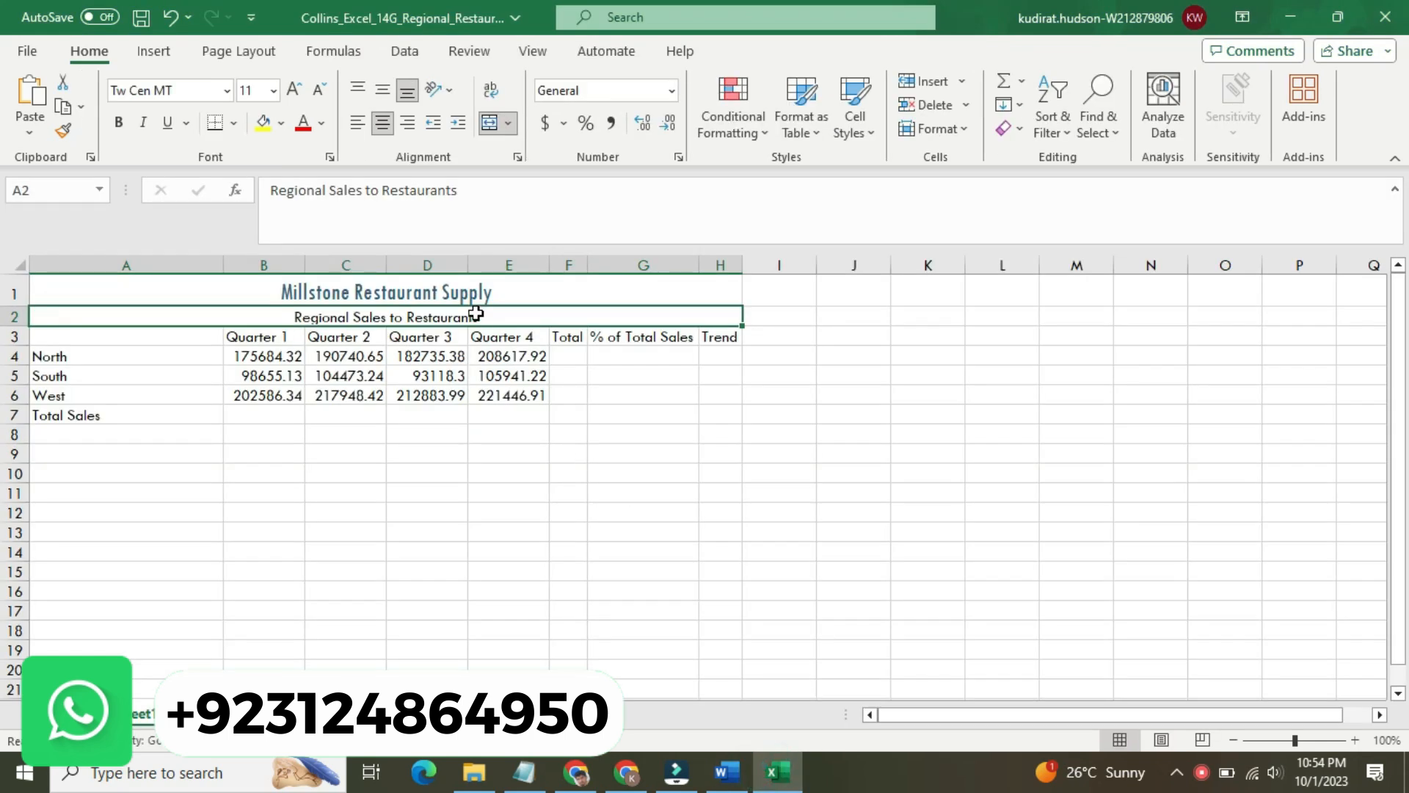
left_click(852, 126)
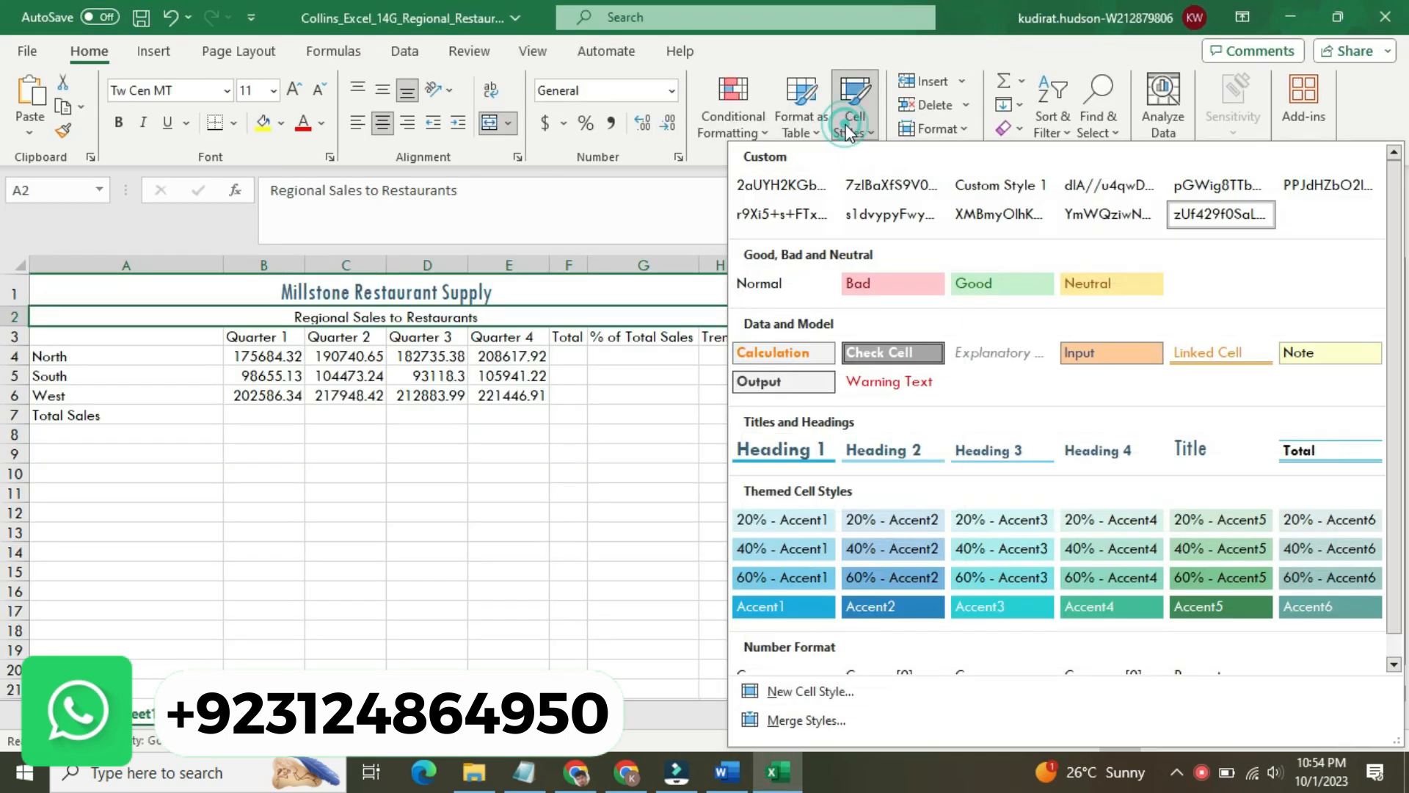
left_click(779, 453)
left_click(662, 486)
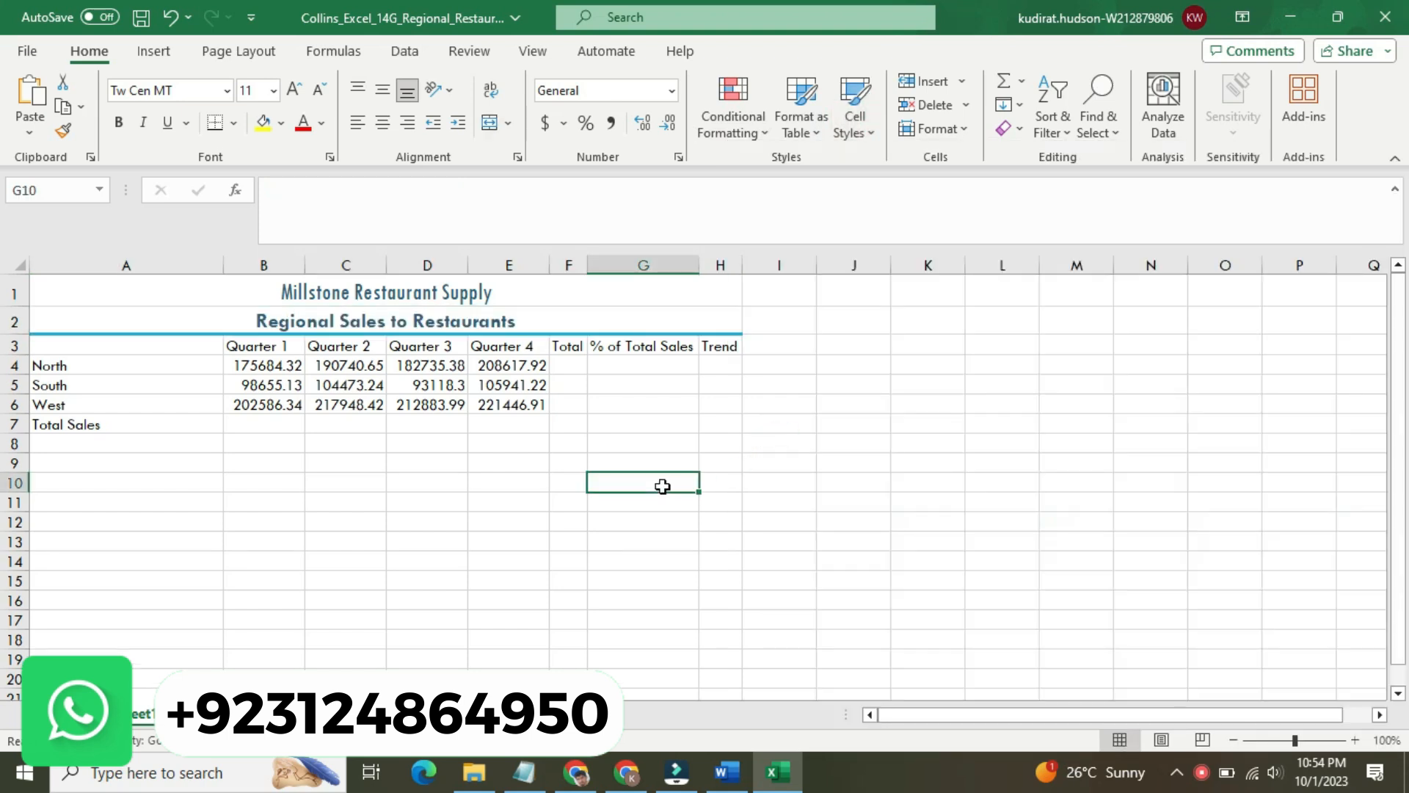
Switch to the Word instructions, reset the step 3 text to 9 pt and remove its highlighting
left_click(726, 772)
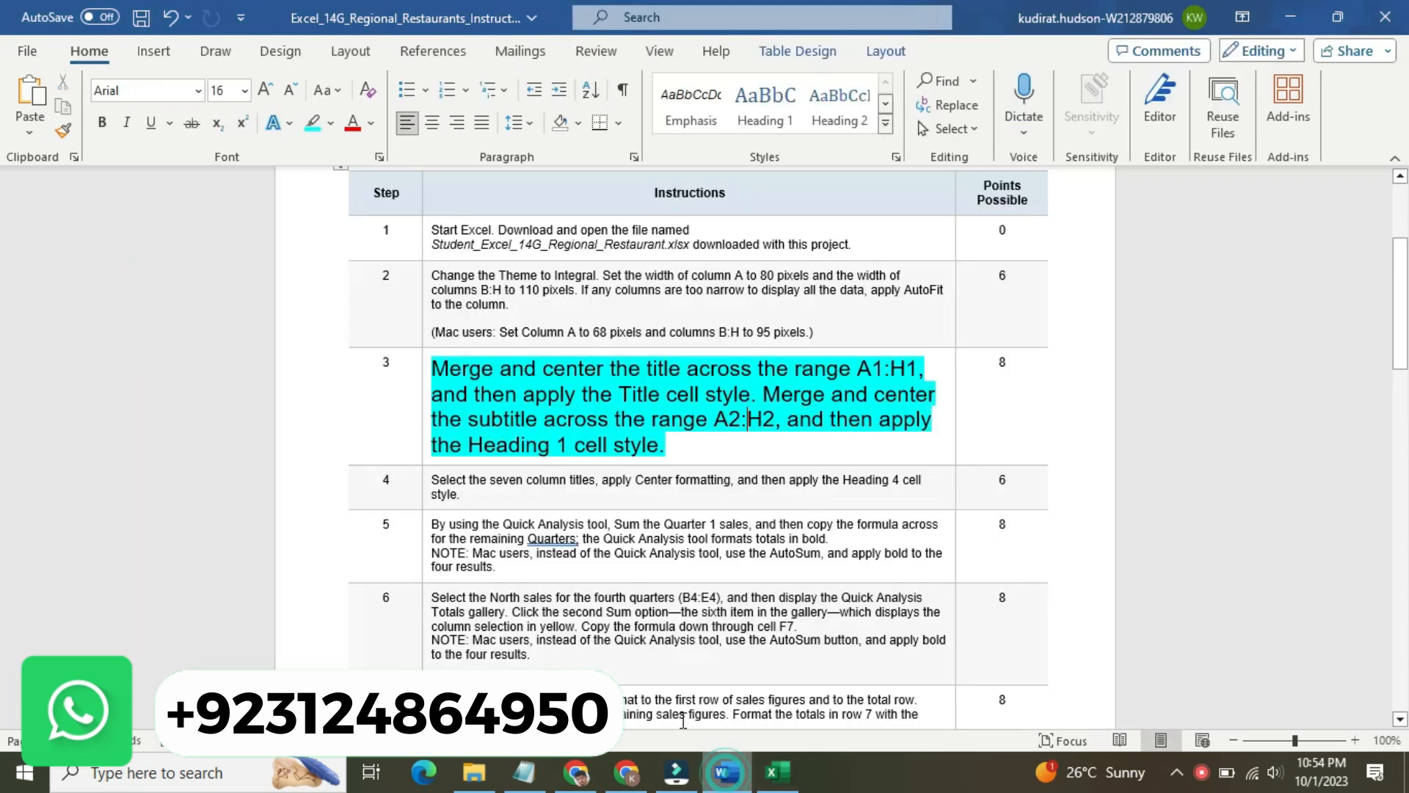
left_click(419, 383)
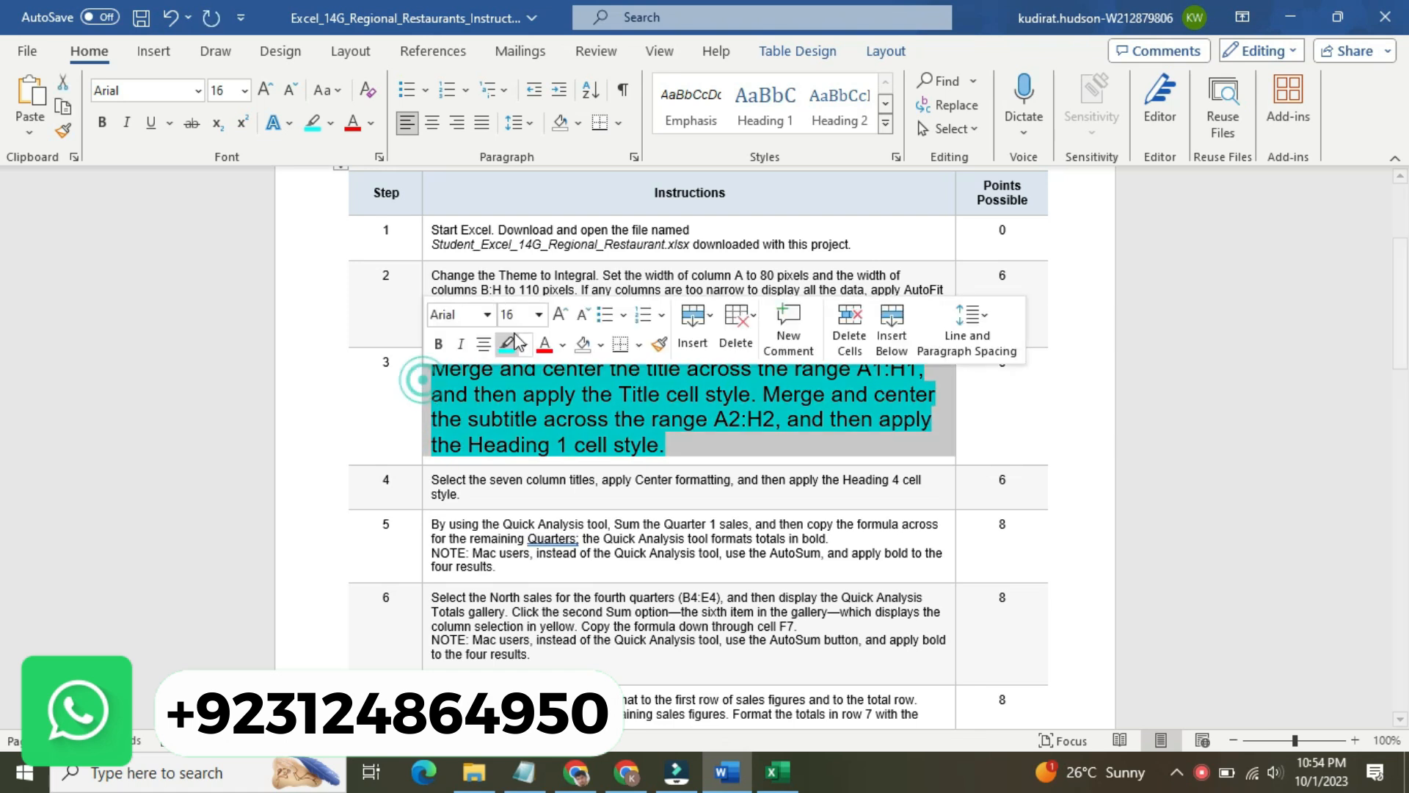
left_click(539, 314)
left_click(526, 364)
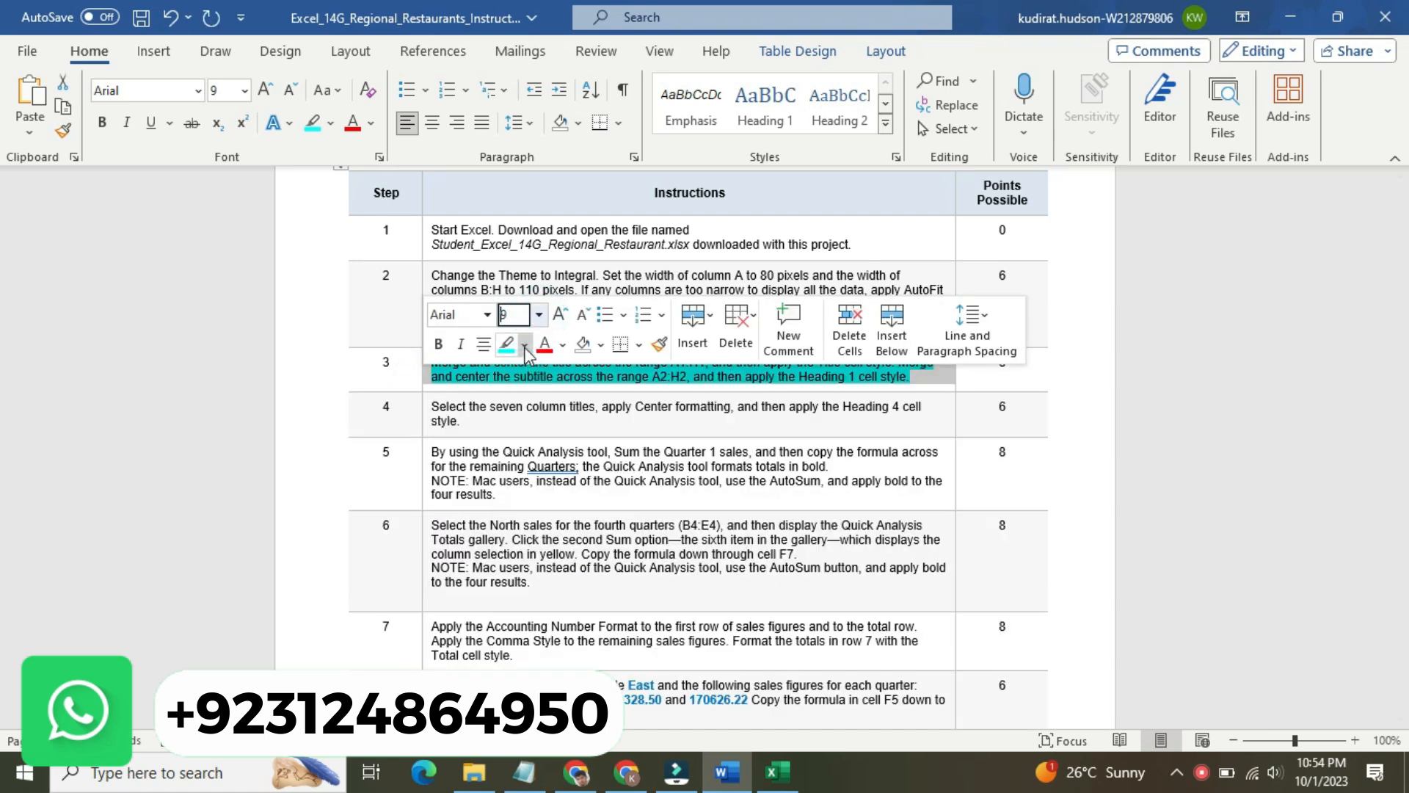
left_click(524, 345)
left_click(545, 473)
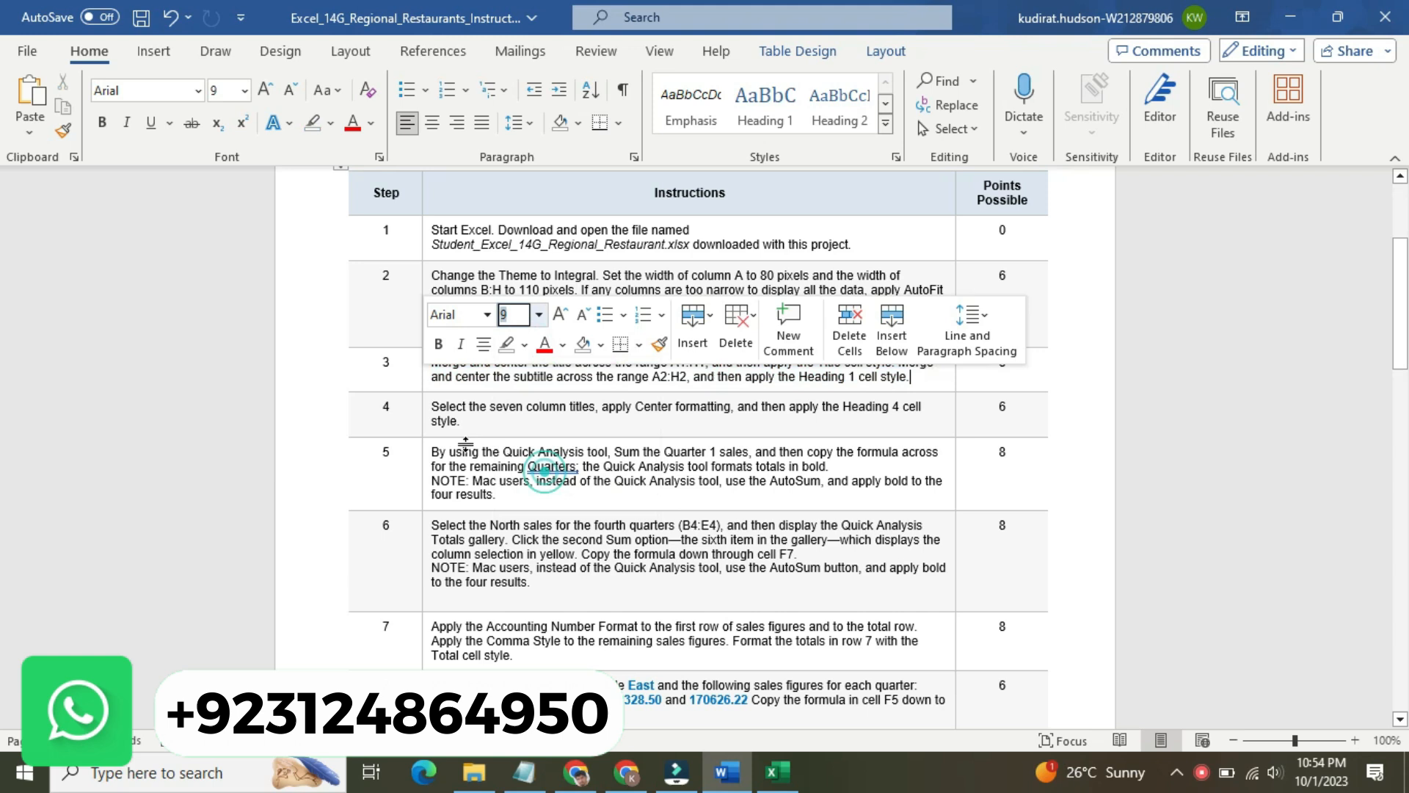
Enlarge the step 4 instruction text to 16 pt, highlight it in yellow, and switch to the Excel workbook
left_click(424, 412)
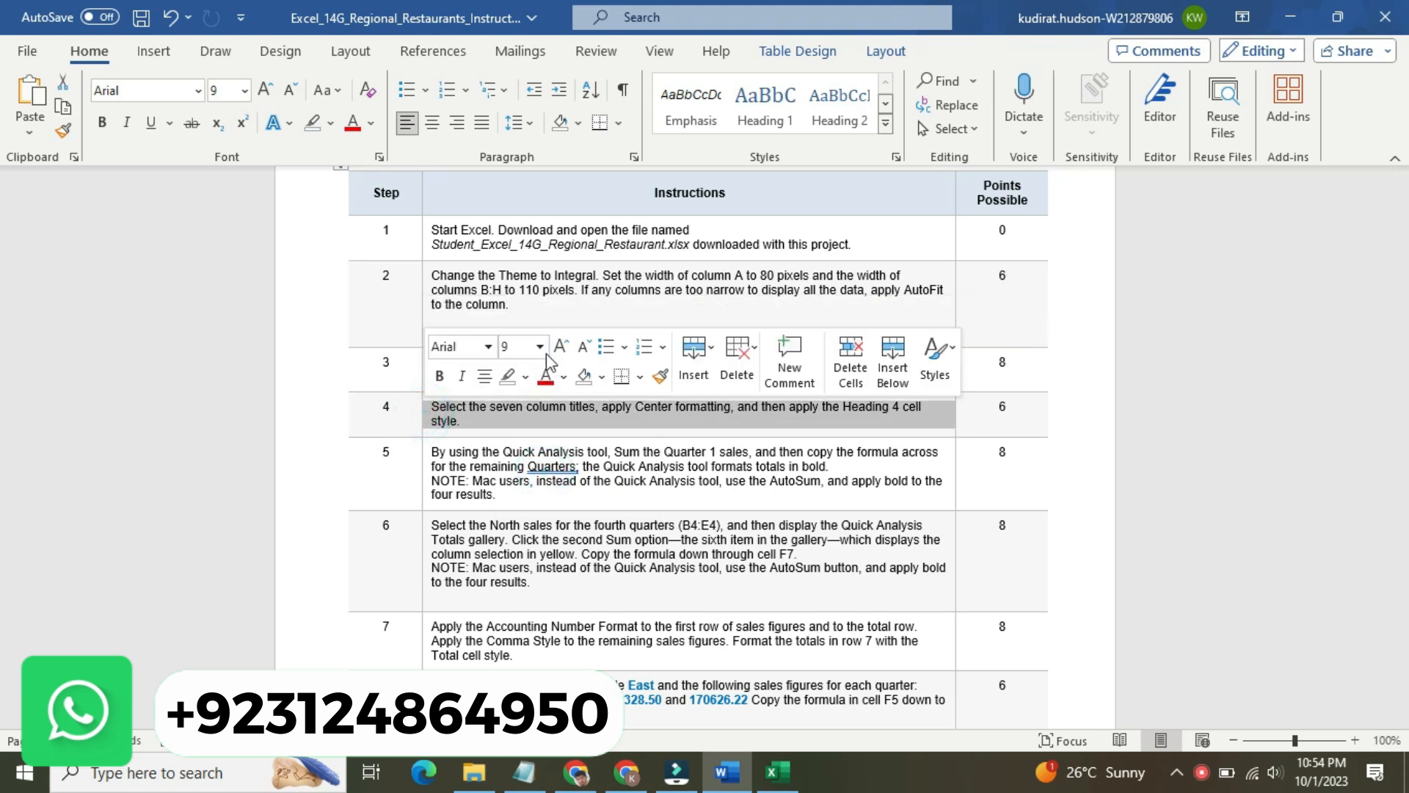
left_click(539, 347)
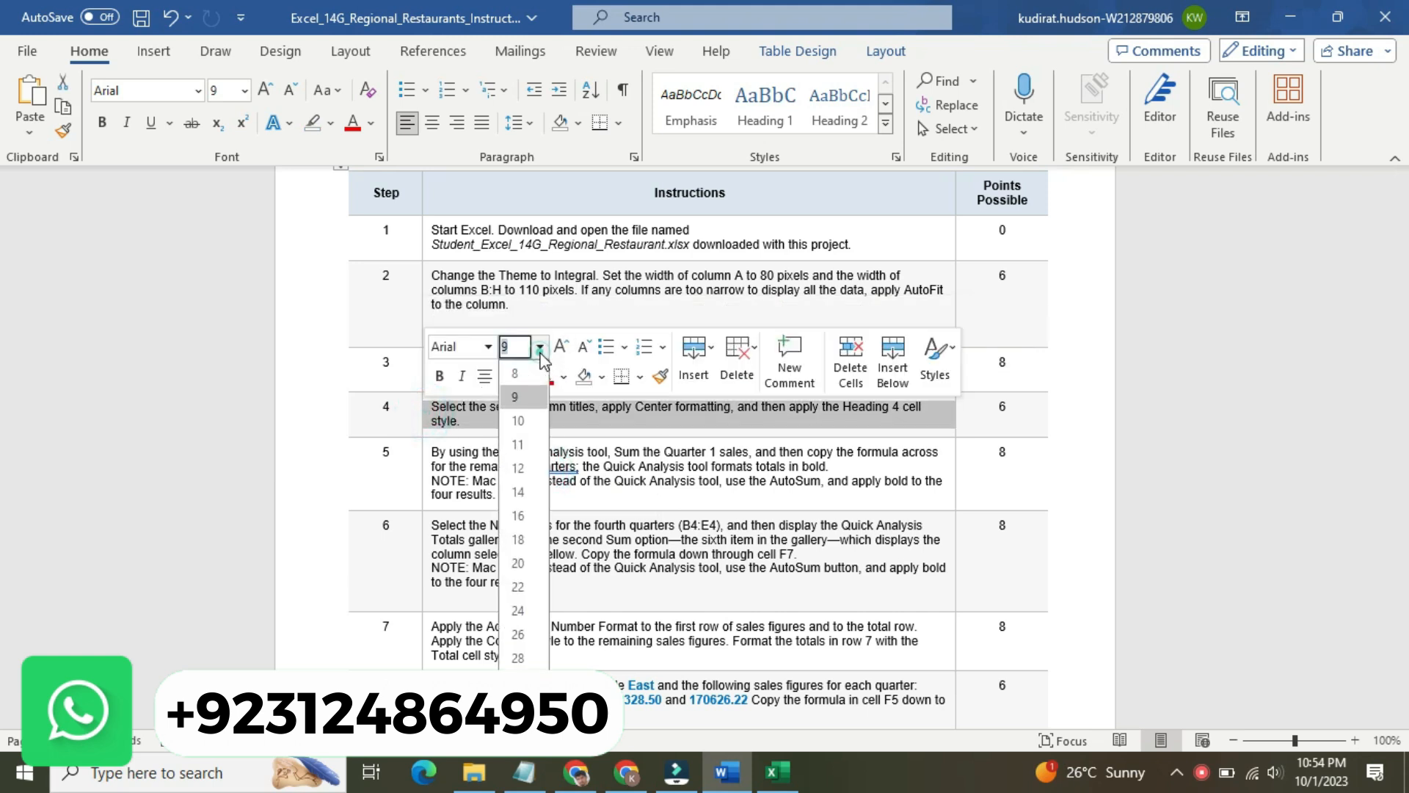
left_click(517, 516)
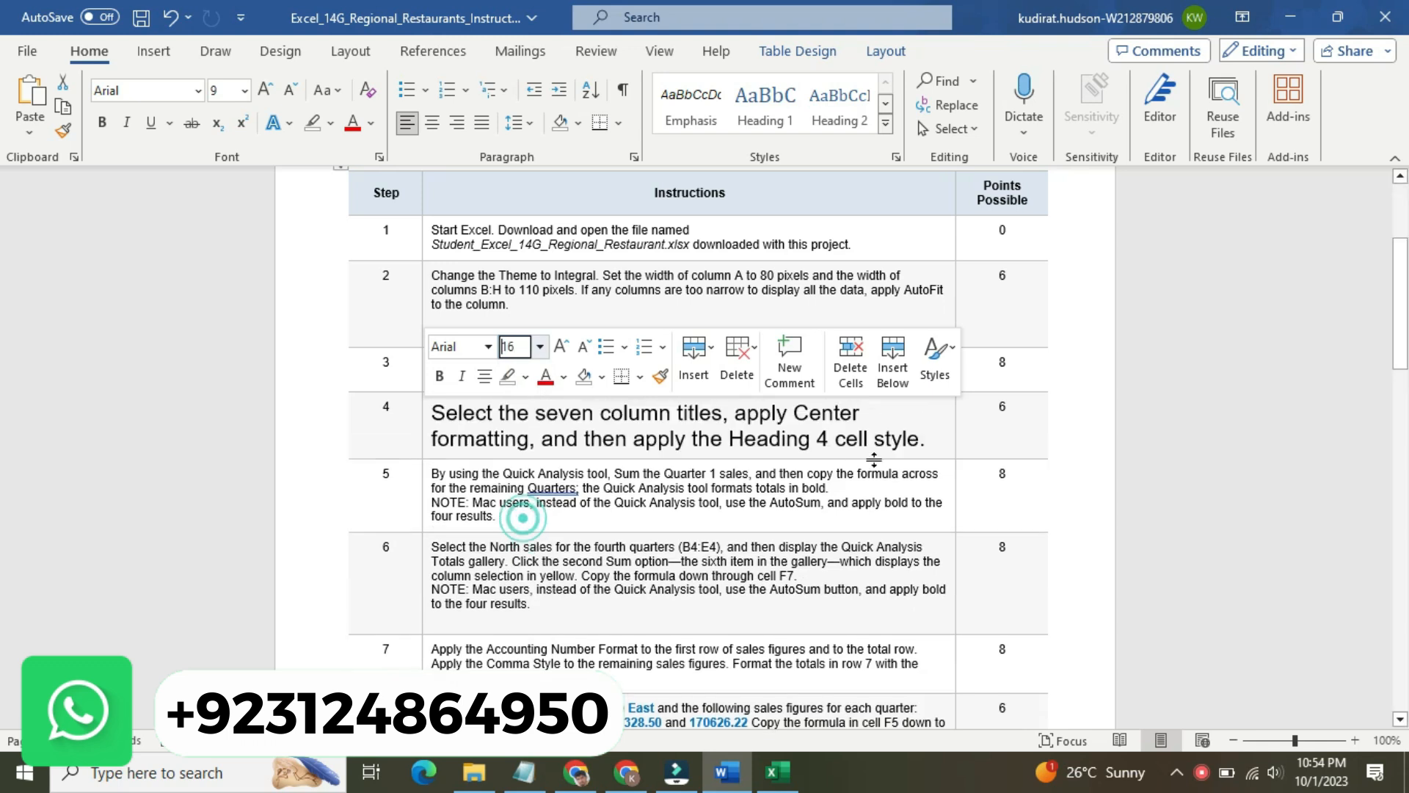
left_click(526, 387)
left_click(488, 405)
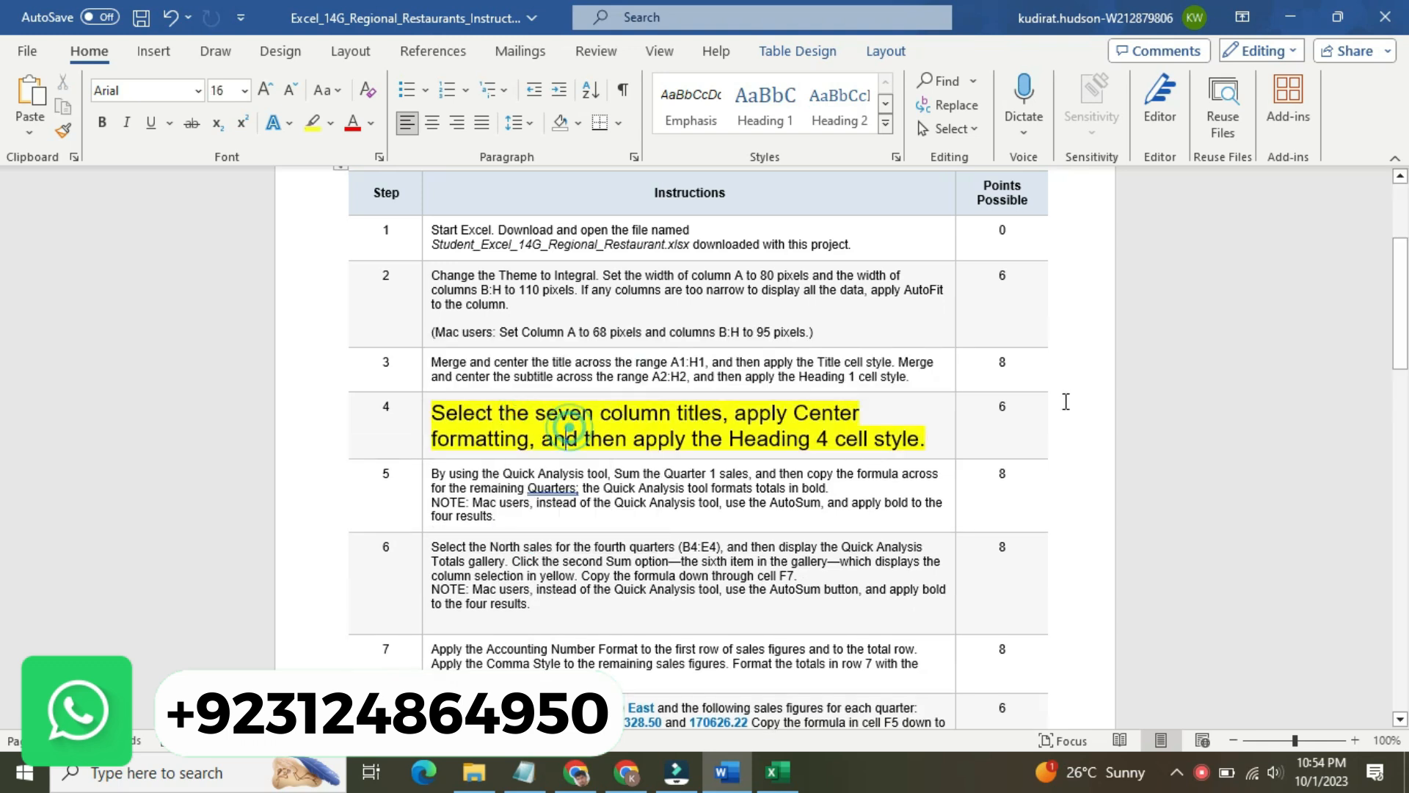
scroll(3, 362, "down", 4)
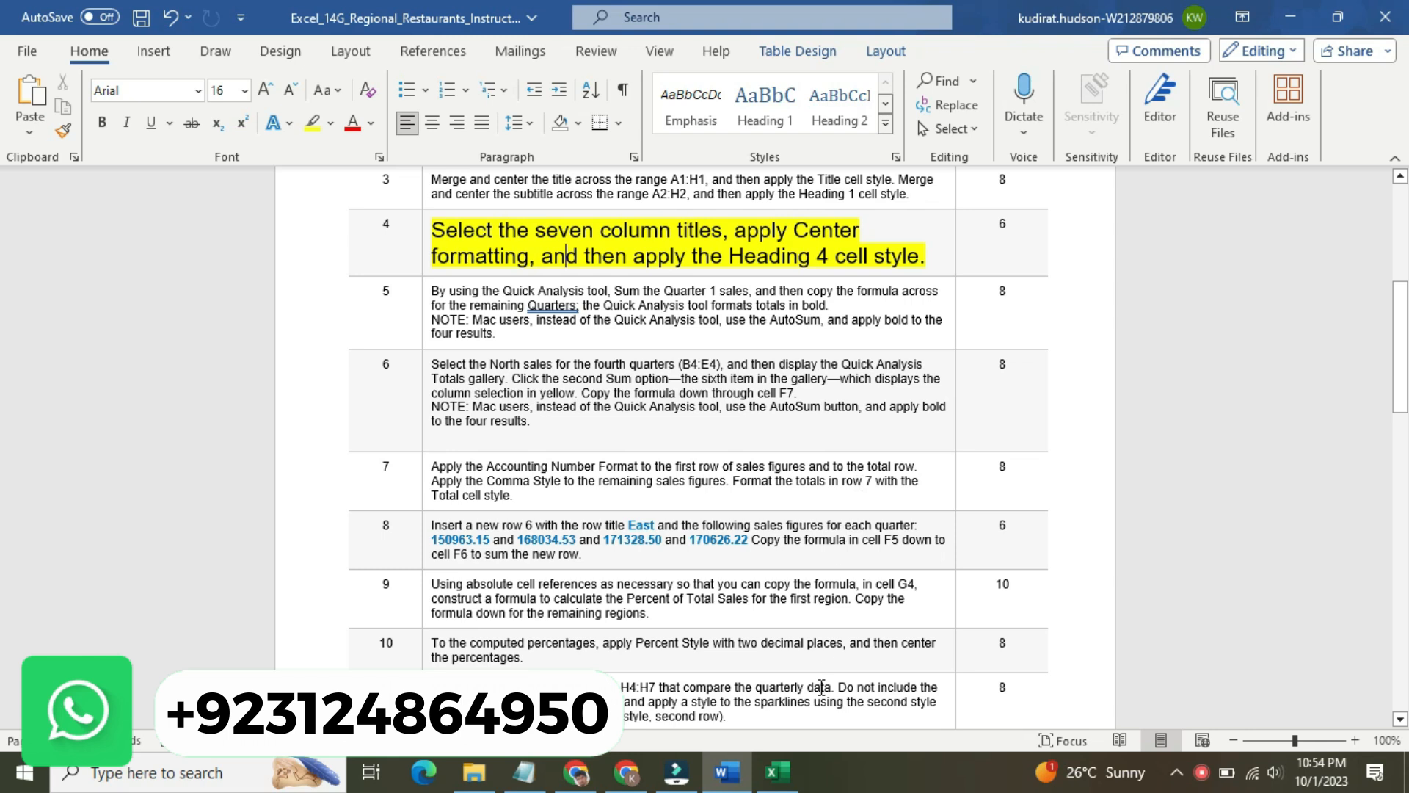
left_click(777, 771)
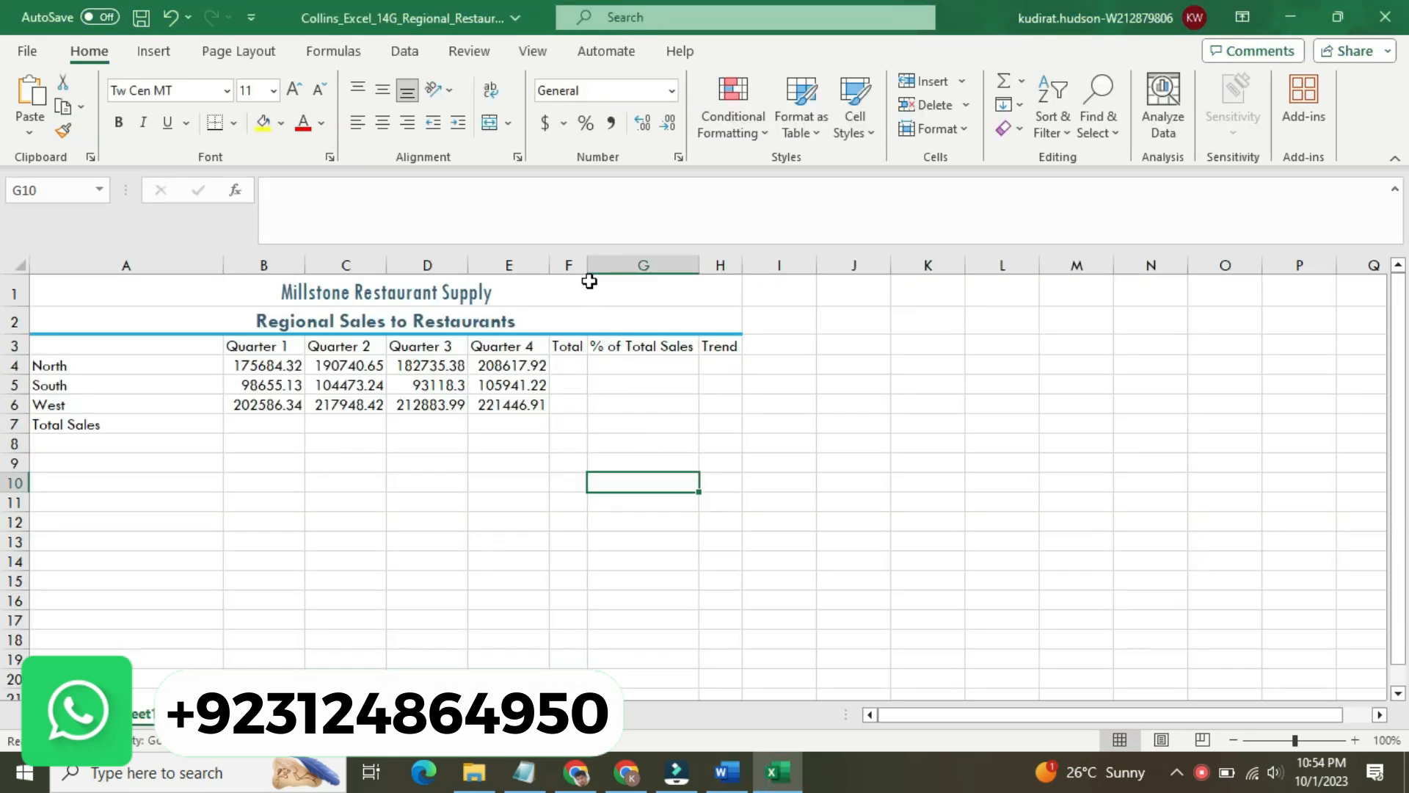
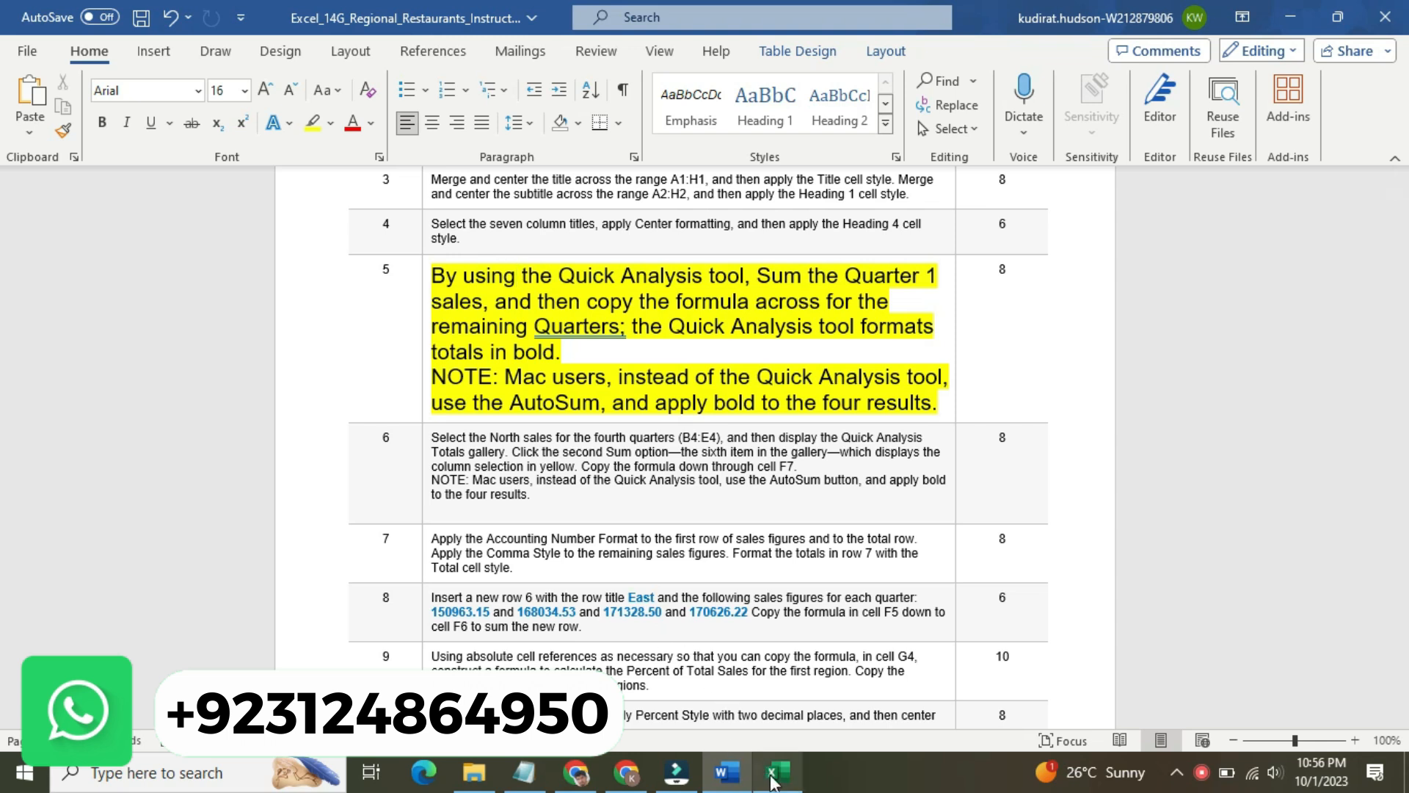
Switch to the Excel workbook and use Quick Analysis to sum the Quarter 1 sales in B4:B6 into B7
mouse_move(778, 773)
left_click(775, 707)
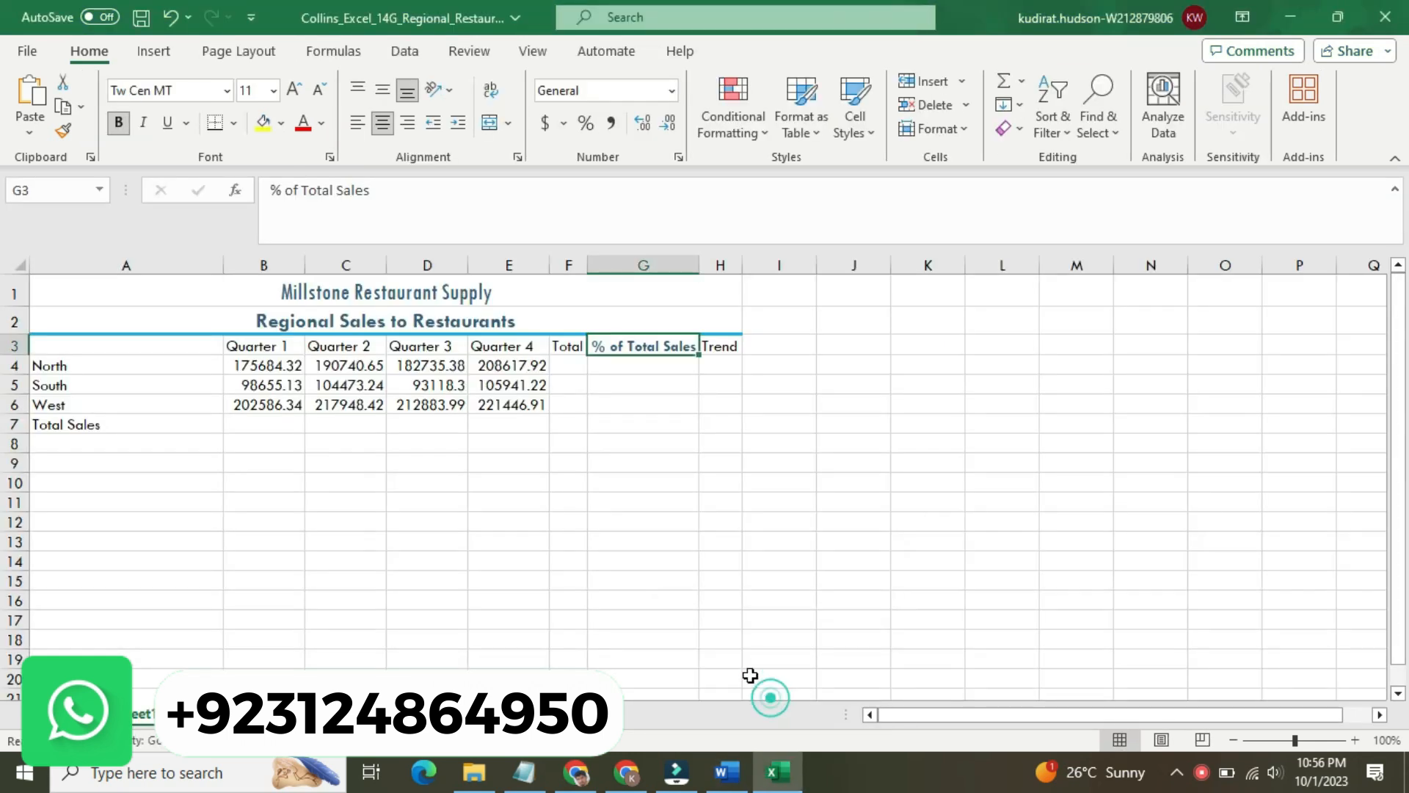
left_click_drag(279, 363, 283, 405)
left_click(320, 432)
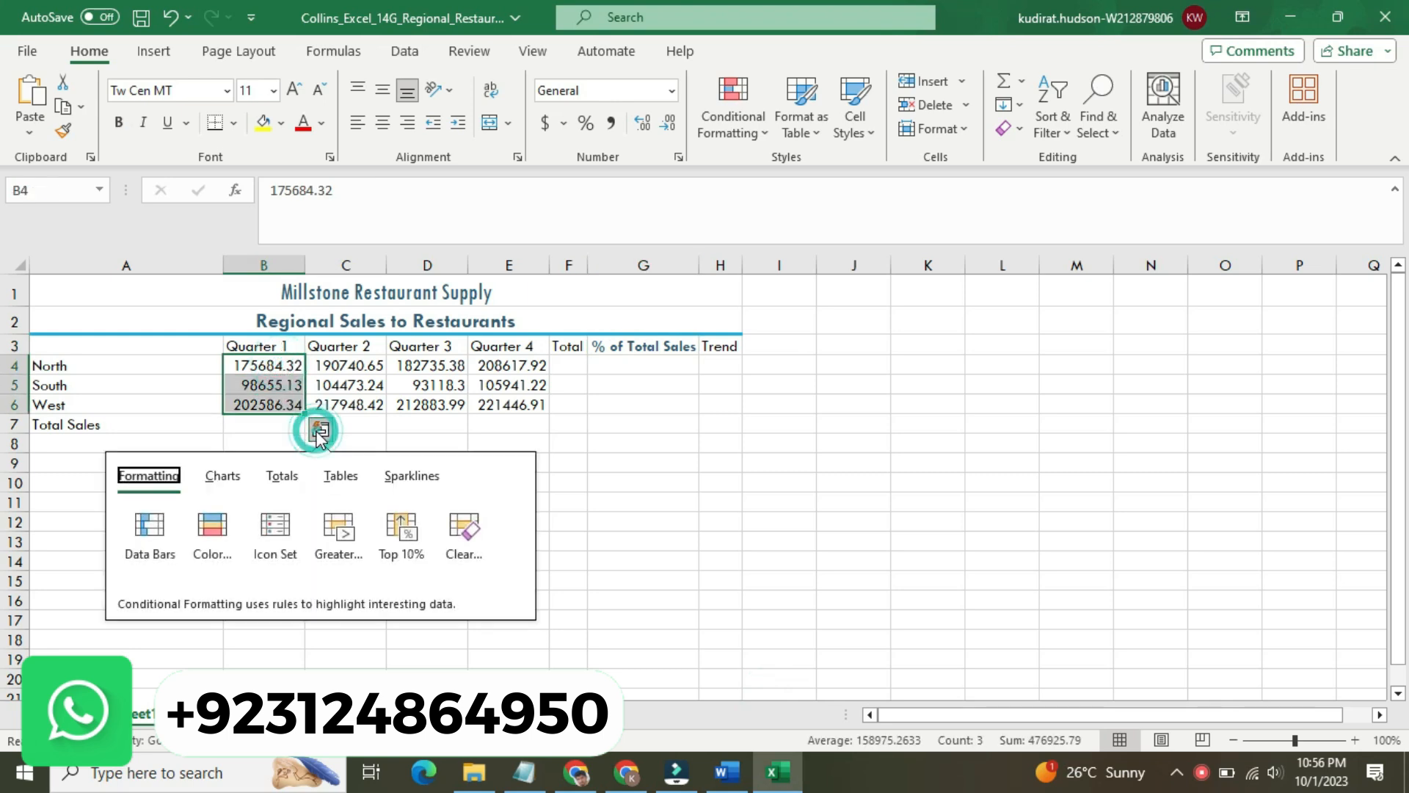
left_click(279, 477)
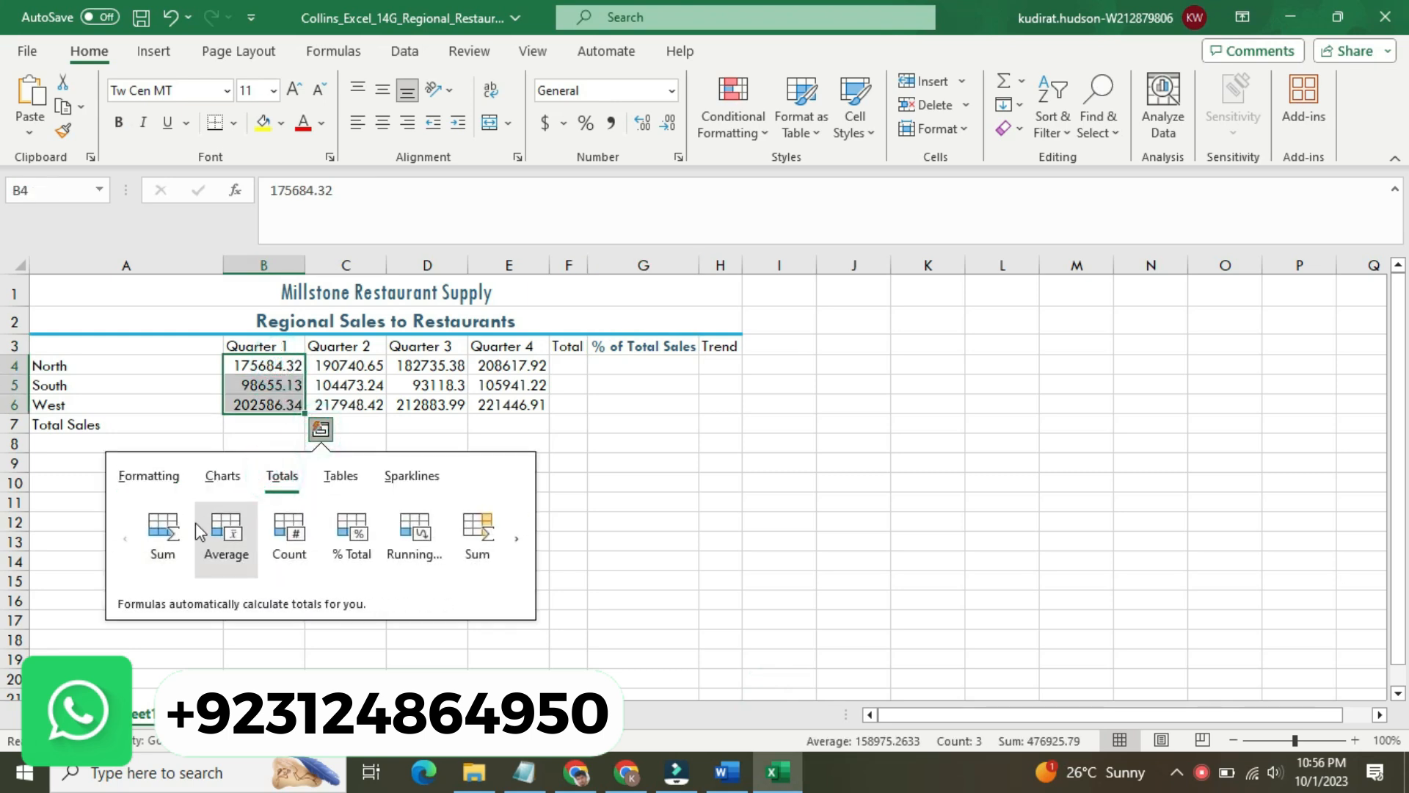
left_click(165, 538)
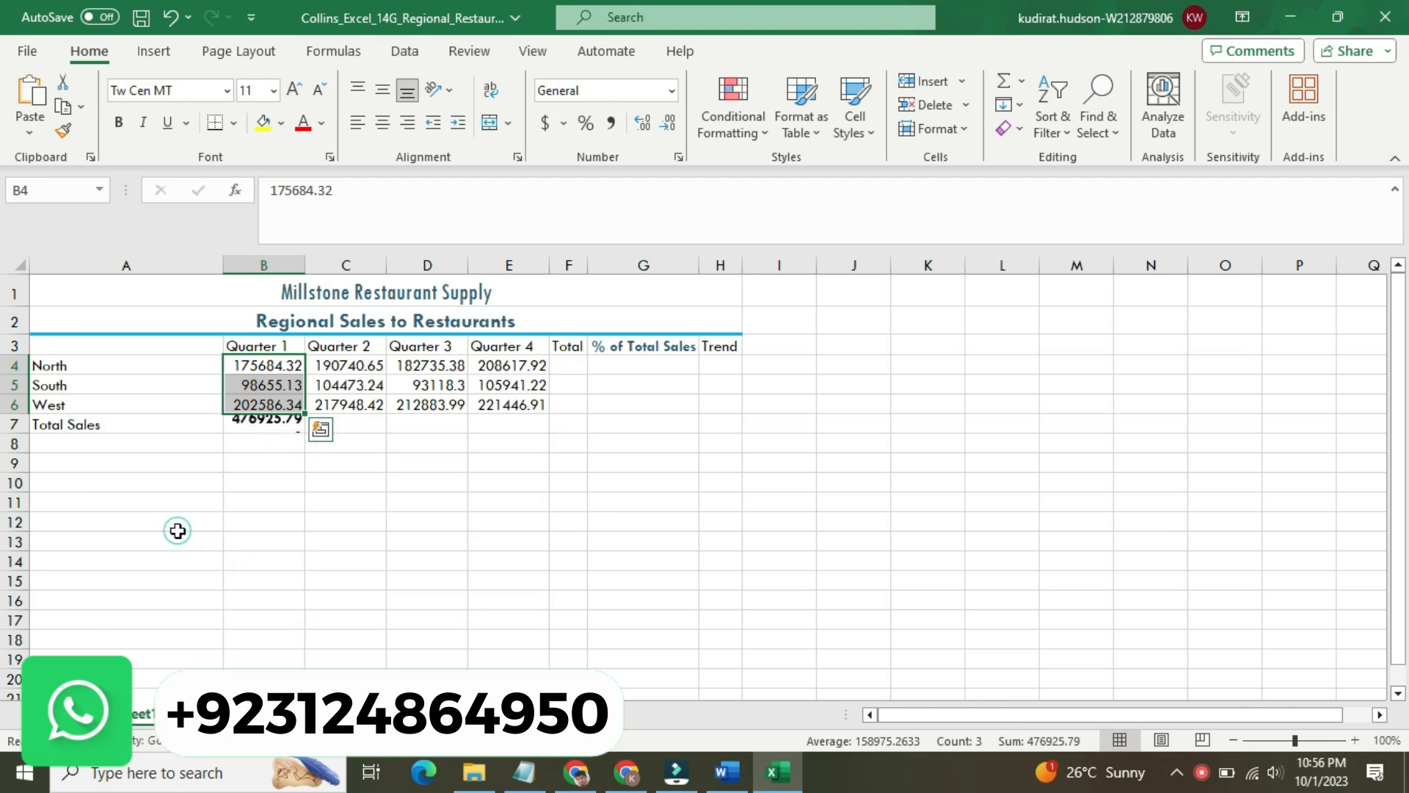
left_click(284, 462)
Copy the Quarter 1 total formula in B7 across through E7 for the remaining quarters
left_click(292, 420)
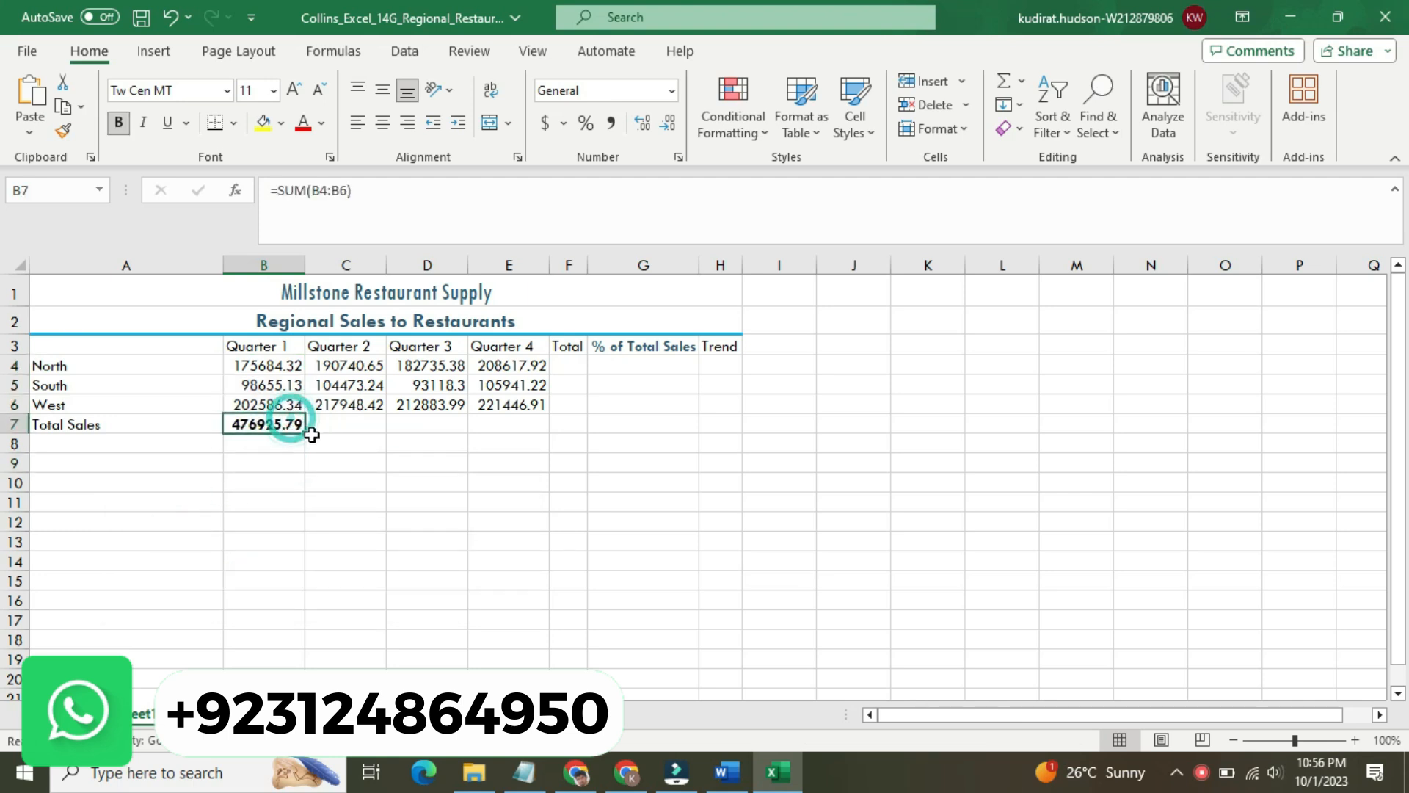
left_click_drag(304, 433, 524, 433)
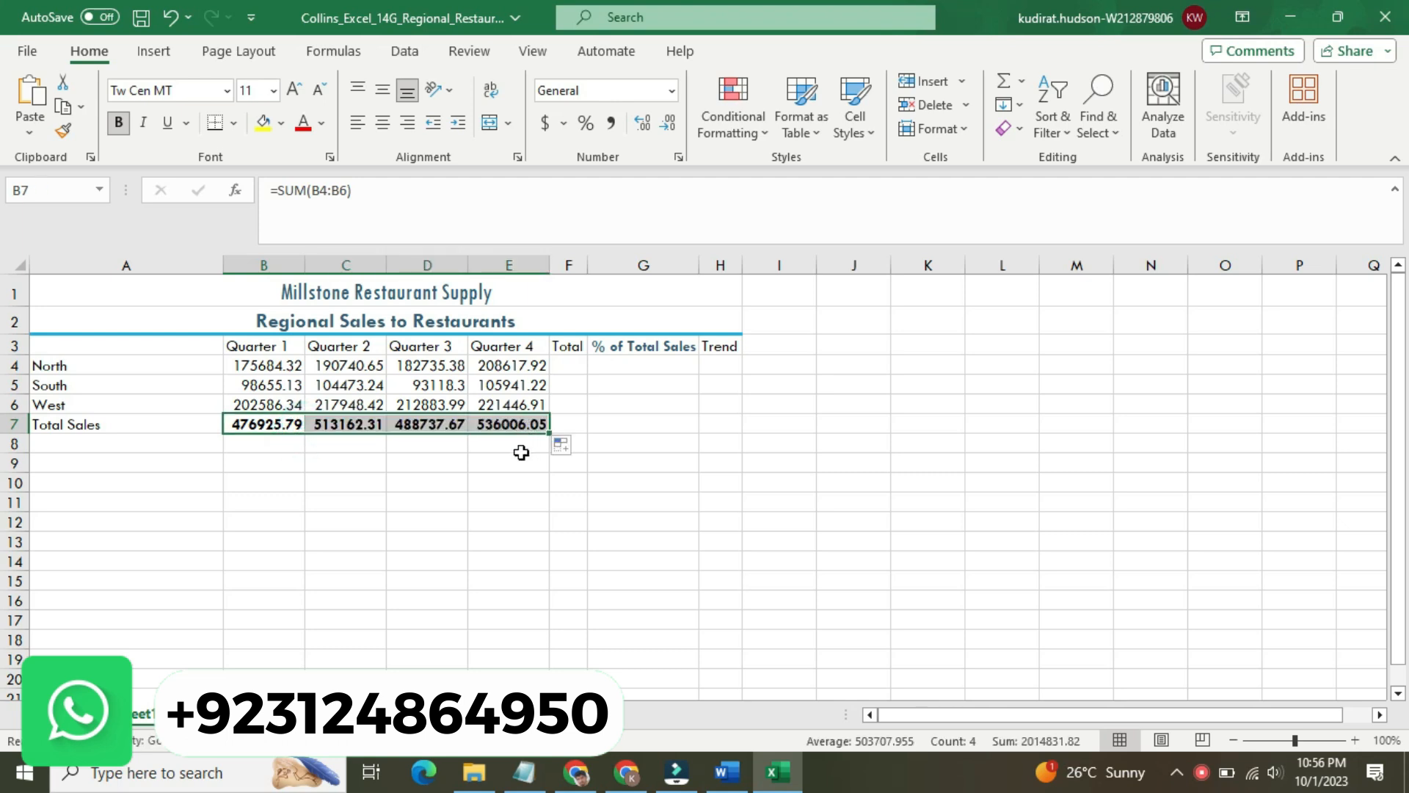
left_click(519, 458)
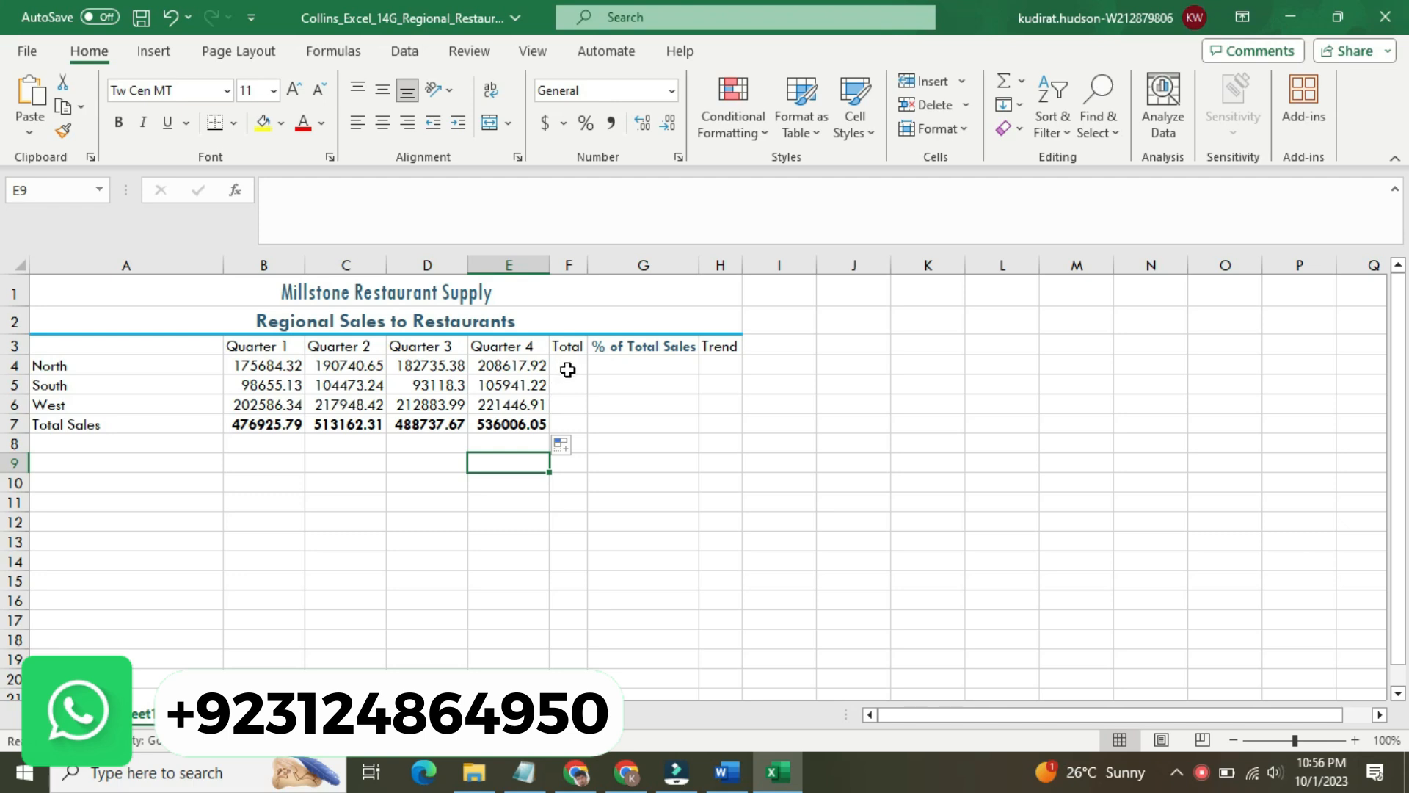
Switch to the Word instructions, reset the step 5 text to 9 pt and remove its highlighting
left_click(727, 772)
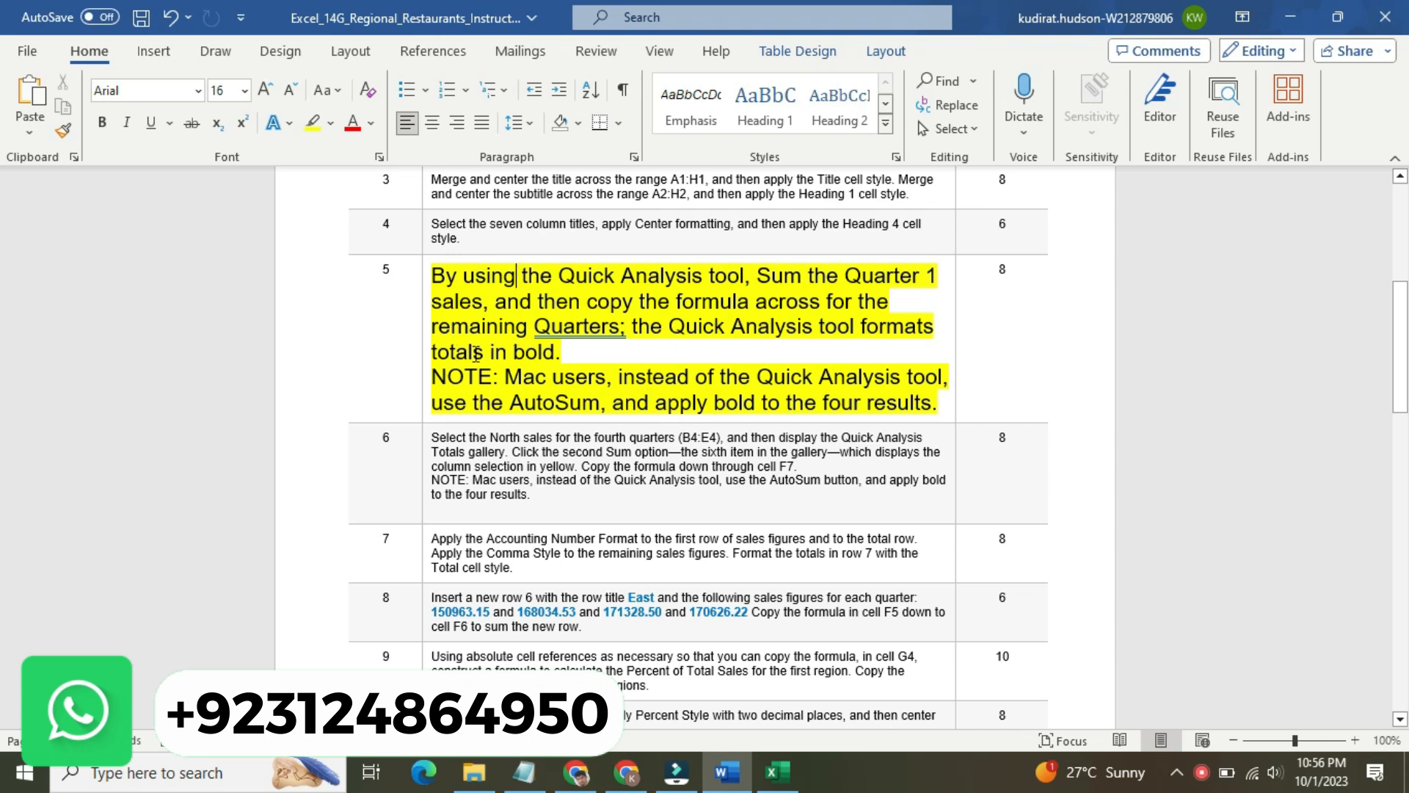
left_click(421, 279)
left_click(540, 211)
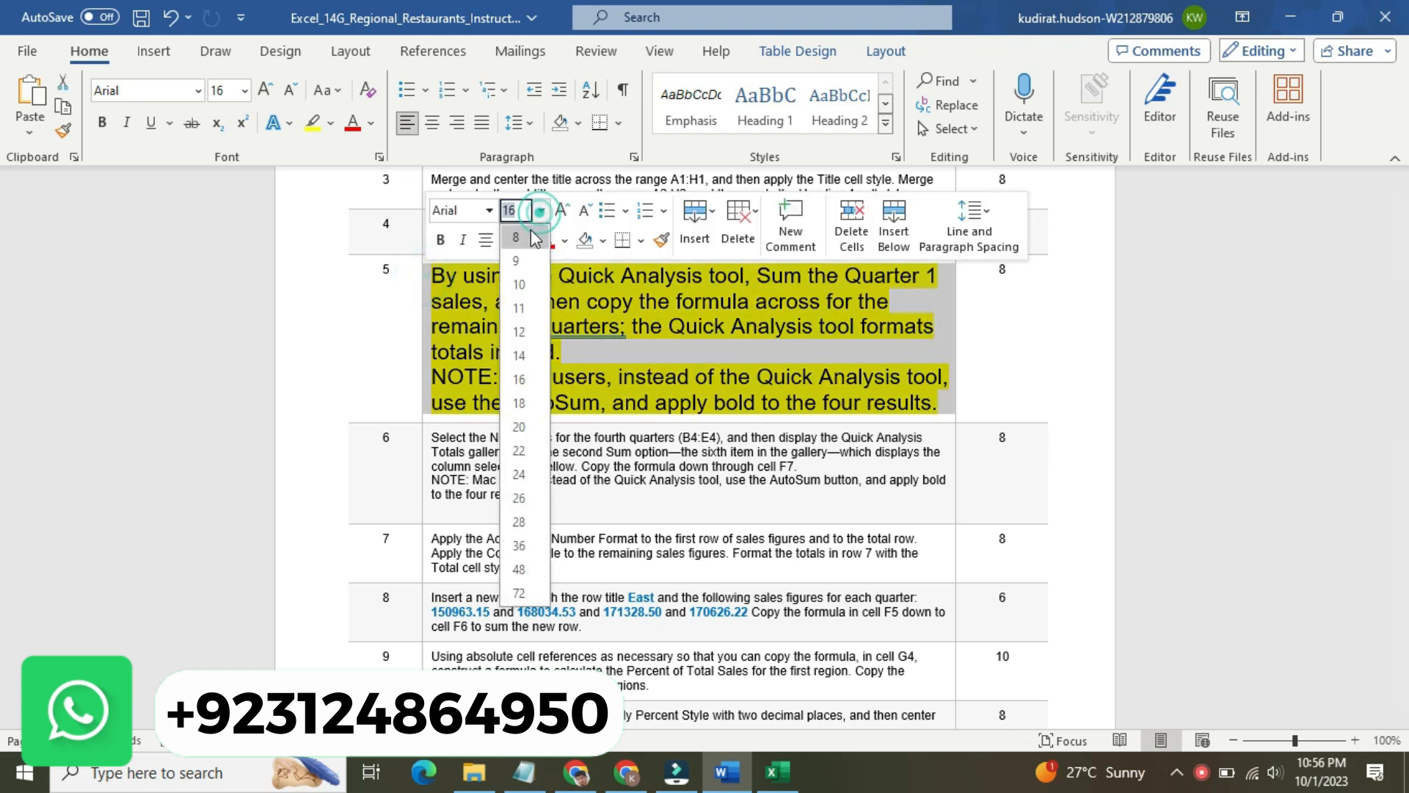
left_click(519, 261)
left_click(526, 240)
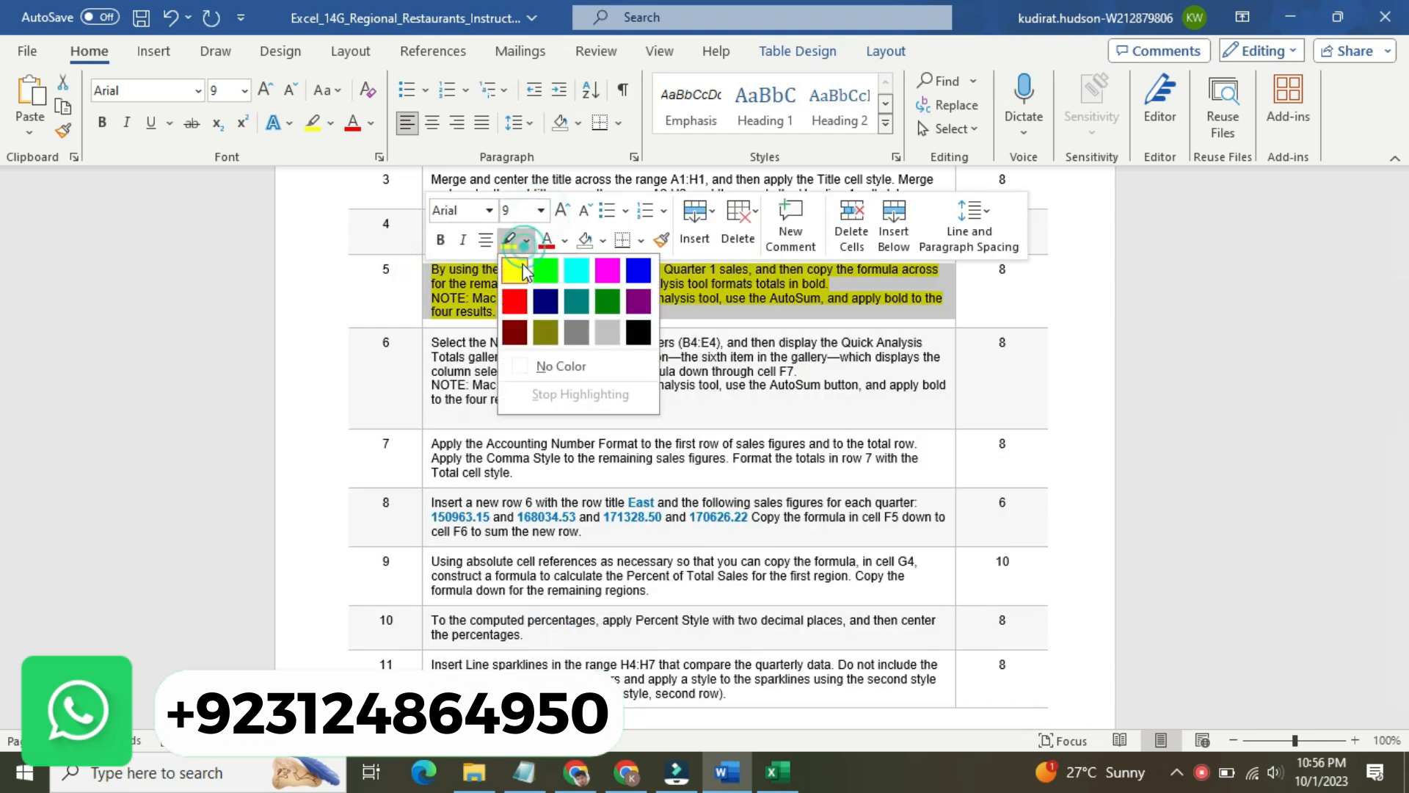
left_click(543, 364)
Enlarge the step 6 instruction text to 16 pt and highlight it in yellow
left_click(424, 344)
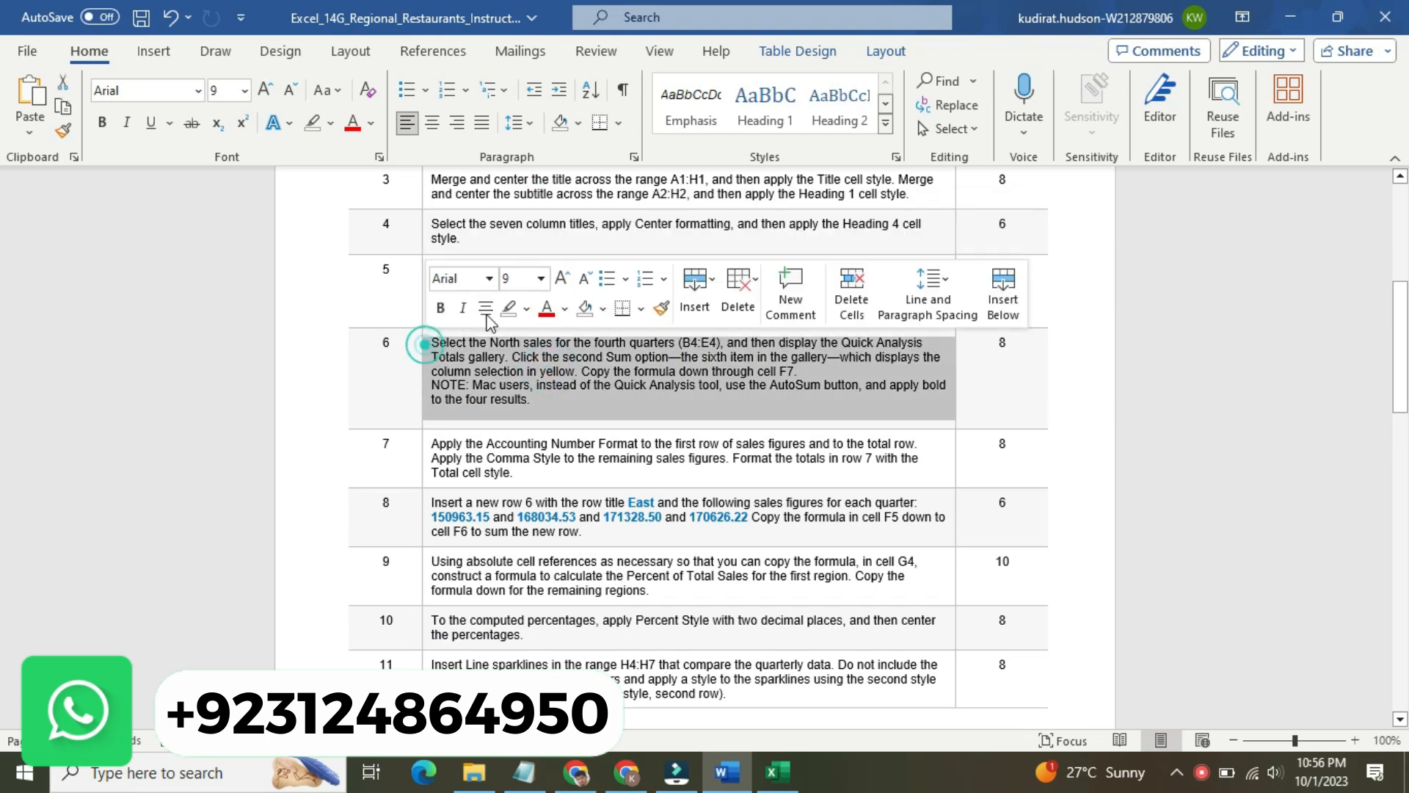
left_click(541, 285)
left_click(522, 444)
left_click(526, 317)
left_click(516, 332)
left_click(476, 346)
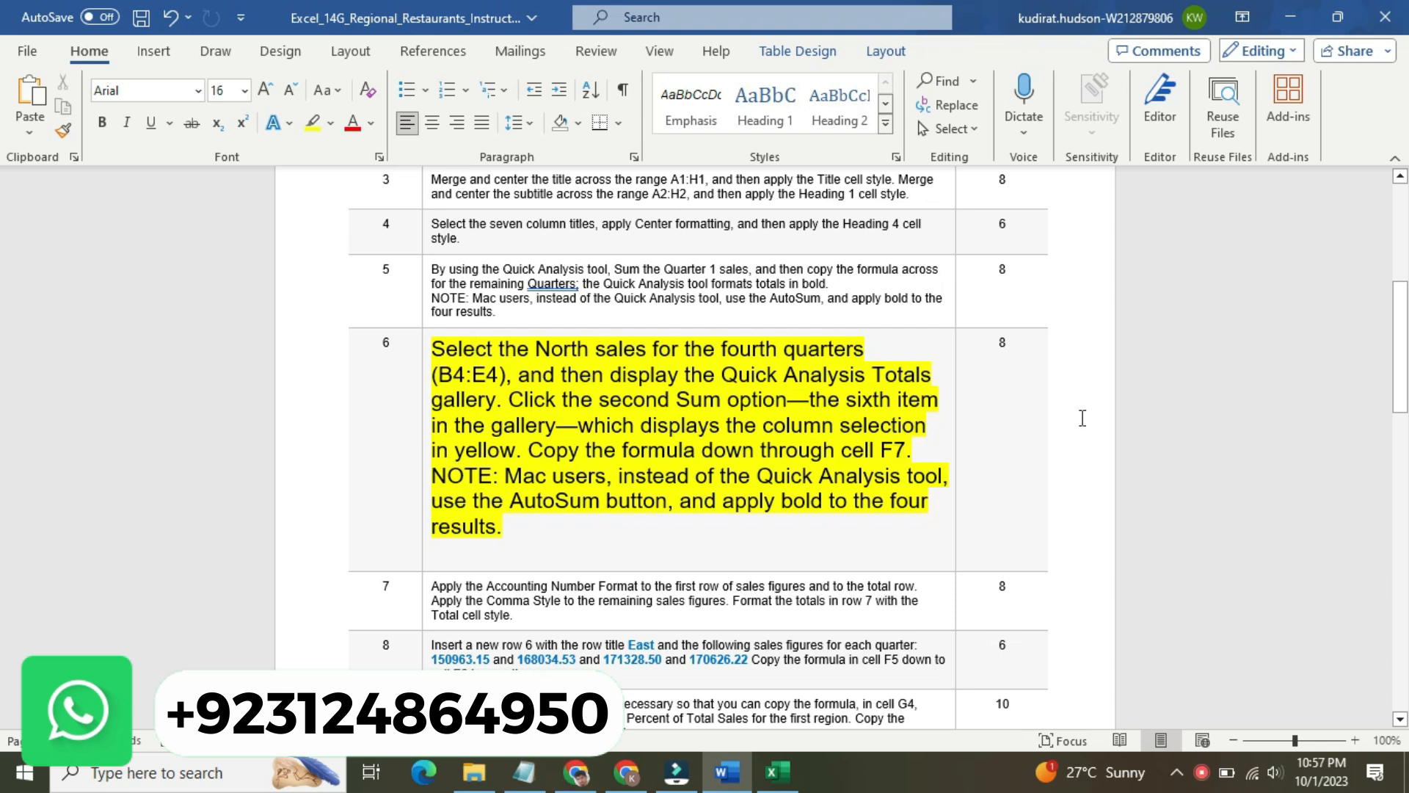
left_click_drag(1401, 339, 1402, 369)
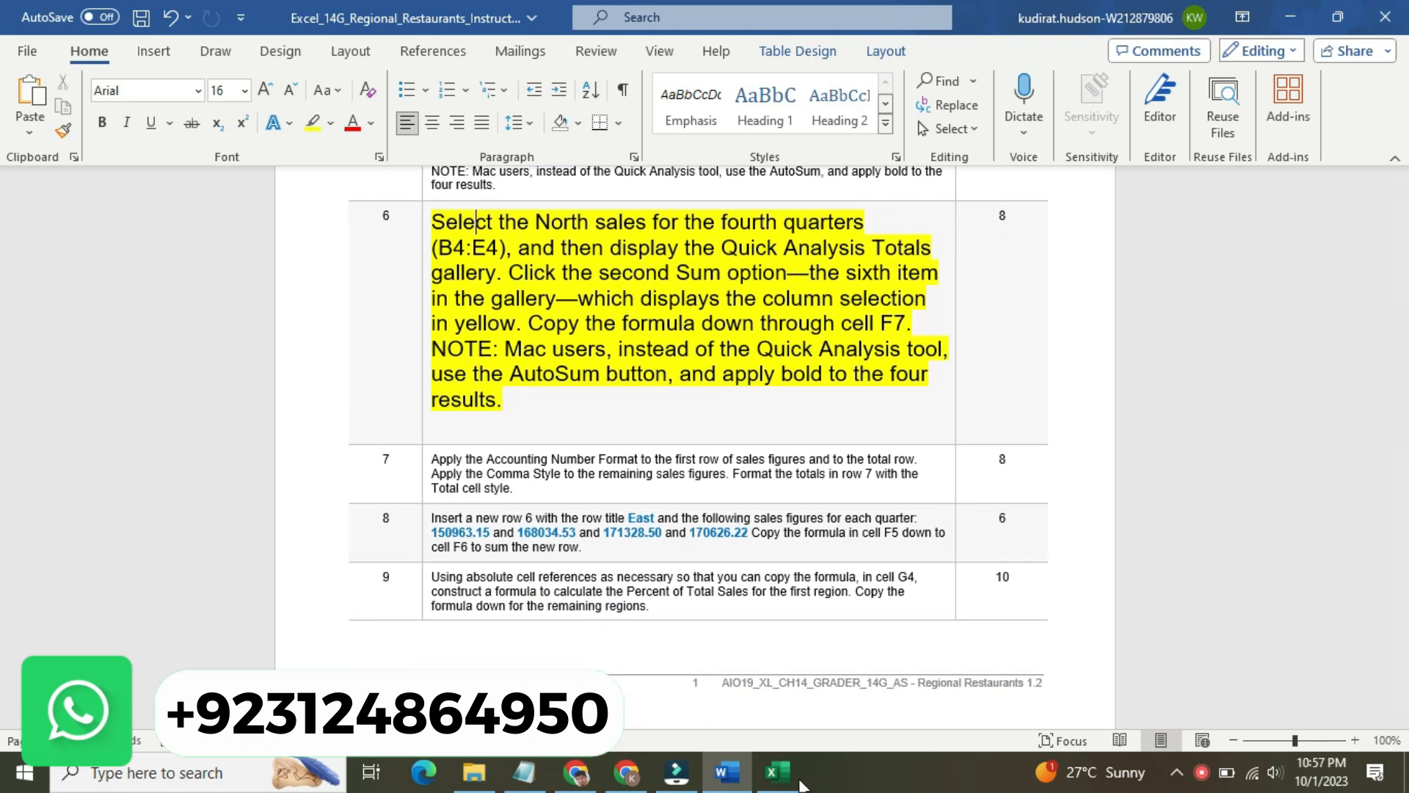
Switch to the Excel workbook and enter a SUM formula for B4:E4 in cell F4 to total the North sales
left_click(776, 781)
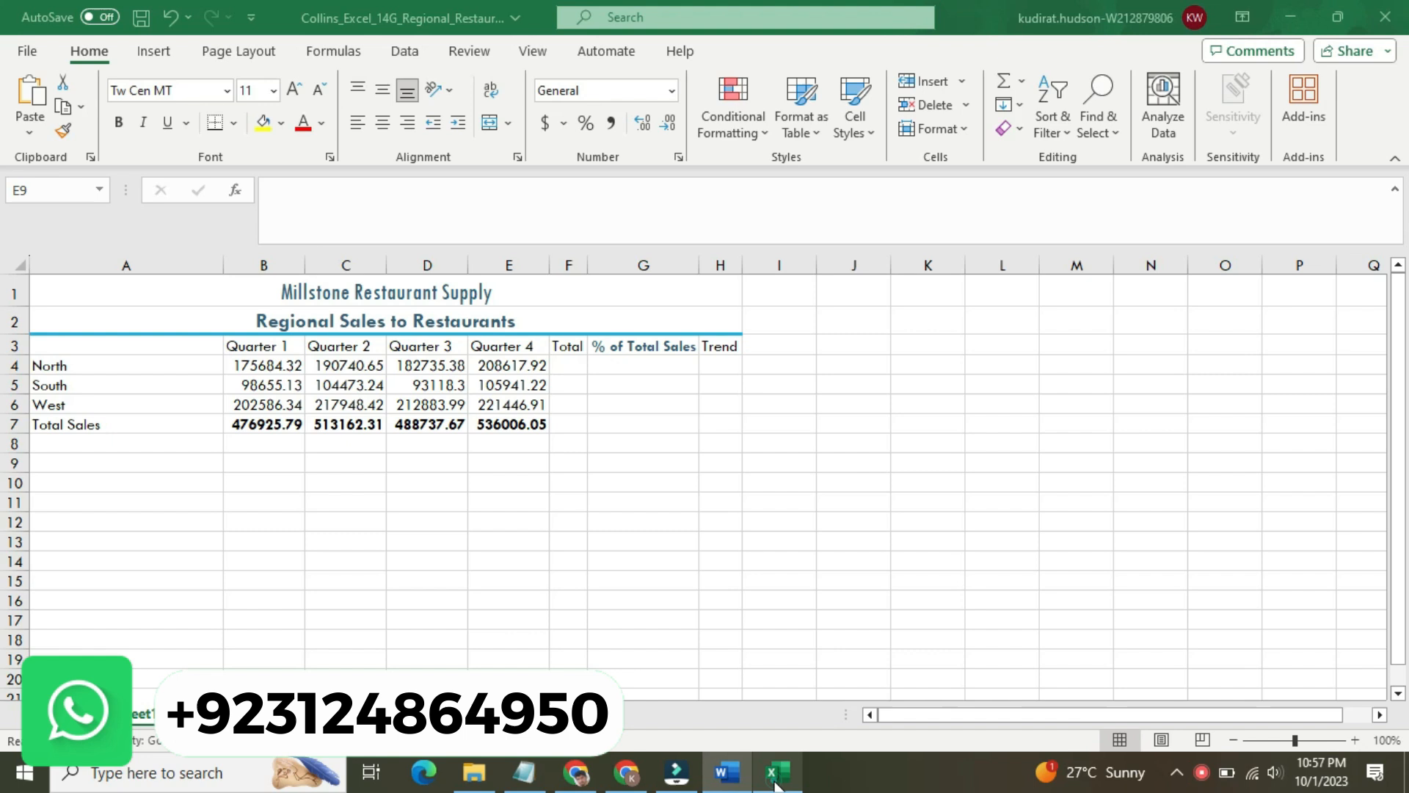
left_click(566, 366)
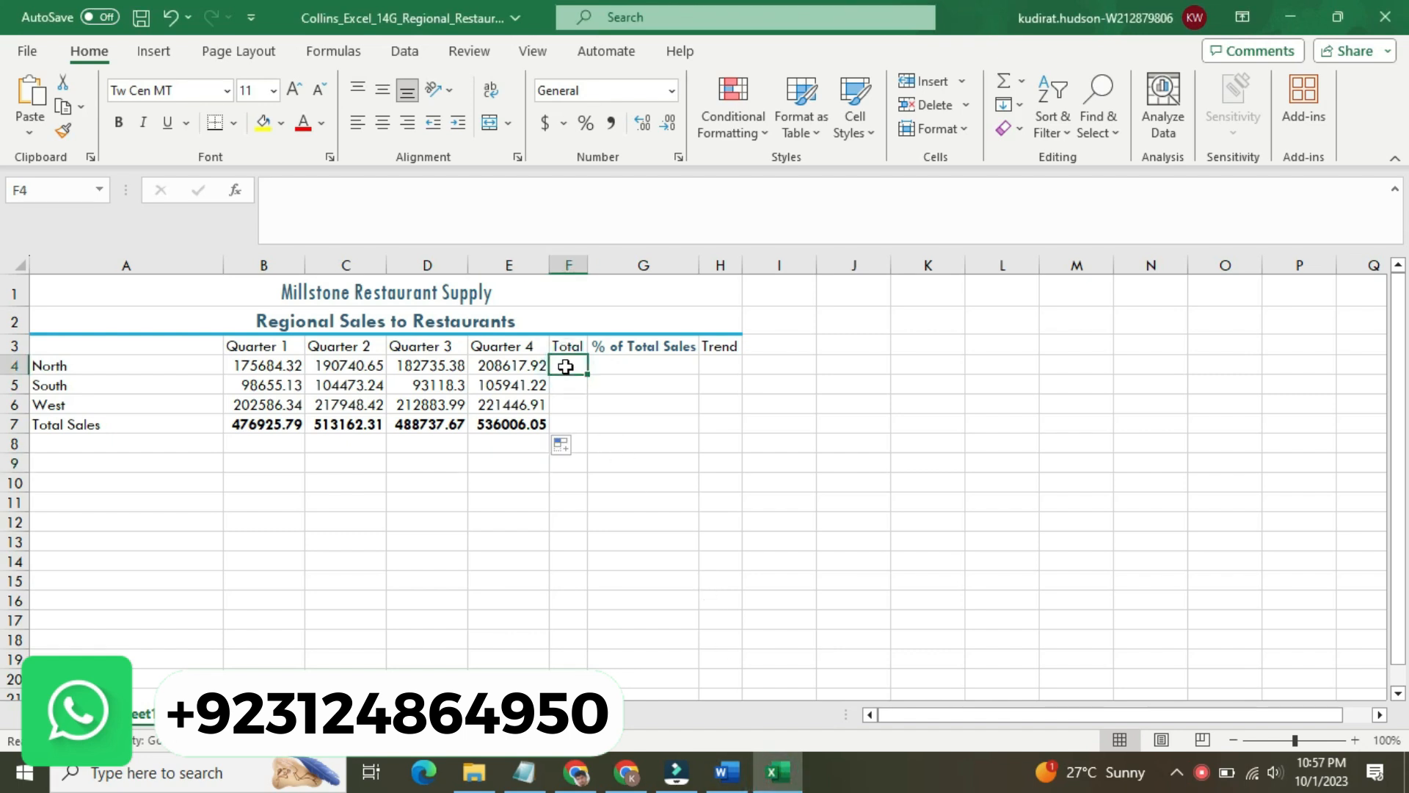
type("=sum")
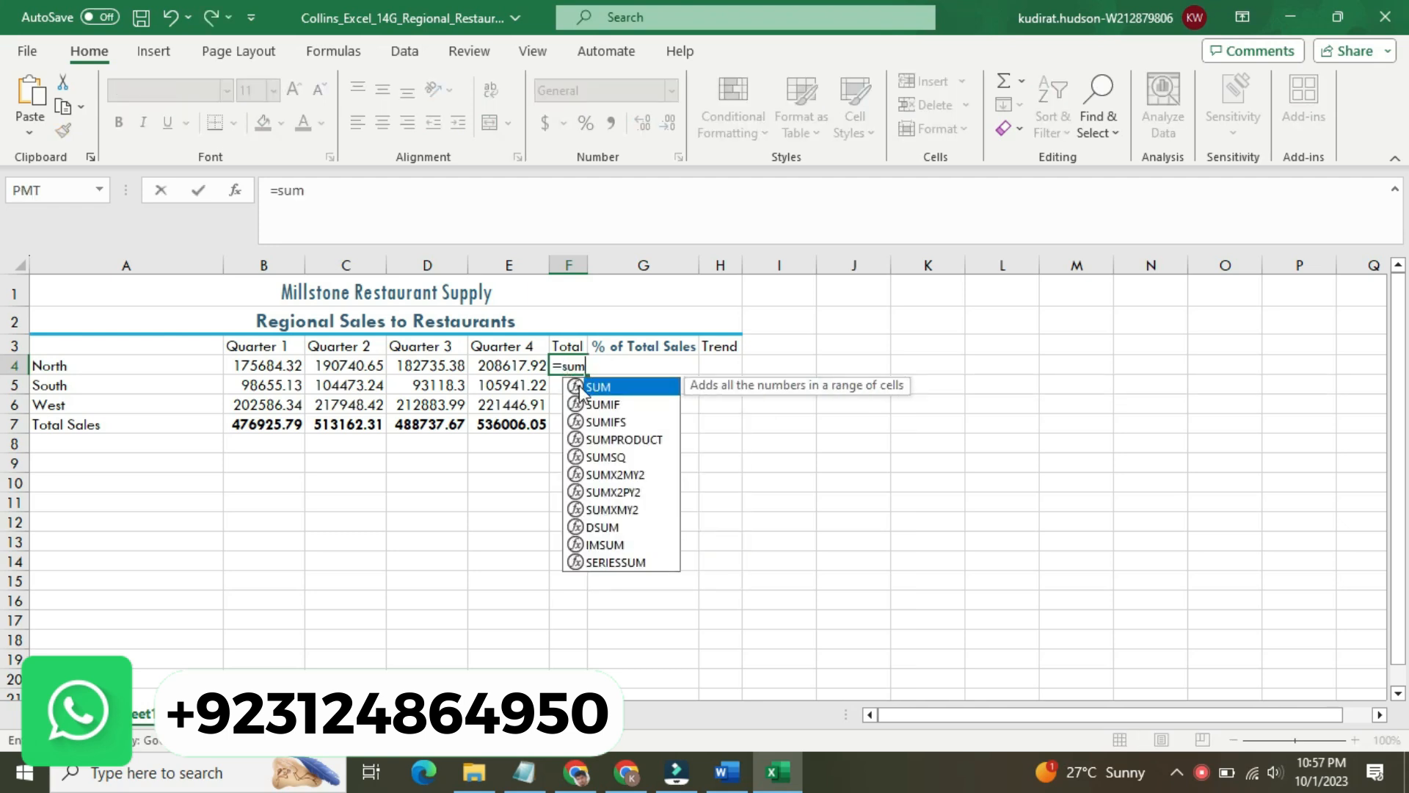
double_click(596, 391)
left_click(291, 366)
left_click_drag(292, 369, 481, 365)
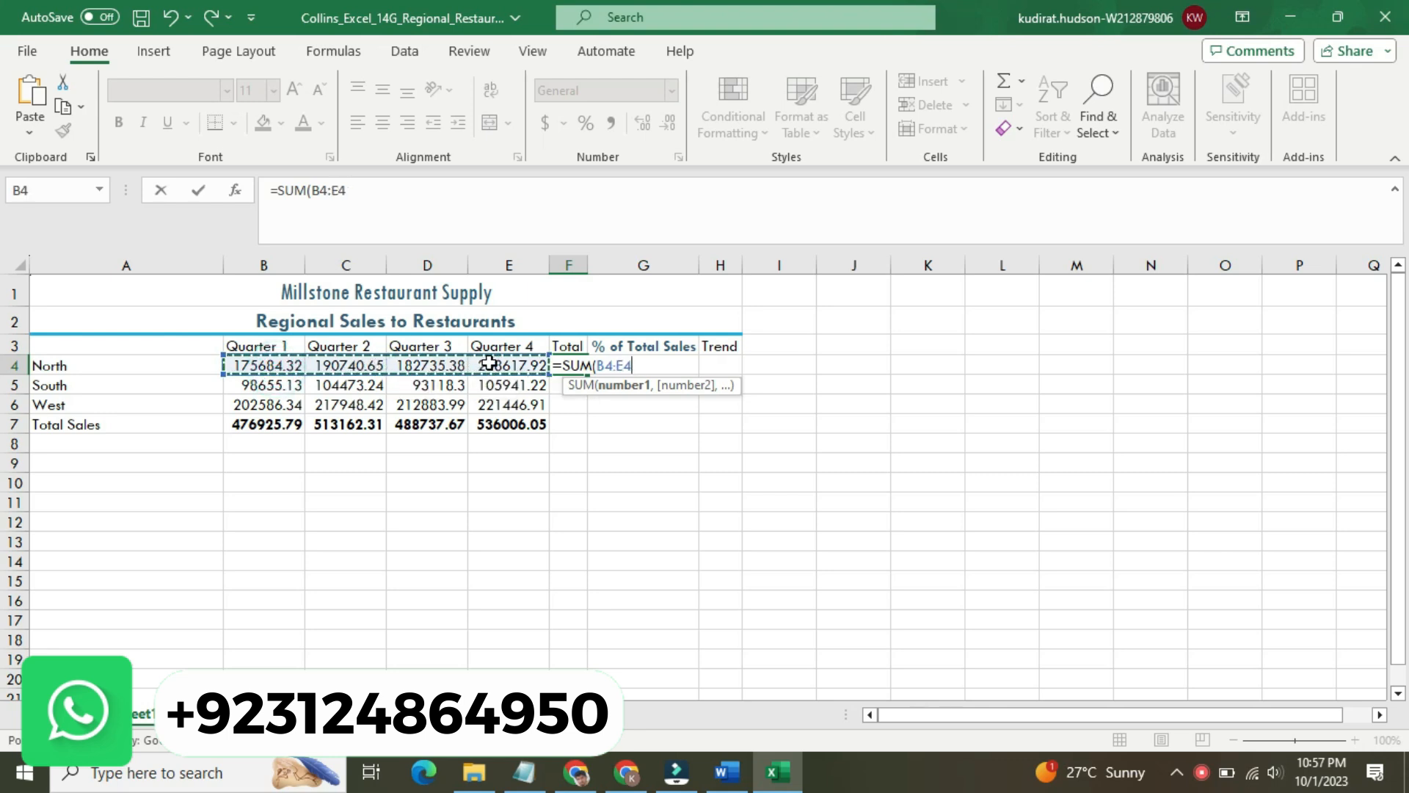
key("Return")
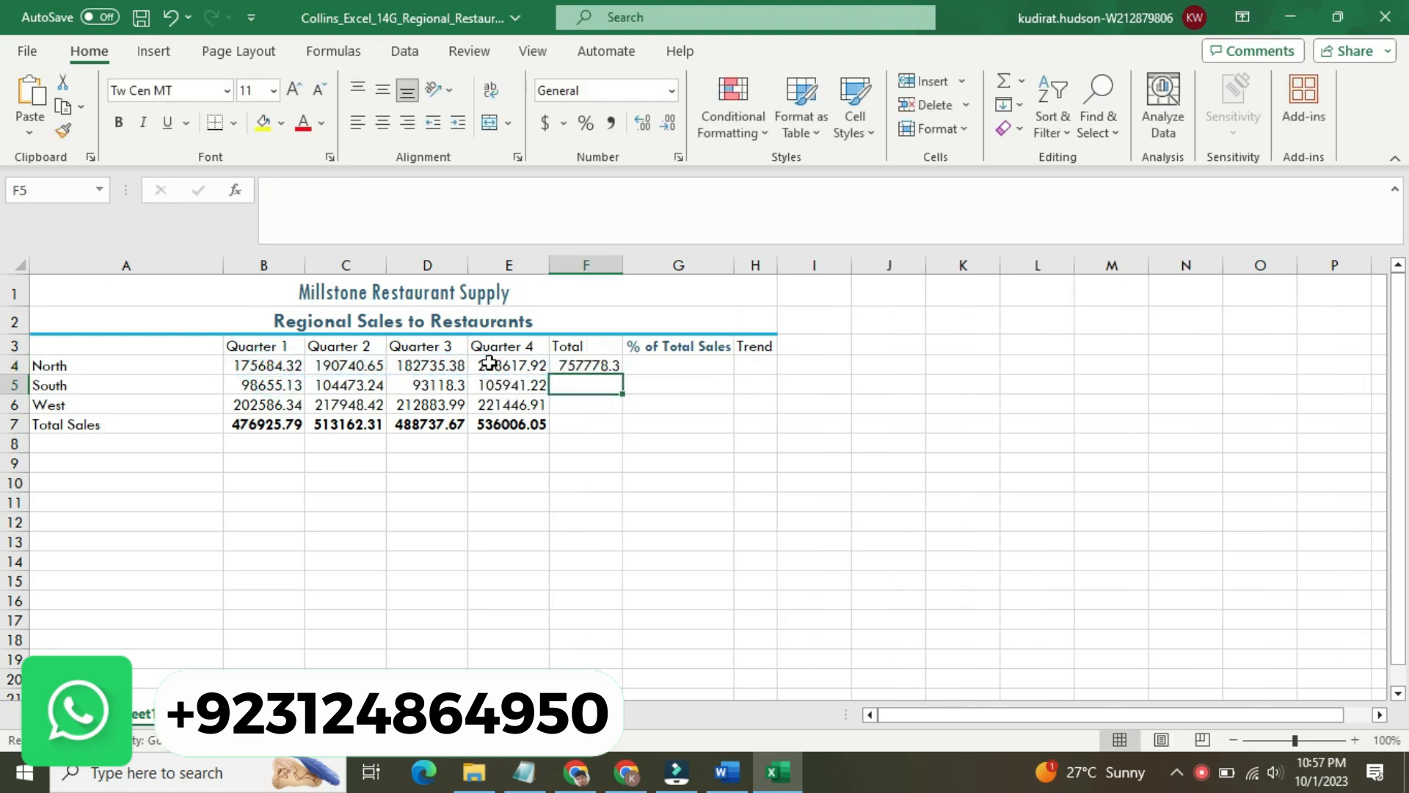
Copy the total formula from F4 down through F7 and make the four totals bold
left_click(589, 361)
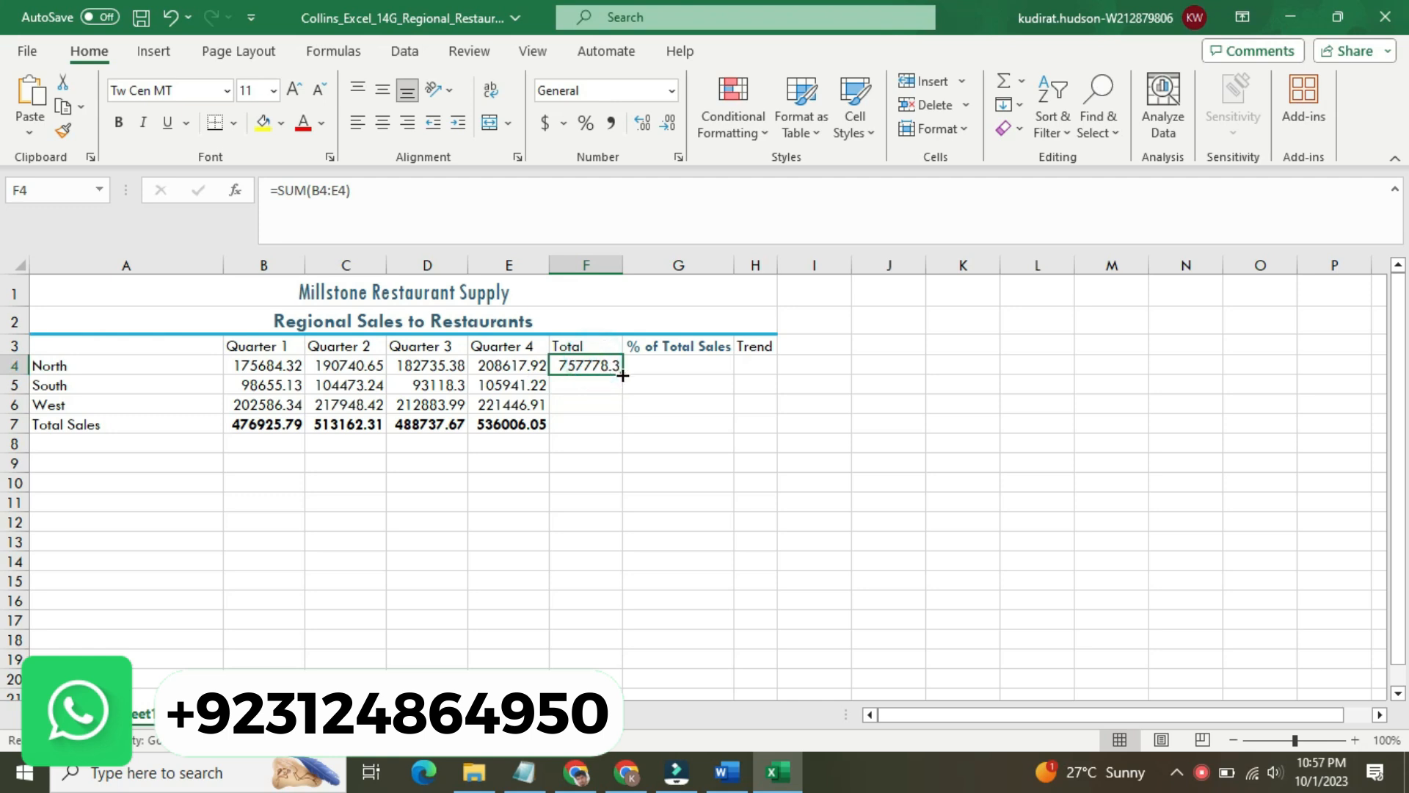
left_click_drag(623, 373, 628, 429)
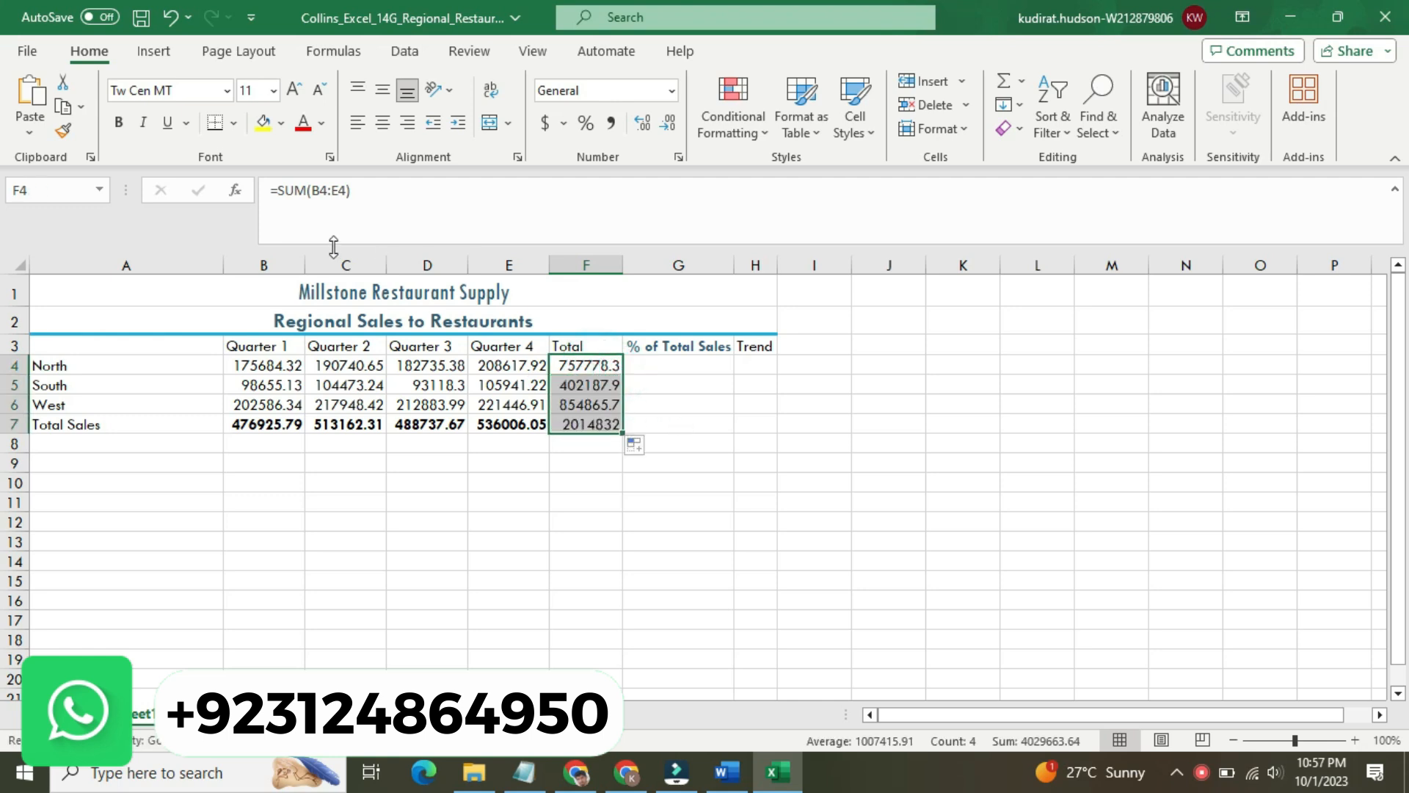
left_click(119, 122)
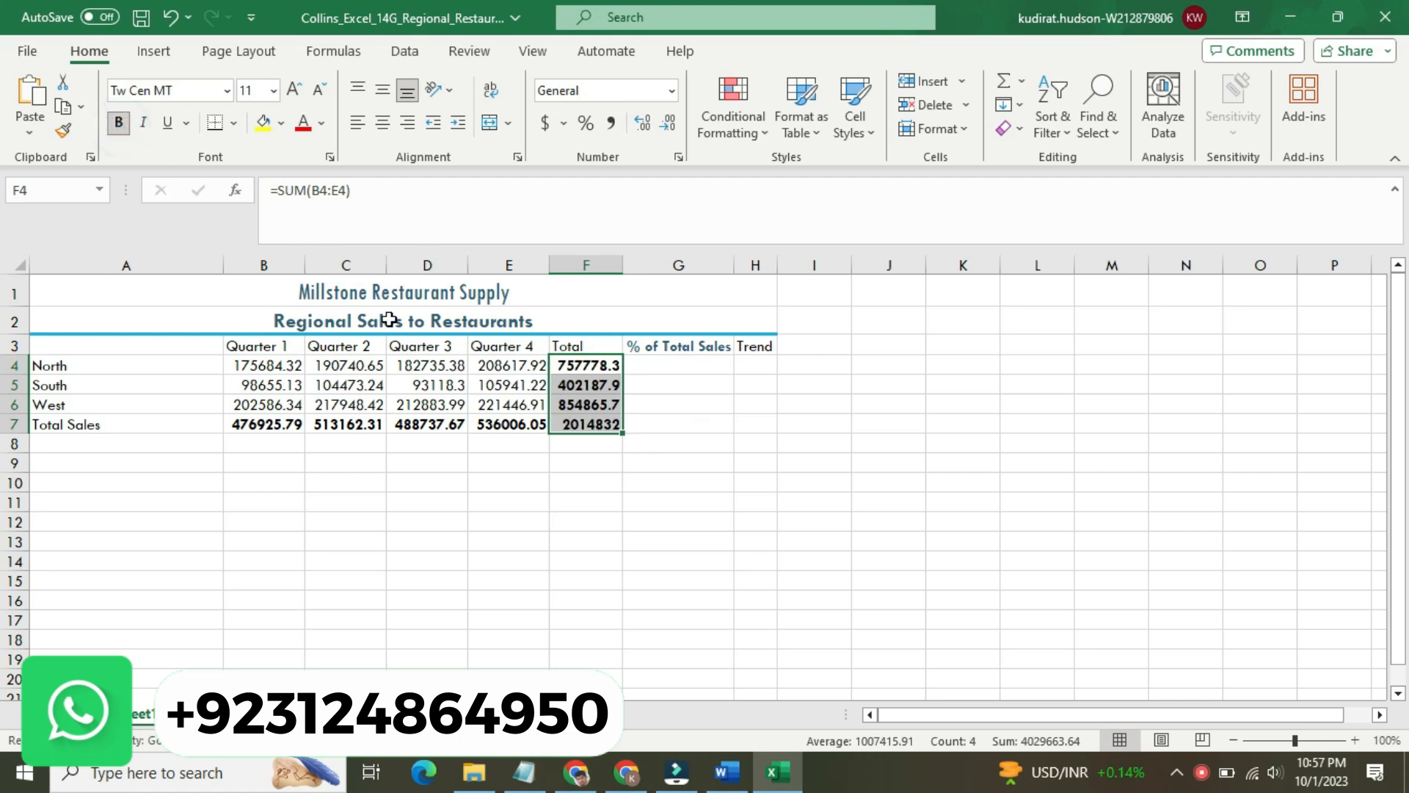
left_click(567, 534)
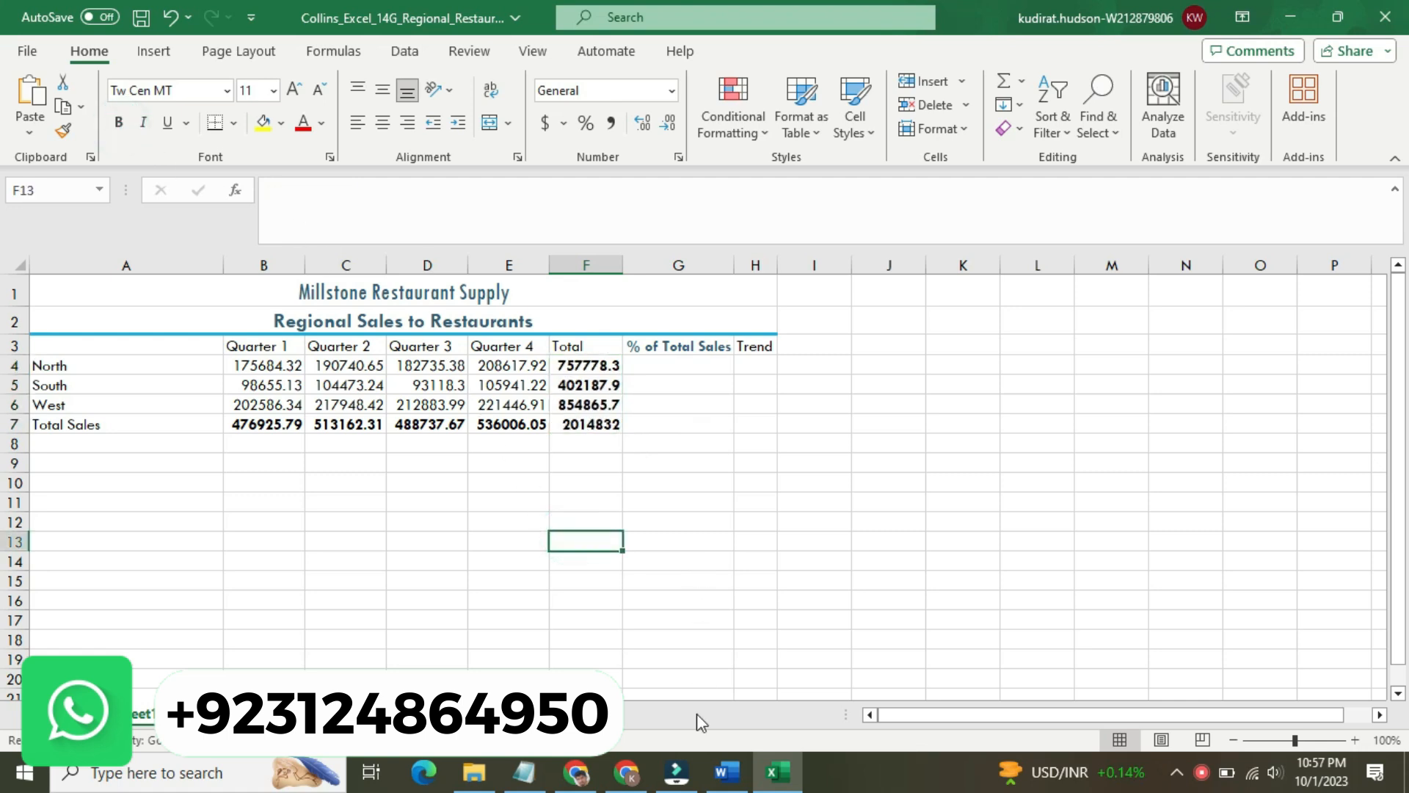
Switch to the Word instructions, reset the step 6 text to 9 pt and remove its highlighting
mouse_move(729, 772)
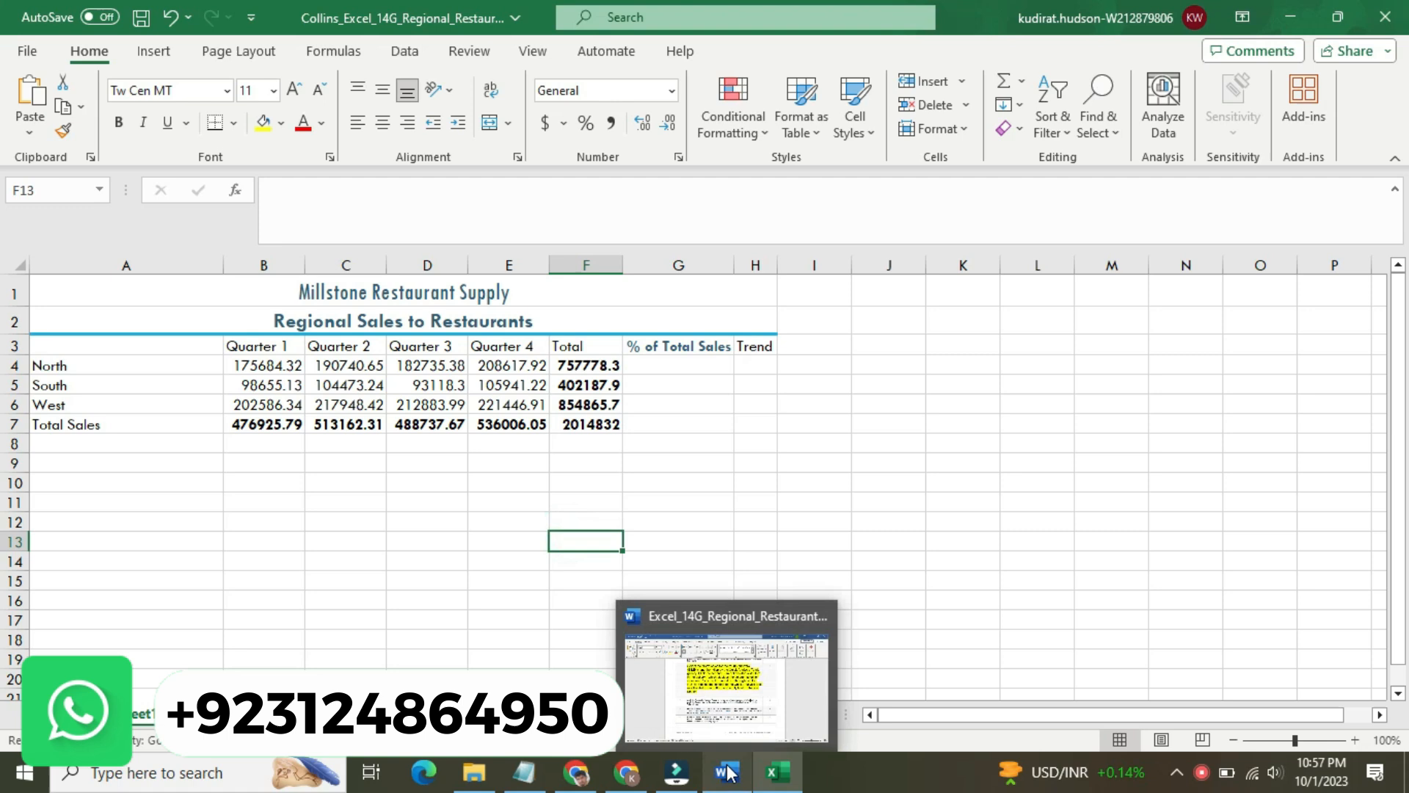
left_click(725, 688)
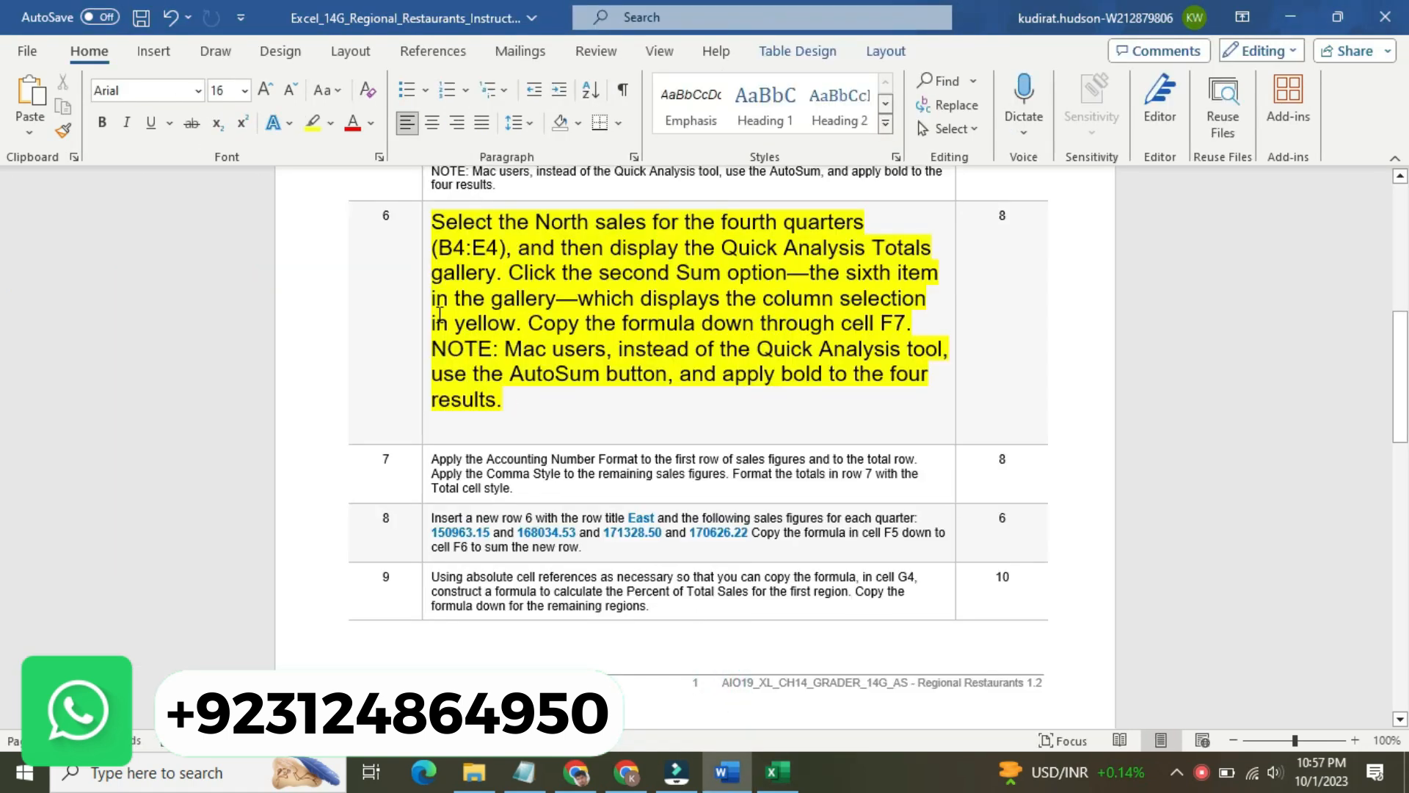
left_click(422, 290)
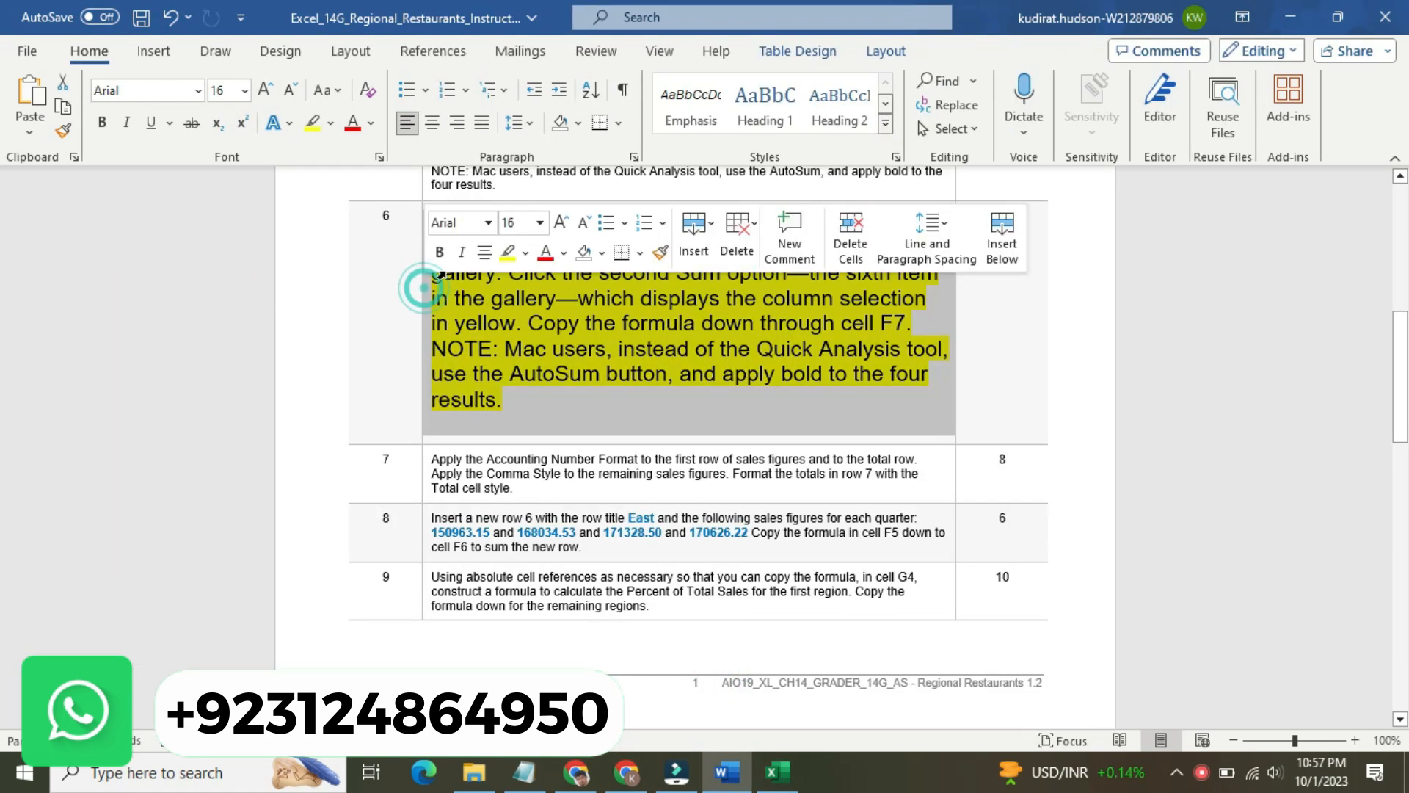
left_click(540, 223)
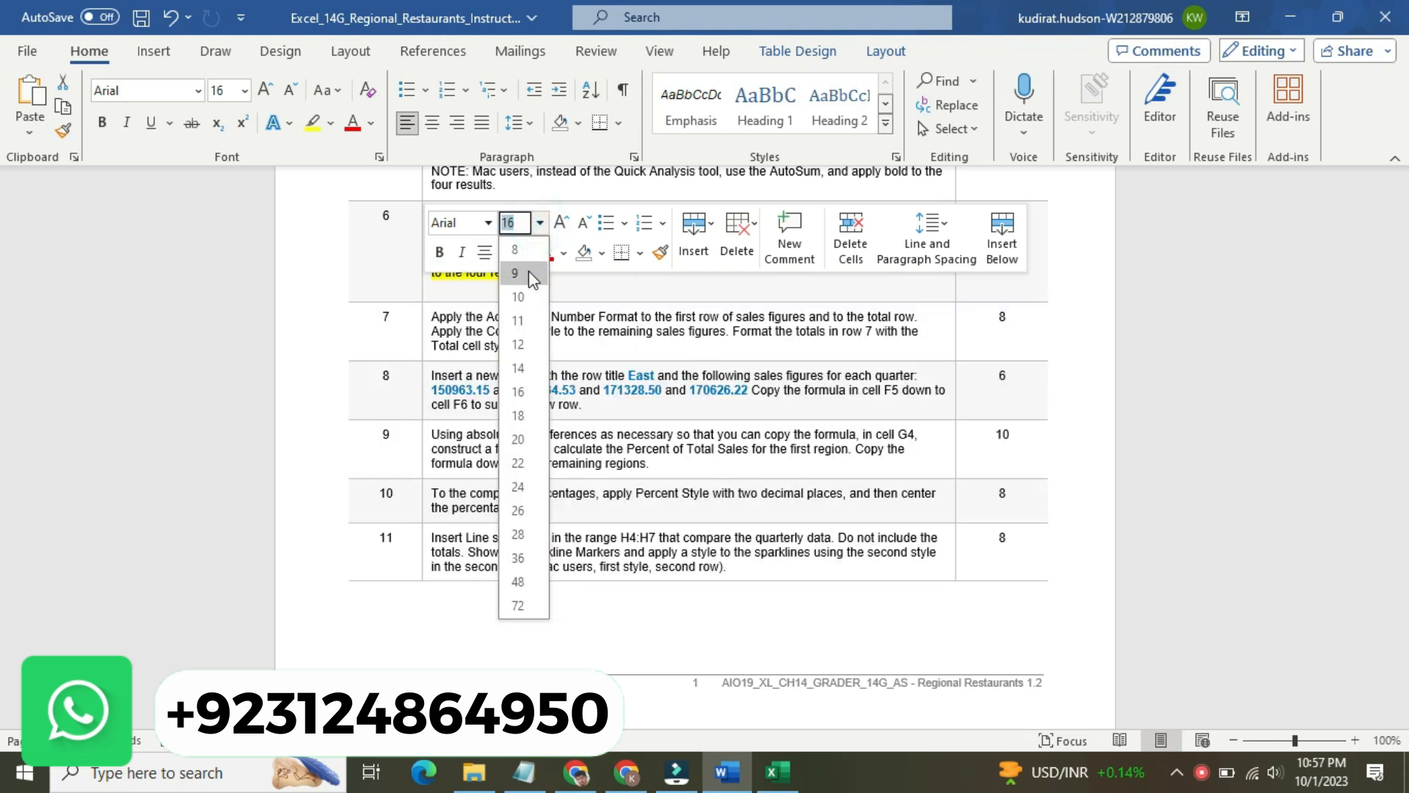
left_click(527, 271)
left_click(525, 252)
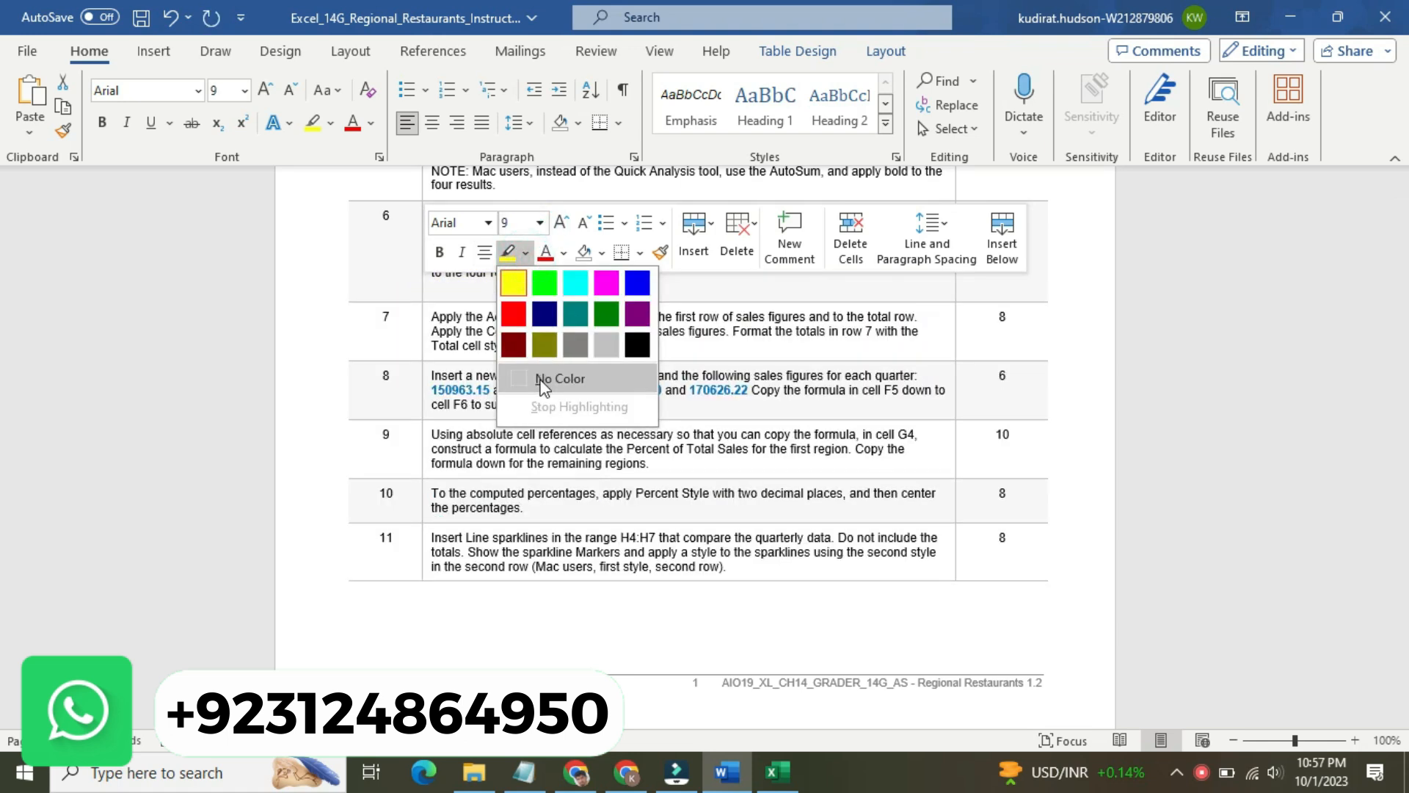
left_click(540, 378)
Enlarge the step 7 instruction text to 16 pt and highlight it in yellow
left_click(424, 338)
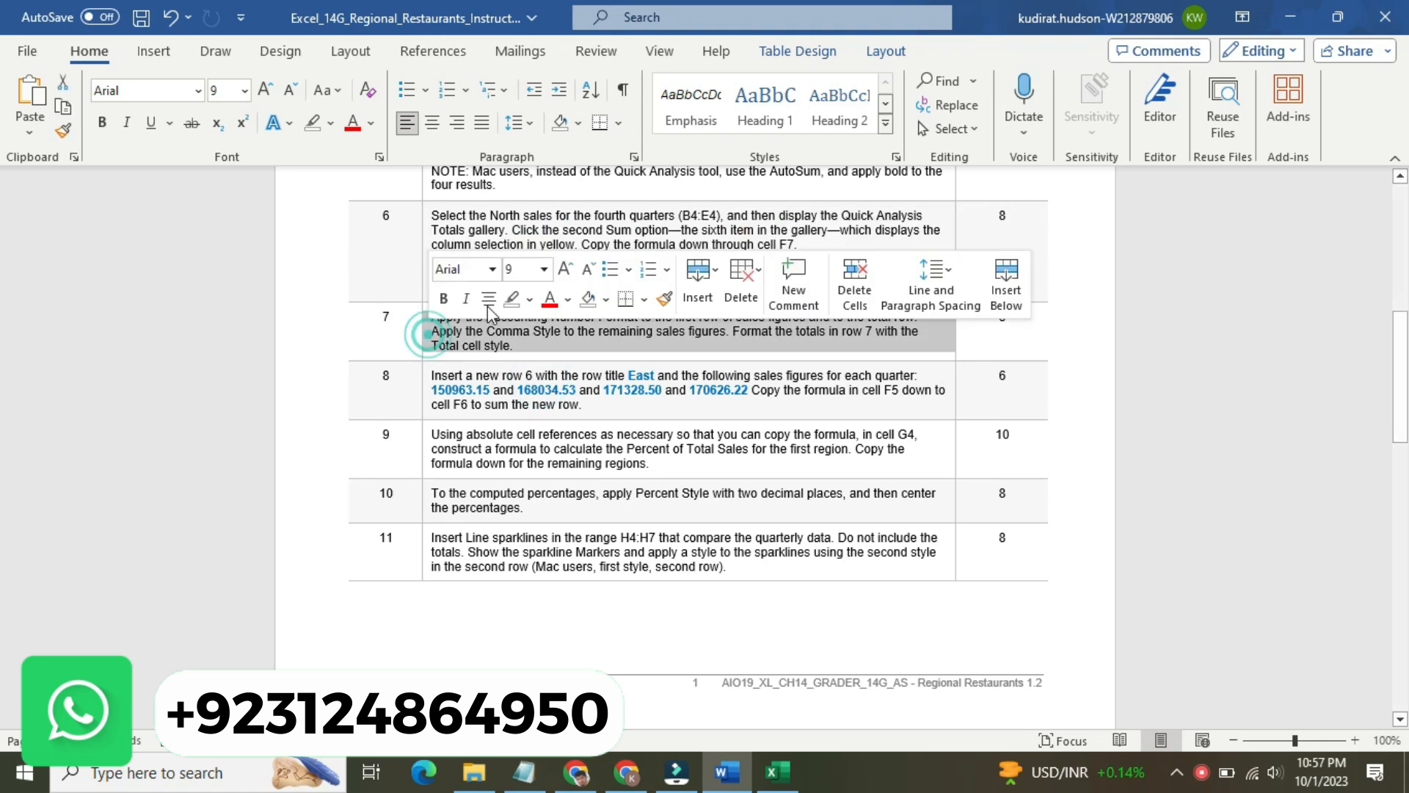
left_click(545, 269)
left_click(522, 437)
left_click(530, 299)
left_click(524, 332)
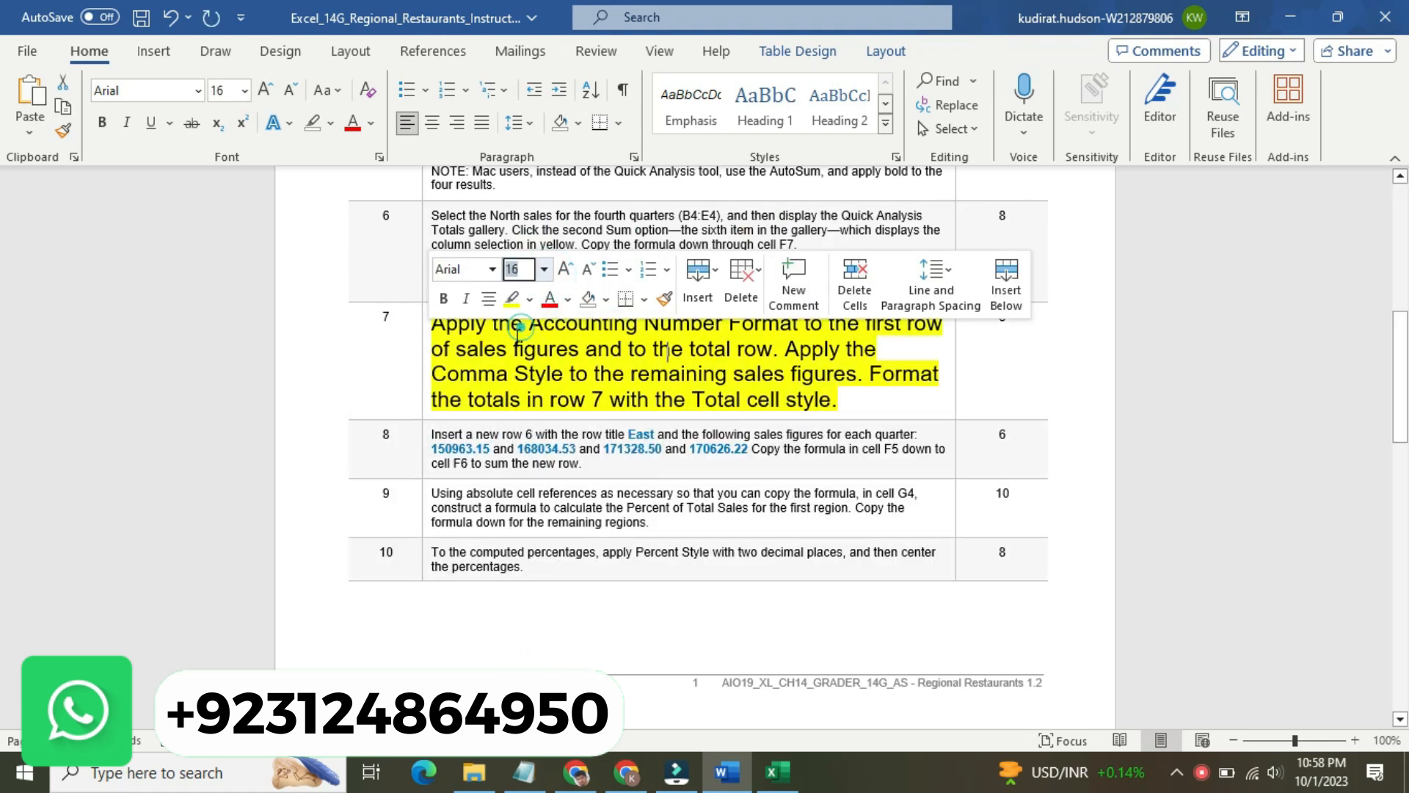
left_click(496, 348)
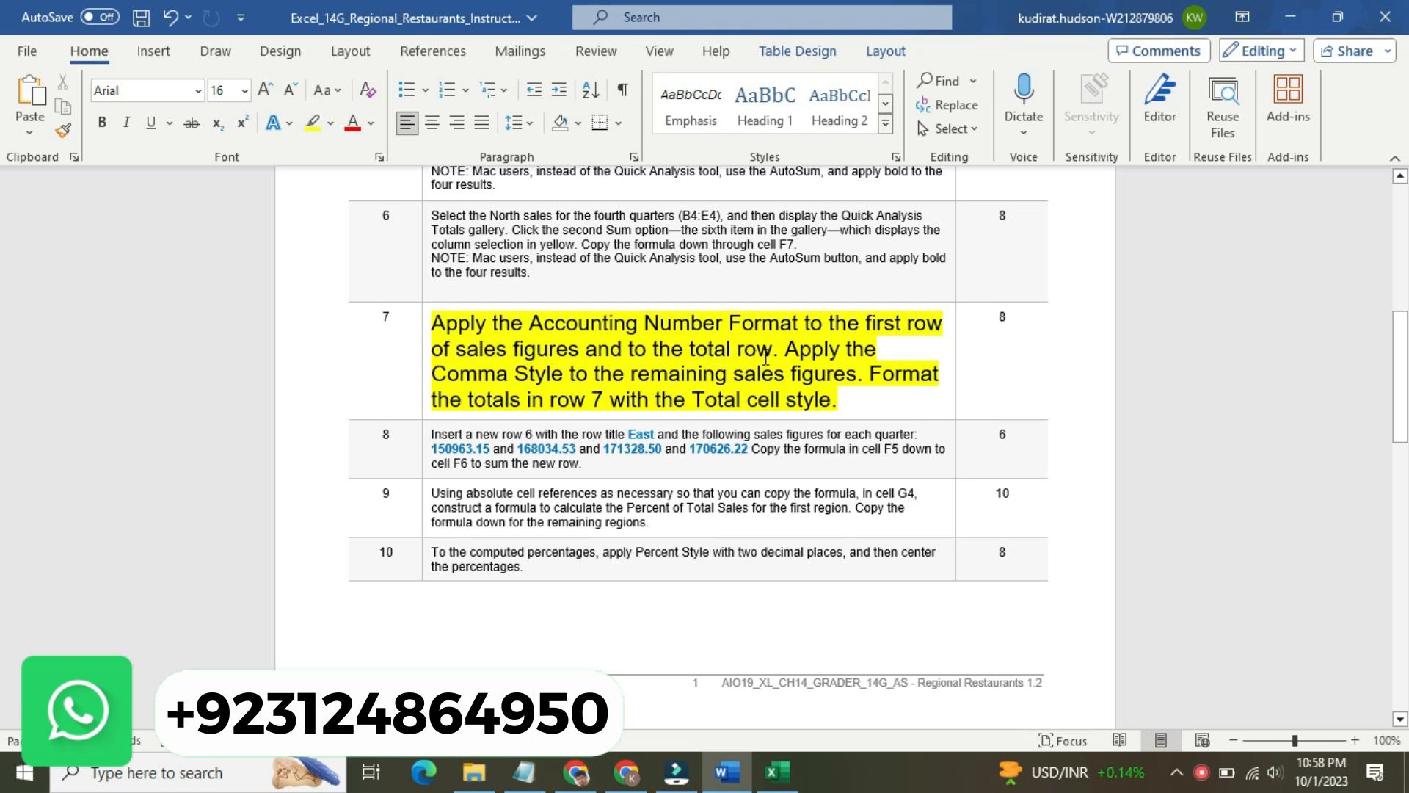
Switch to the Excel workbook and apply the Accounting Number Format to the North sales in B4:F4 and the Total Sales row in B7:F7
left_click(778, 770)
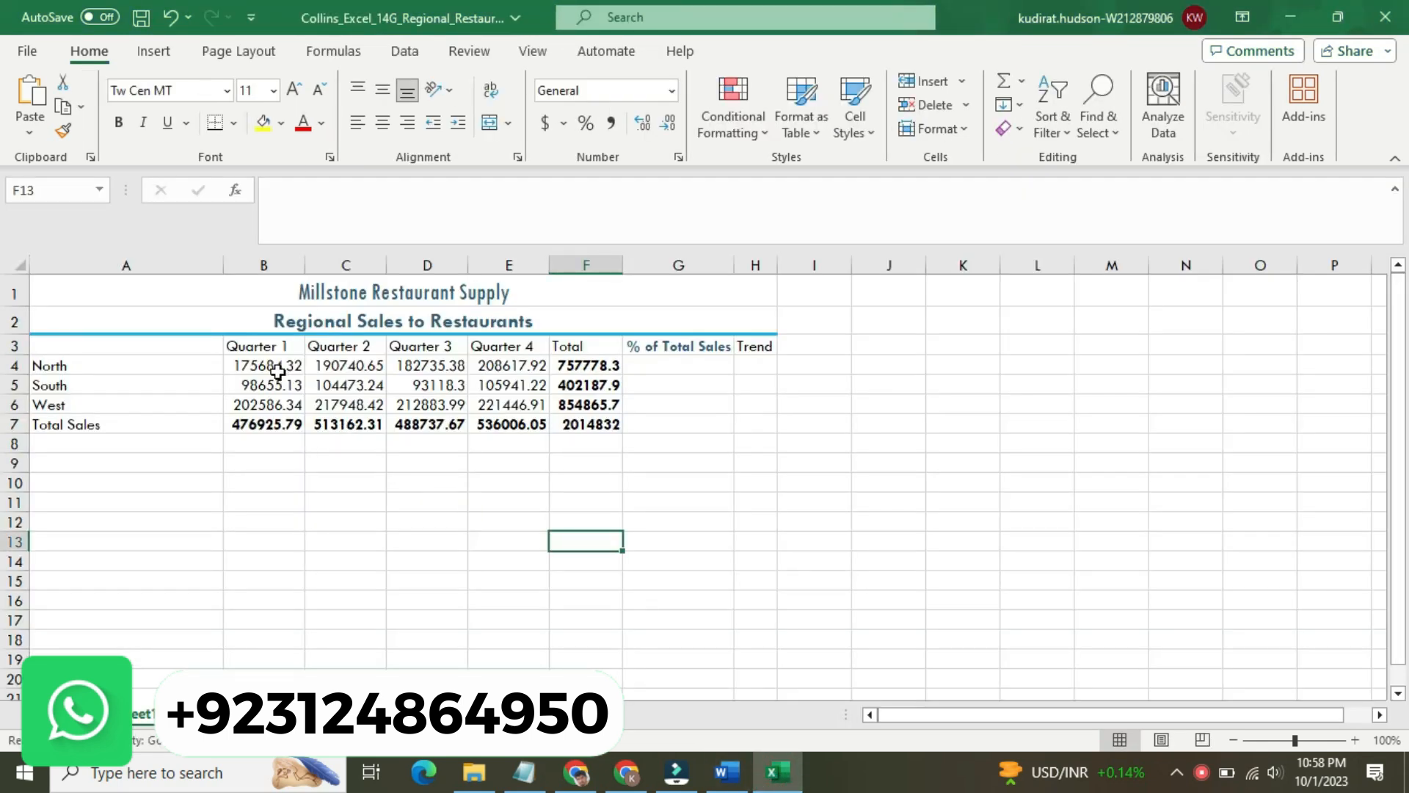
left_click_drag(244, 361, 501, 359)
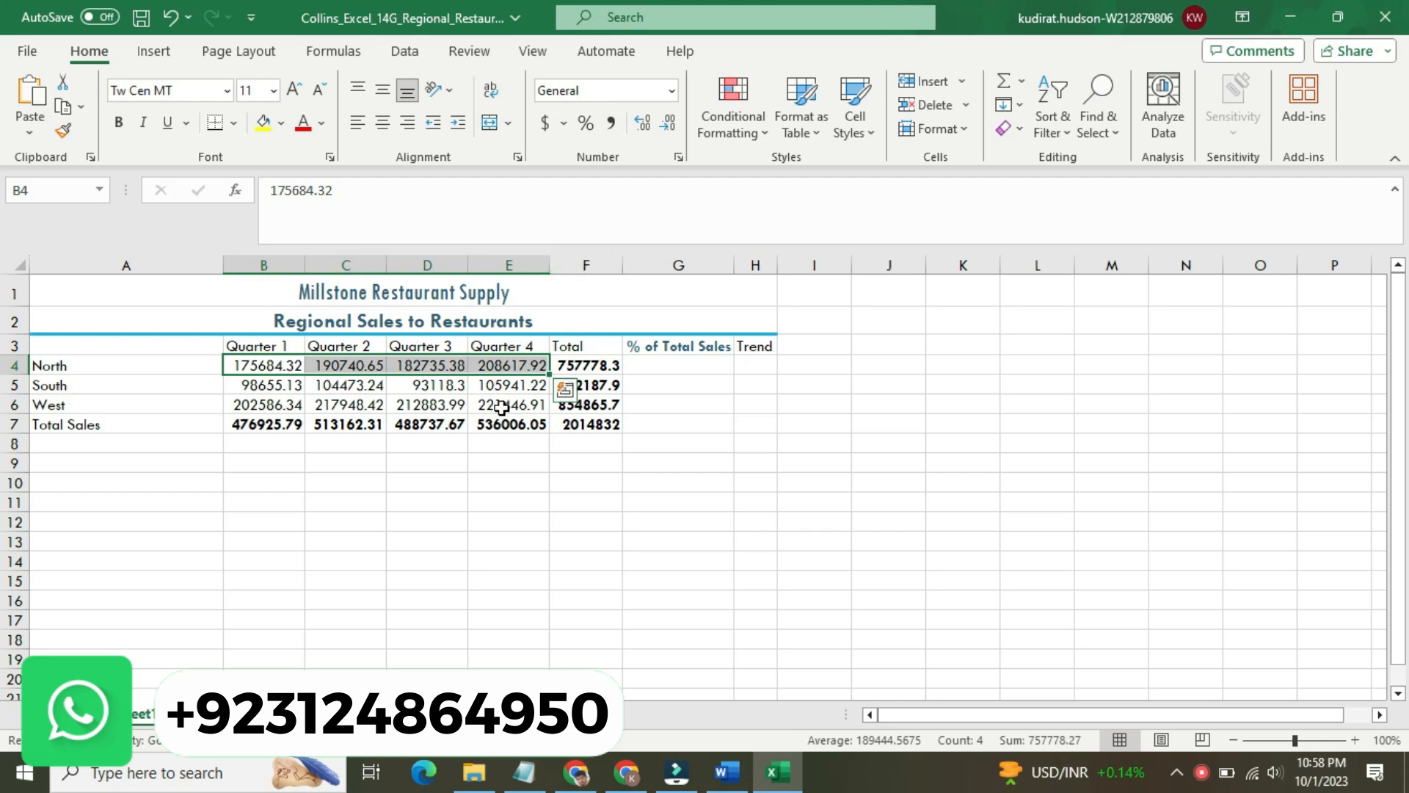
left_click(410, 389)
left_click_drag(261, 365, 595, 362)
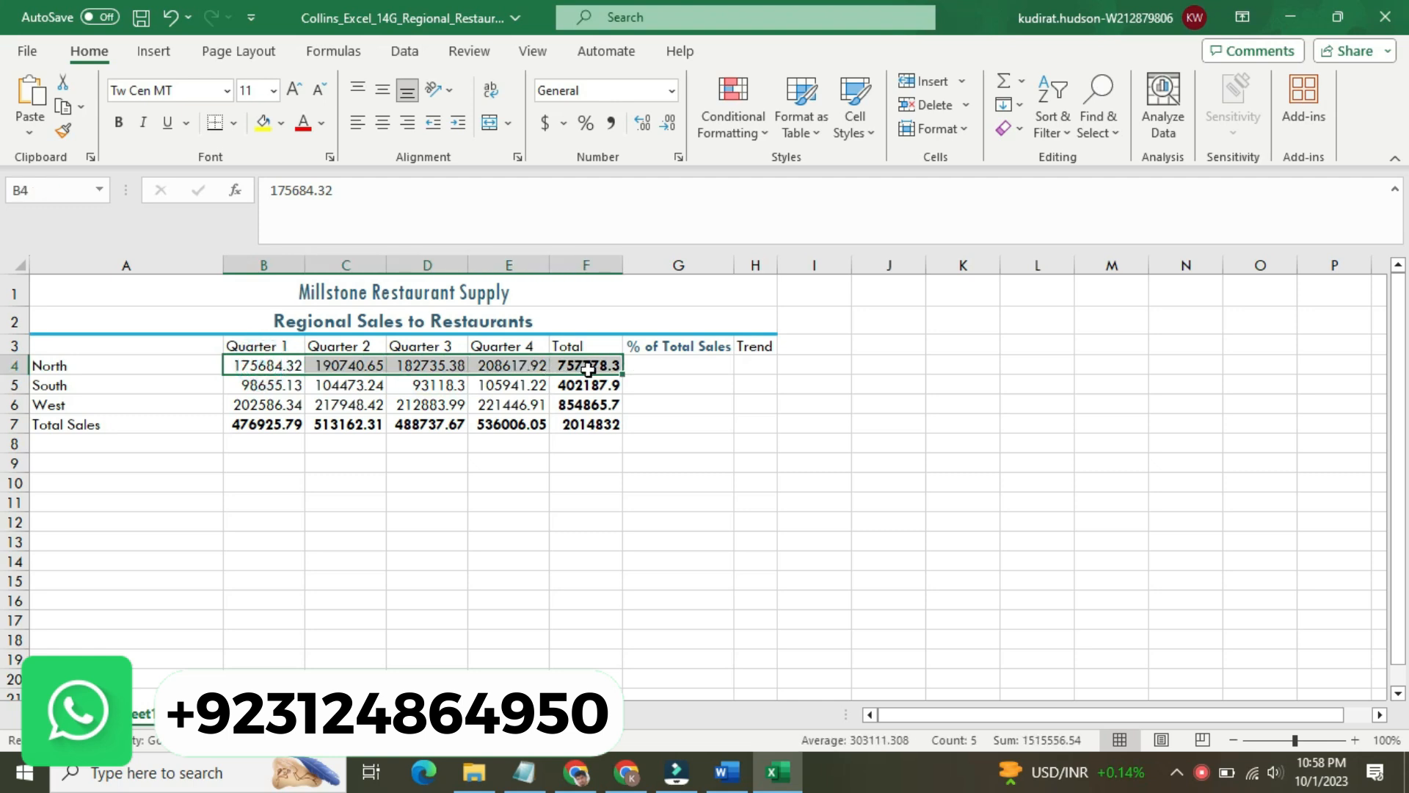
left_click(545, 124)
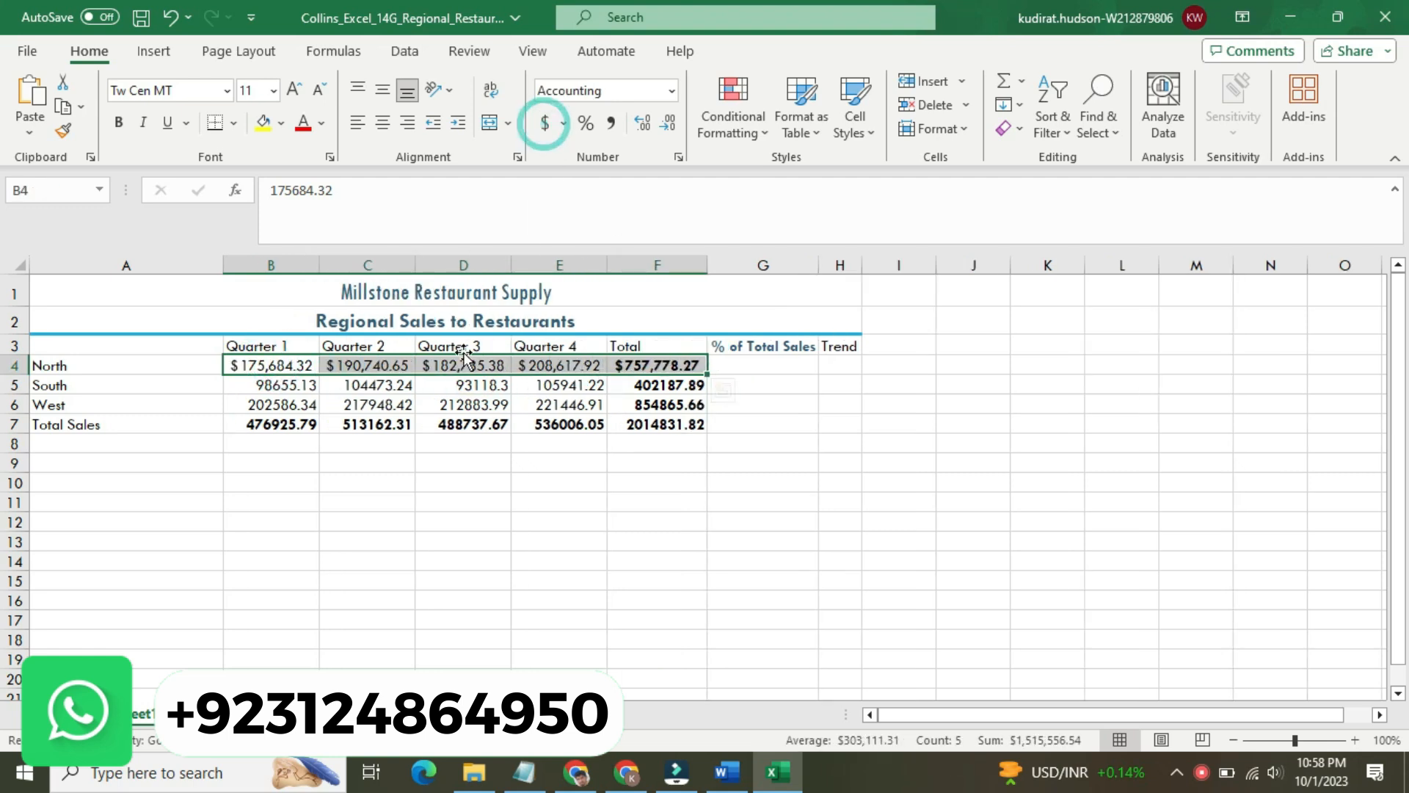
left_click_drag(277, 423, 659, 424)
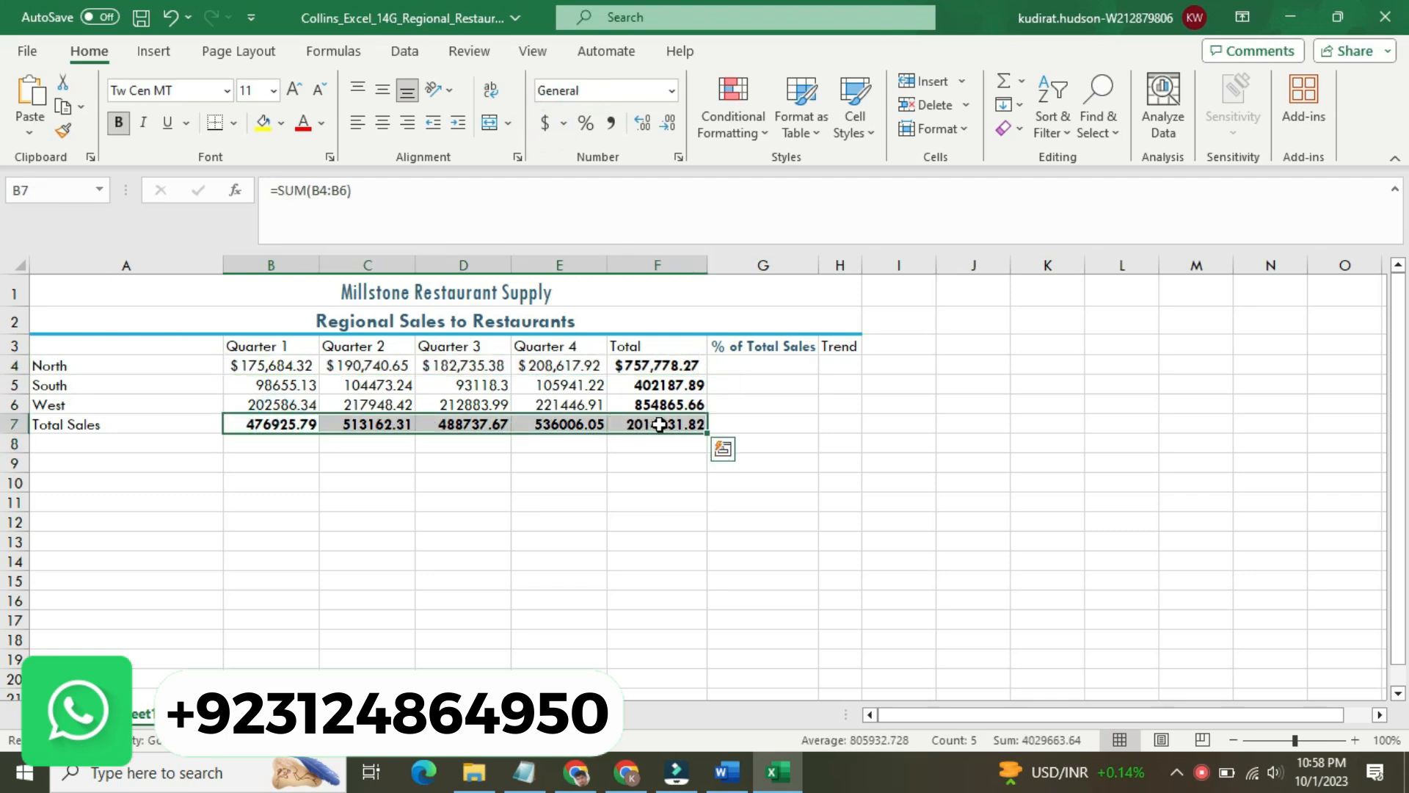
left_click(547, 125)
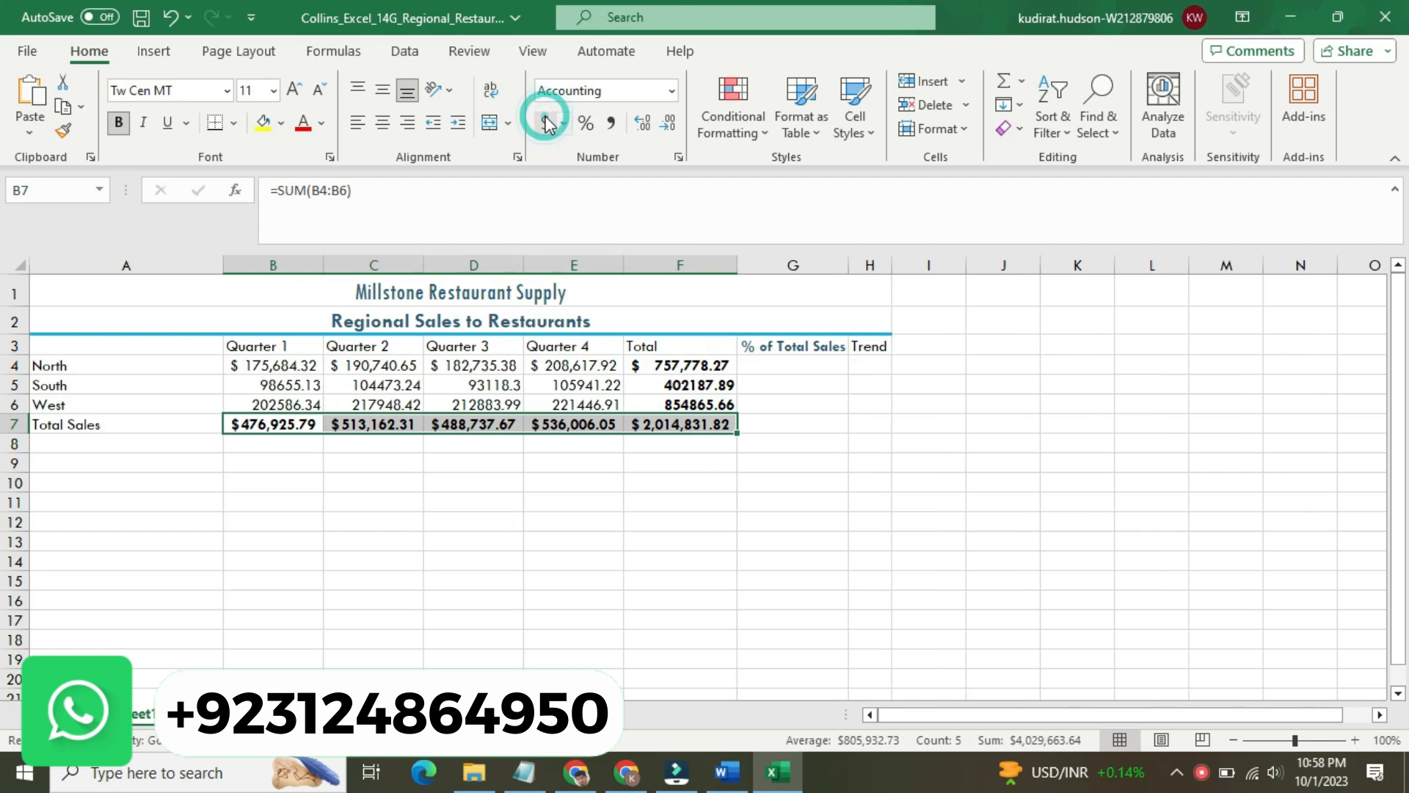
left_click(640, 501)
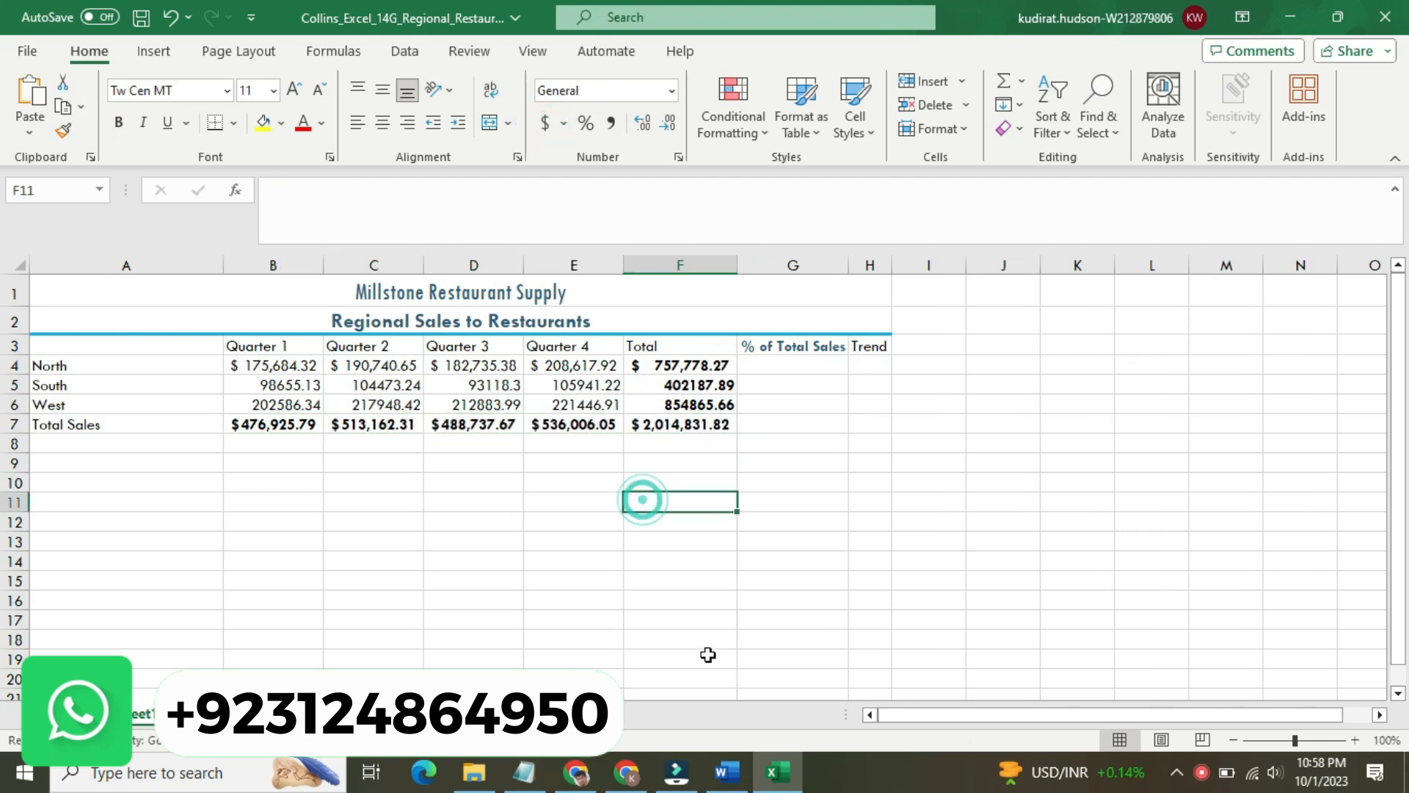
Check step 7 in the Word instructions, return to Excel and apply Comma Style to the South and West quarterly sales in B5:E6
left_click(725, 767)
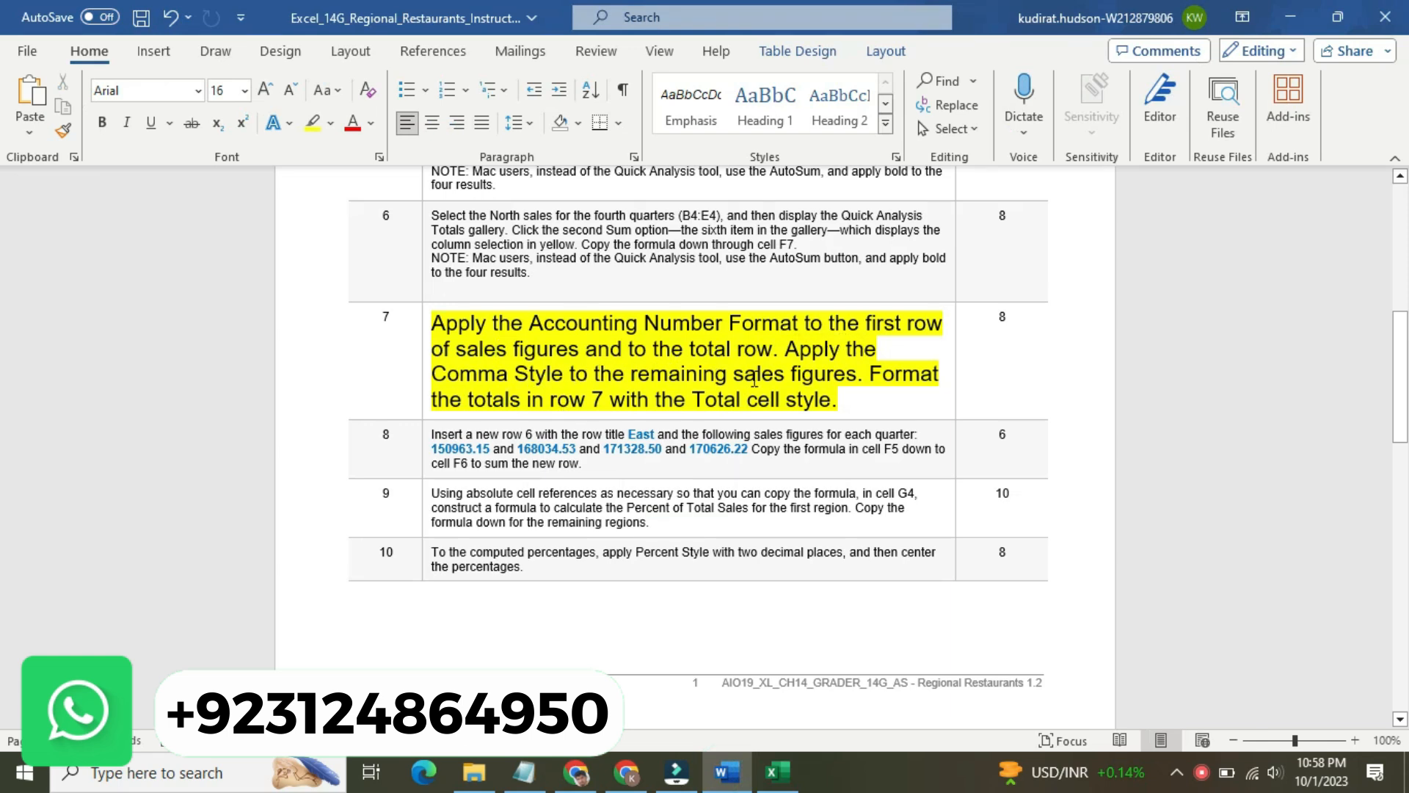
left_click(777, 771)
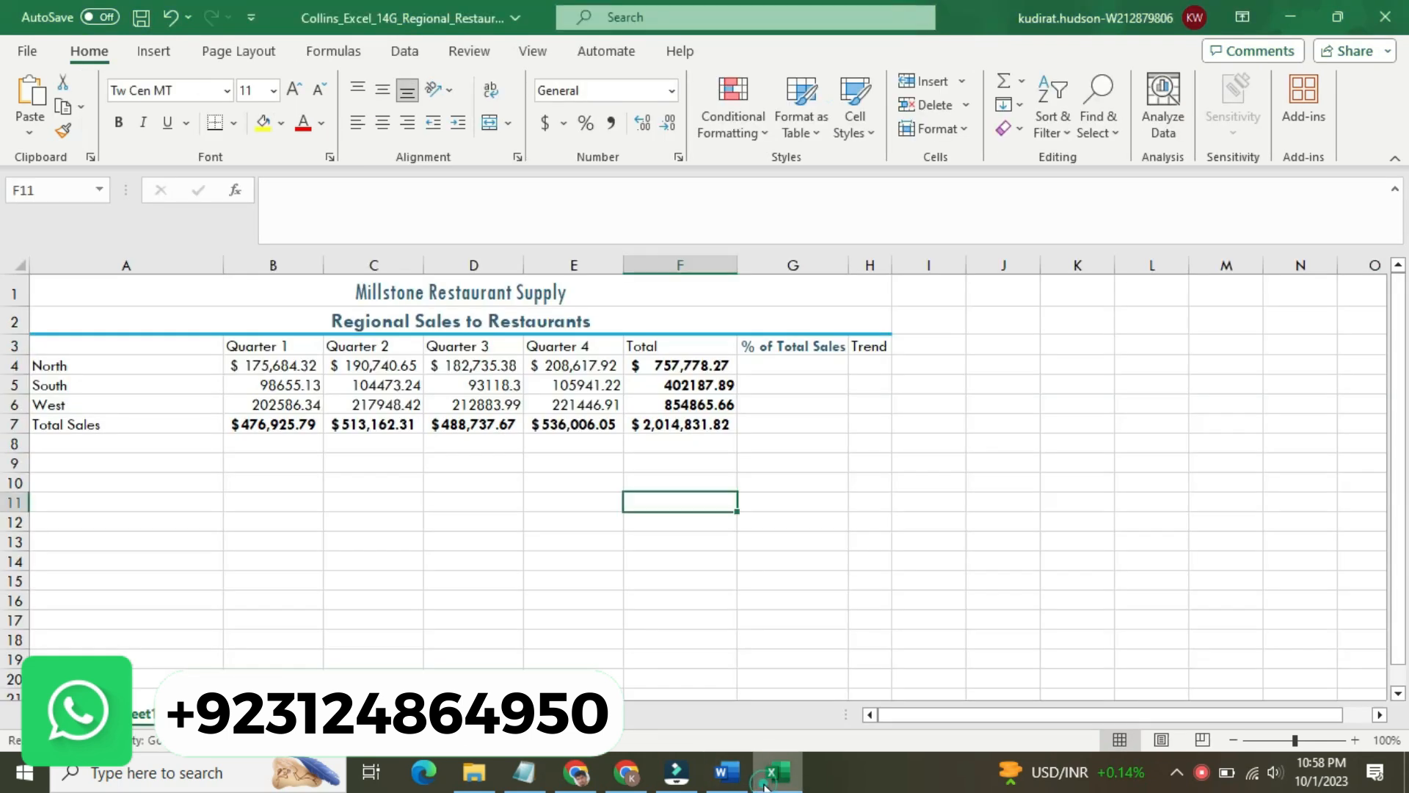
left_click_drag(297, 387, 544, 396)
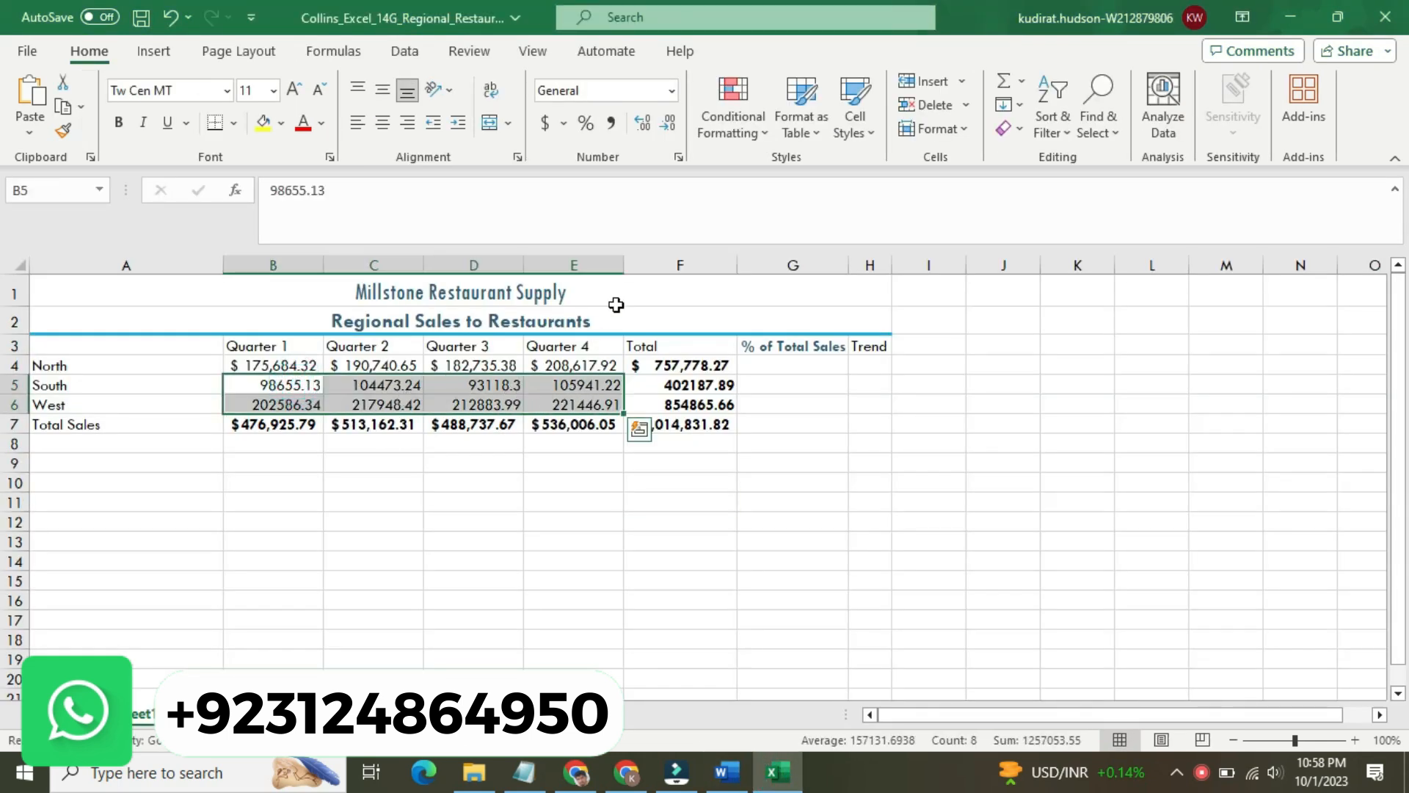
left_click(619, 129)
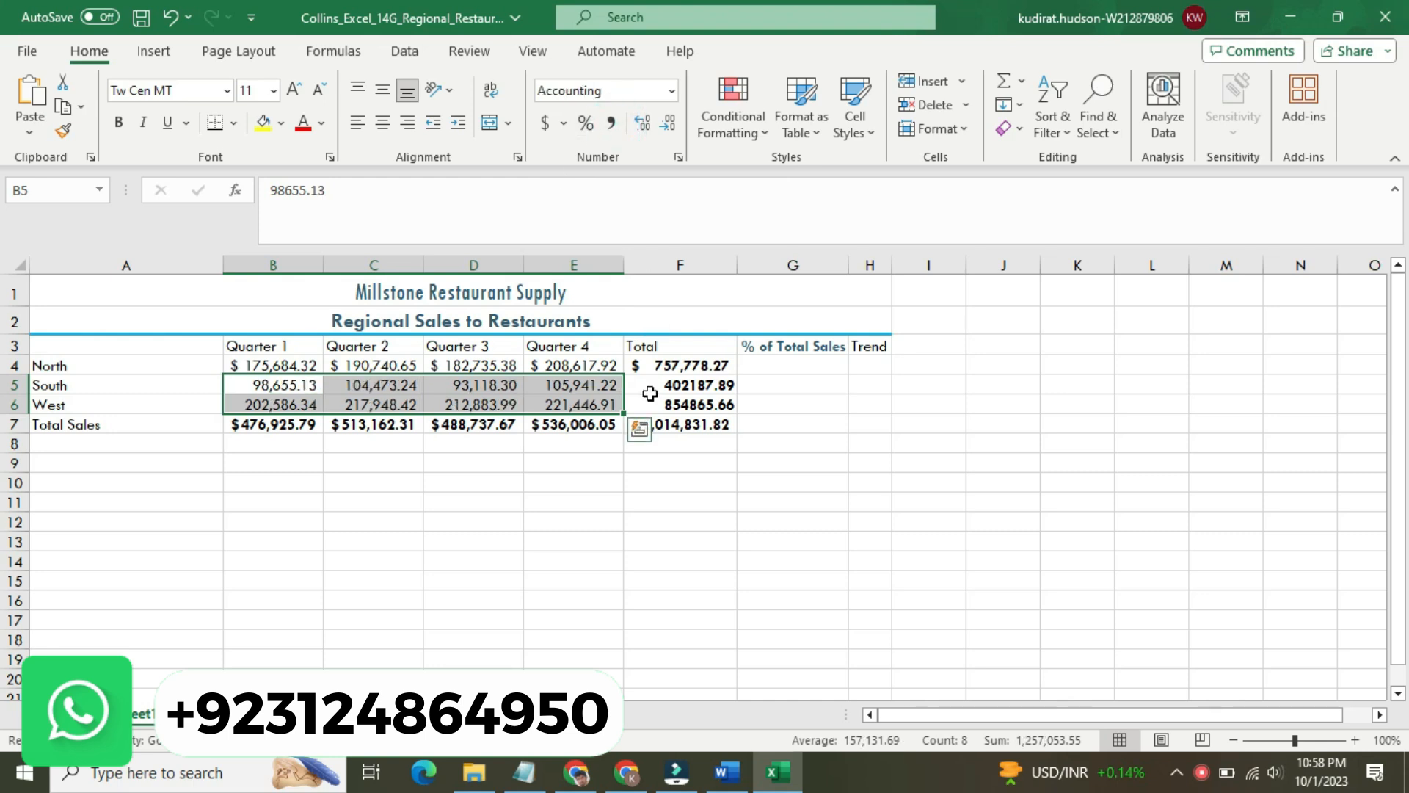
left_click(682, 482)
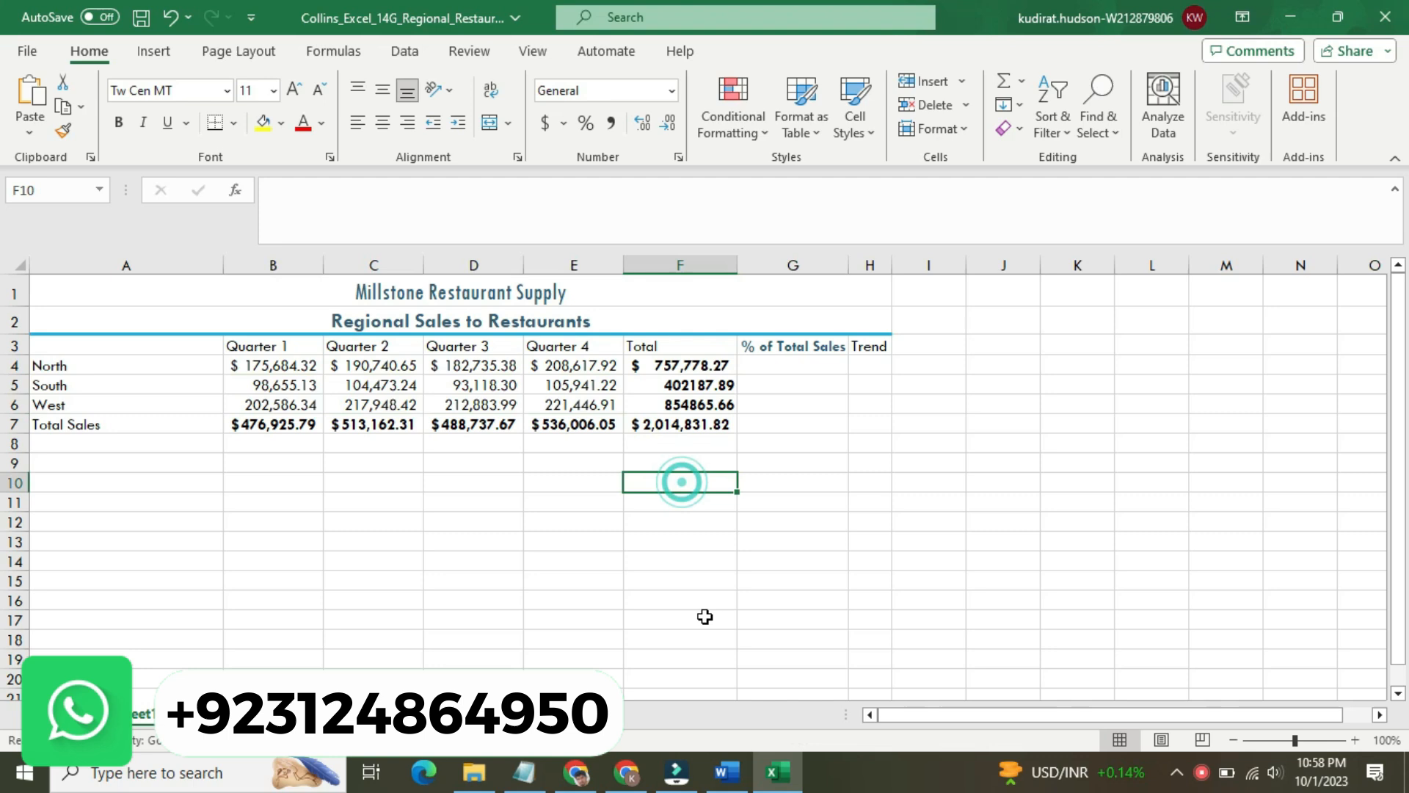
Recheck step 7 in the Word instructions, return to Excel and apply the Total cell style to the totals in B7:F7
left_click(726, 772)
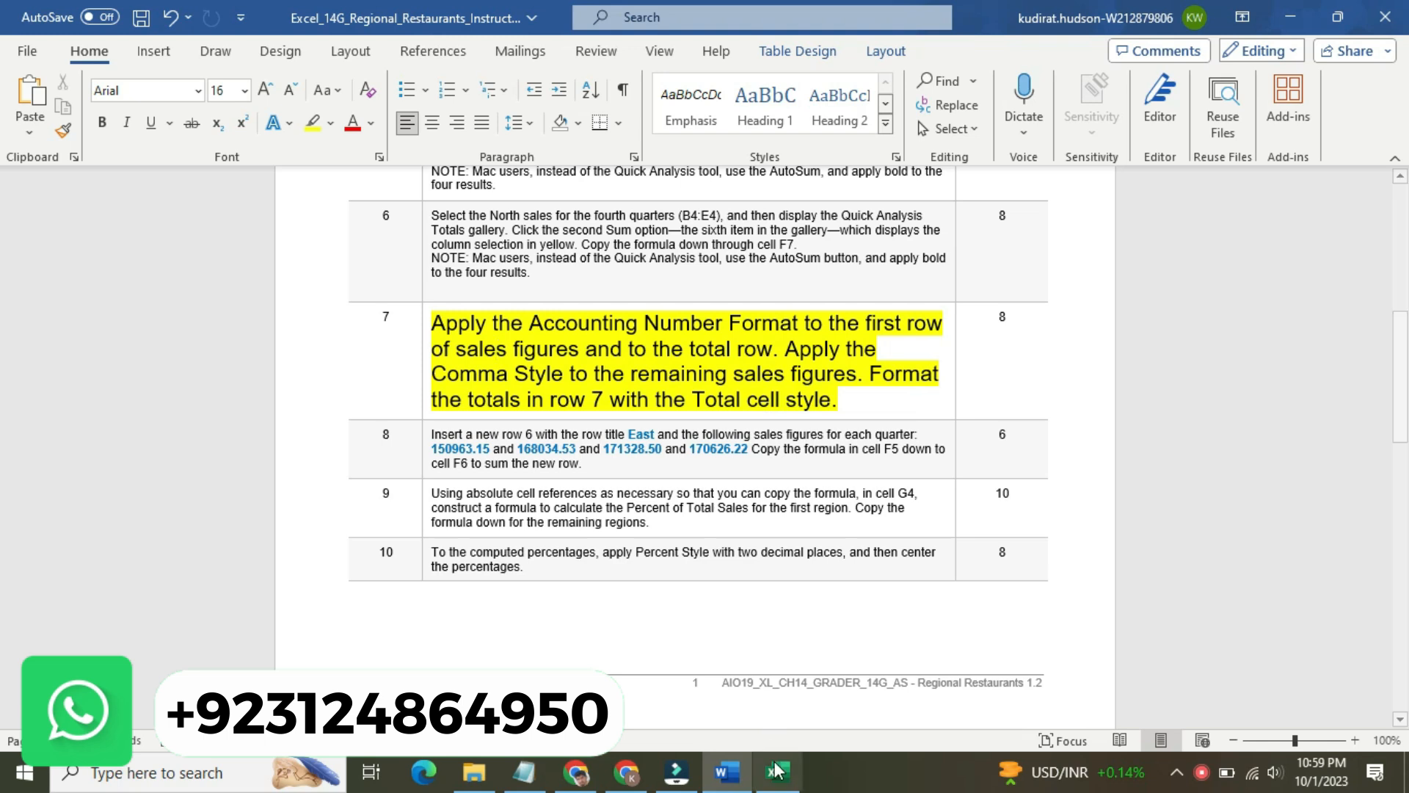
mouse_move(778, 770)
left_click(701, 723)
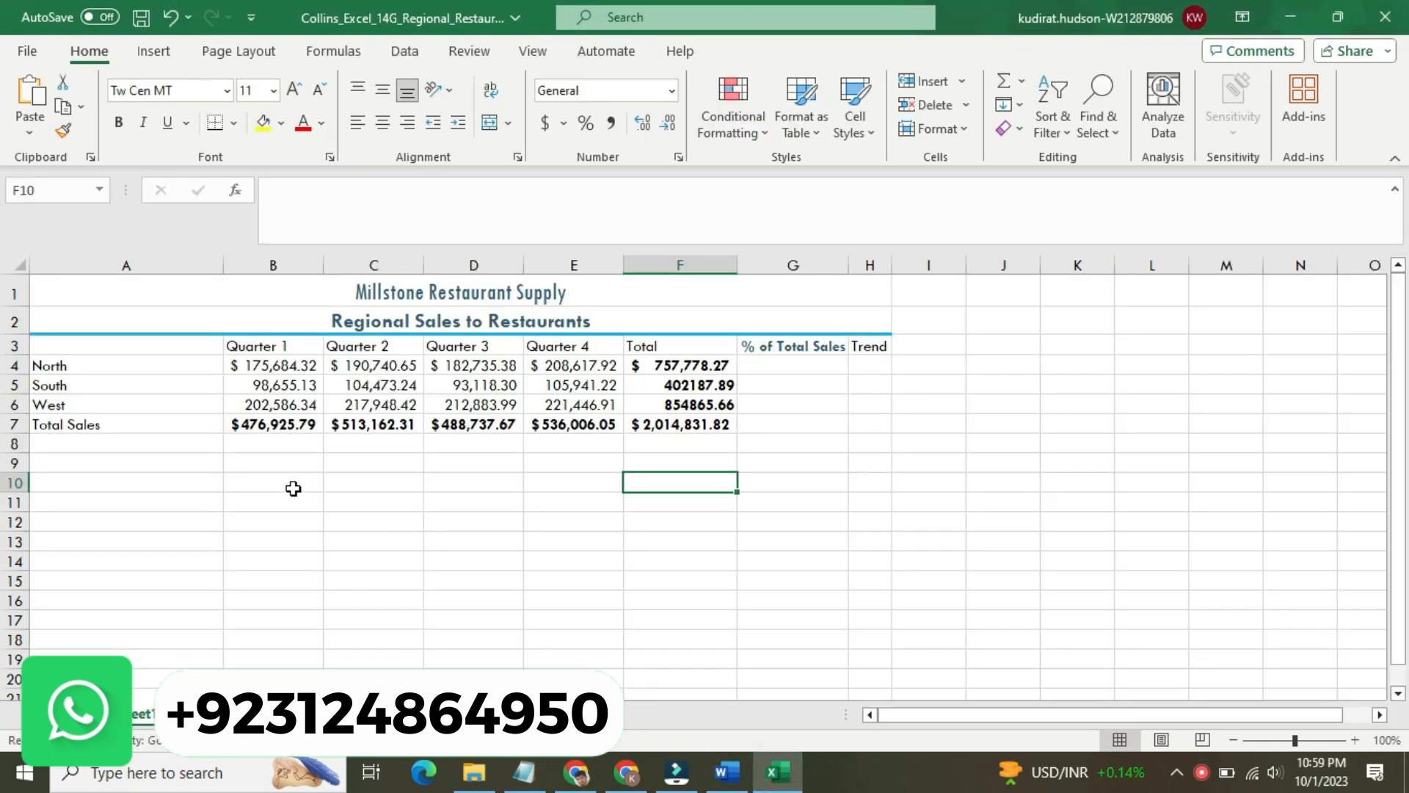
left_click_drag(225, 427, 672, 423)
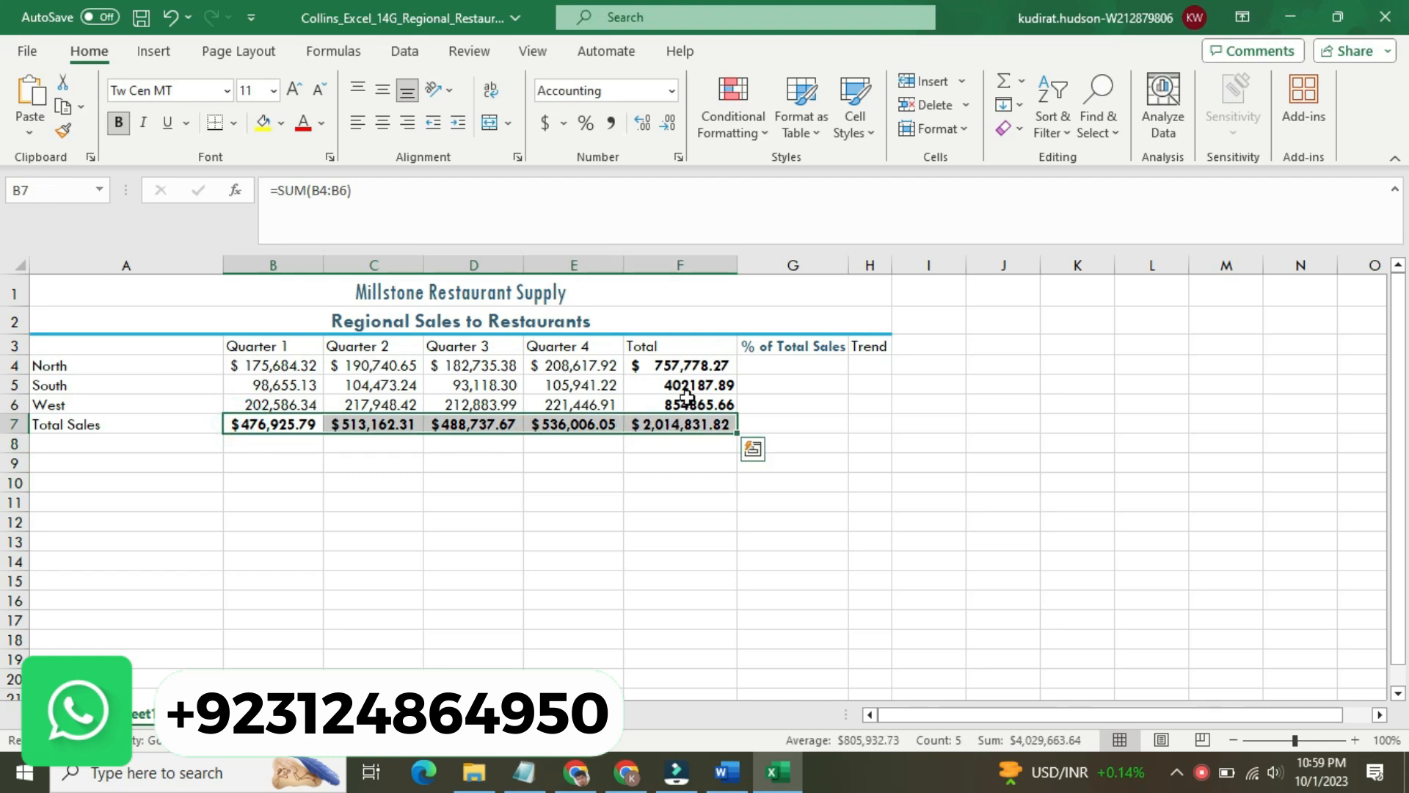
left_click(530, 499)
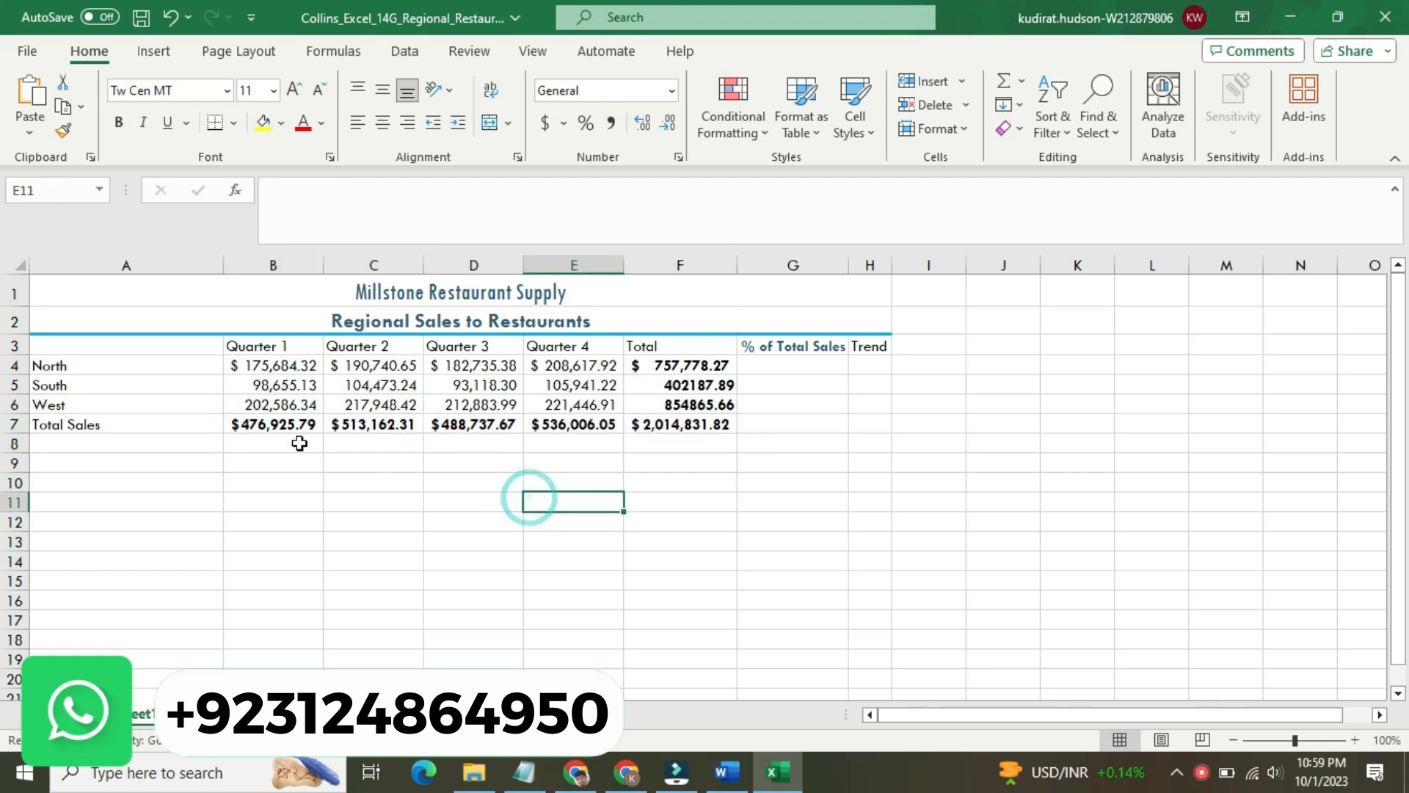
left_click_drag(287, 427, 671, 424)
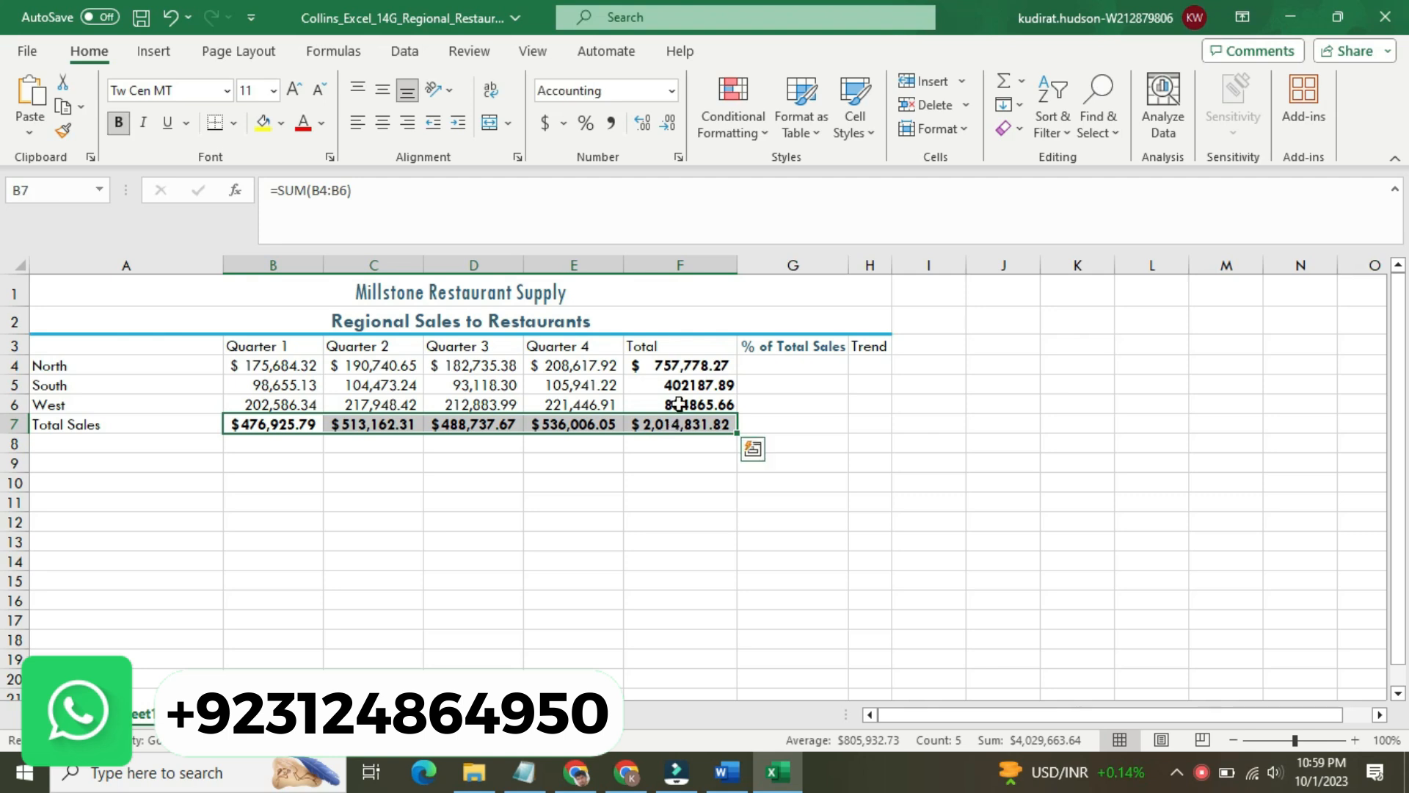
left_click(852, 125)
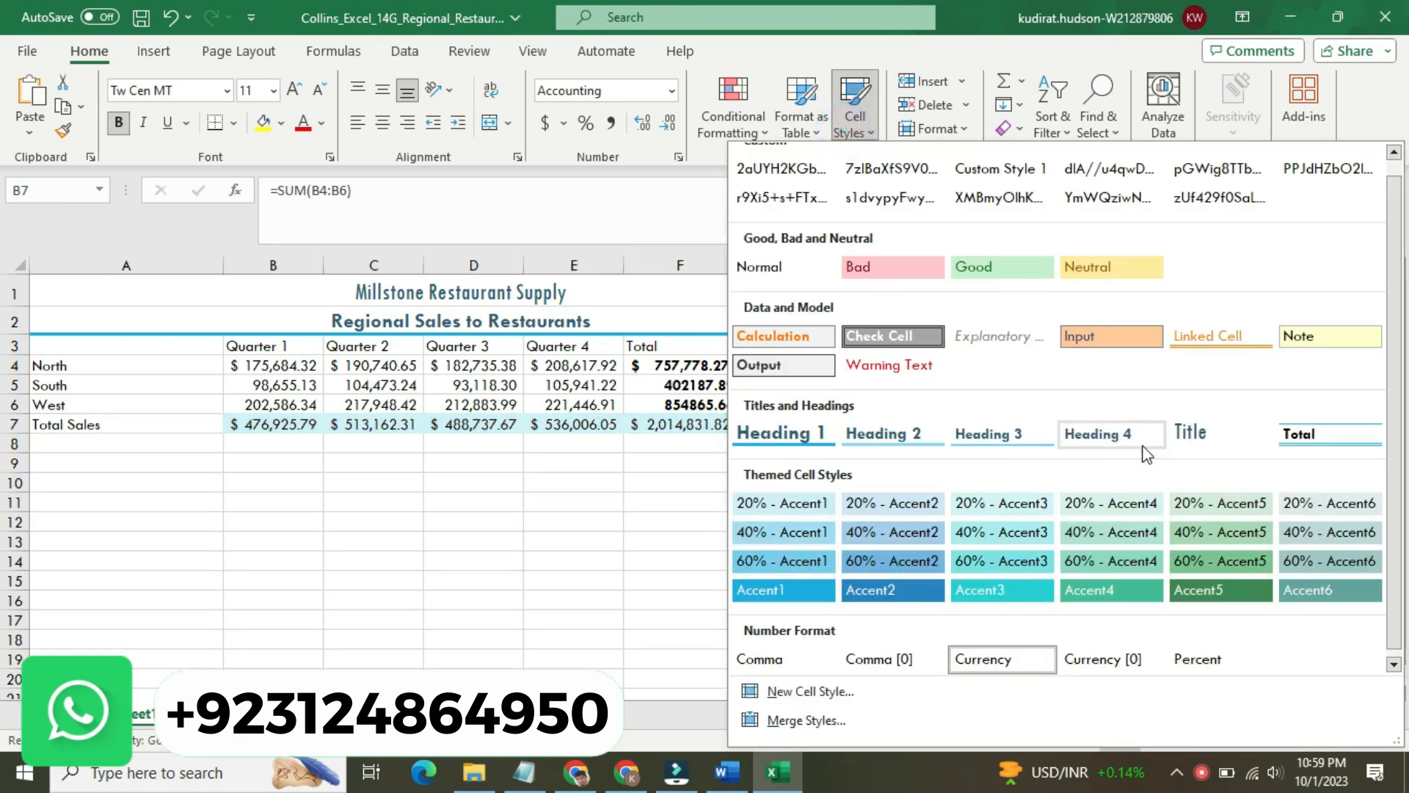
left_click(1302, 433)
left_click(772, 557)
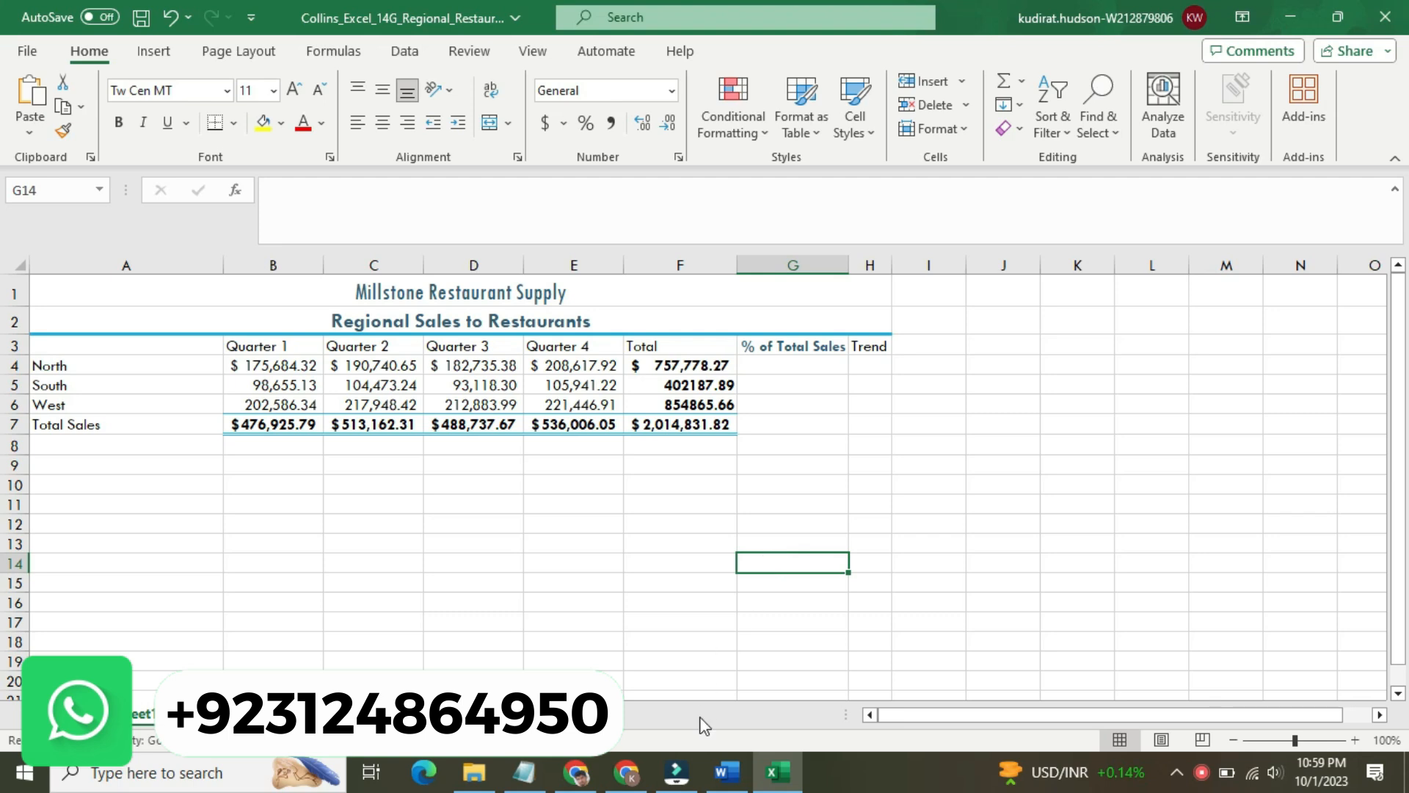
Switch to the Word instructions, reset the step 7 text to 9 pt and remove its highlighting
left_click(727, 772)
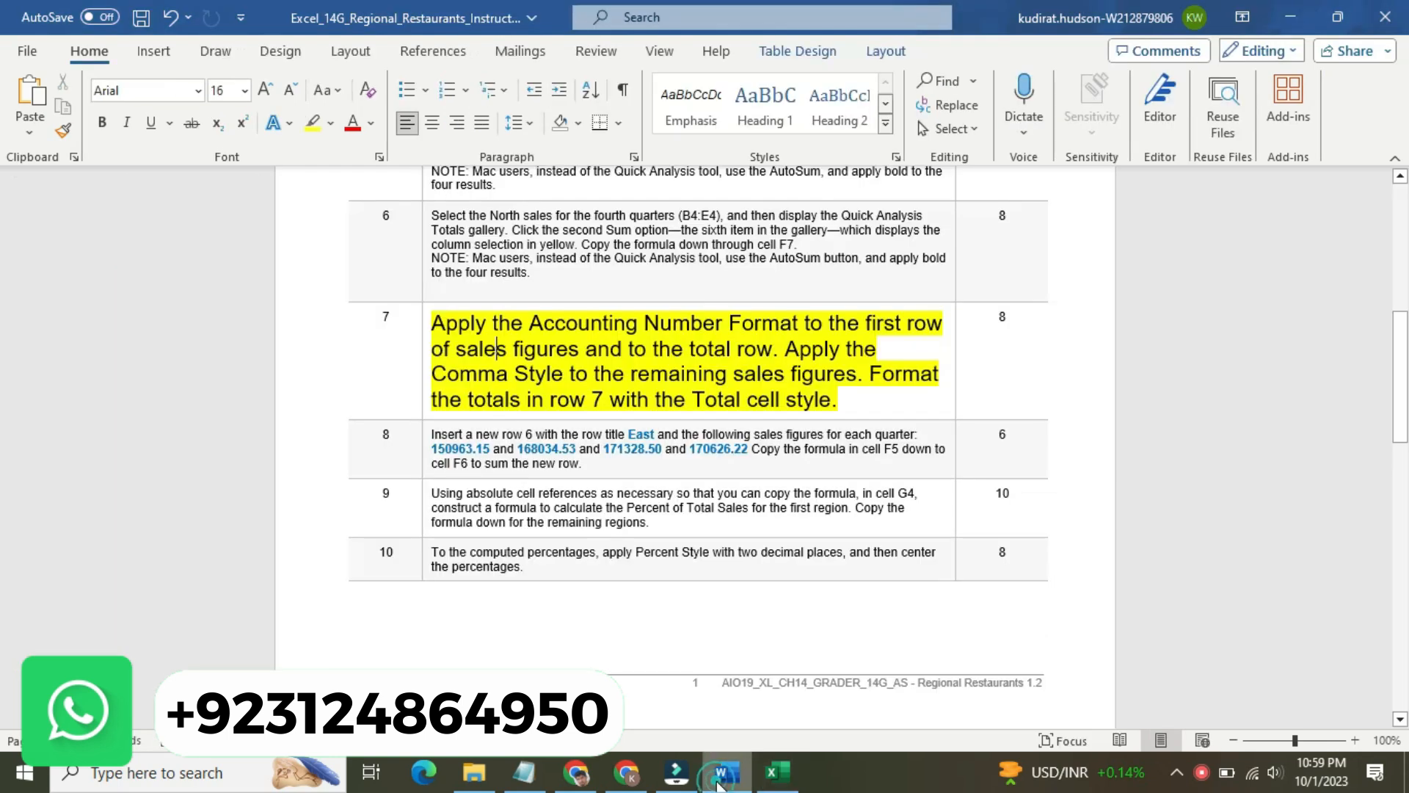
left_click(423, 367)
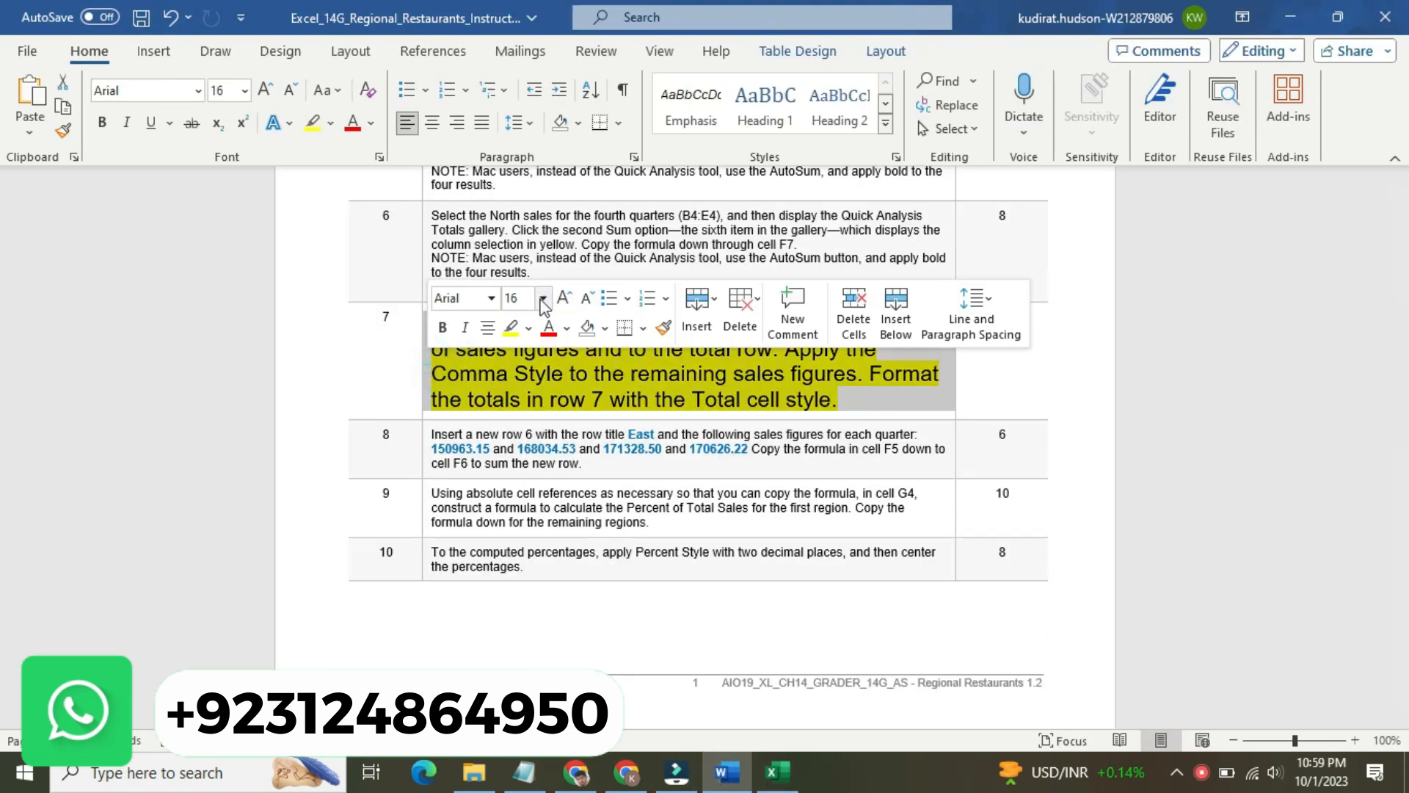
left_click(542, 298)
left_click(531, 347)
left_click(529, 328)
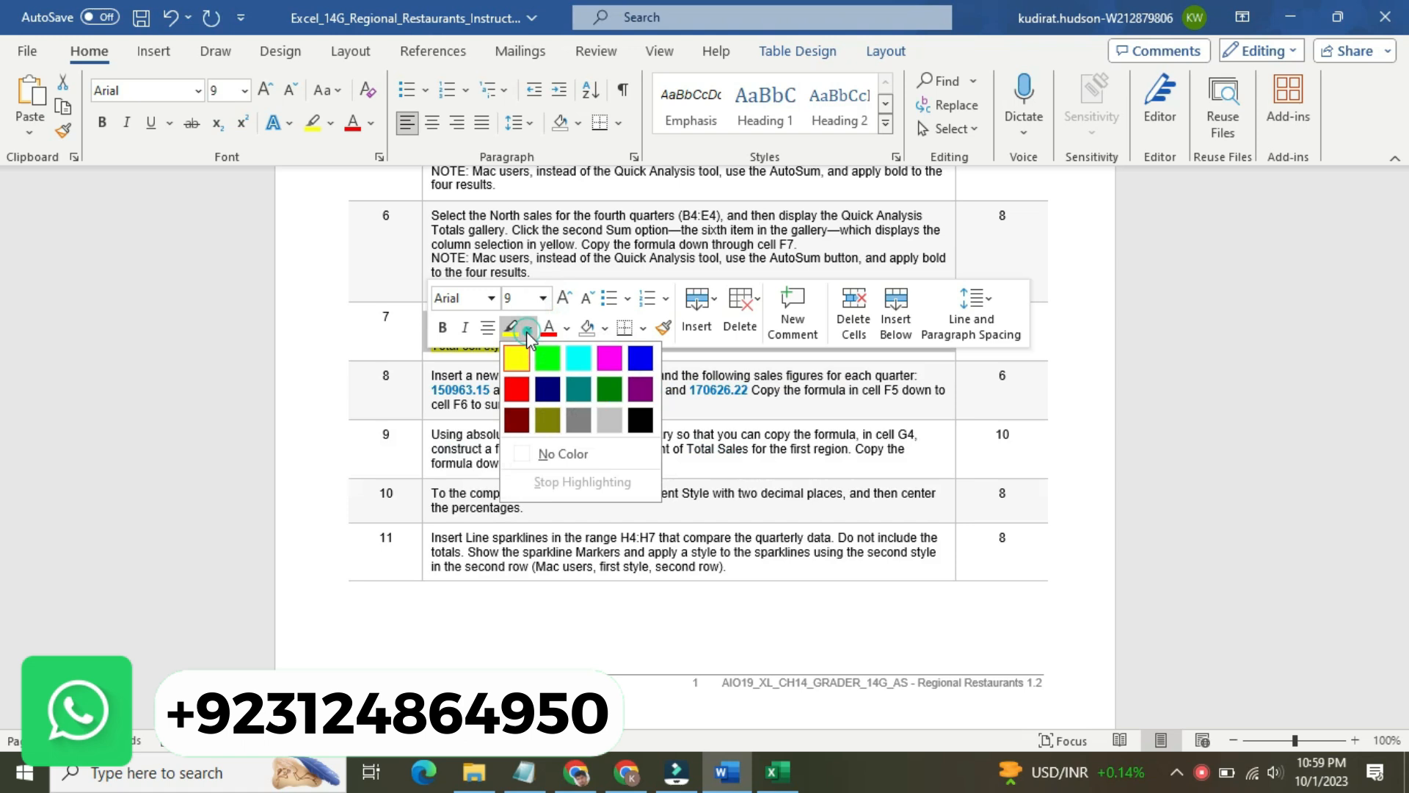
left_click(559, 451)
Enlarge the step 8 instruction text to 16 pt and highlight it in yellow
left_click(425, 397)
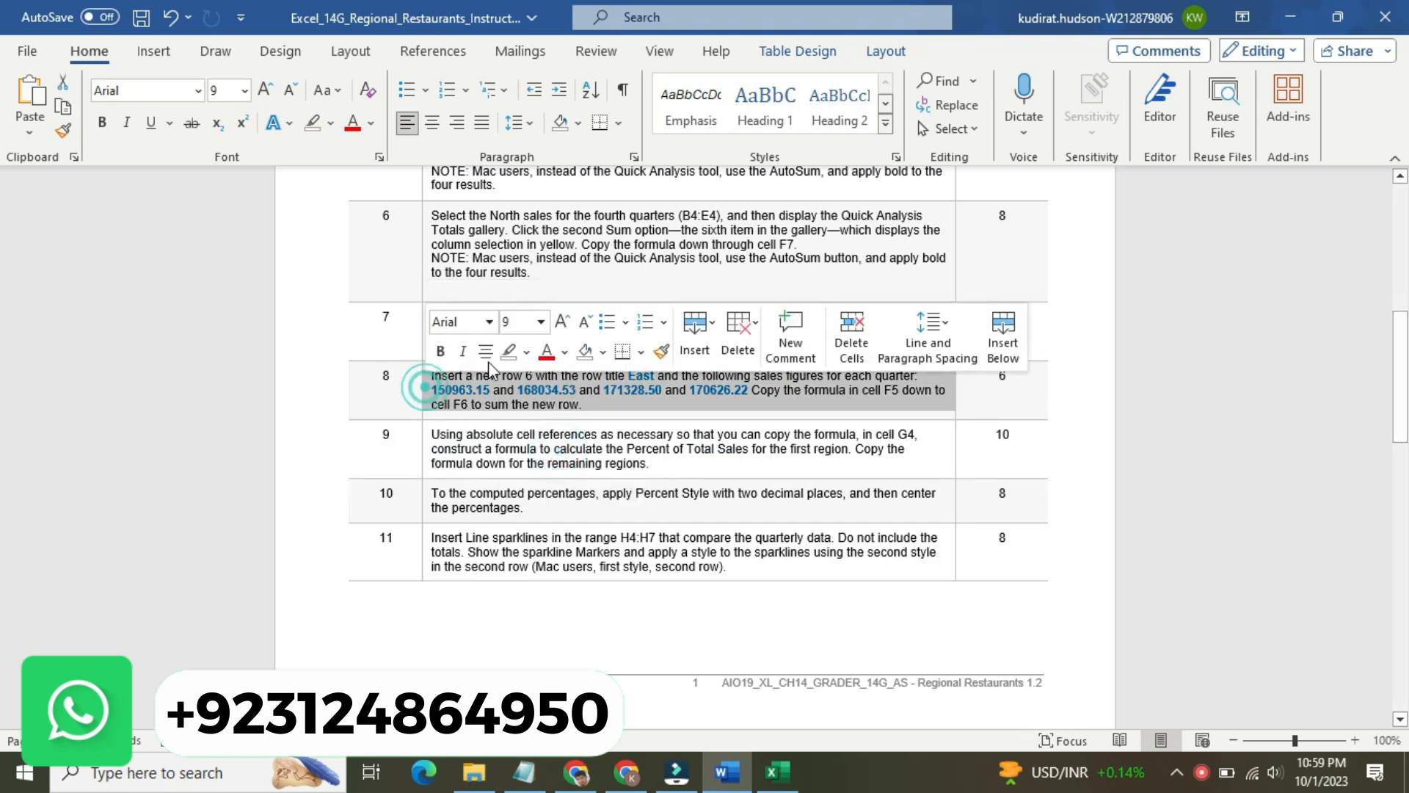
left_click(541, 322)
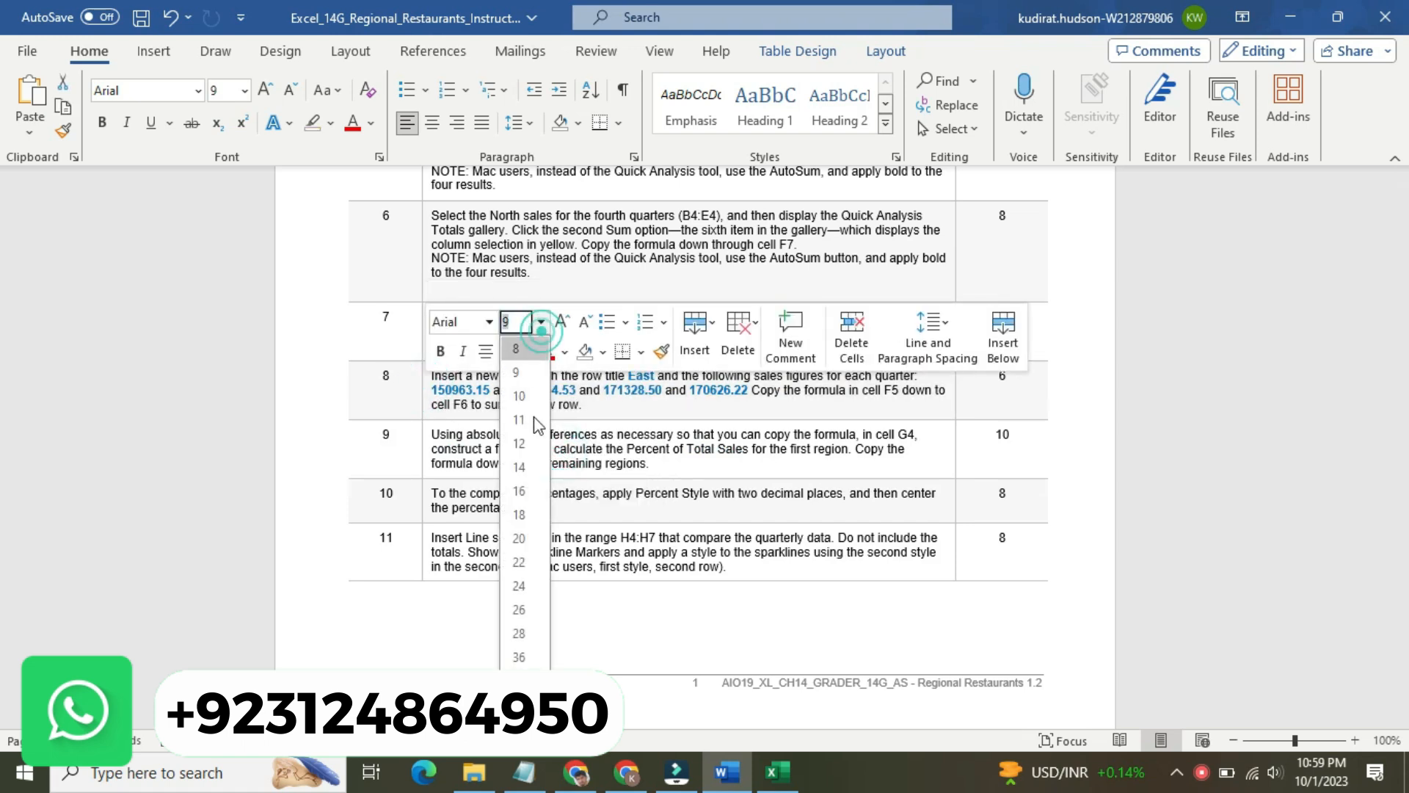
left_click(526, 492)
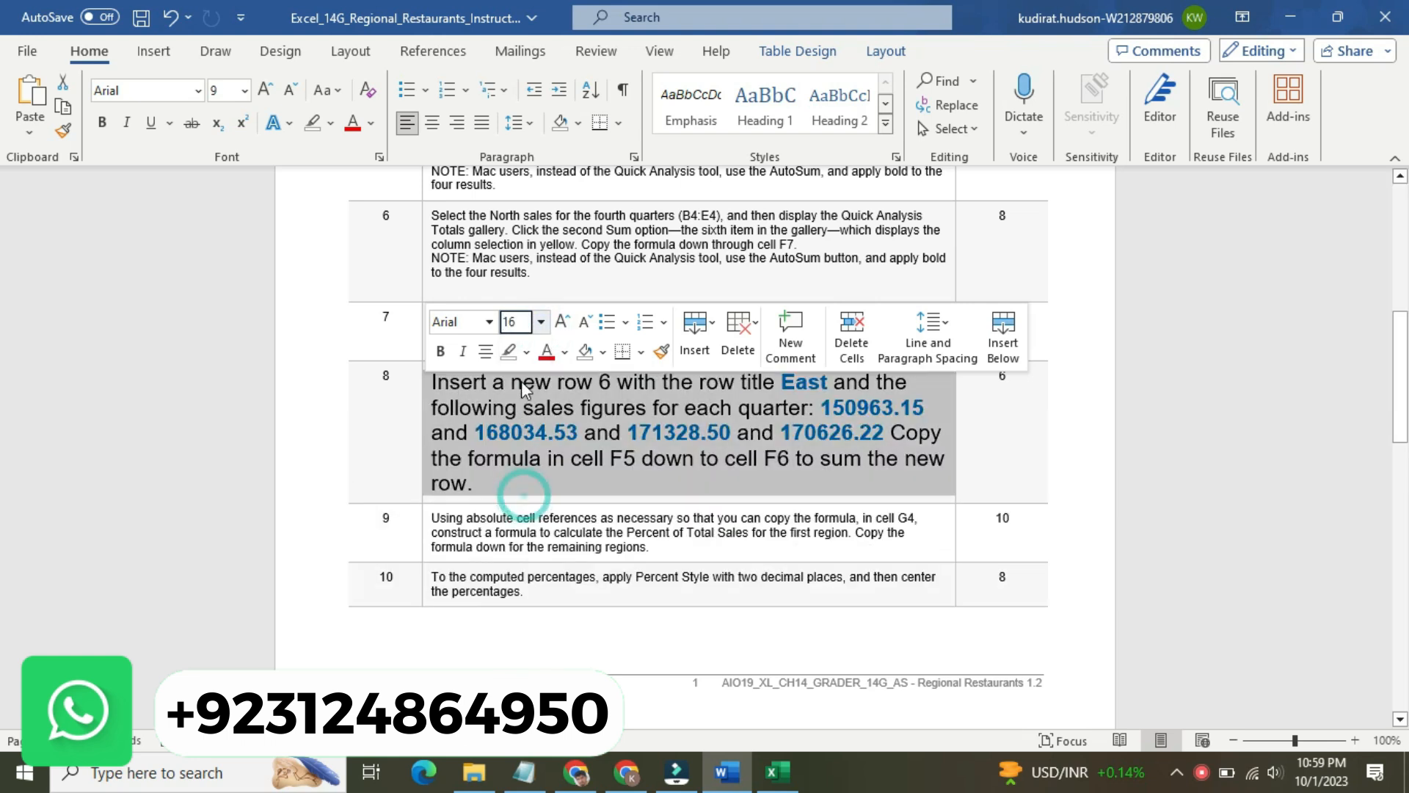
left_click(526, 352)
left_click(469, 381)
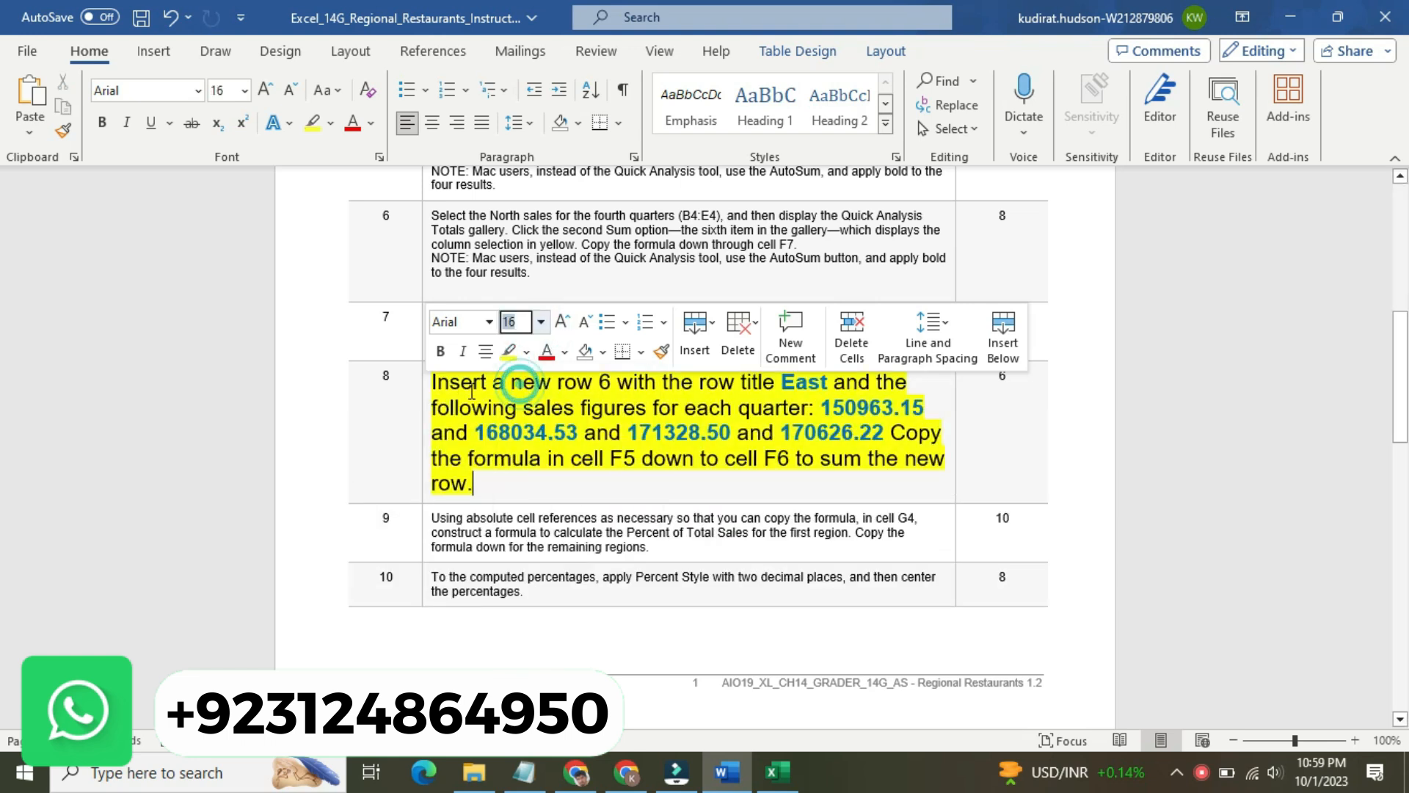
left_click(436, 383)
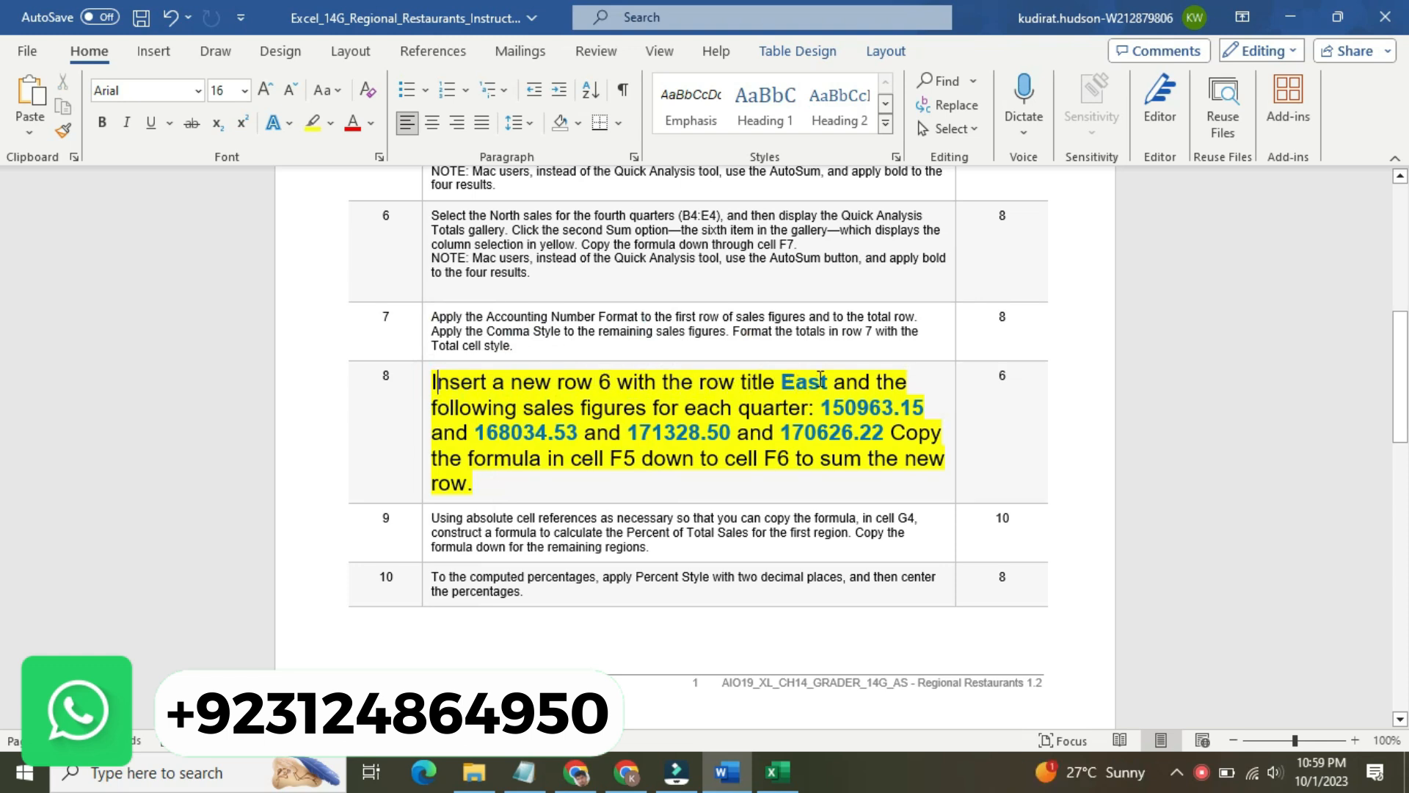
Switch to the Excel workbook and insert a new blank row 6 above the West row
left_click(780, 776)
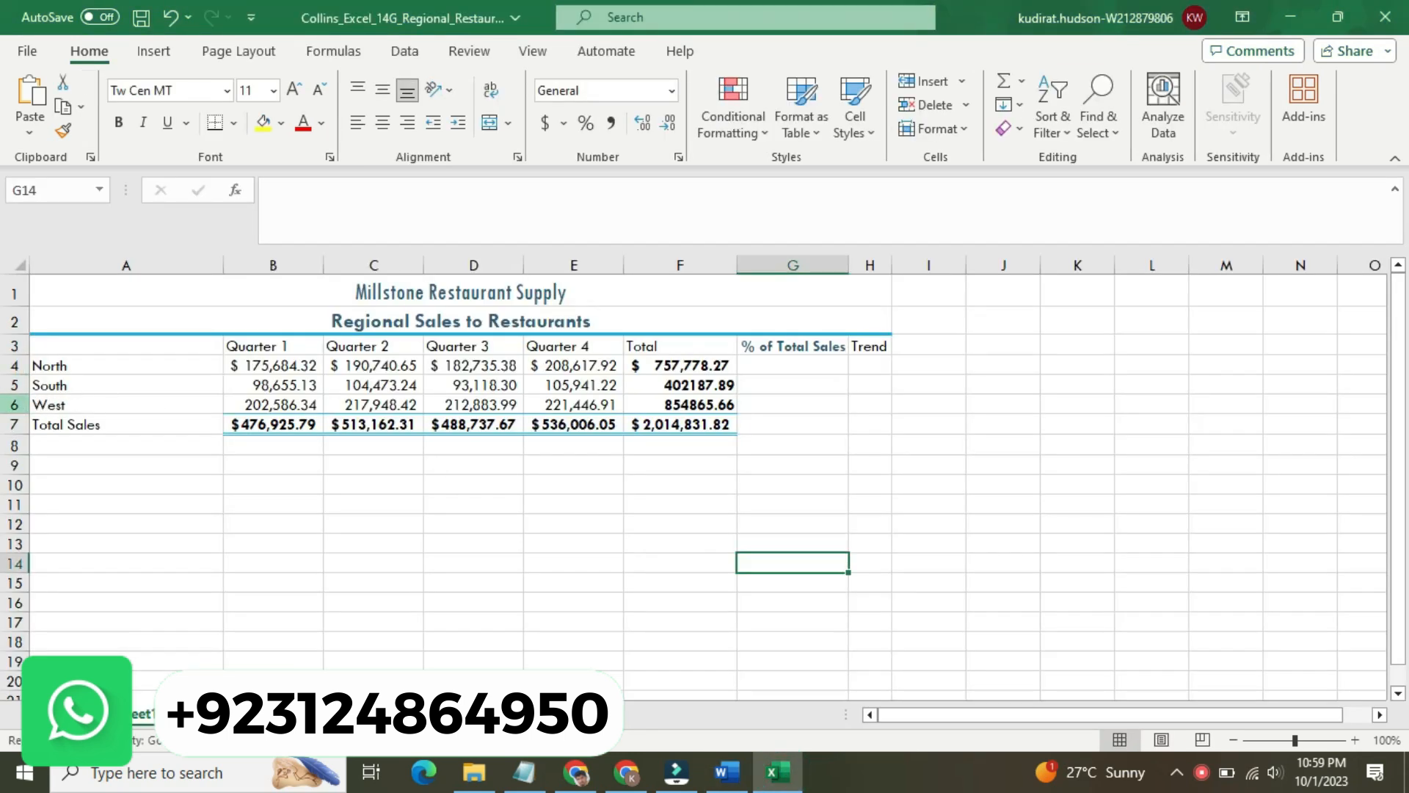
left_click(14, 404)
right_click(14, 405)
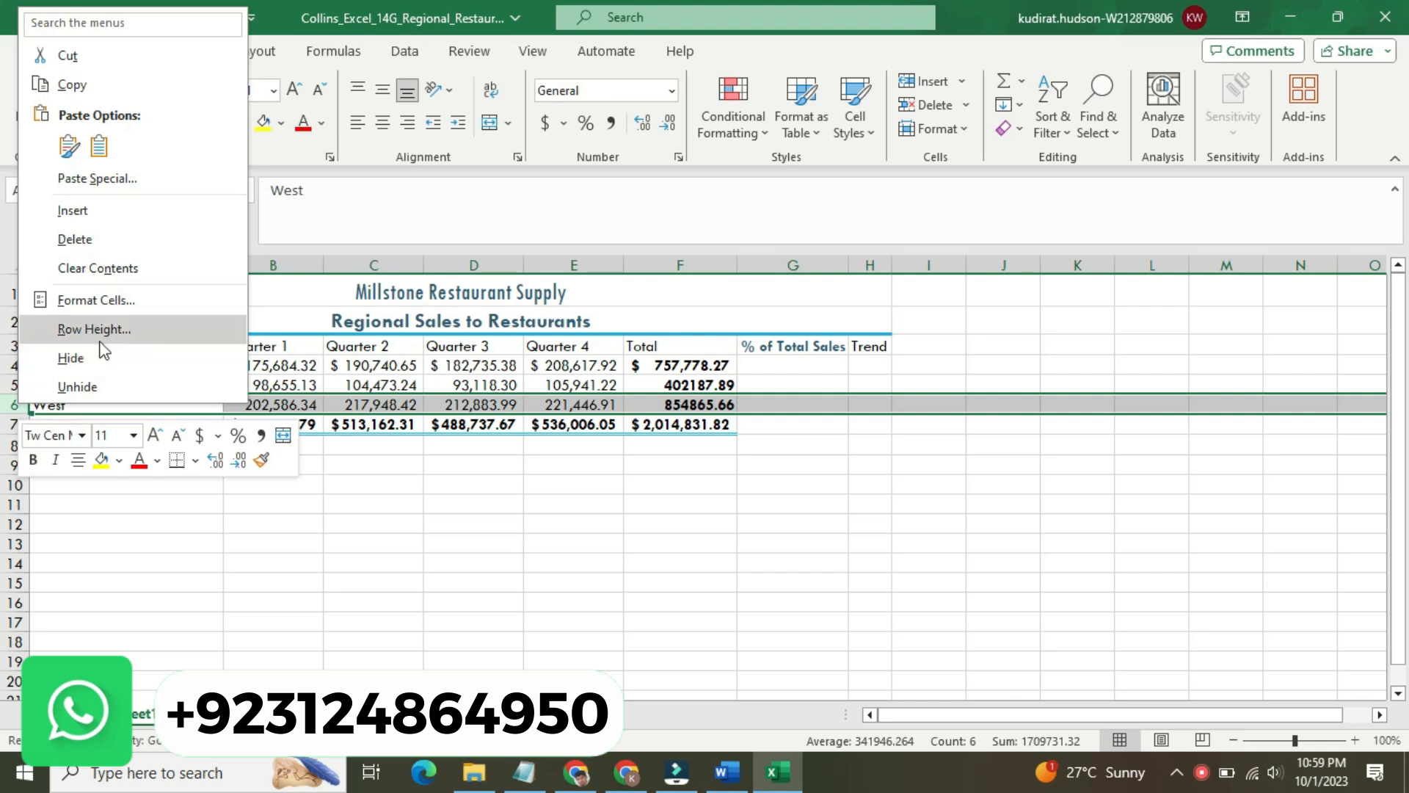
left_click(119, 215)
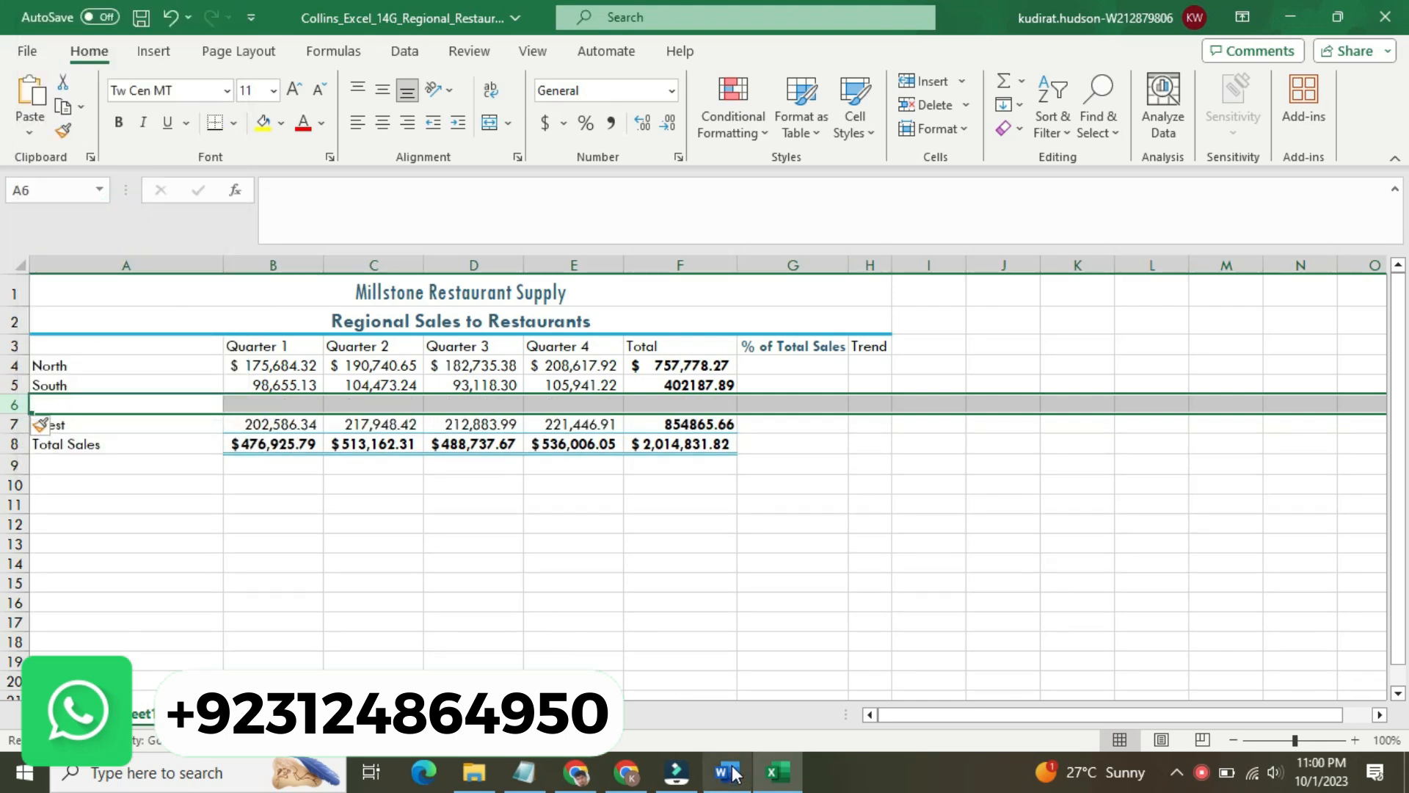
Copy the row title East from step 8 of the Word instructions and enter it in cell A6 of the Excel workbook
left_click(726, 697)
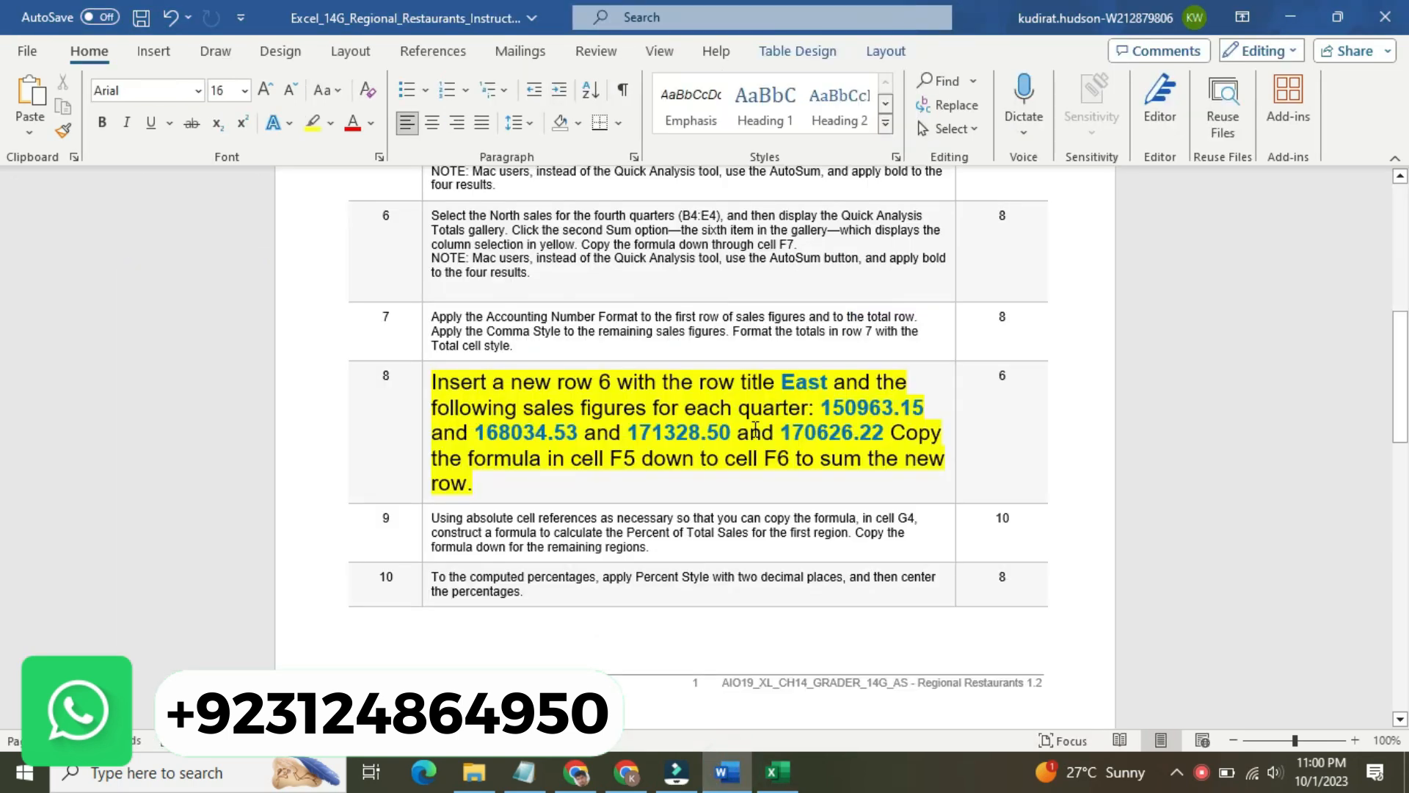
left_click_drag(783, 384, 830, 385)
key("ctrl+c")
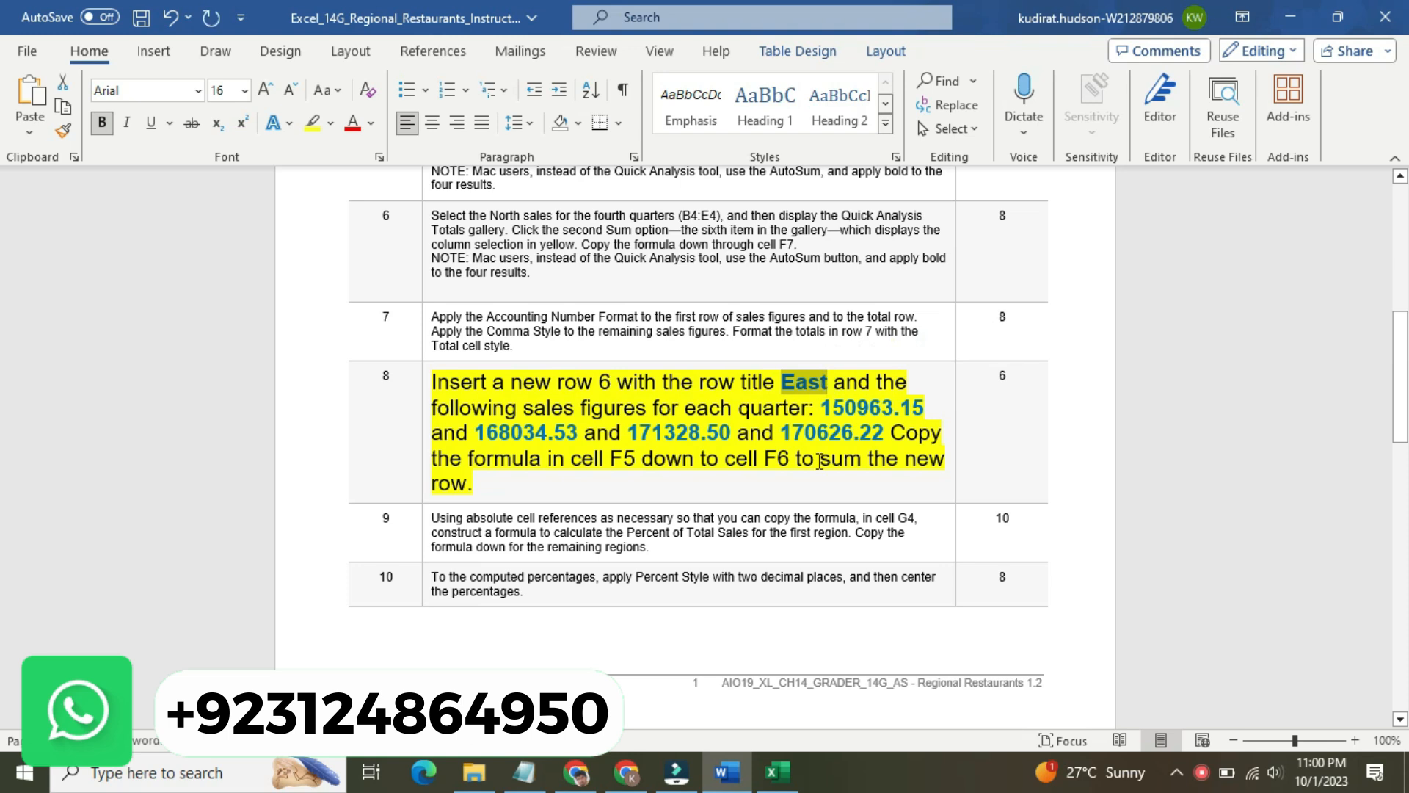
left_click(776, 771)
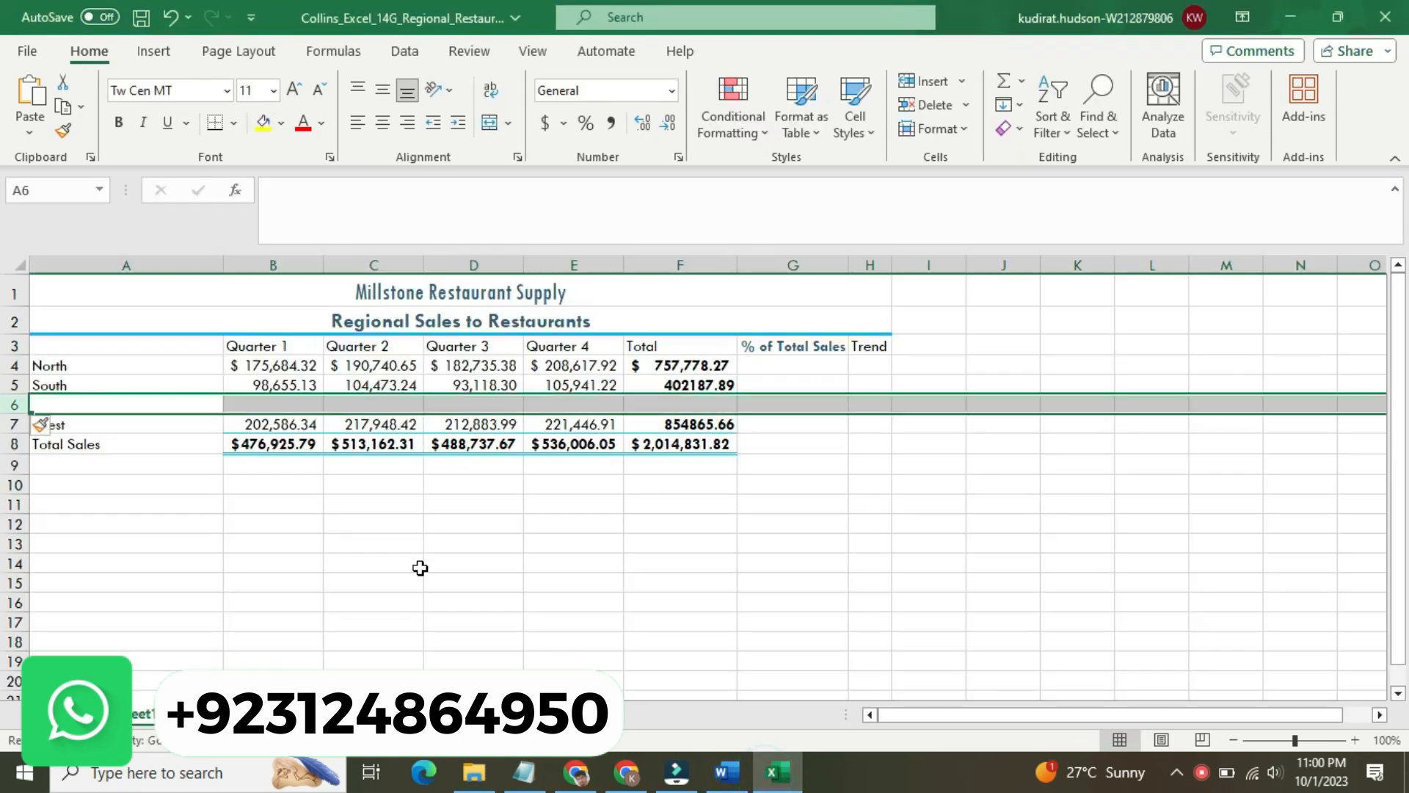
left_click(151, 403)
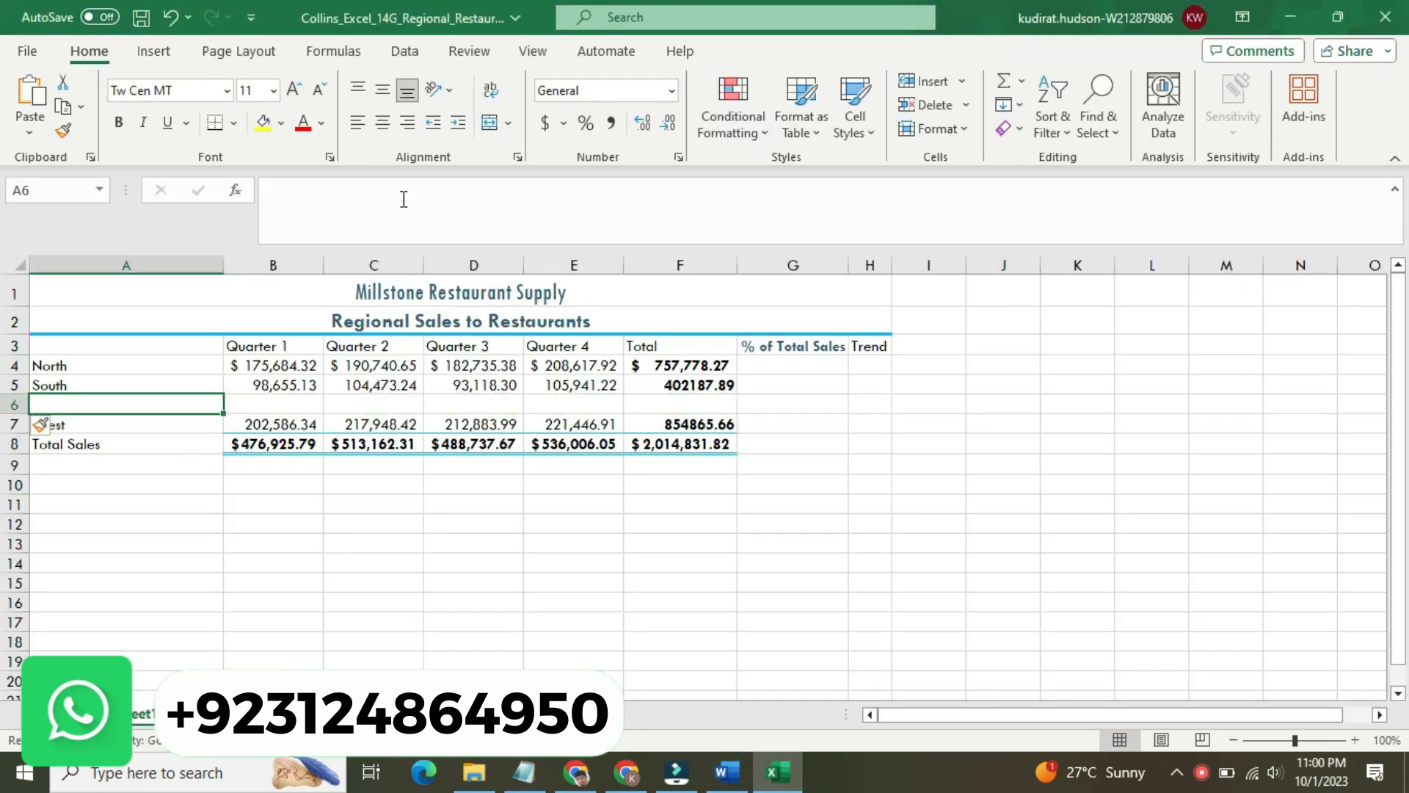
left_click(403, 198)
key("ctrl+v")
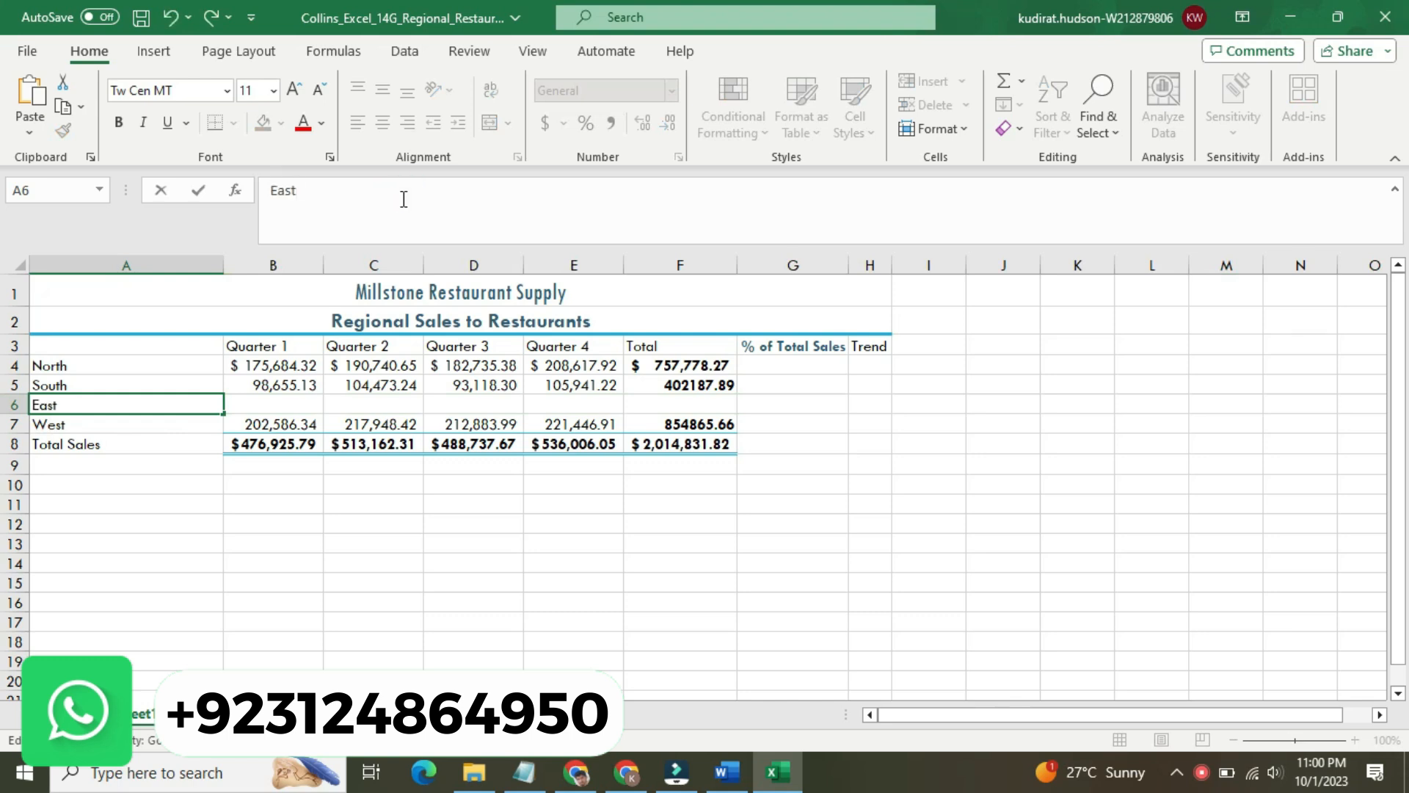
key("Return")
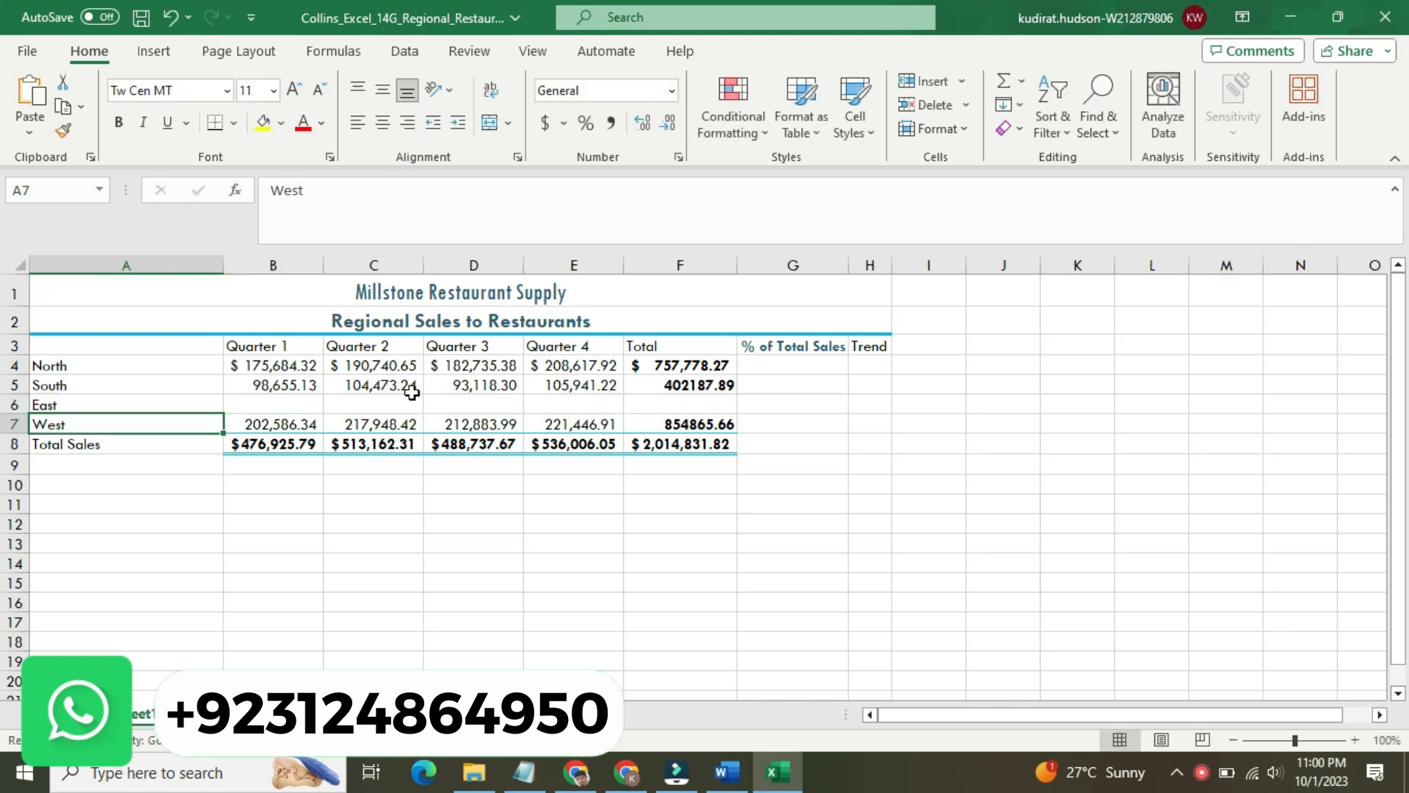
Copy the first quarter figure 150963.15 from the Word instructions and enter it in cell B6 in Excel
left_click(727, 772)
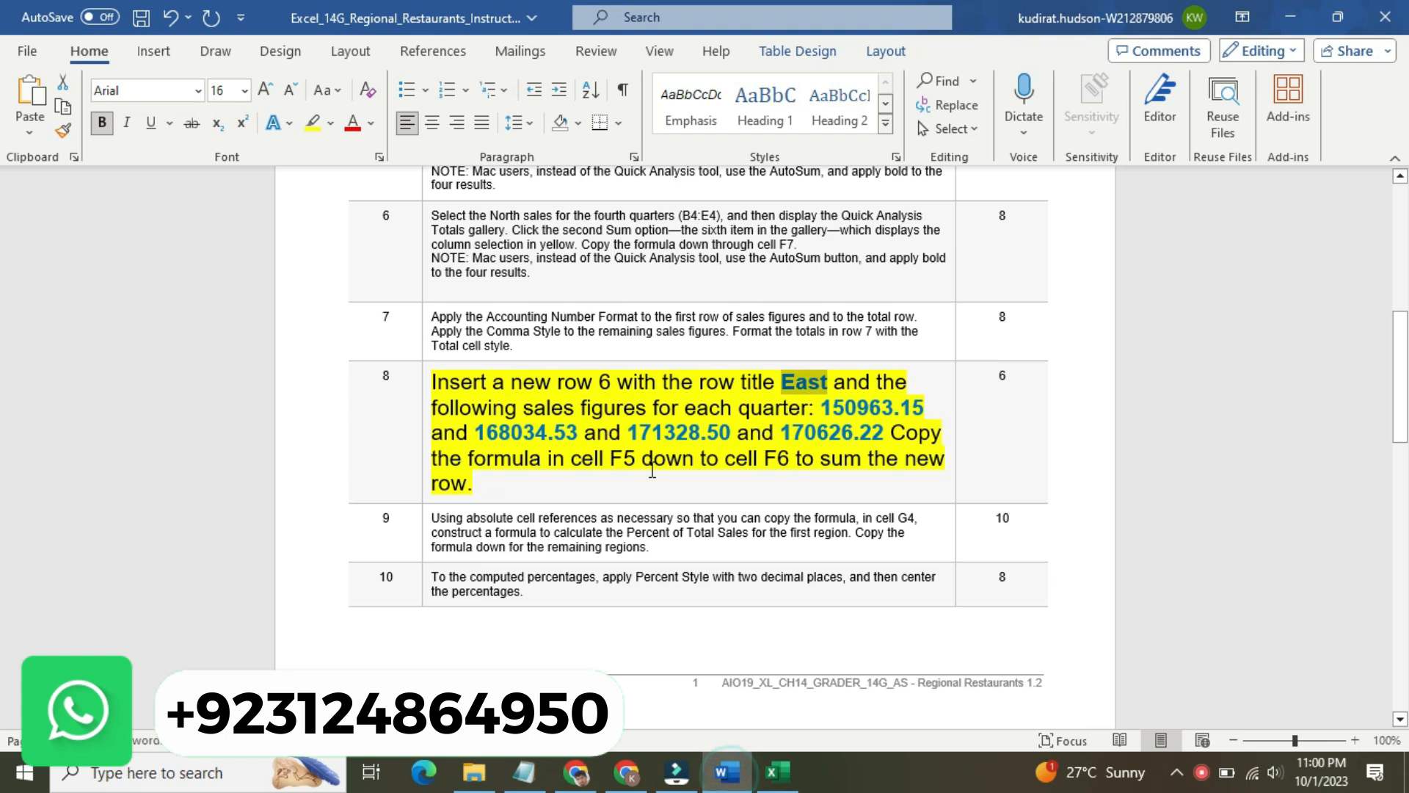
left_click_drag(822, 406, 919, 411)
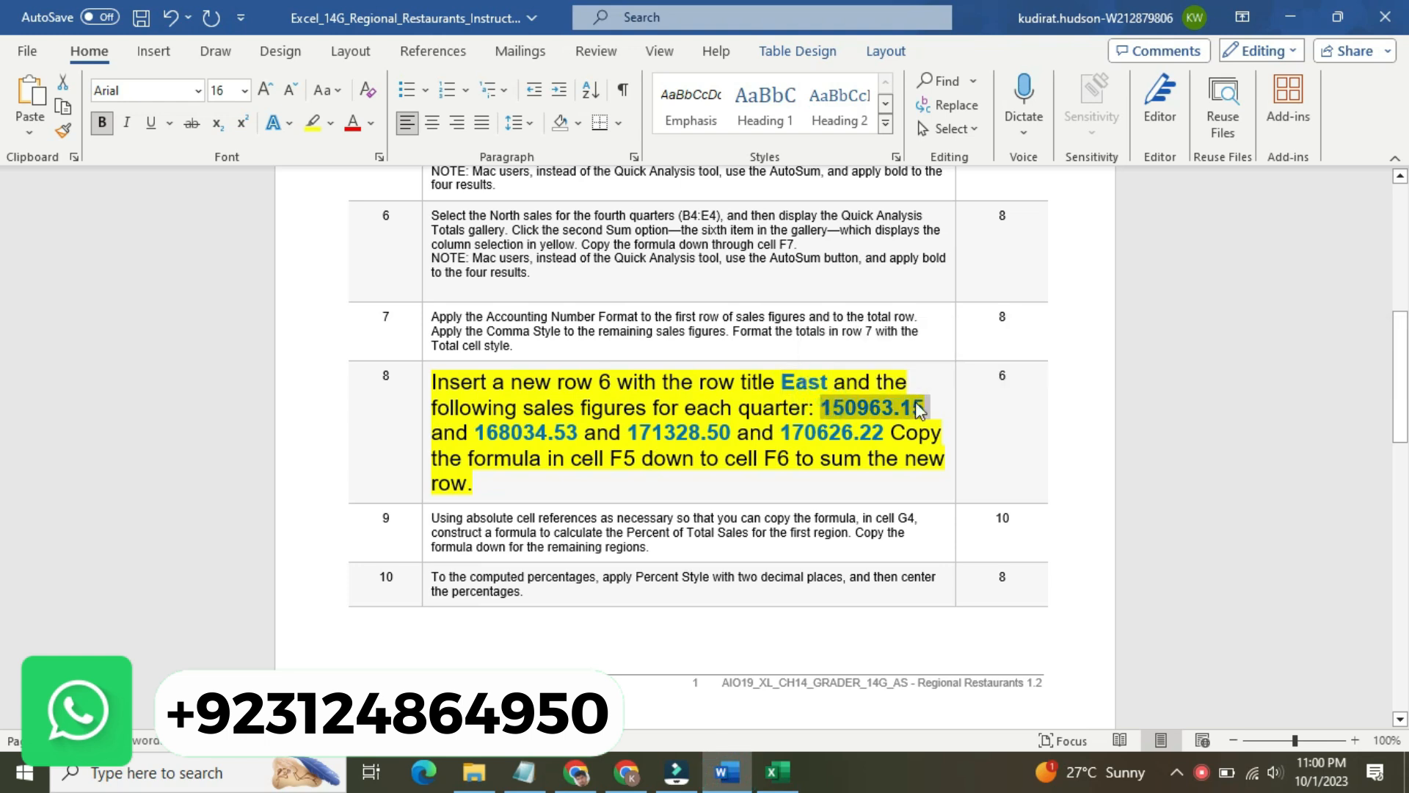
left_click(777, 772)
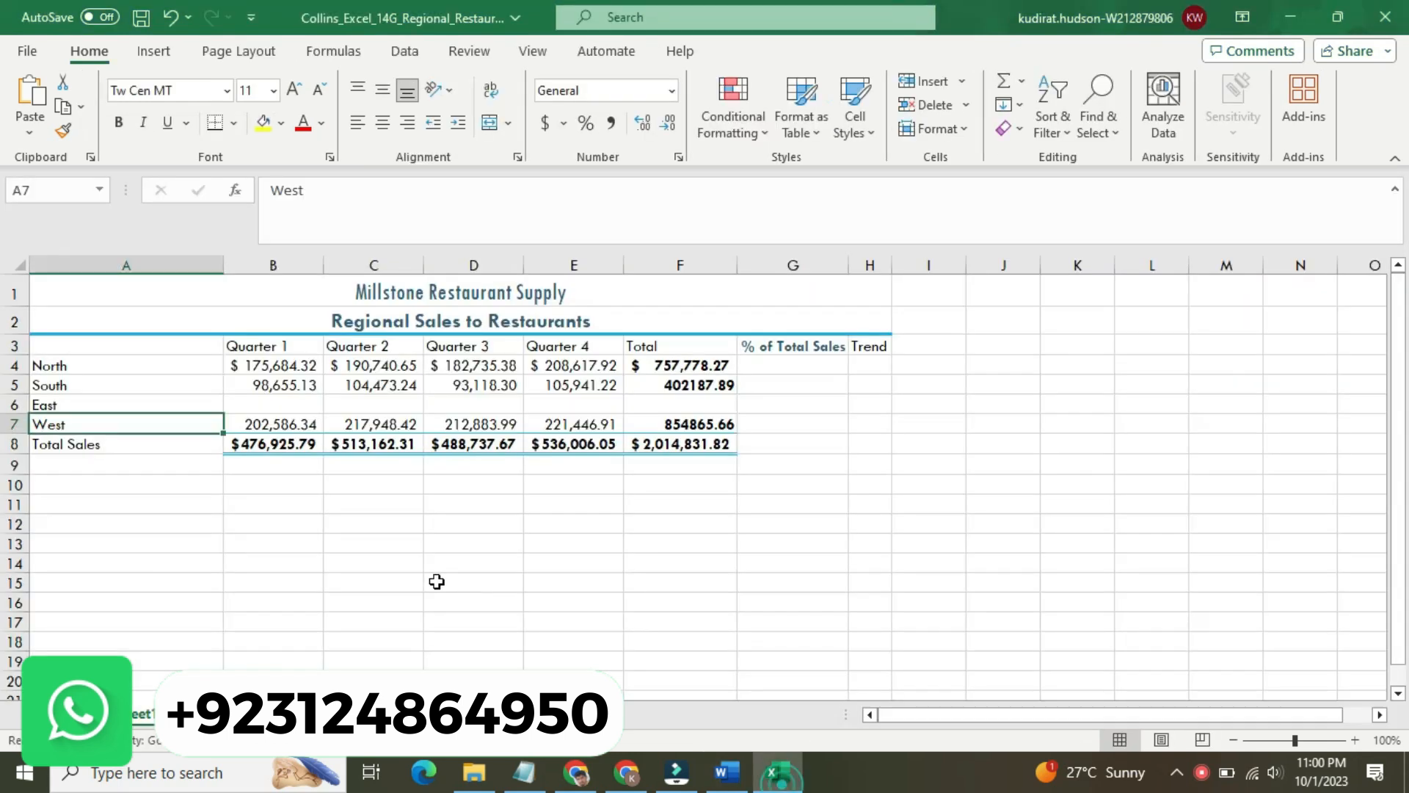
left_click(312, 404)
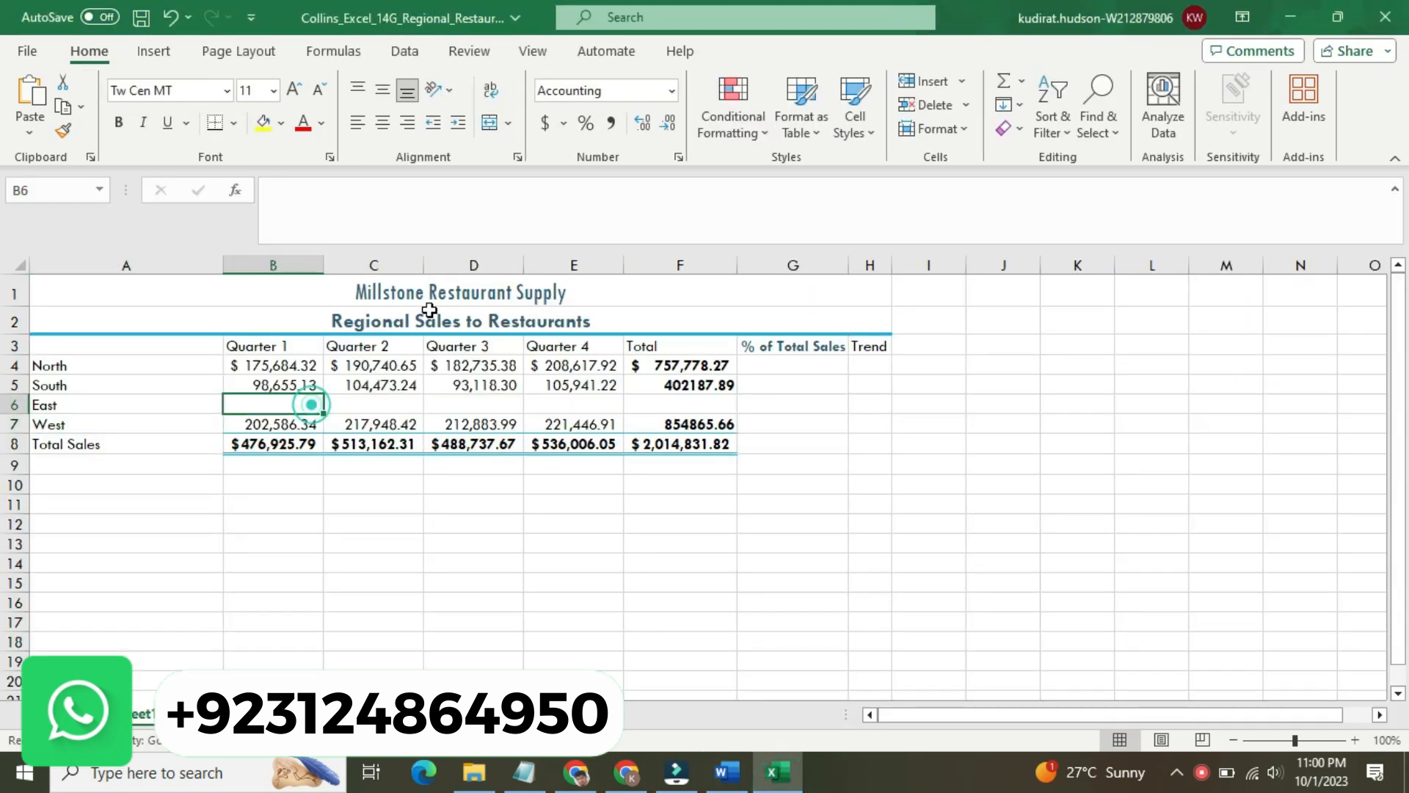
left_click(467, 206)
key("ctrl+v")
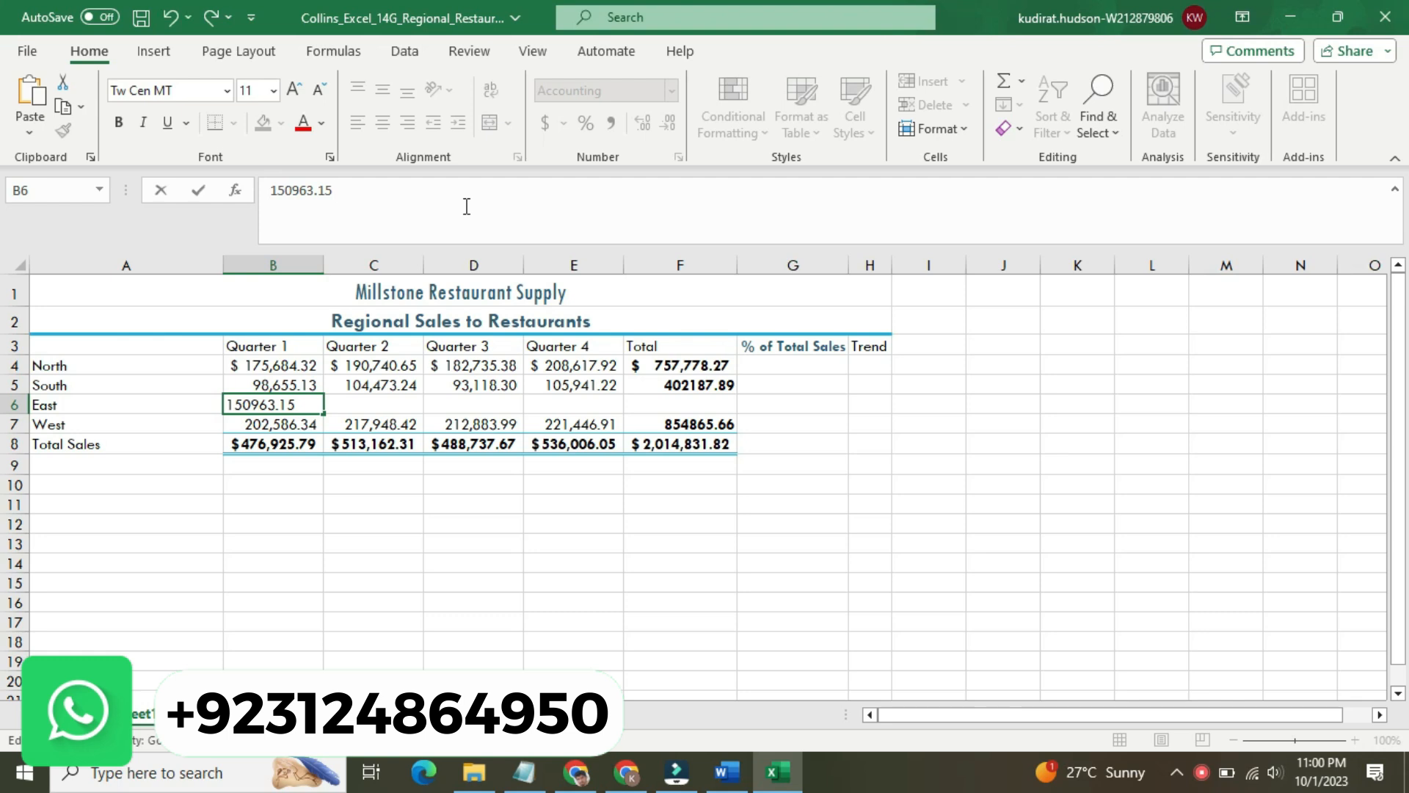
key("Return")
Copy the second quarter figure 168034.53 from the Word instructions into cell C6 of the Excel sheet
left_click(363, 403)
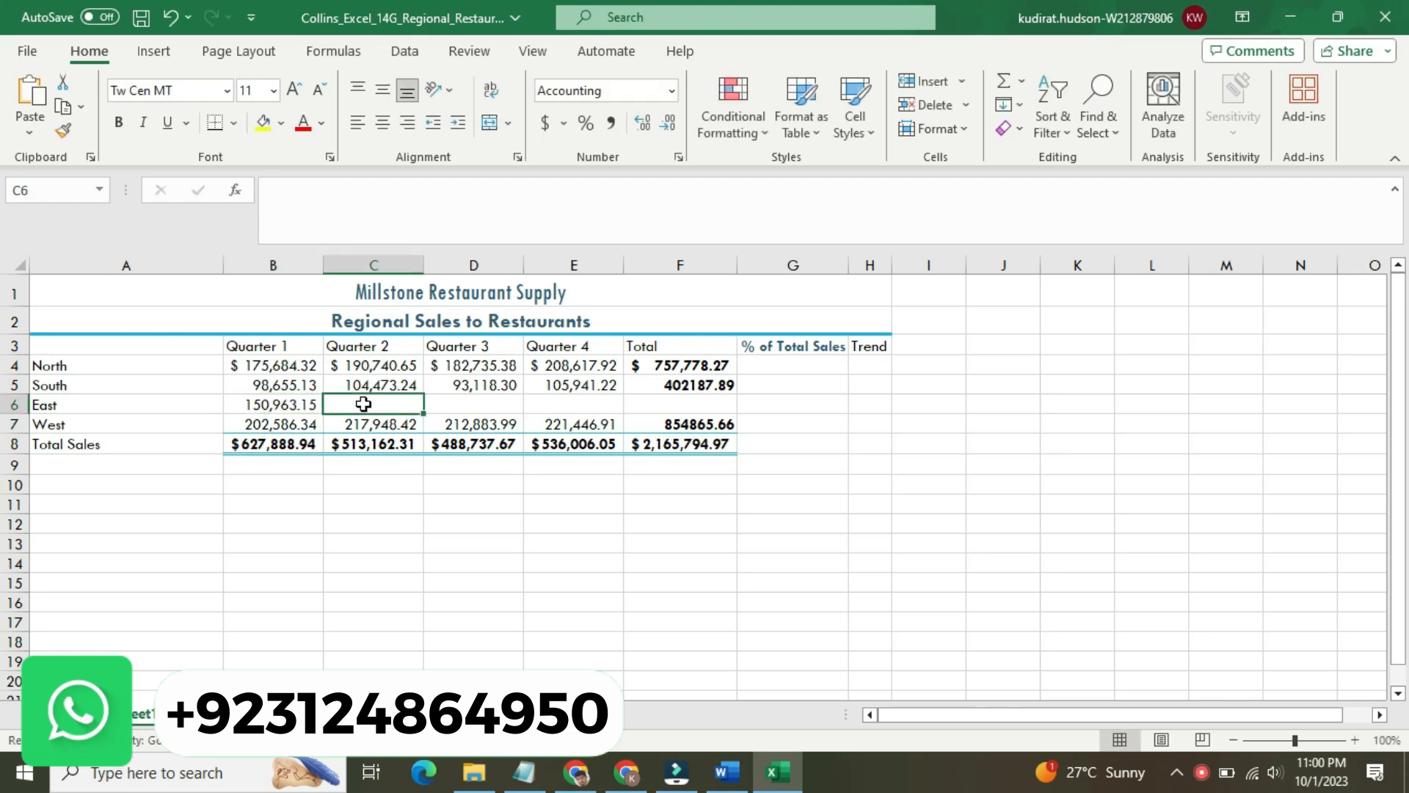
left_click(727, 772)
left_click_drag(475, 431, 574, 434)
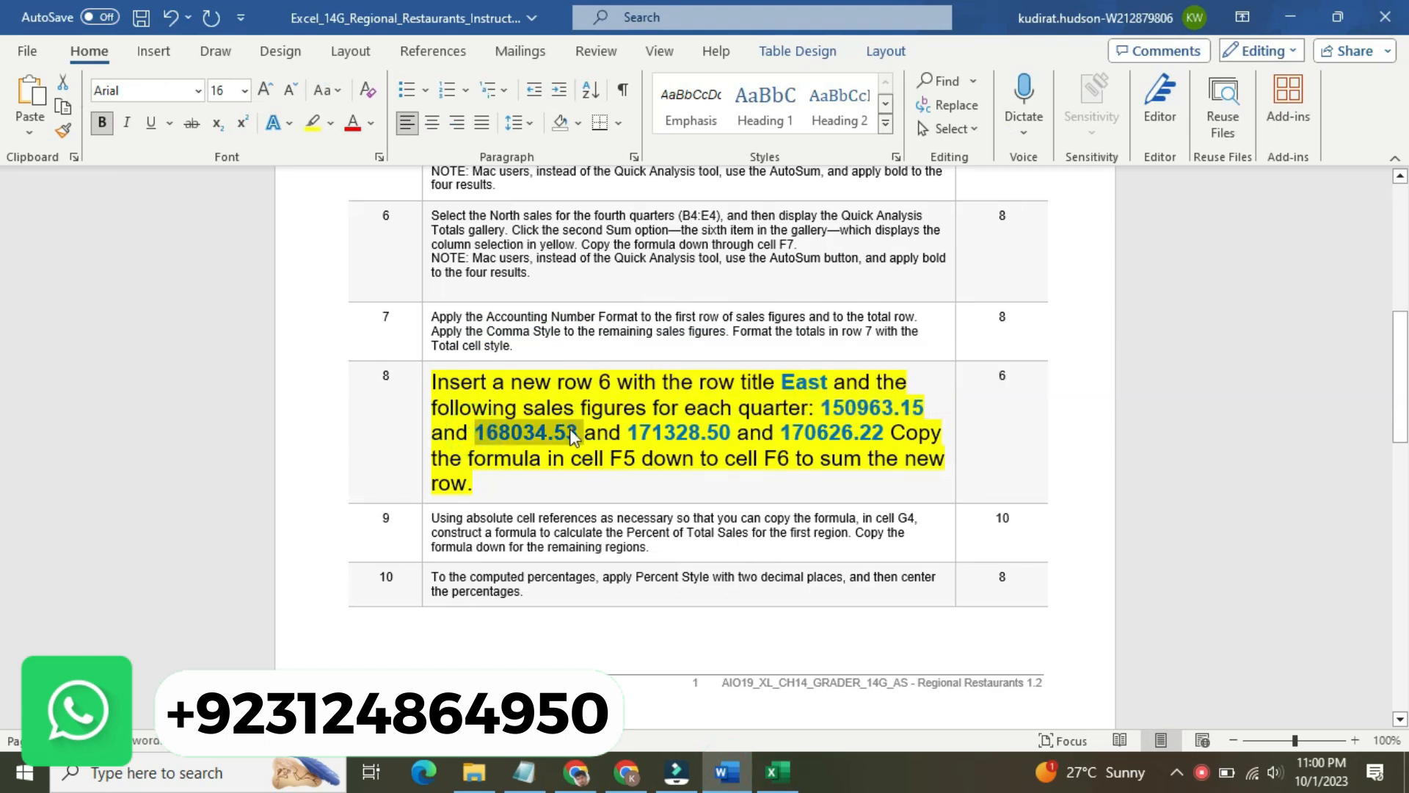
left_click(777, 772)
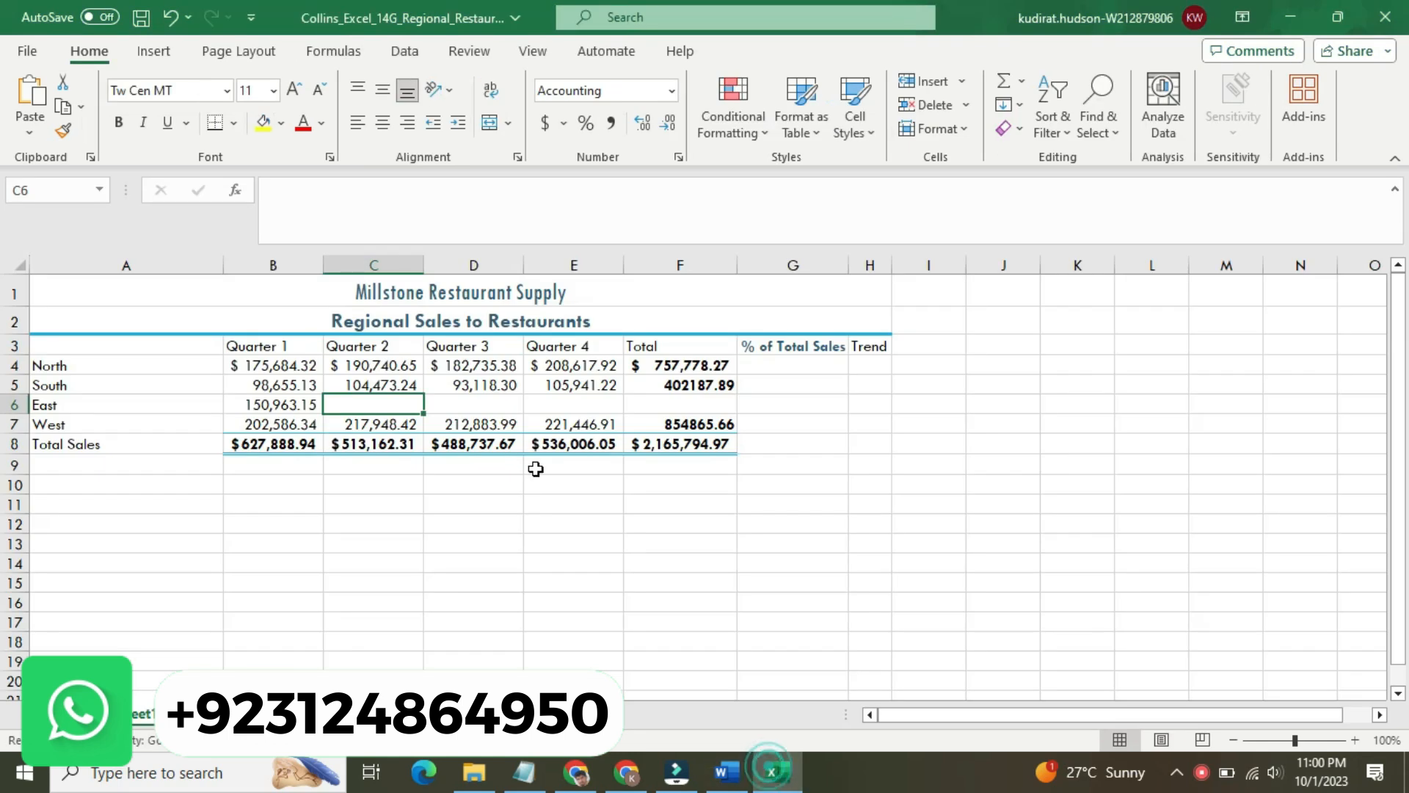
left_click(482, 237)
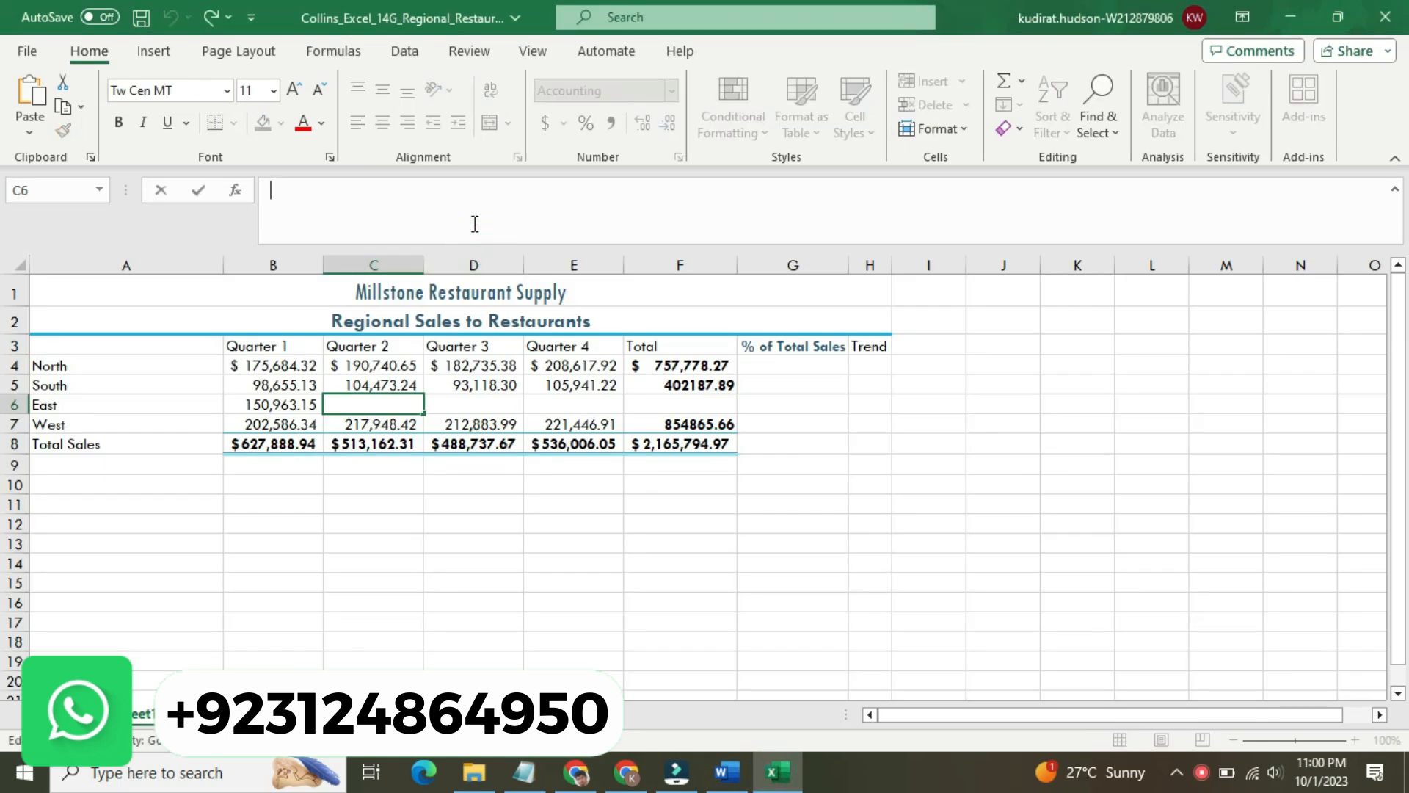
key("ctrl+v")
key("Return")
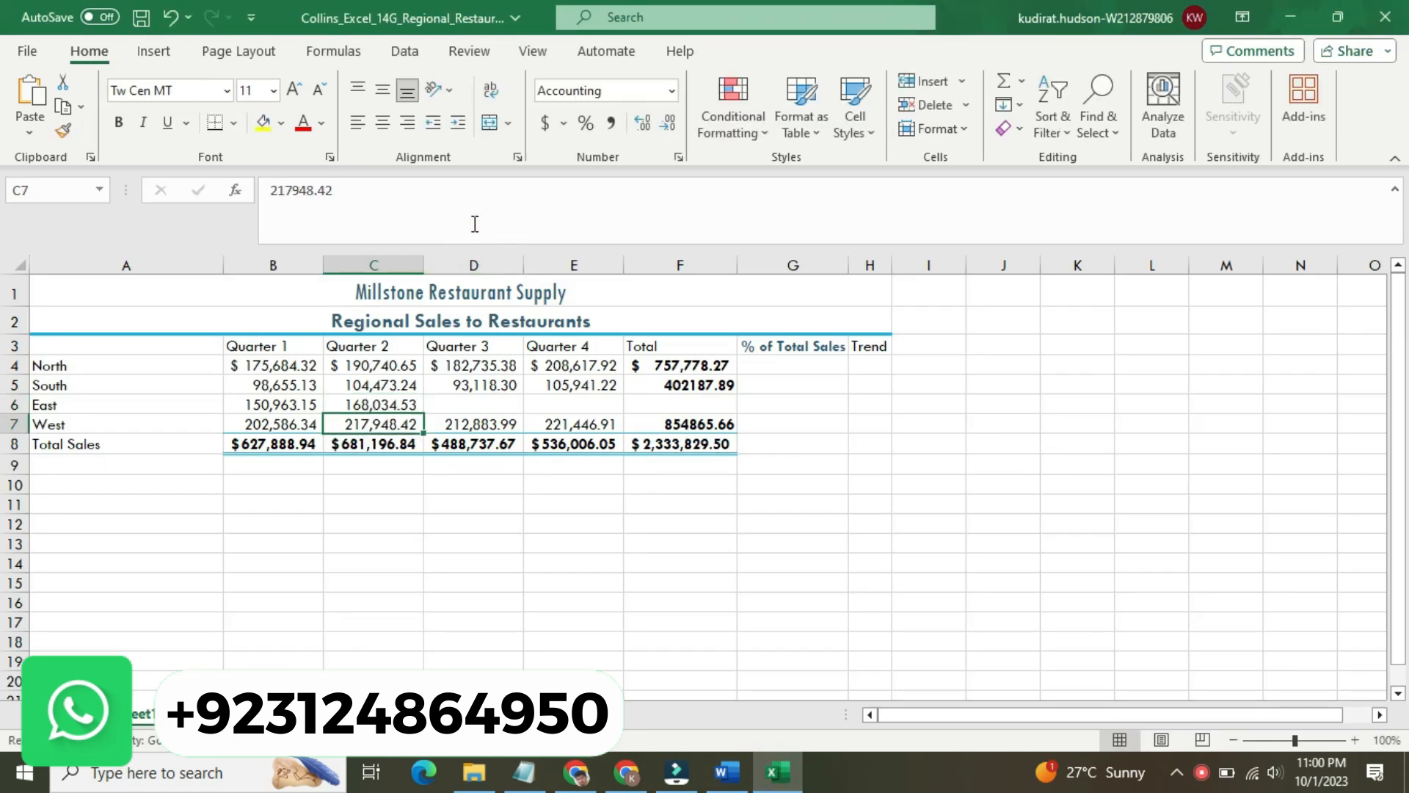
Copy the third quarter figure 171328.50 from the Word instructions into cell D6 of the Excel sheet
left_click(473, 402)
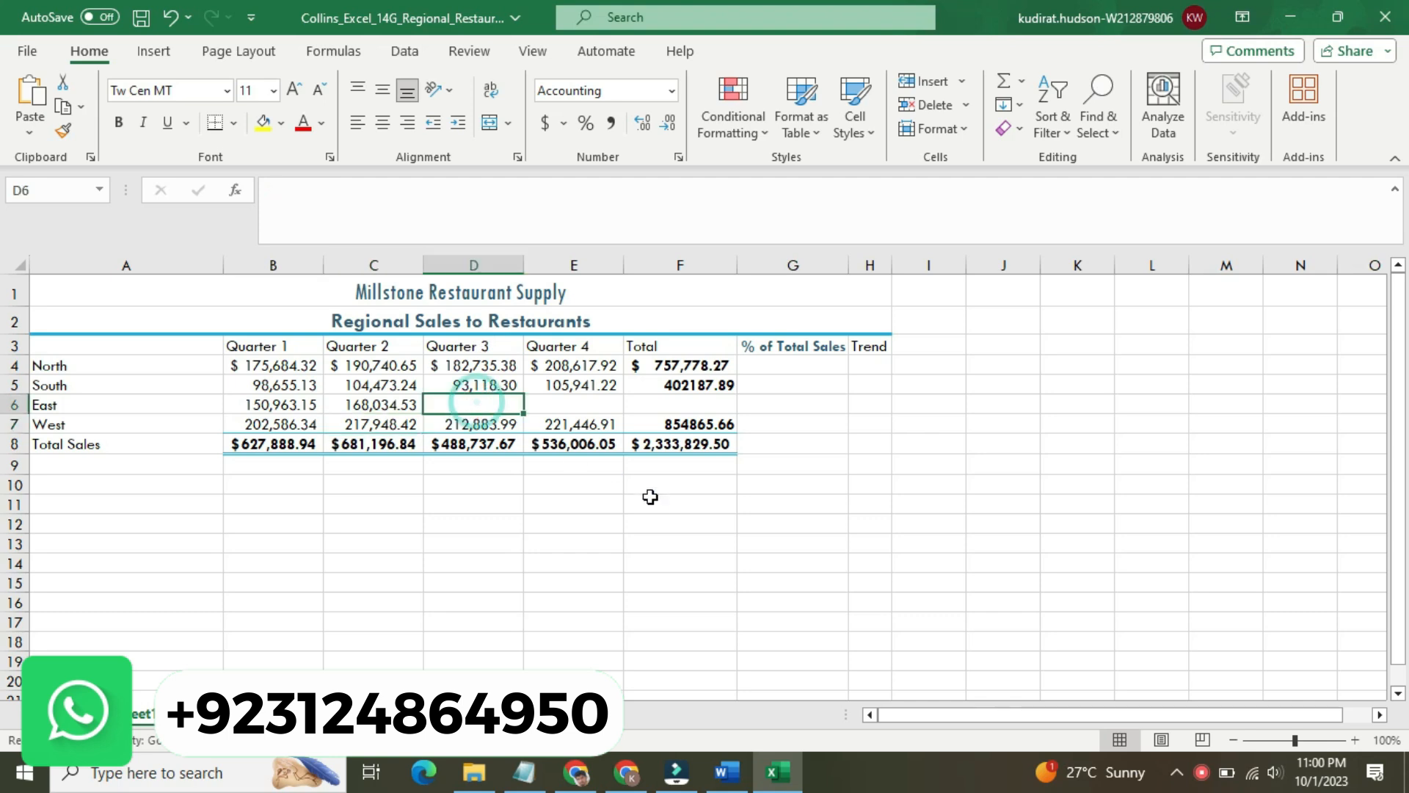
left_click(727, 772)
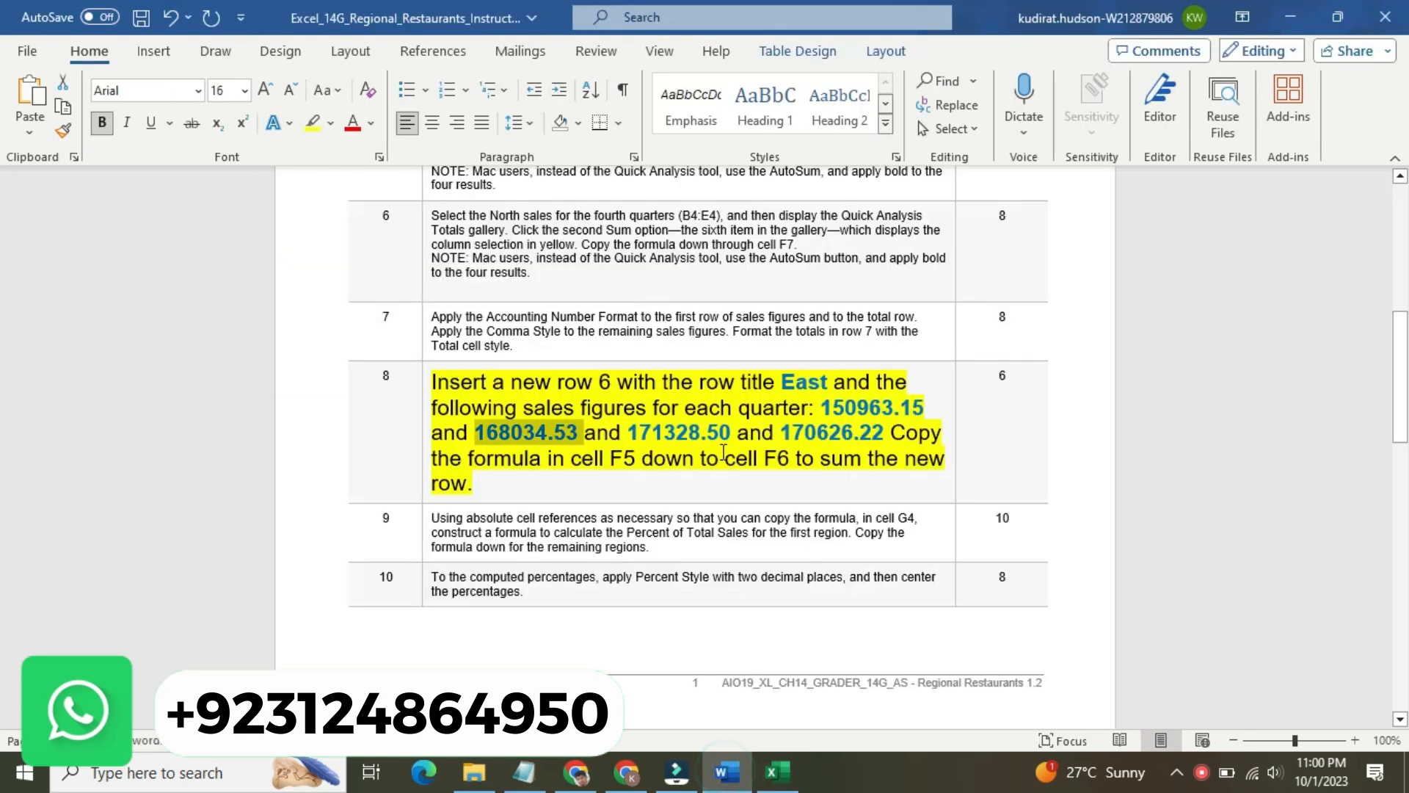
left_click_drag(628, 431, 727, 435)
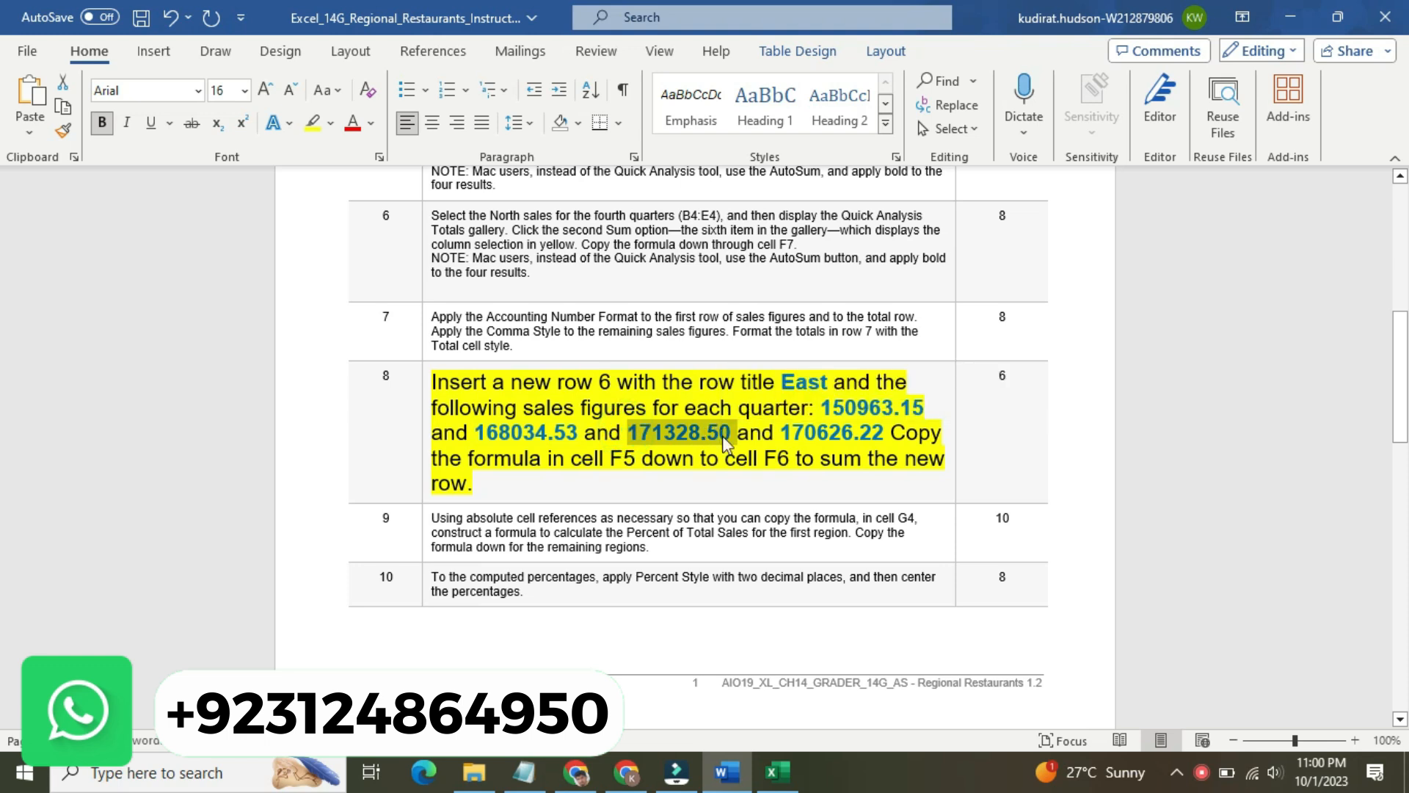
left_click(774, 778)
left_click(556, 215)
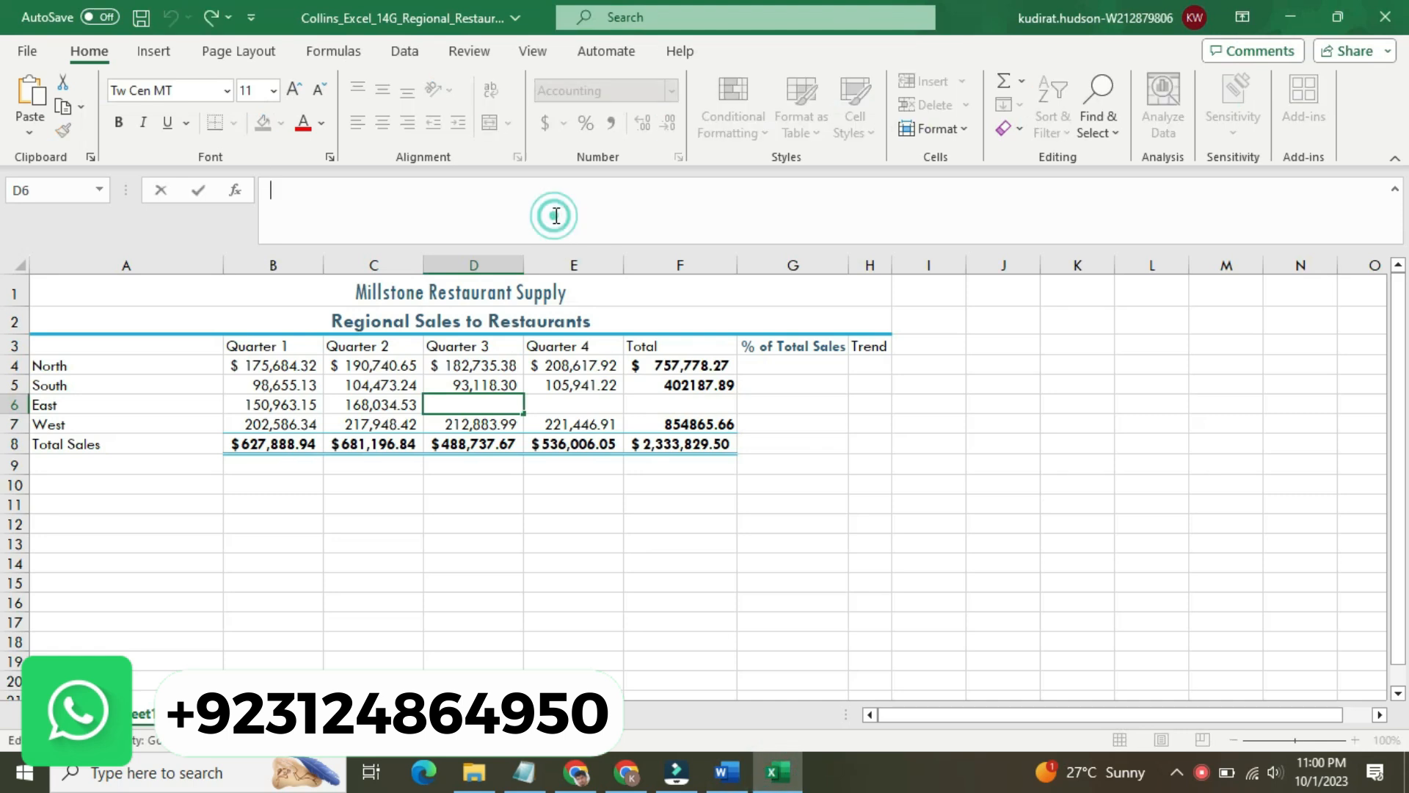
key("ctrl+v")
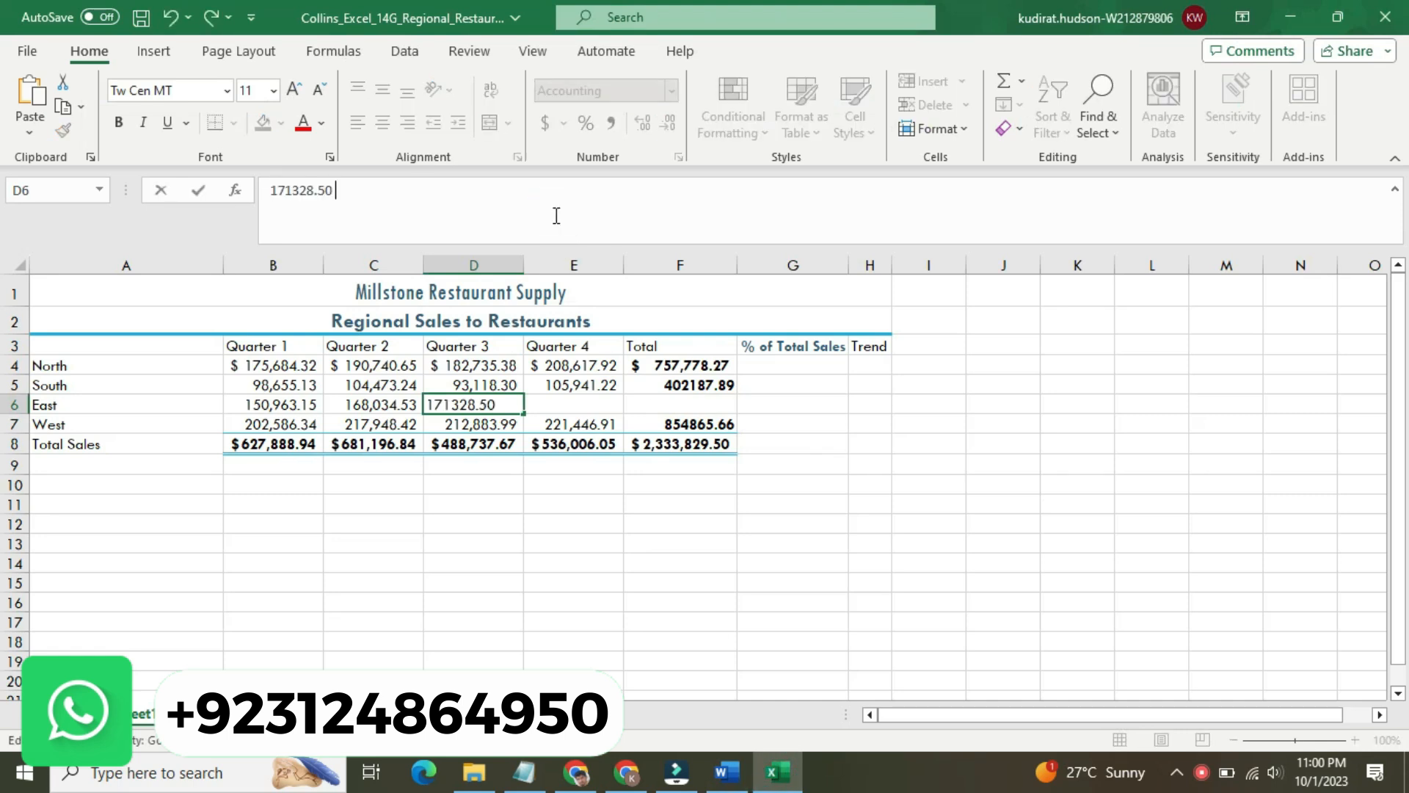
key("Return")
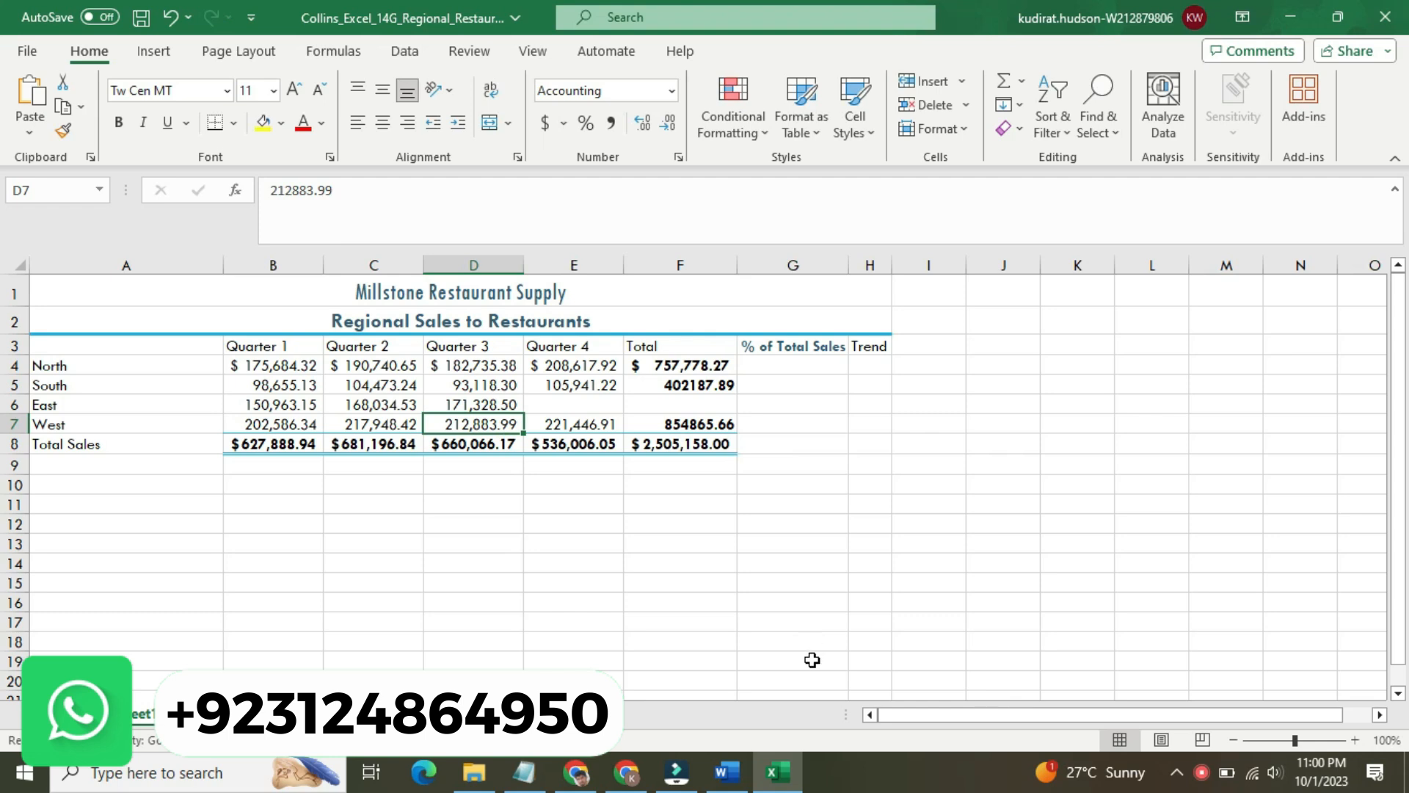
Copy the fourth quarter figure 170626.22 from the Word instructions into cell E6 of the Excel sheet
left_click(741, 775)
left_click_drag(780, 432, 881, 432)
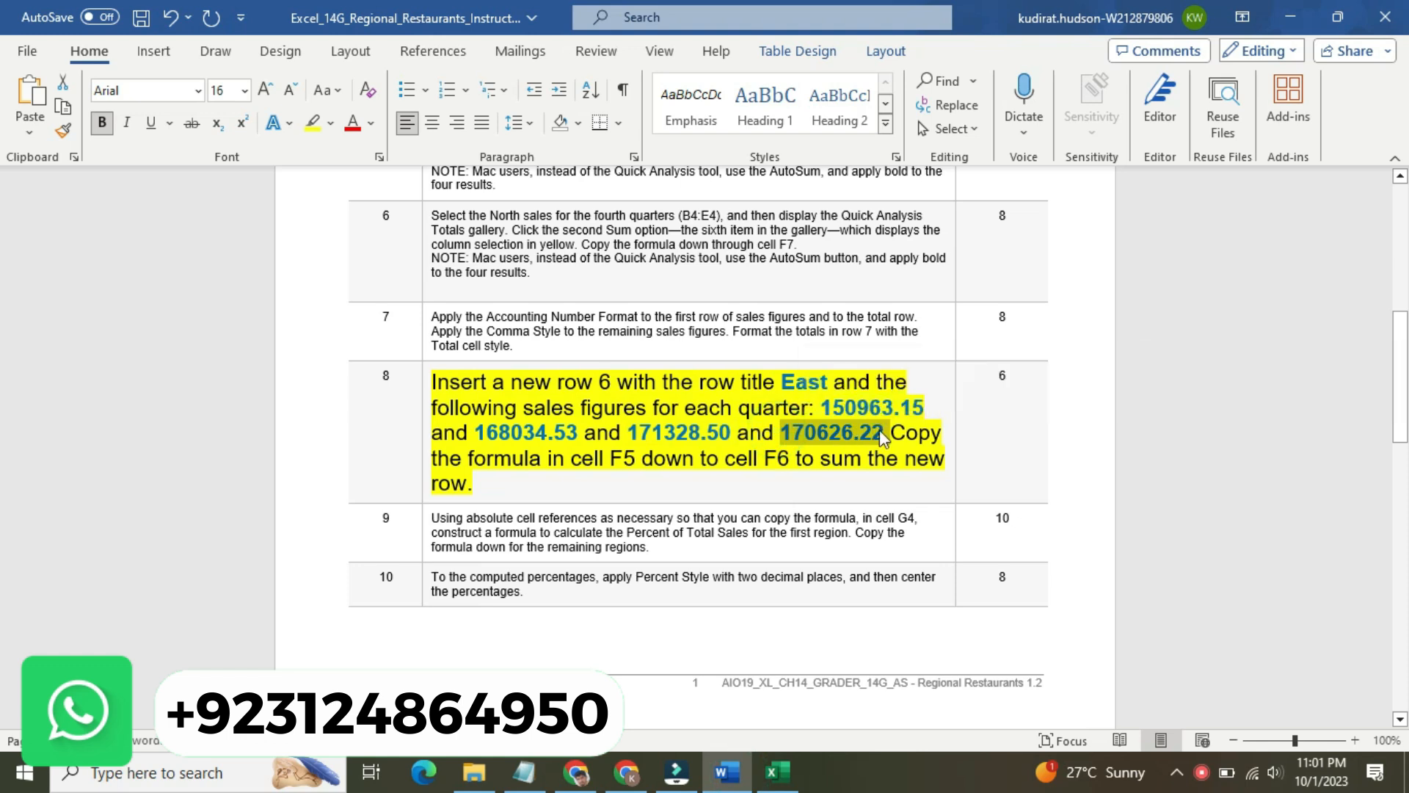
left_click(777, 772)
left_click(645, 202)
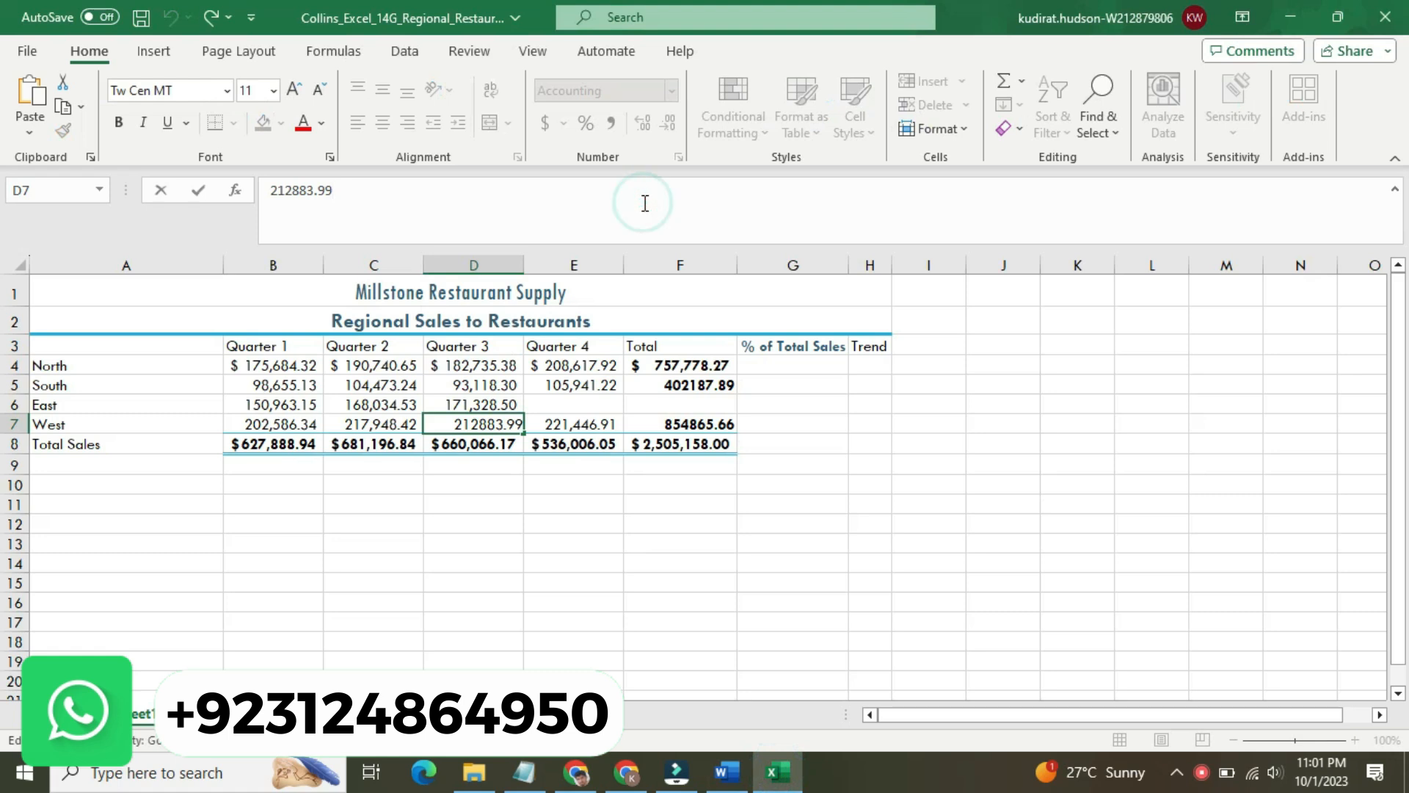
left_click(583, 408)
left_click(623, 195)
key("ctrl+v")
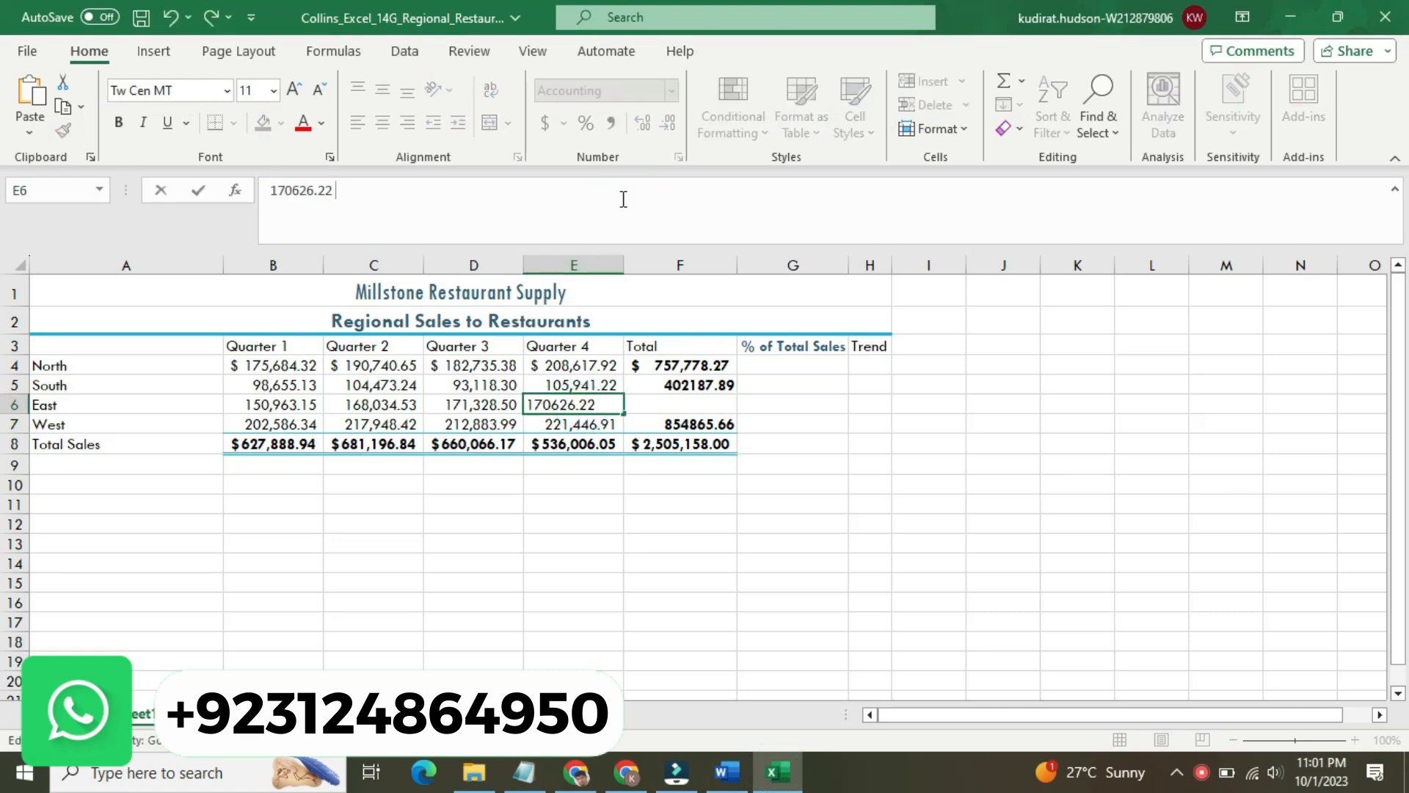
key("Return")
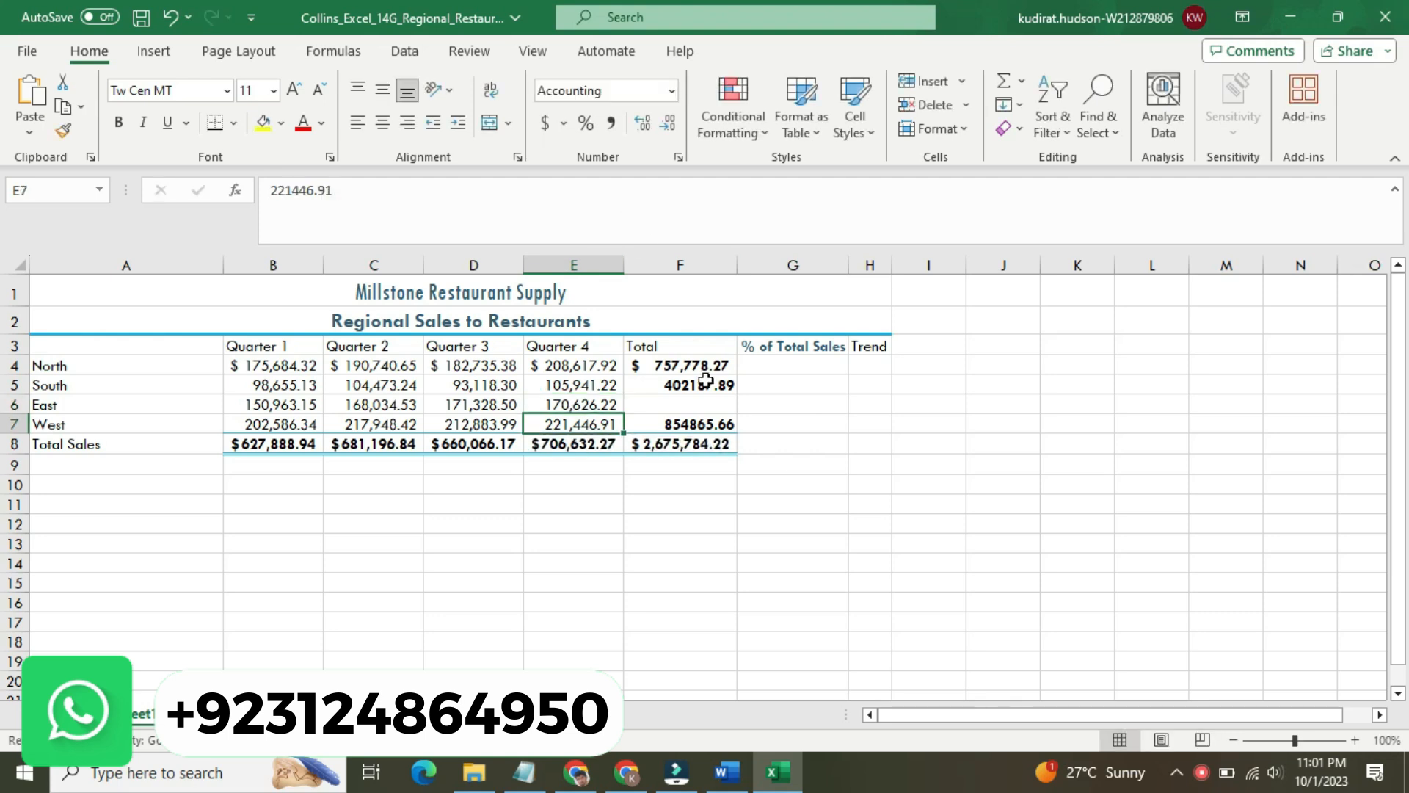
Recheck step 8 in the Word instructions, return to Excel and copy the sum formula in F5 down to F6
left_click(728, 770)
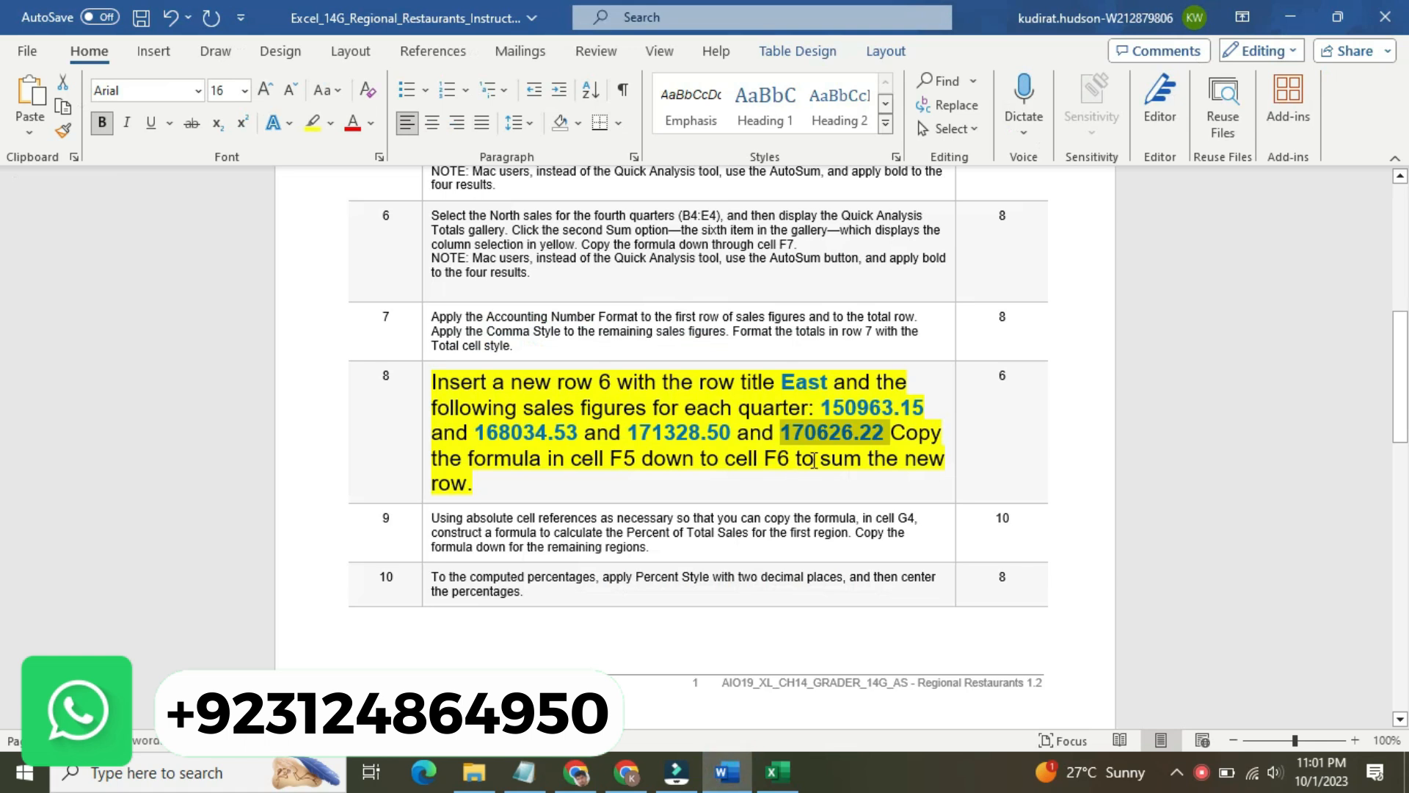
left_click(904, 424)
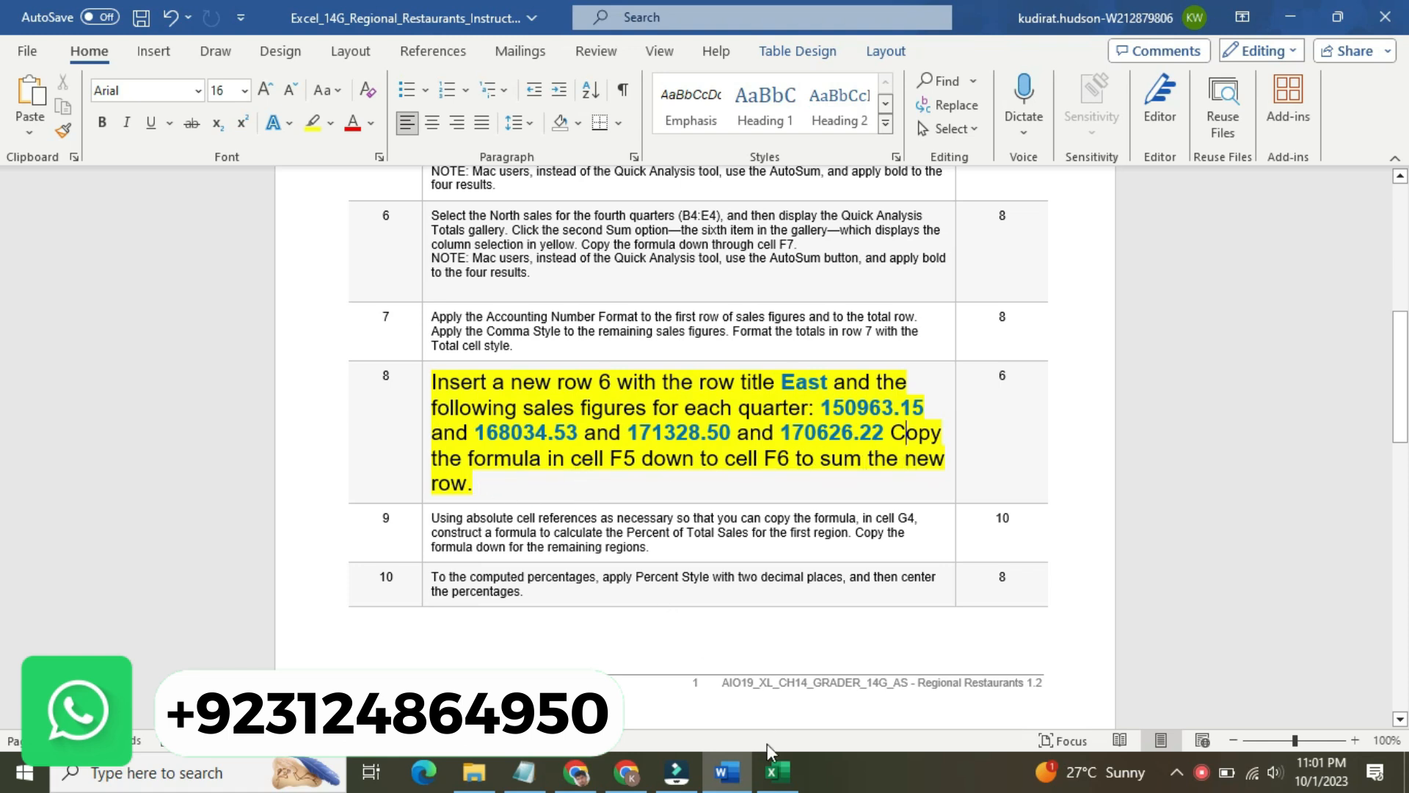
left_click(776, 770)
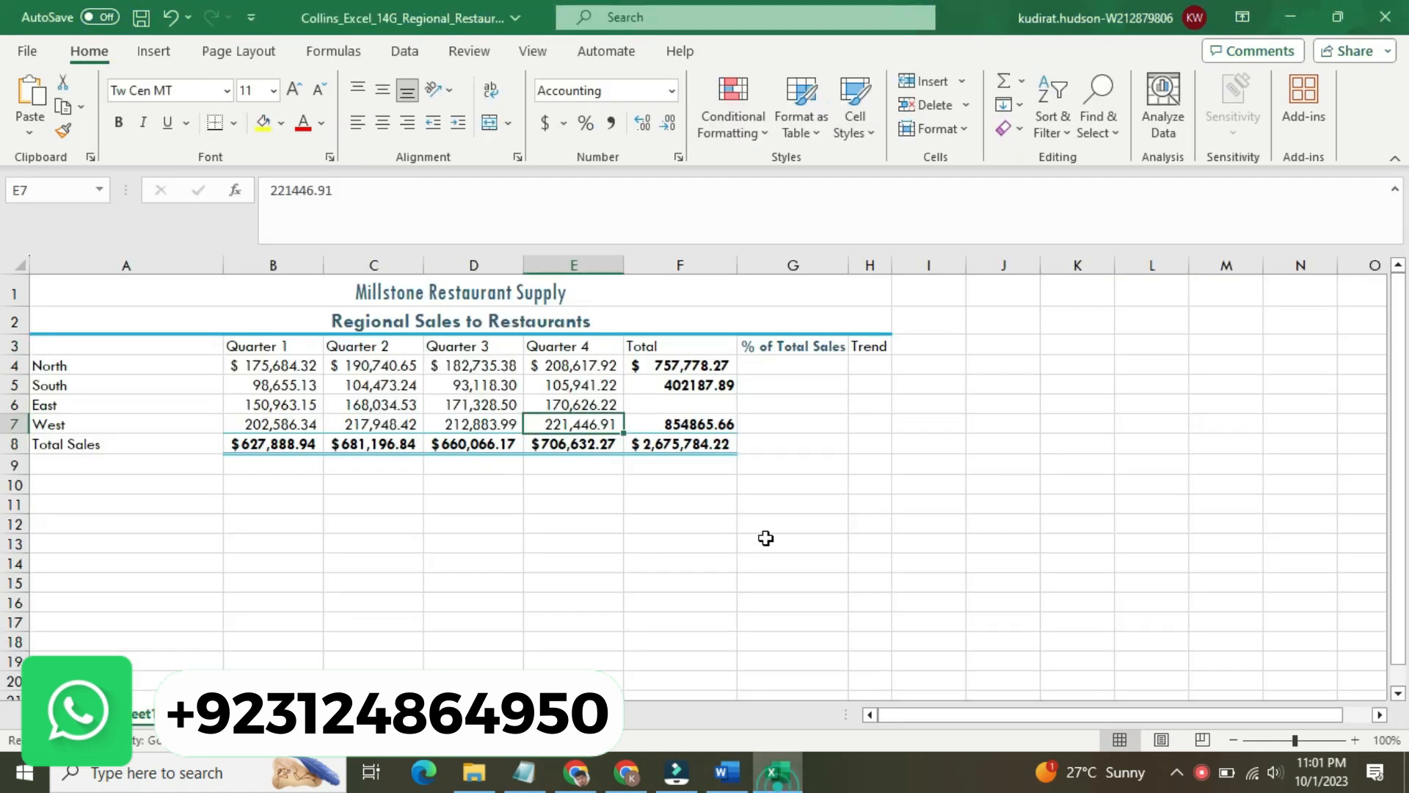
left_click(674, 401)
left_click(726, 385)
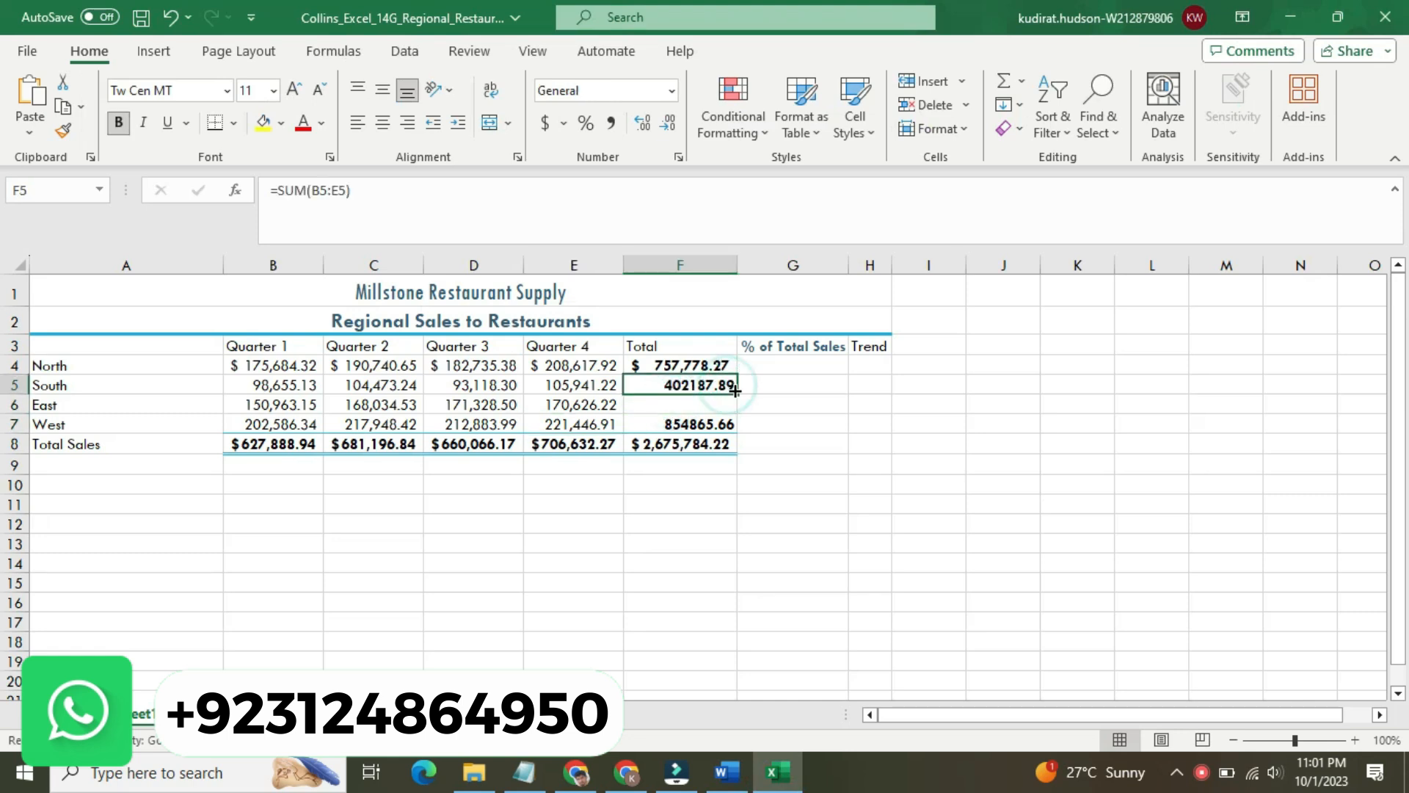
left_click_drag(735, 391, 737, 416)
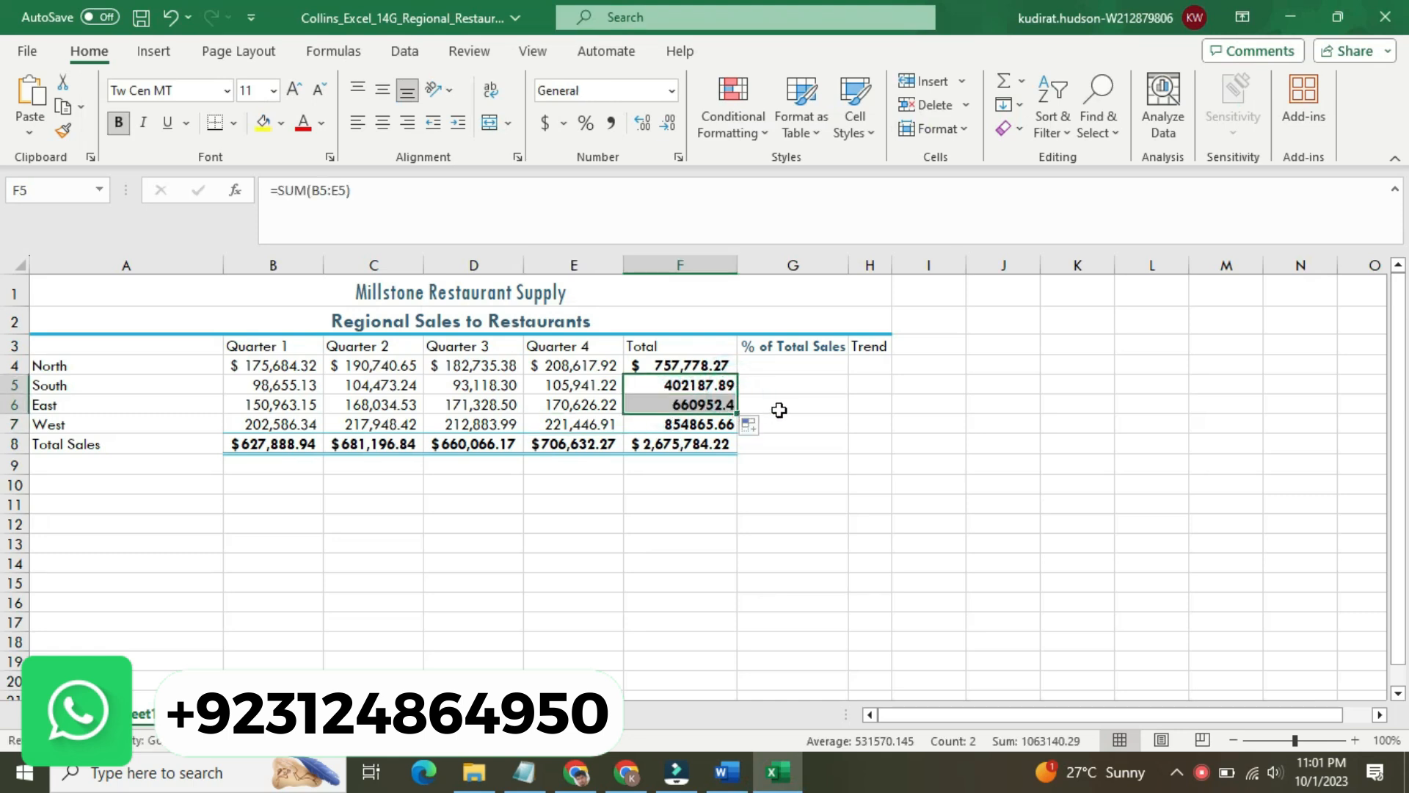
left_click(731, 523)
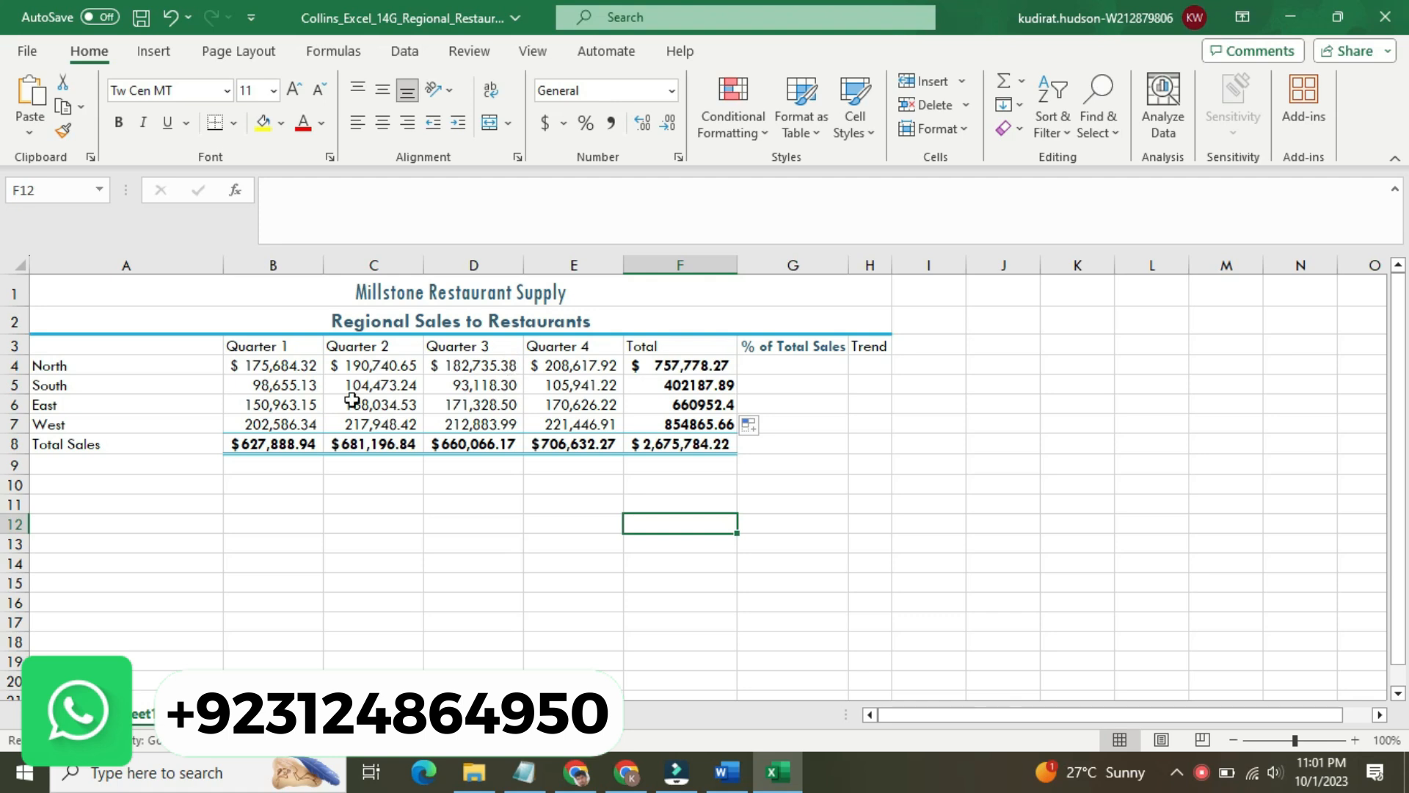
Switch to the Word instructions, reset the step 8 text to 9 pt and remove its highlighting
left_click(736, 787)
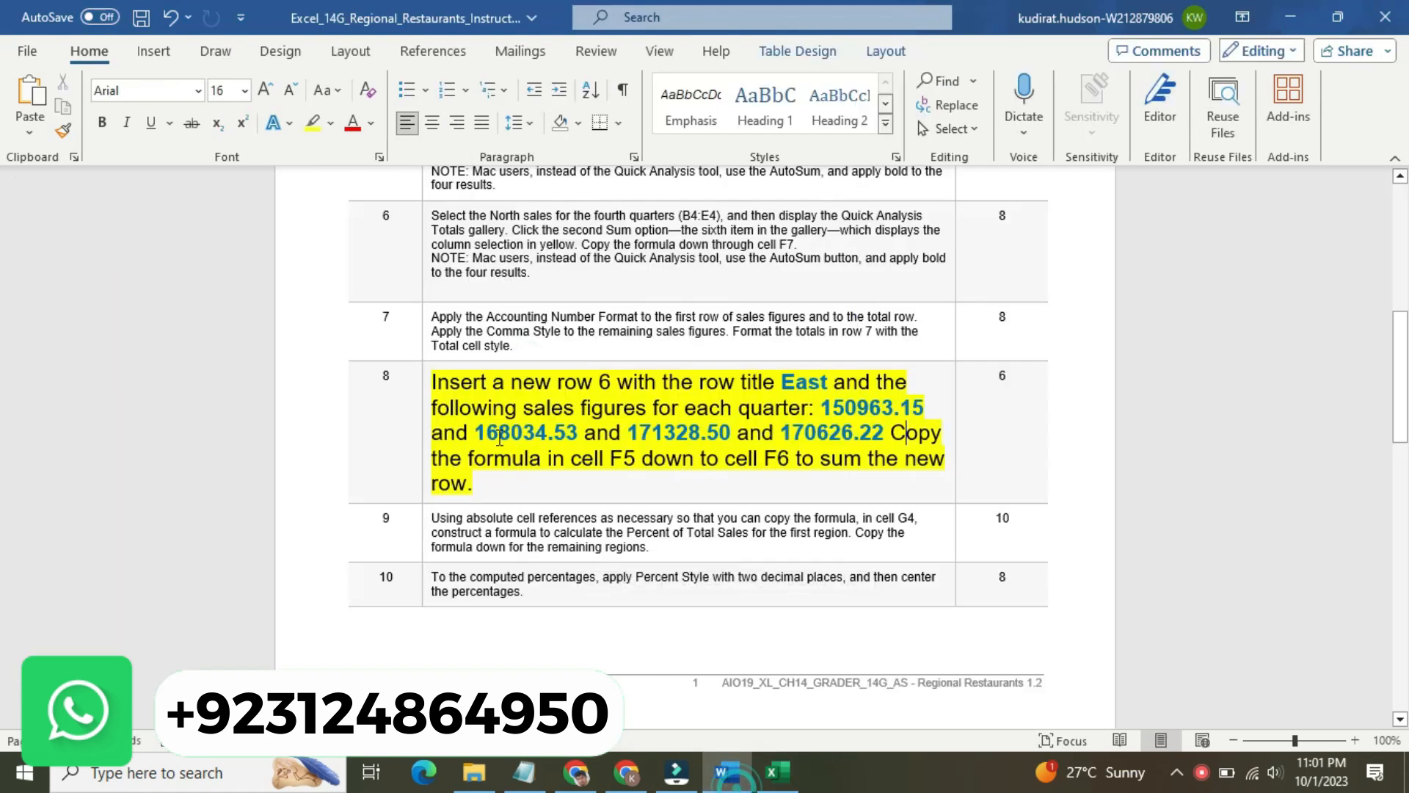
left_click(423, 411)
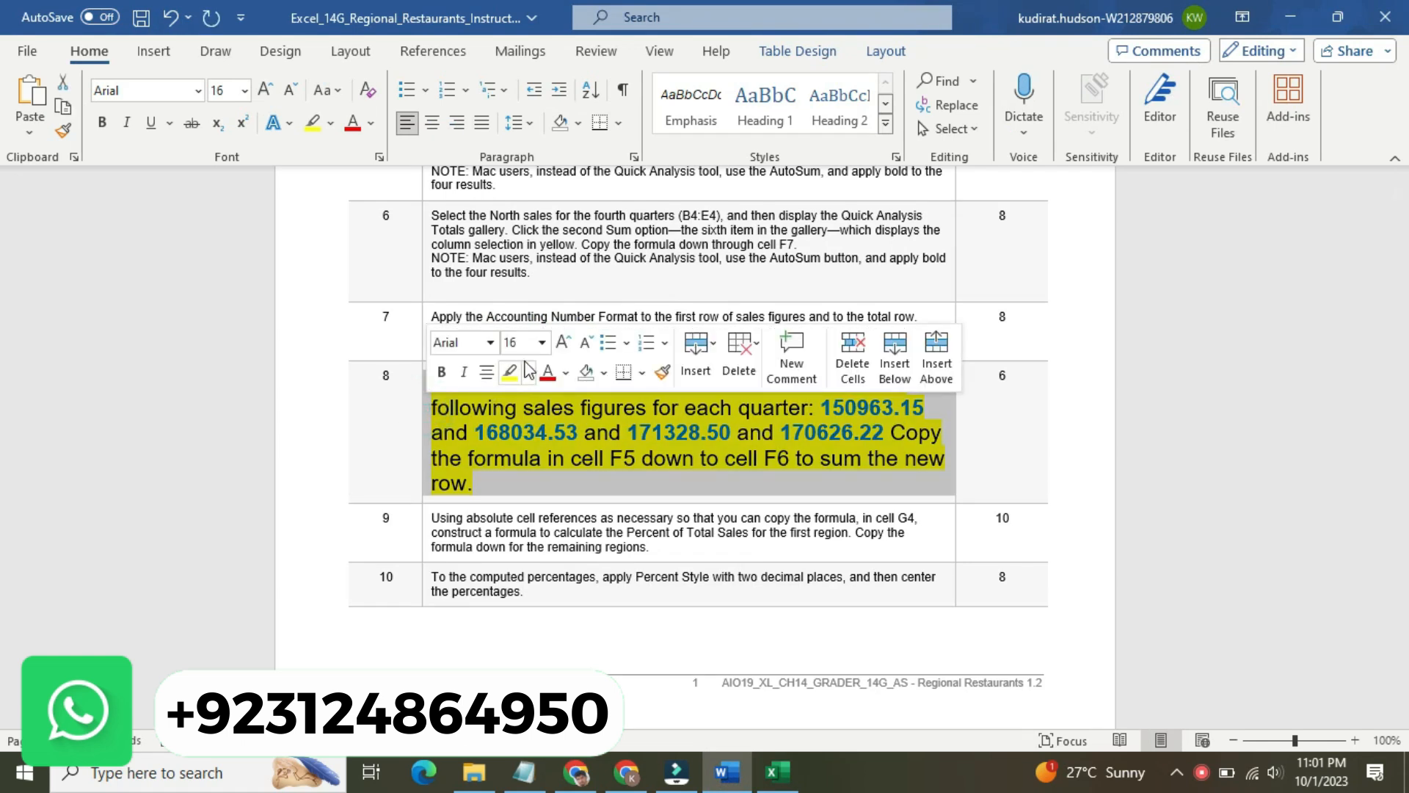
left_click(541, 343)
left_click(523, 390)
left_click(527, 373)
left_click(544, 496)
left_click(734, 505)
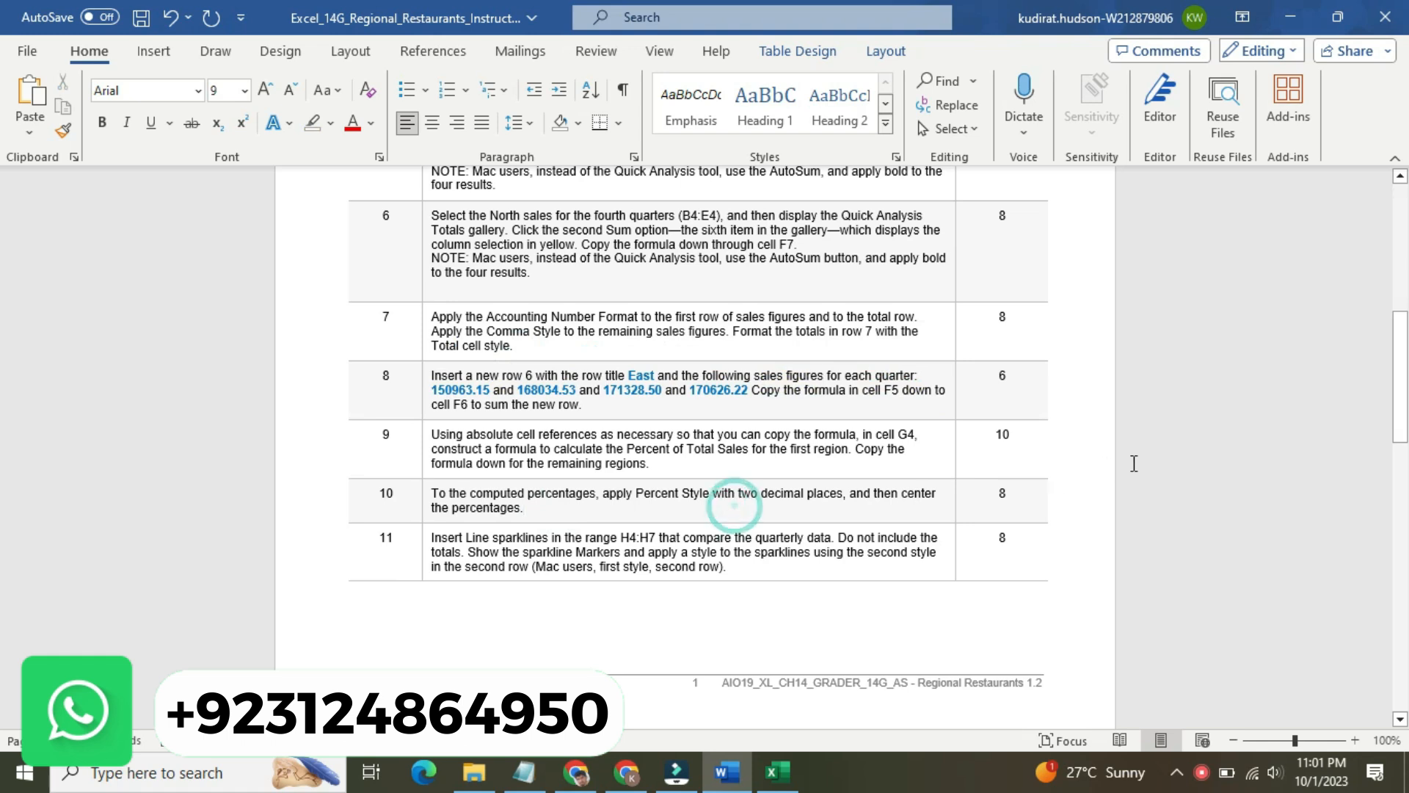
left_click_drag(1406, 390, 1392, 170)
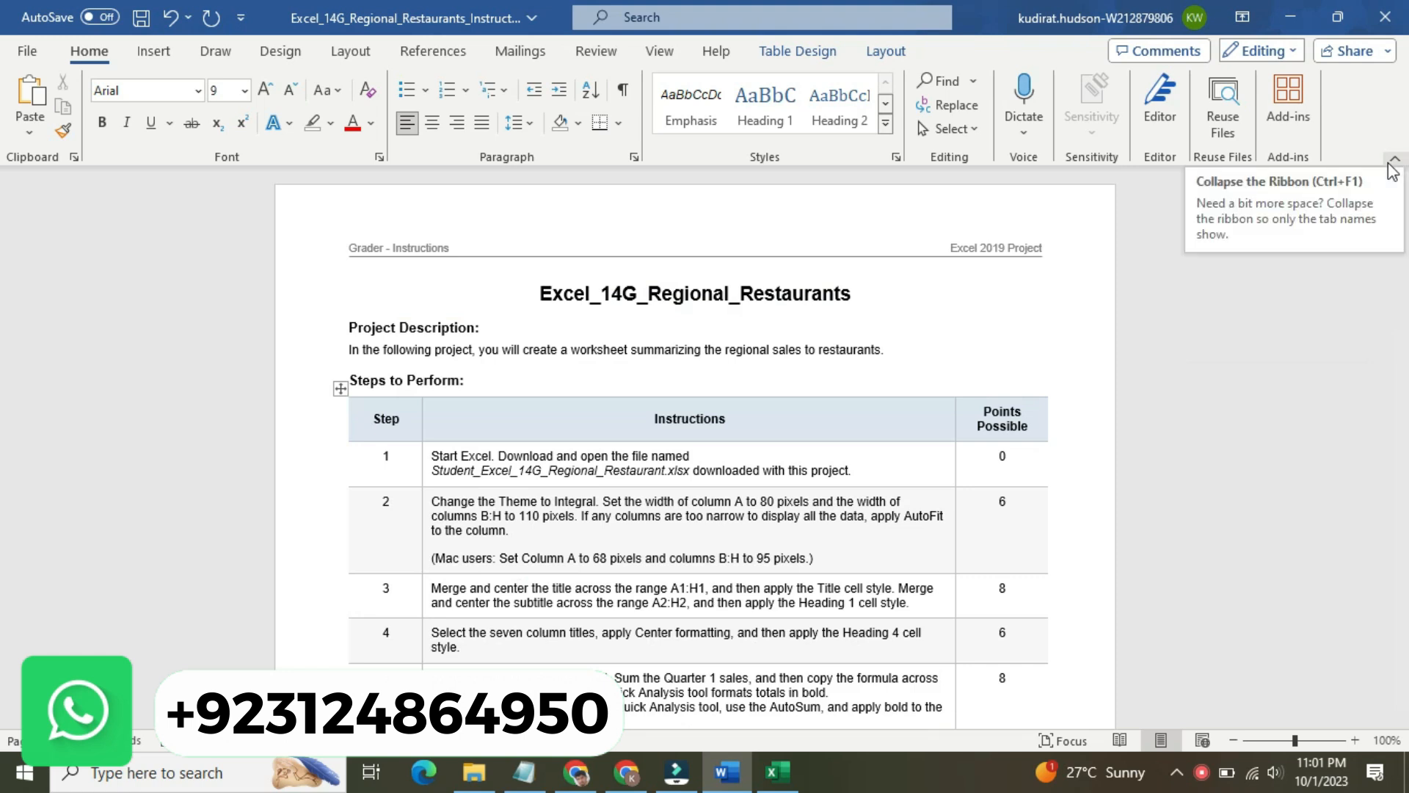